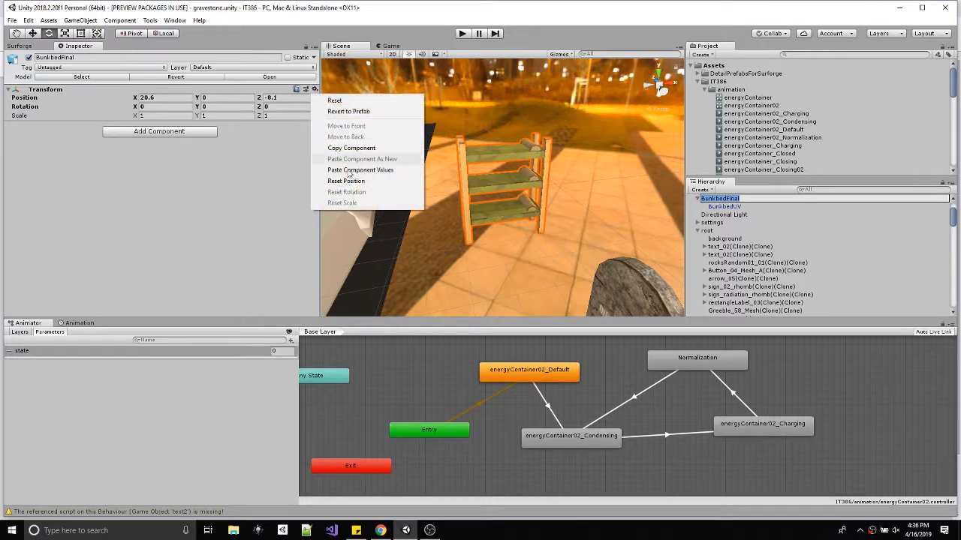
Reset BunkbedFinal's position to the scene origin and frame it in the scene.
click(353, 180)
key(f)
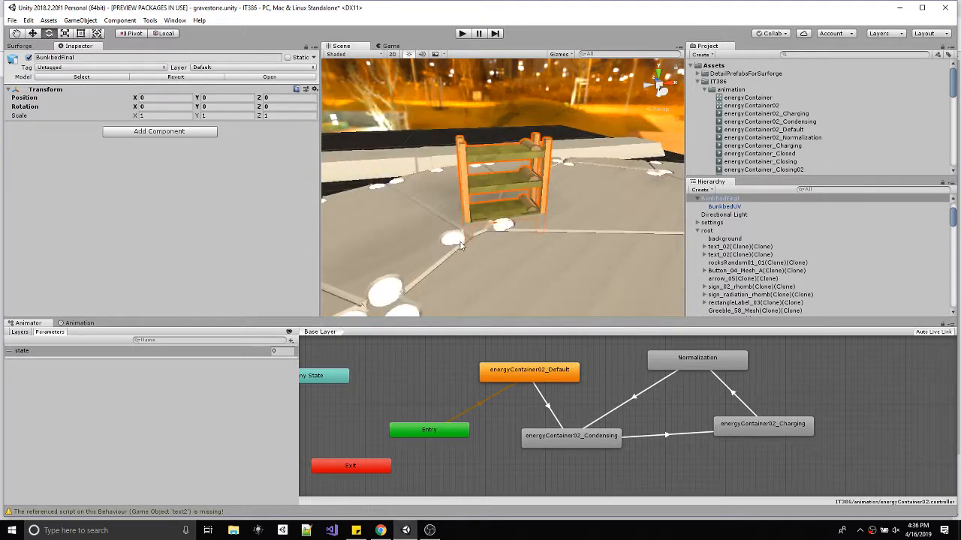
alt+drag(458, 241, 900, 331)
scroll(517, 272, down, 5)
scroll(518, 271, down, 5)
Deactivate the root object so its geometry is hidden in the scene.
click(698, 231)
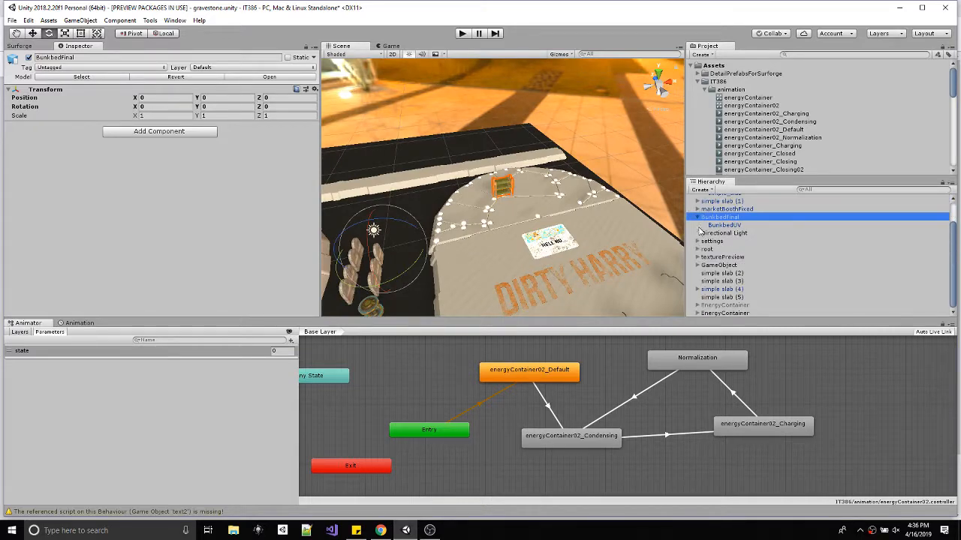
click(704, 249)
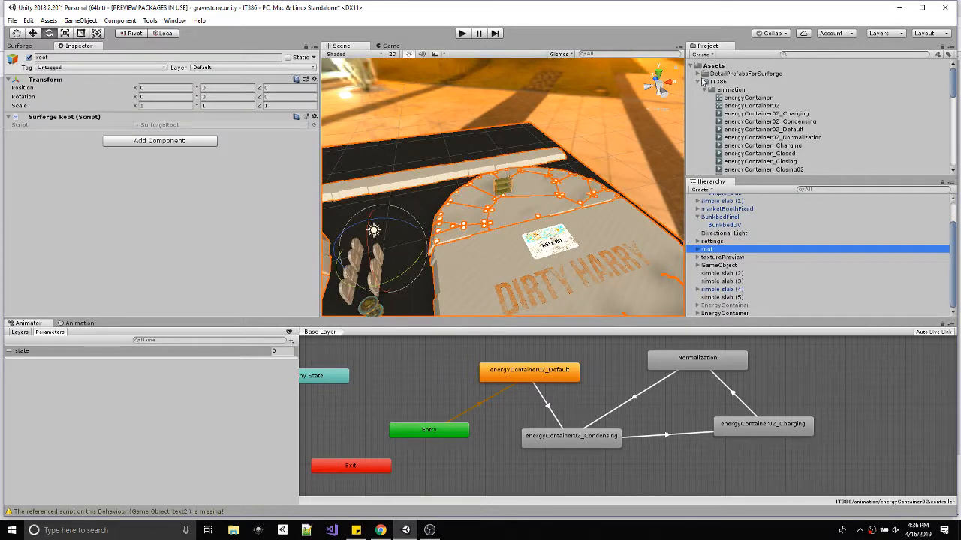
click(28, 58)
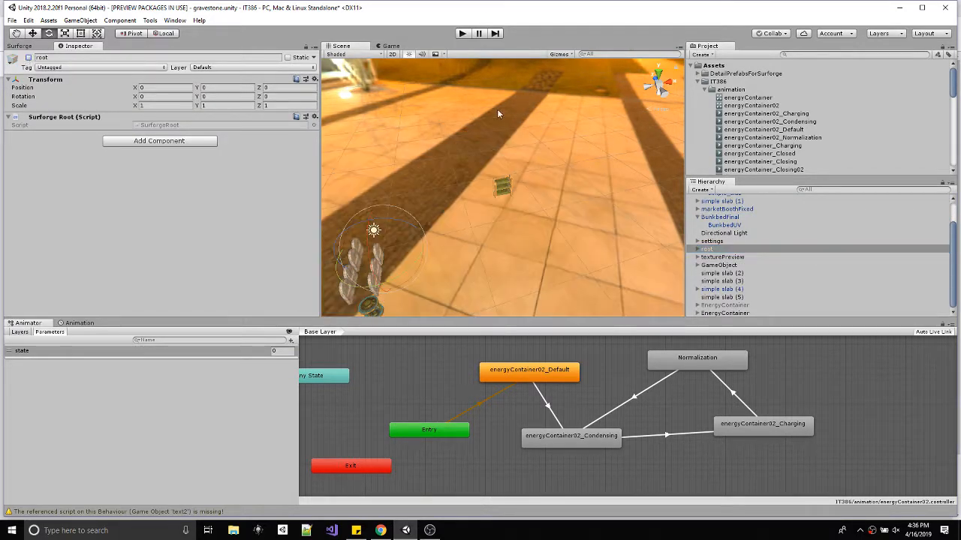
Ready the child mesh BunkbedUV for moving, with its handle set to Center placement and Global orientation.
click(722, 217)
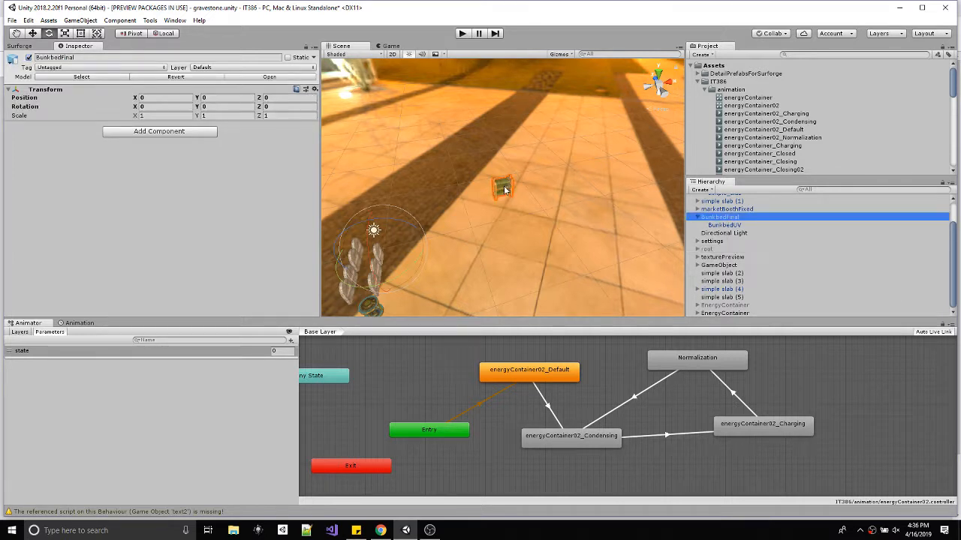
click(724, 225)
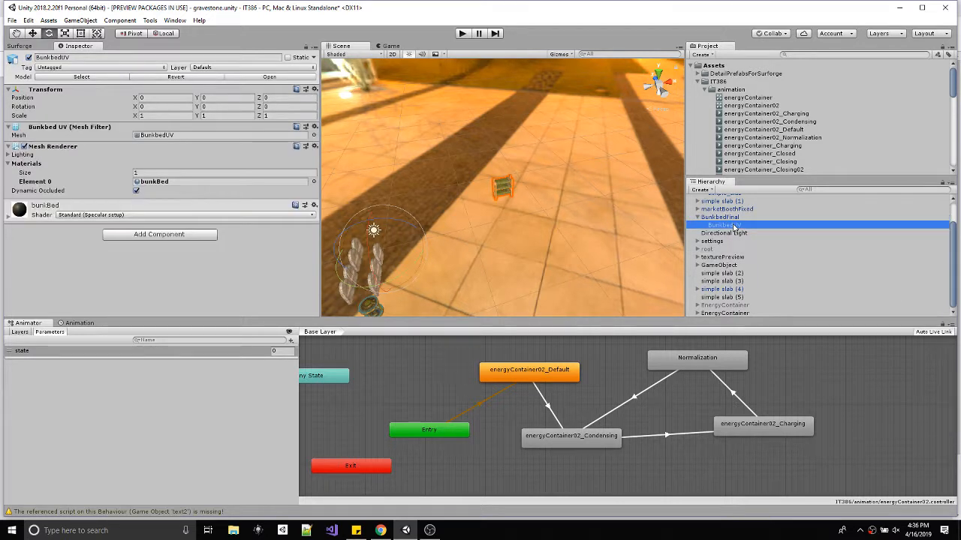
click(719, 218)
alt+drag(373, 260, 606, 156)
key(w)
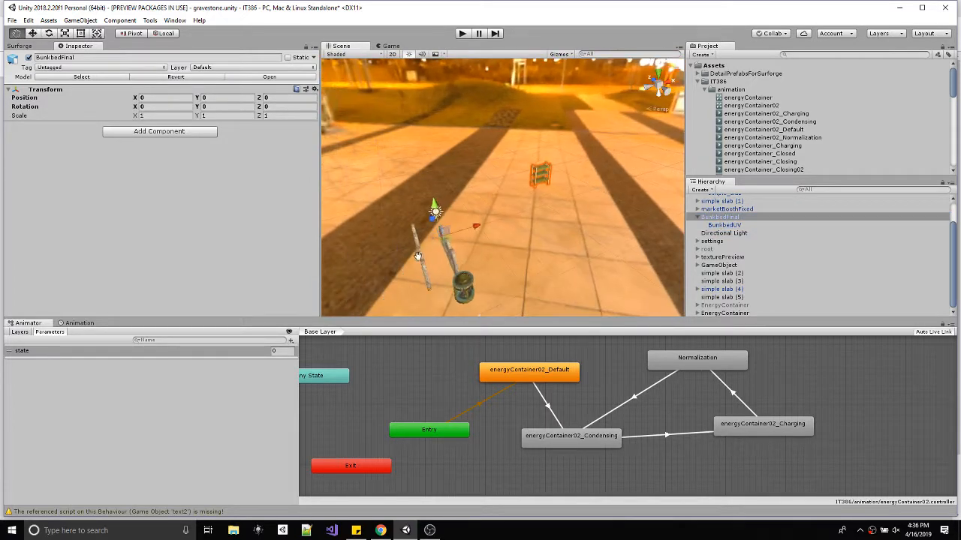
click(734, 226)
click(165, 33)
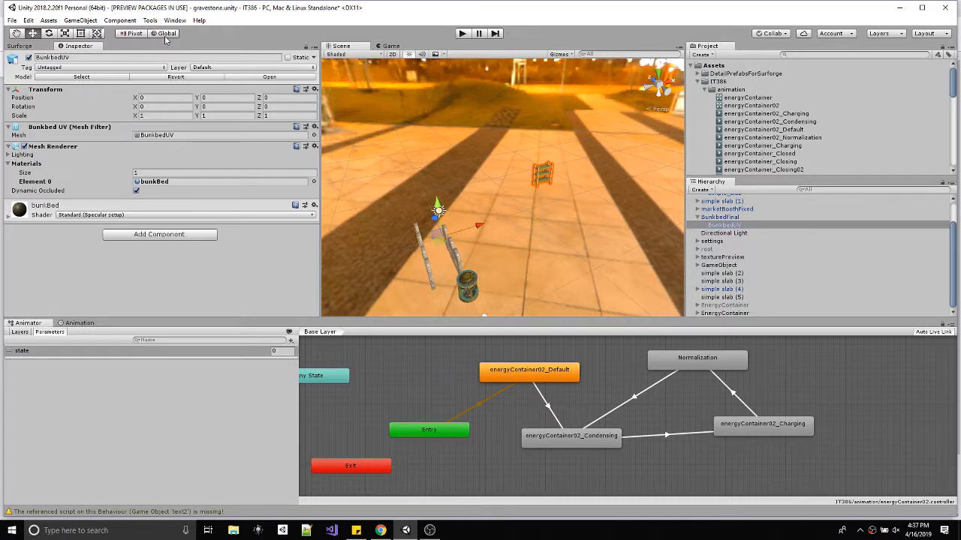
click(132, 34)
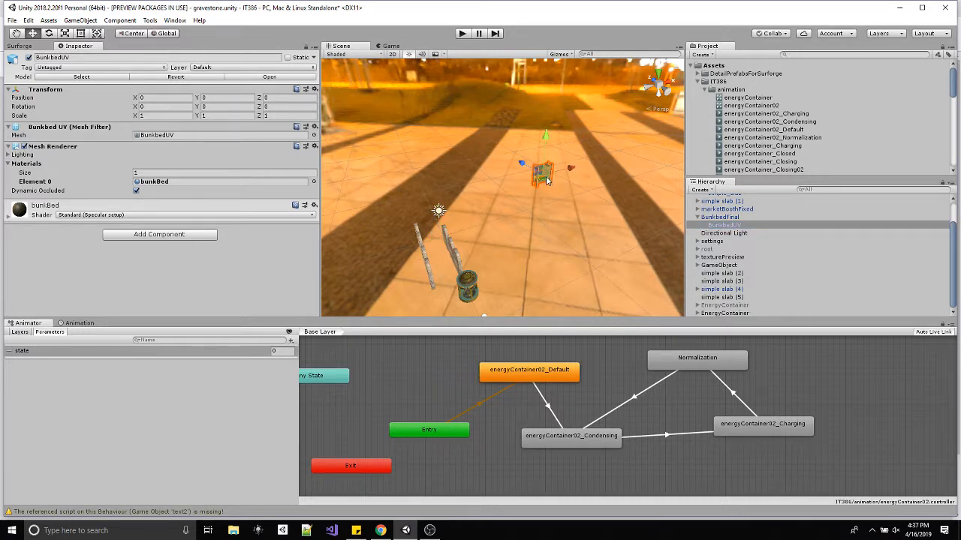
Move BunkbedUV beside the gravestones, to about X -15.77 and Z -4.86, switching the handle orientation back to Local.
drag(556, 174, 466, 193)
key(x)
alt+drag(397, 242, 549, 258)
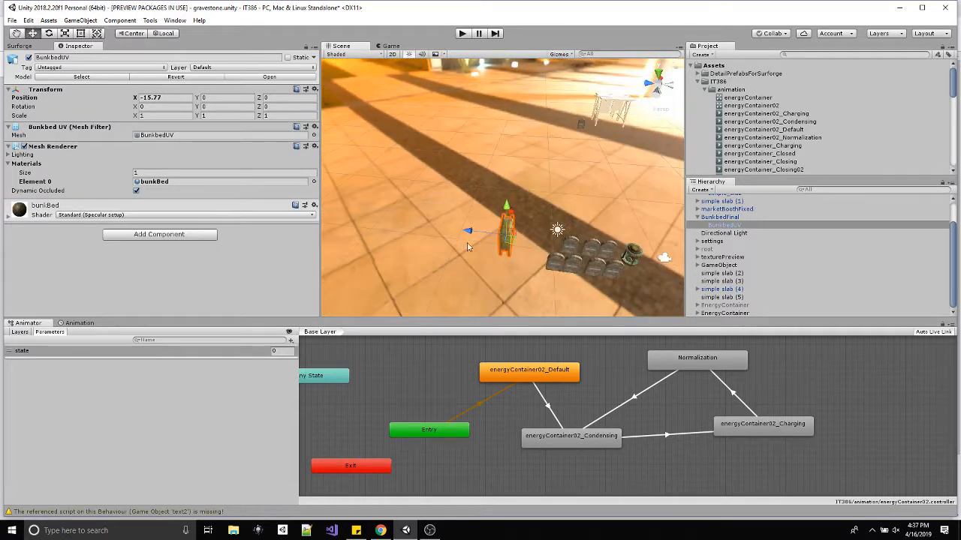
drag(468, 231, 516, 241)
Examine the bunk bed beside the gravestones up close from several angles, with BunkbedFinal selected and framed.
alt+drag(621, 256, 375, 216)
scroll(376, 216, up, 5)
middle_drag(375, 216, 568, 215)
alt+drag(568, 215, 379, 234)
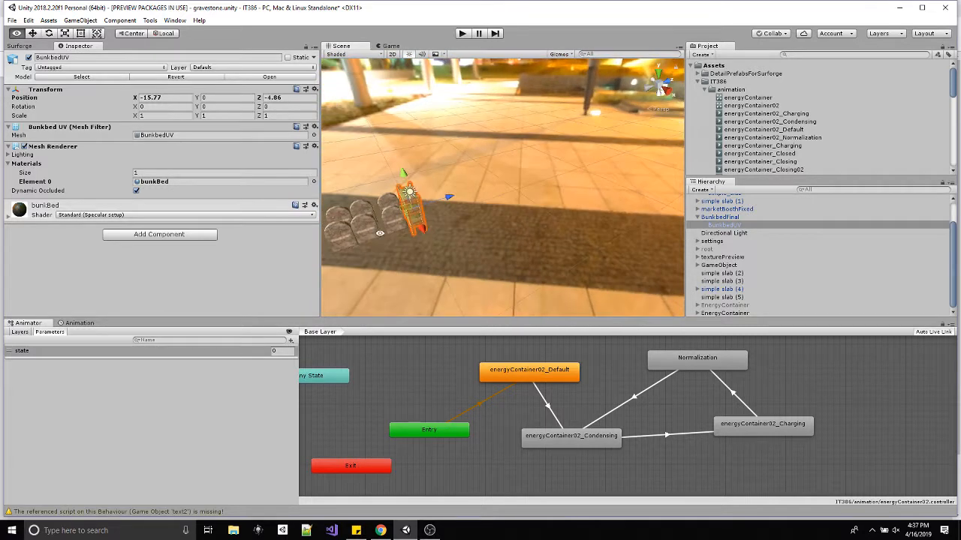
alt+middle_drag(379, 234, 445, 218)
alt+scroll(446, 218, up, 3)
click(722, 217)
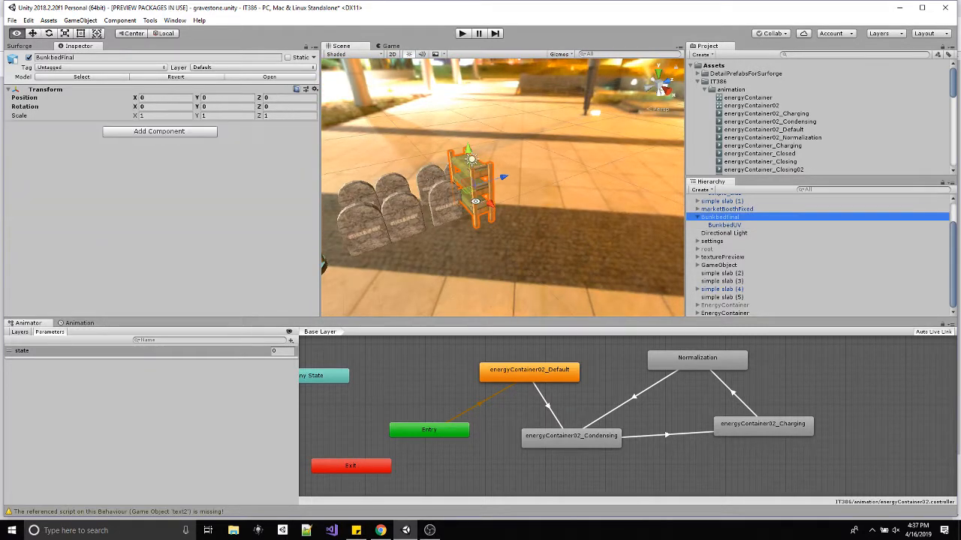
key(f)
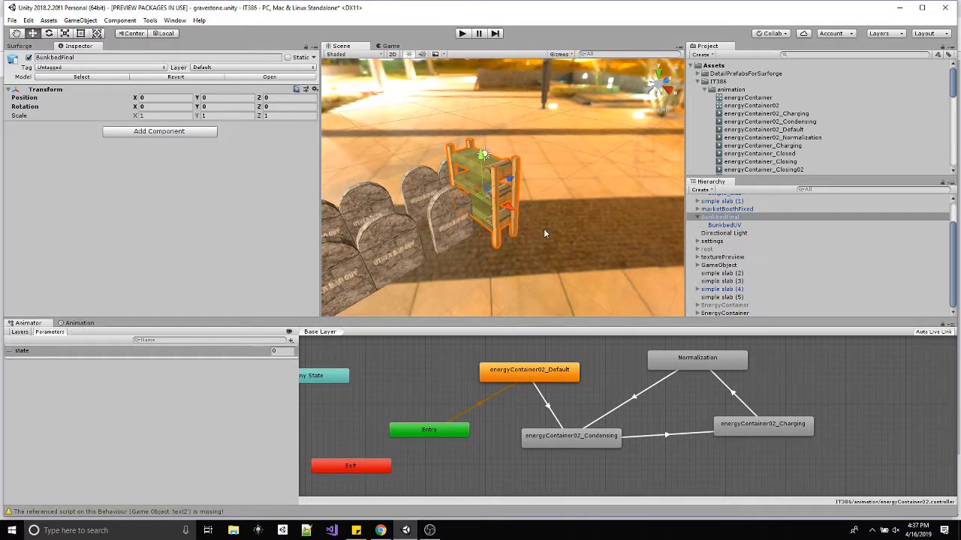
alt+drag(543, 228, 497, 167)
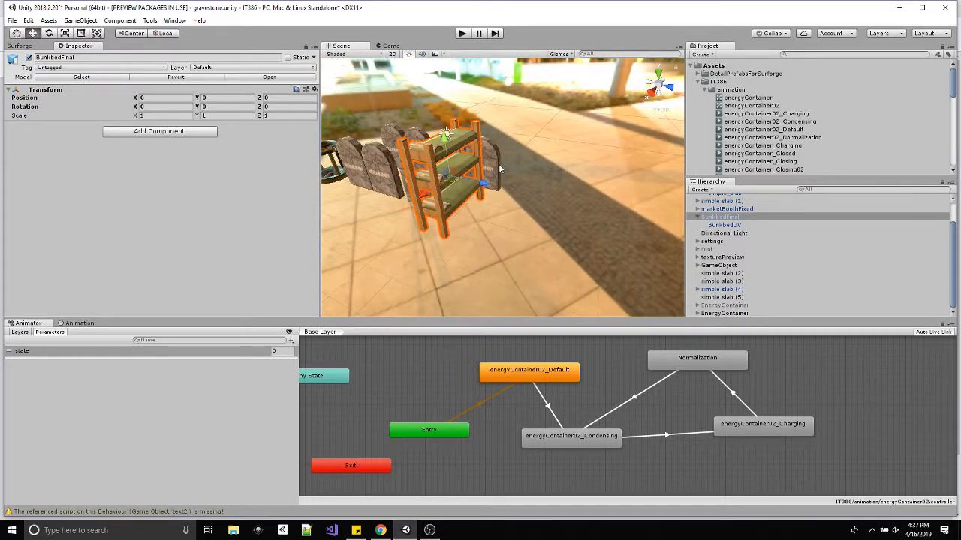
Open the ProBuilder window and convert the BunkbedUV mesh into an editable object with ProBuilderize.
click(150, 20)
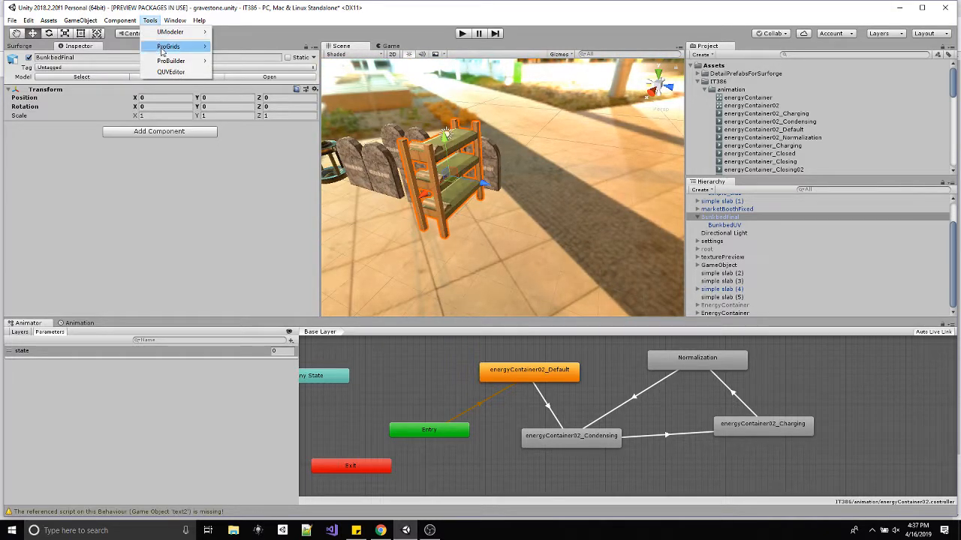
mouse_move(203, 64)
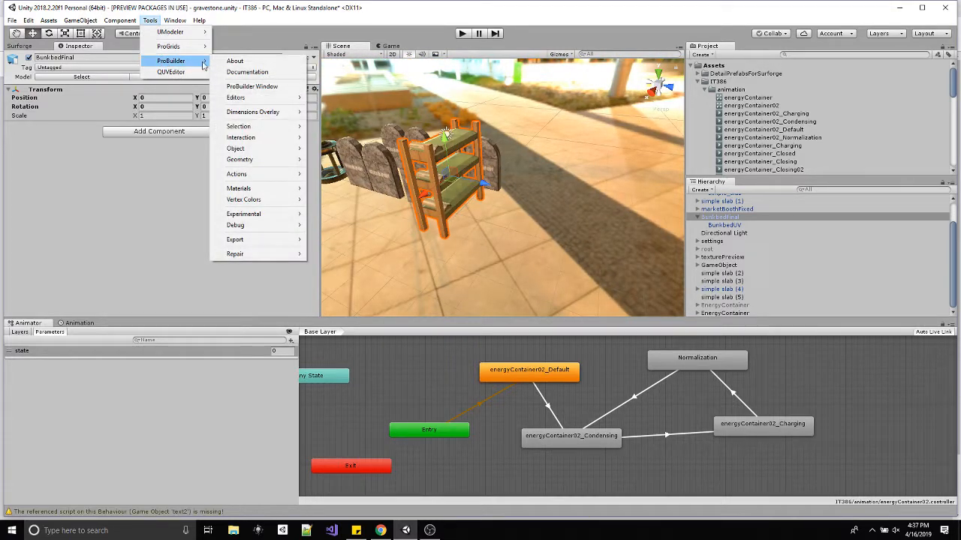
click(252, 86)
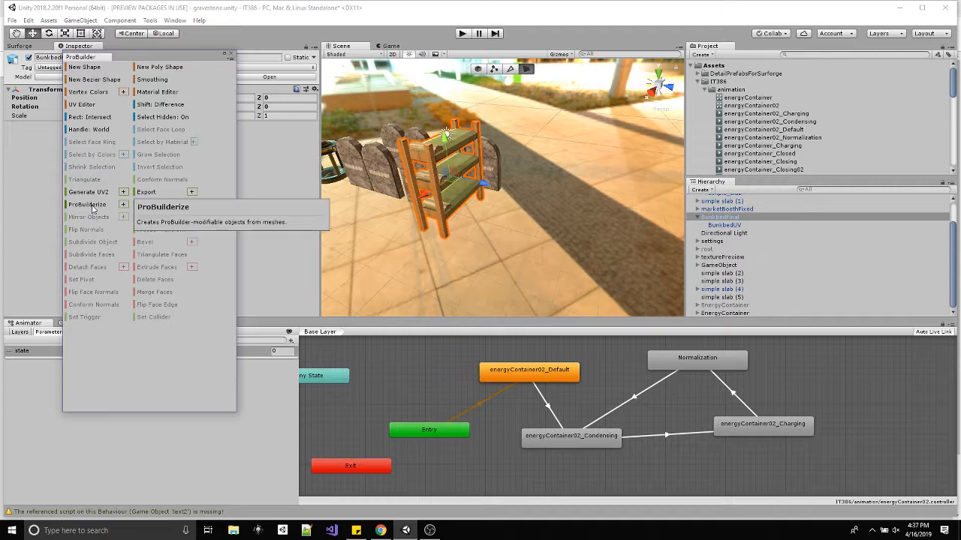
drag(128, 53, 184, 162)
click(725, 226)
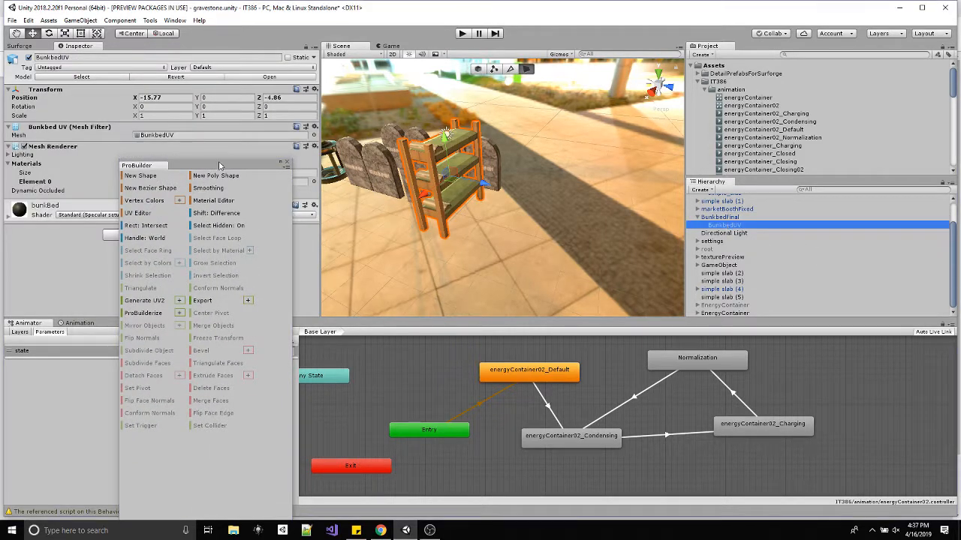
click(151, 313)
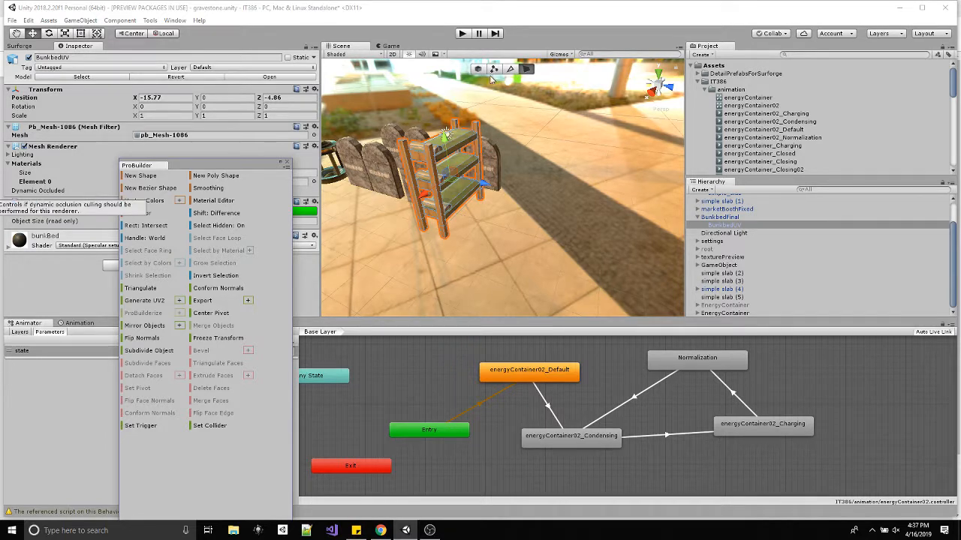
Try to select the whole top bunk by growing the selection from one of its mattress faces.
alt+drag(521, 157, 460, 160)
alt+scroll(471, 149, up, 10)
click(461, 163)
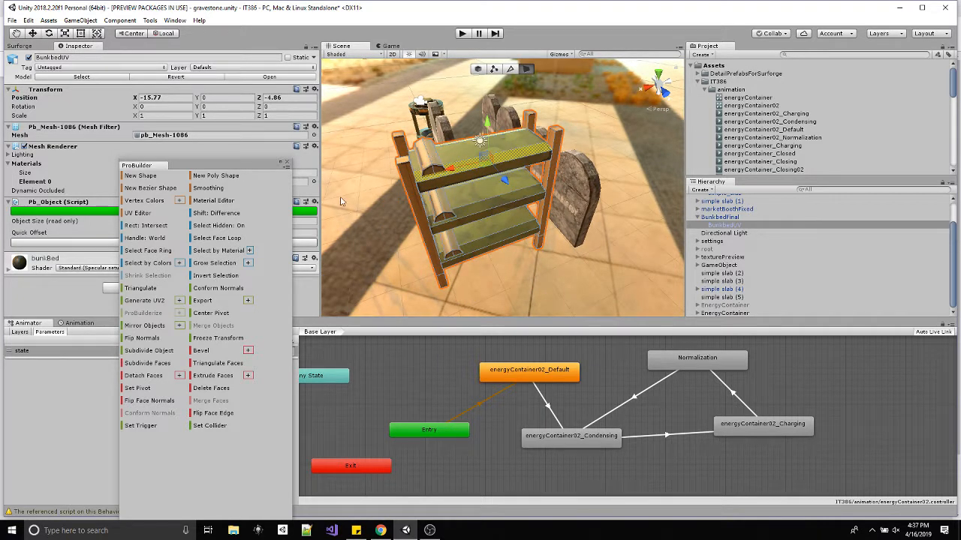
click(215, 262)
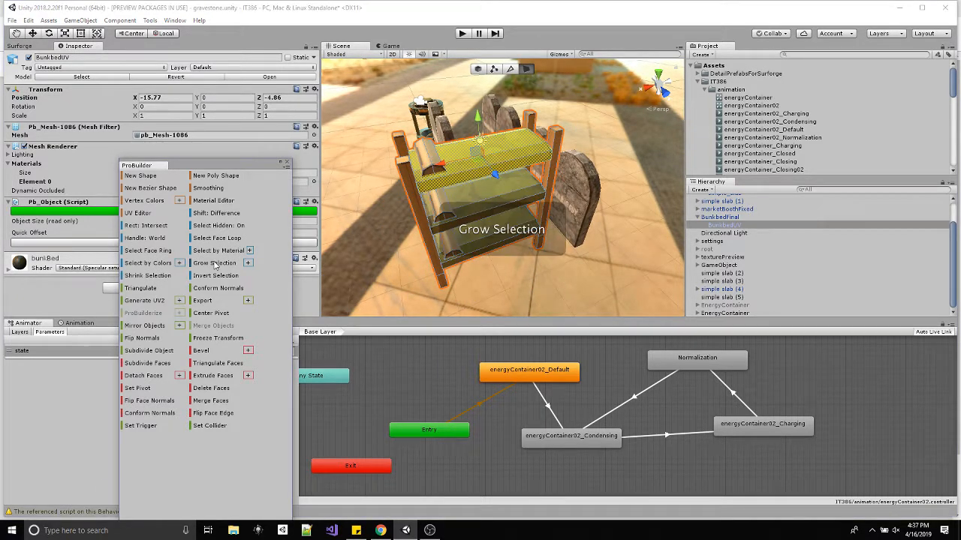
click(215, 263)
Select a mattress face and a pillow face on the top bunk, grow the selection, and detach the faces to a new object.
alt+drag(539, 203, 510, 105)
scroll(480, 212, up, 4)
click(470, 150)
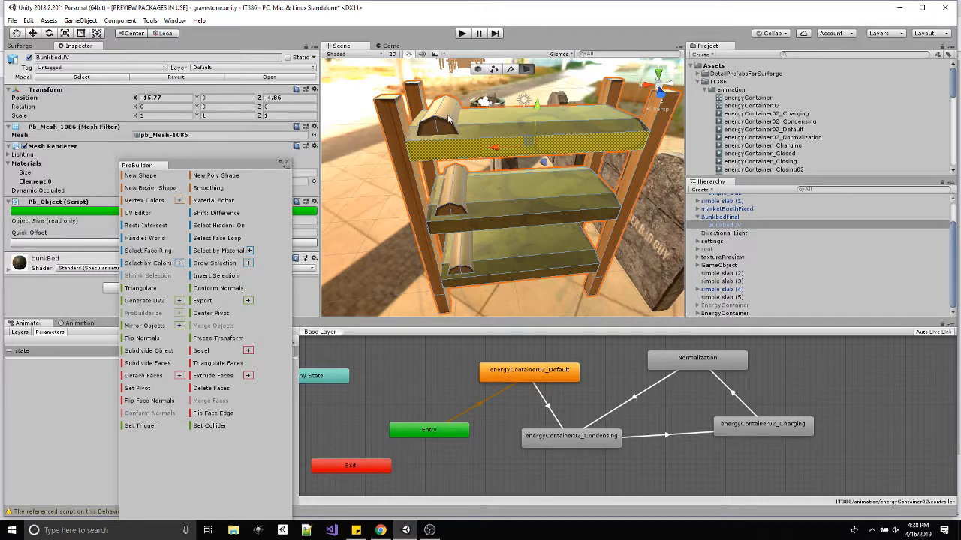
shift+click(449, 119)
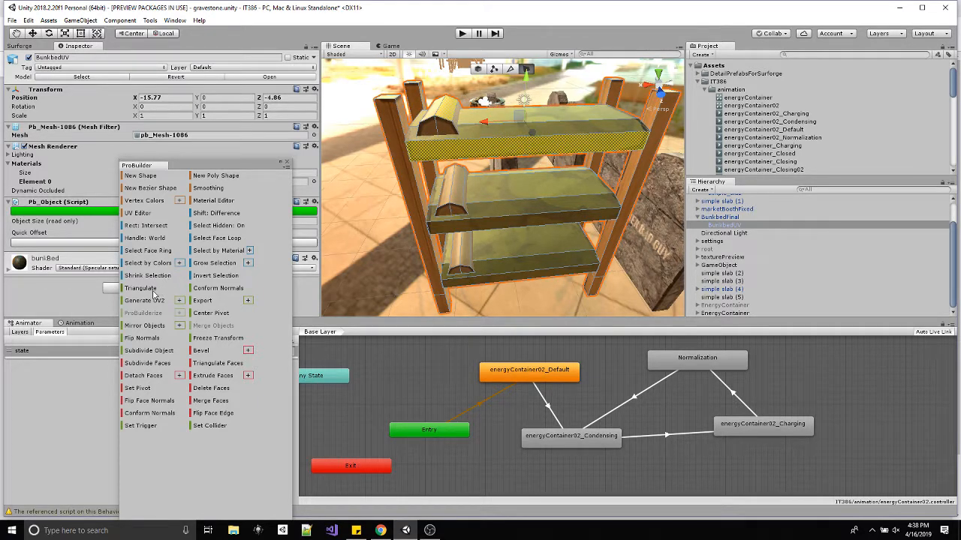
click(213, 264)
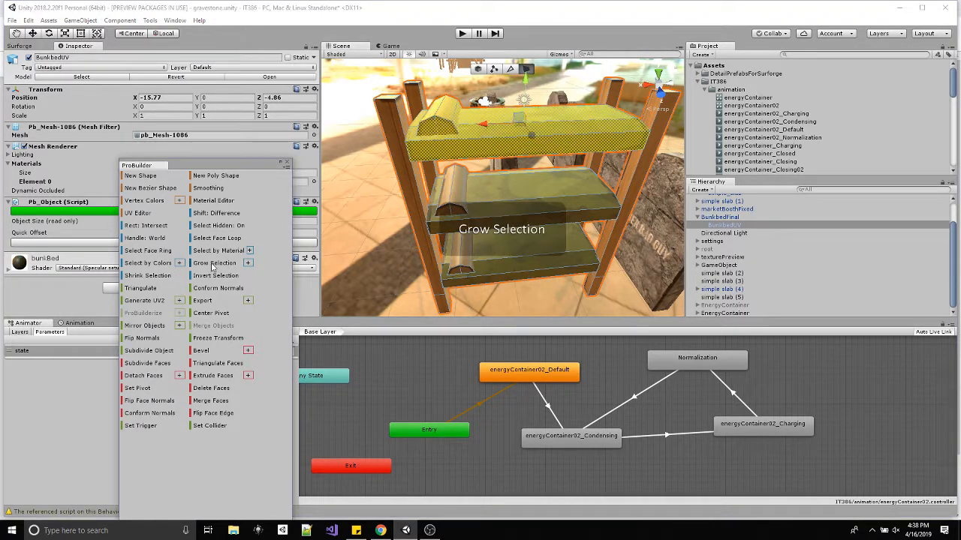
click(211, 267)
drag(527, 81, 534, 109)
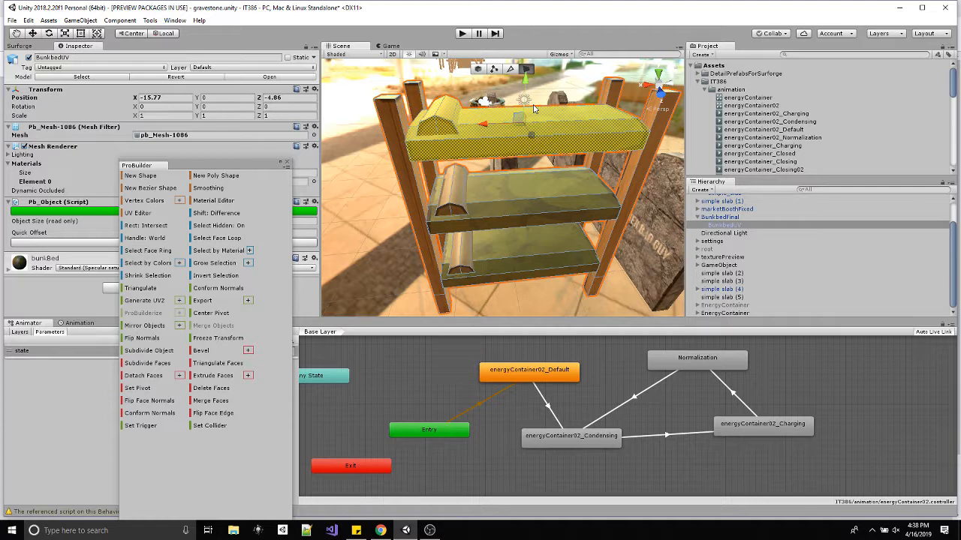
click(145, 377)
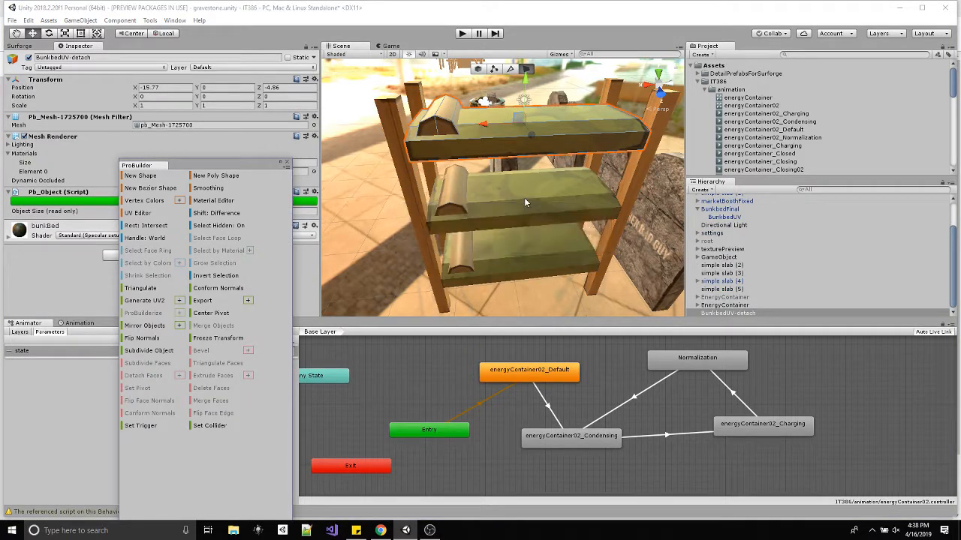
Grow a face selection over the middle bunk and its pillow, and detach those faces to a new object.
click(499, 188)
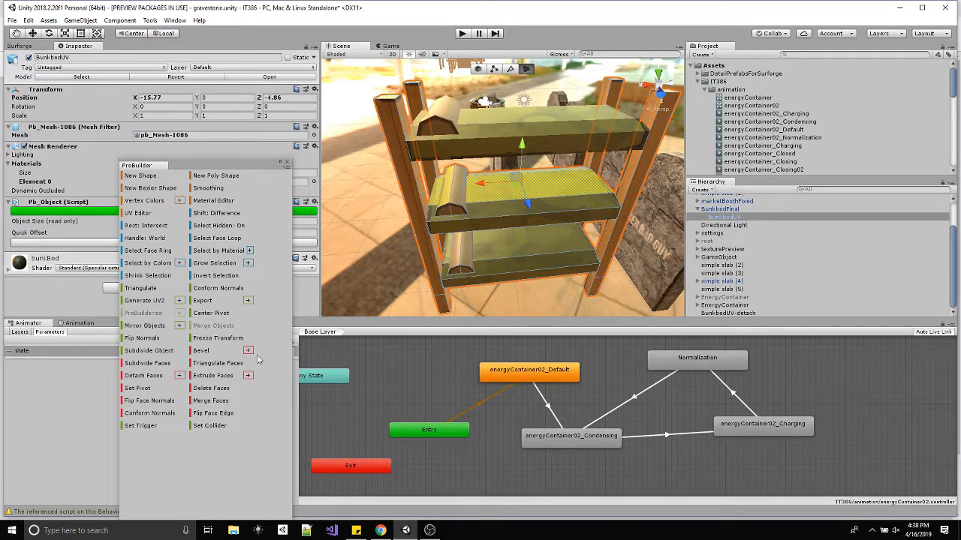
click(213, 267)
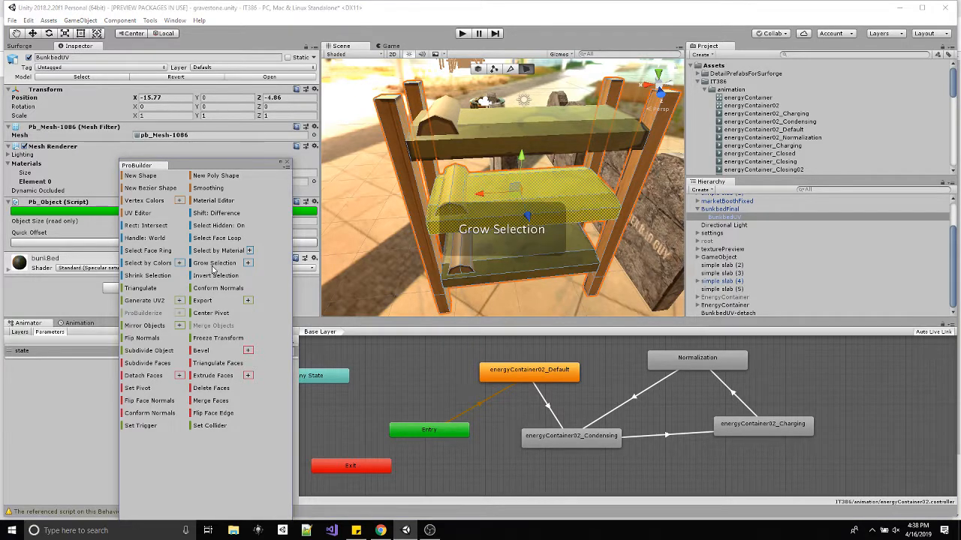
click(214, 269)
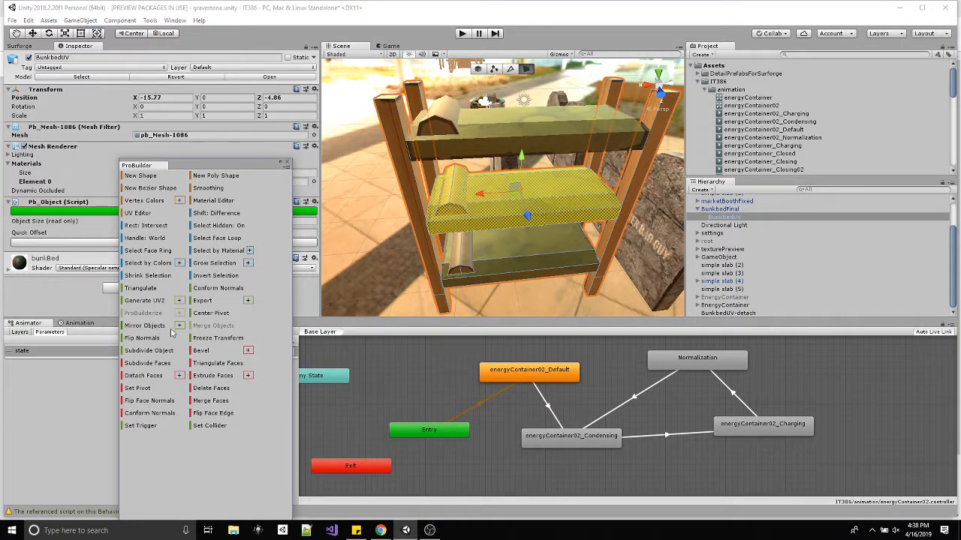
click(144, 377)
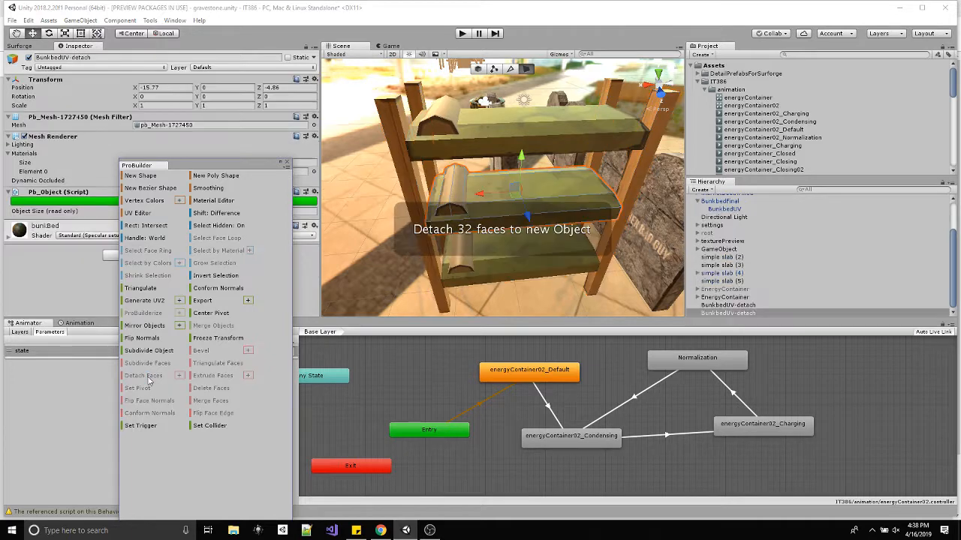
Grow a face selection over the bottom bunk and its pillow, and detach those faces to a new object.
click(475, 277)
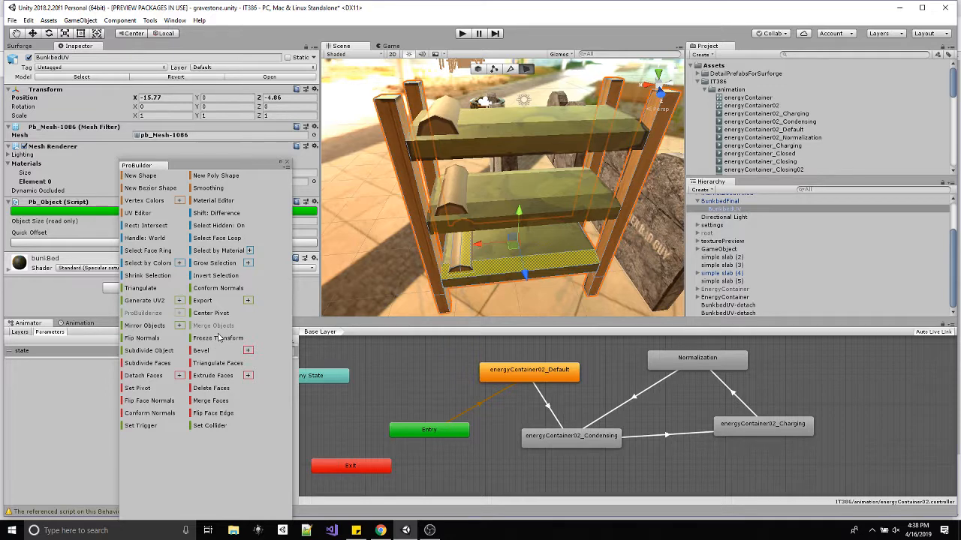
click(214, 263)
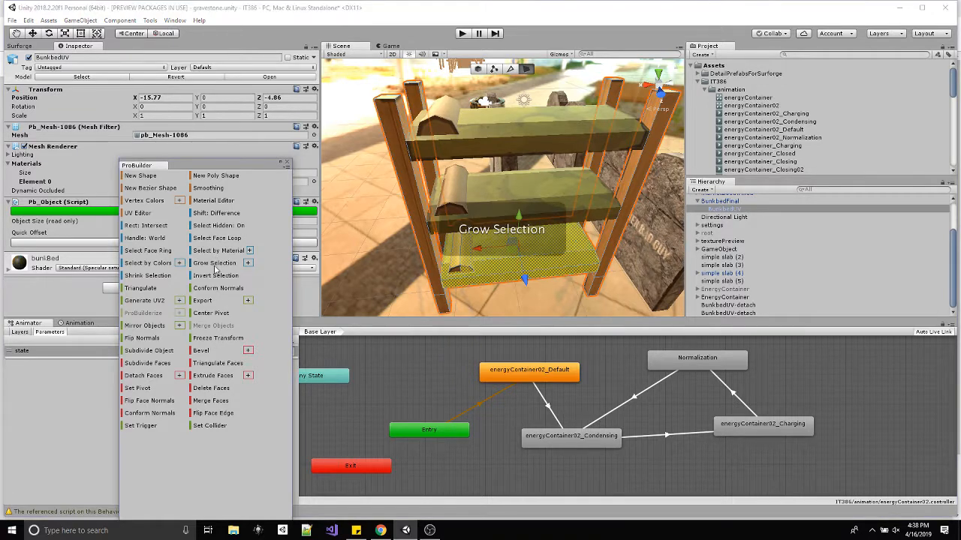
click(215, 264)
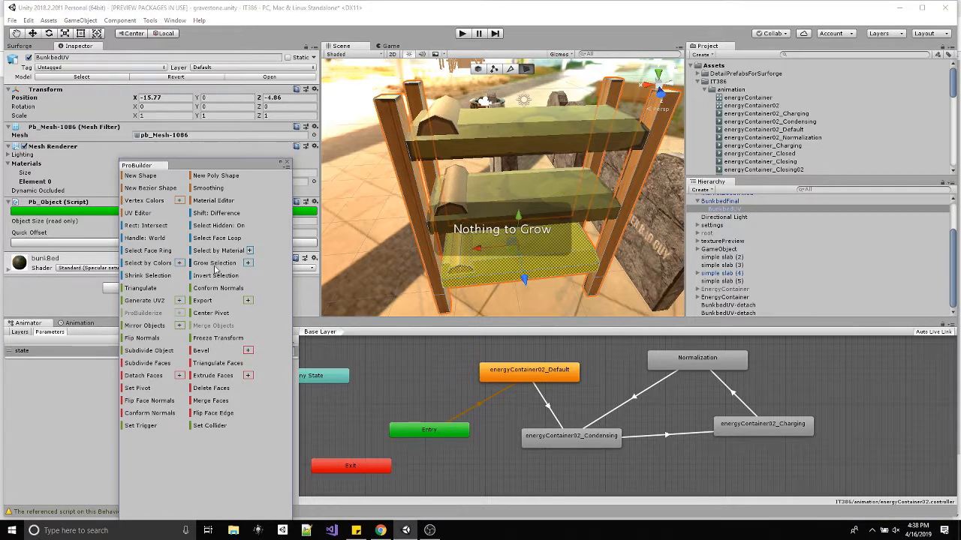
click(142, 376)
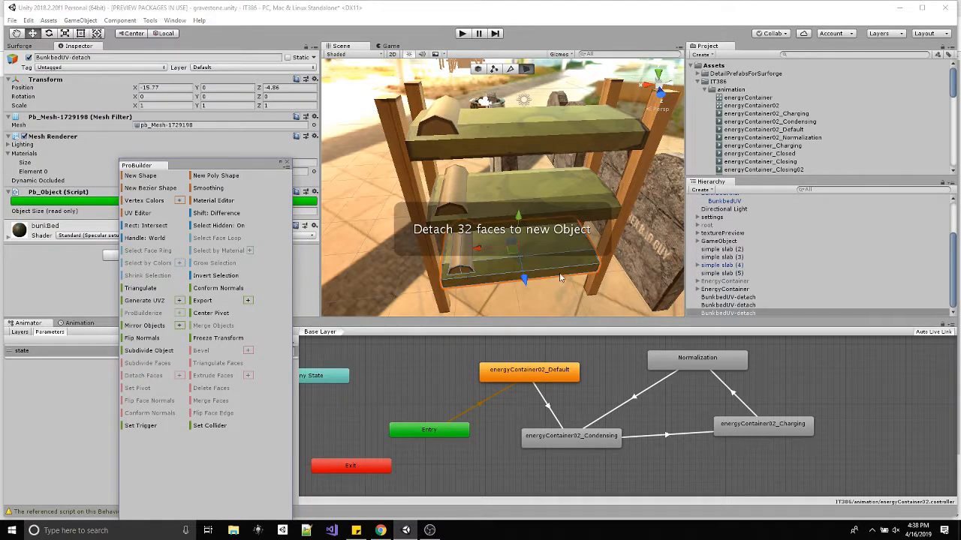
Select a face of the front corner post at the pillow end, grow the selection over the whole post, and detach it to a new object.
click(415, 189)
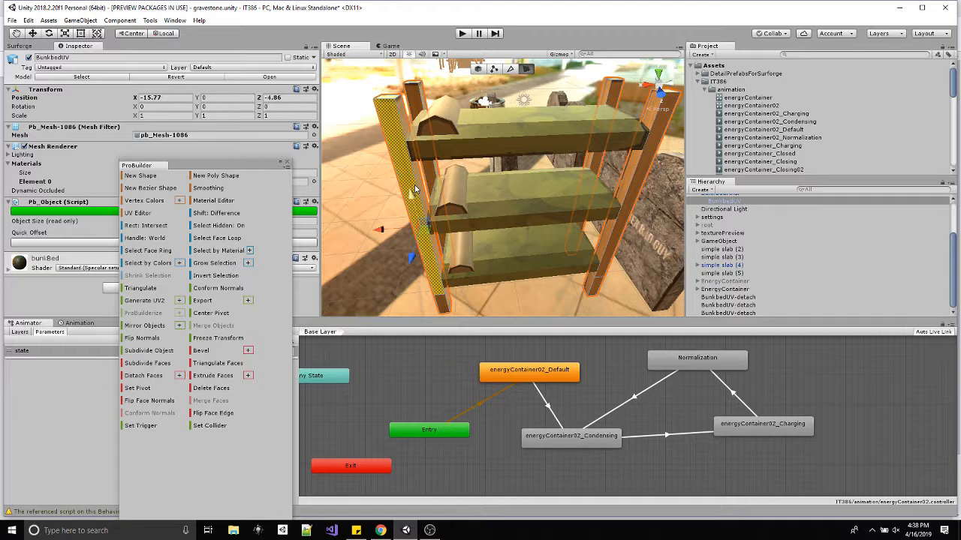
alt+drag(390, 210, 593, 225)
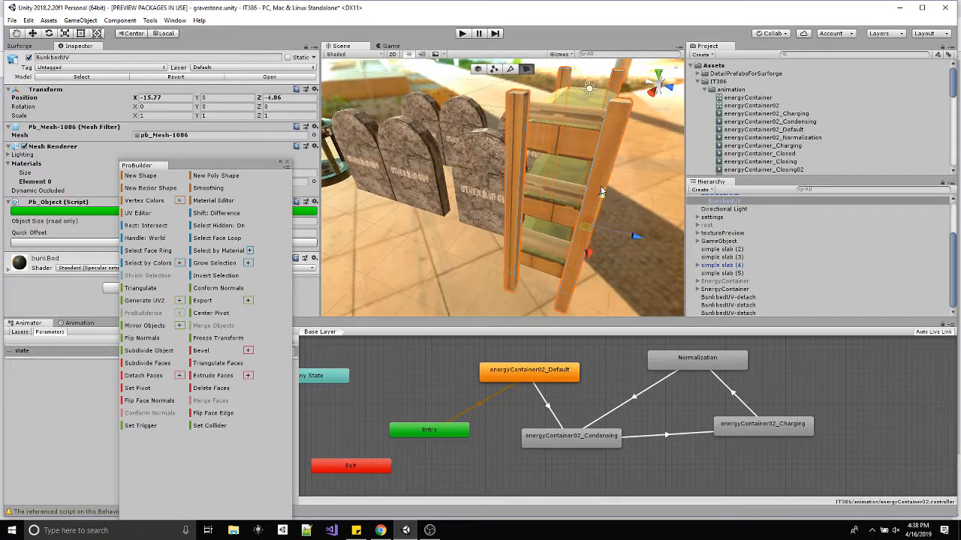
alt+drag(600, 151, 482, 140)
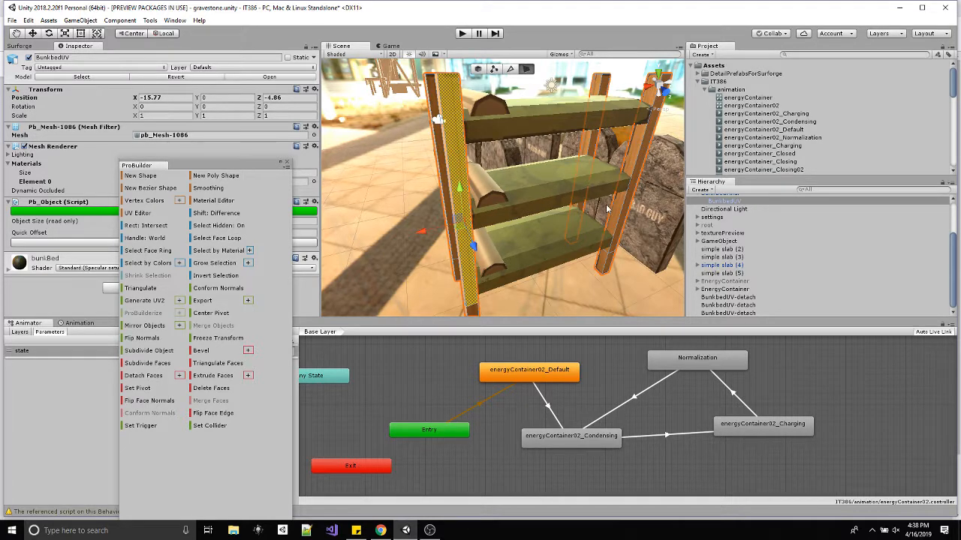
alt+drag(535, 214, 551, 184)
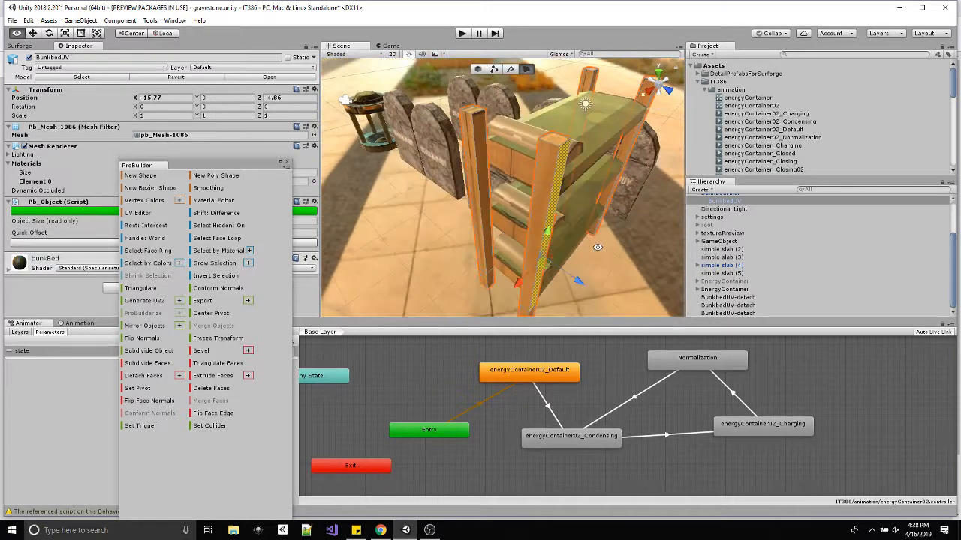
shift+click(546, 180)
click(543, 162)
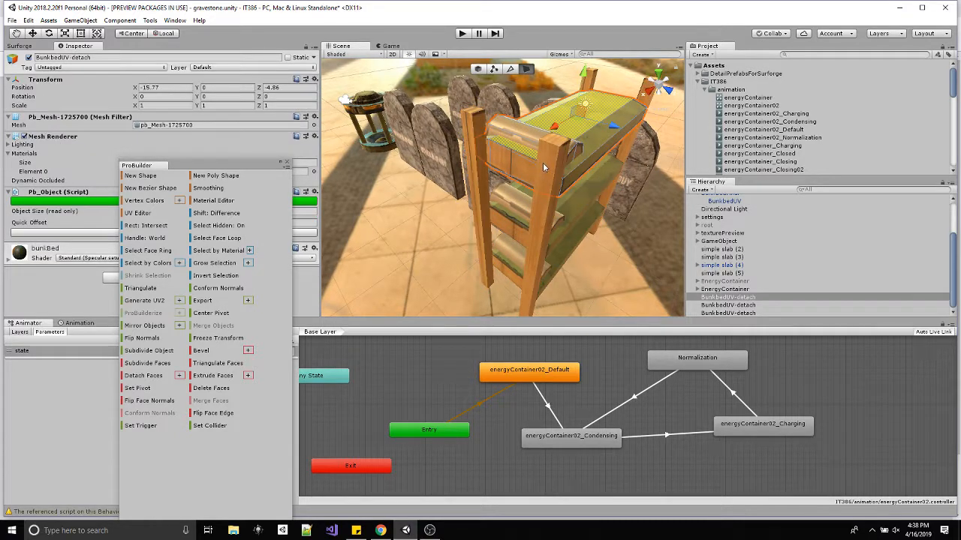
click(540, 244)
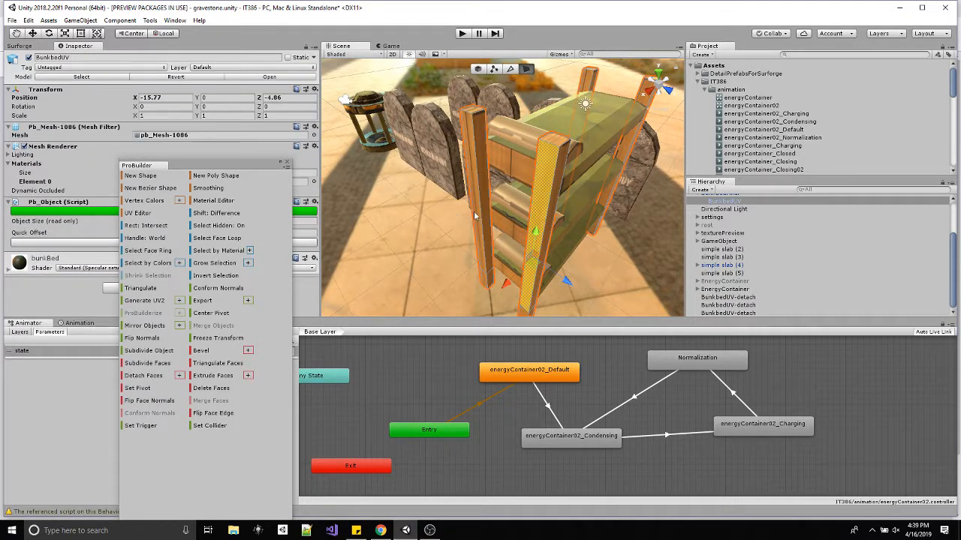
alt+drag(561, 222, 457, 131)
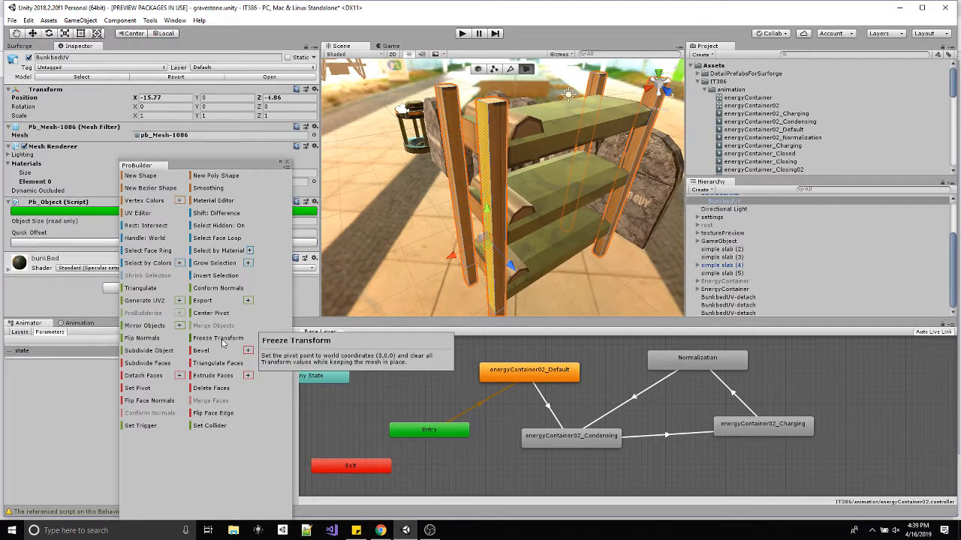
click(214, 263)
click(214, 265)
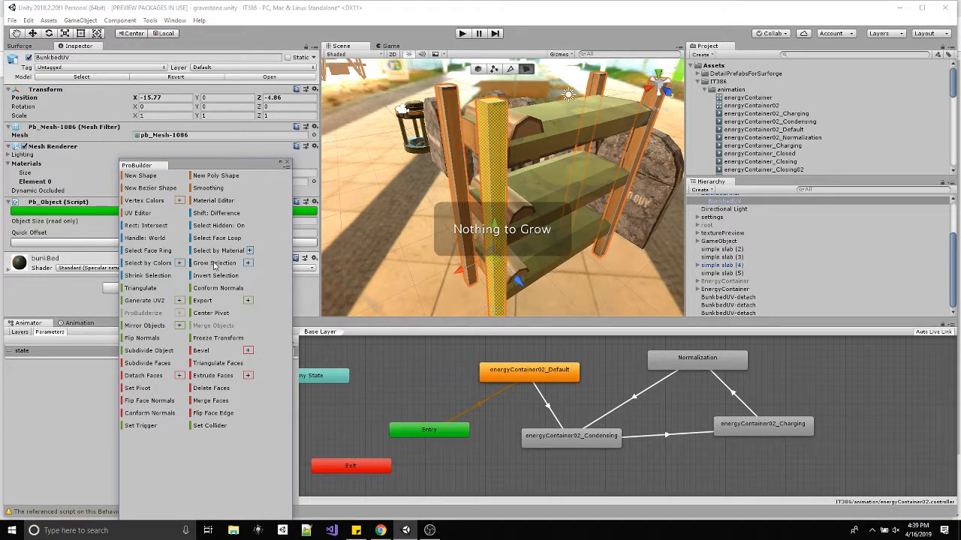
click(142, 377)
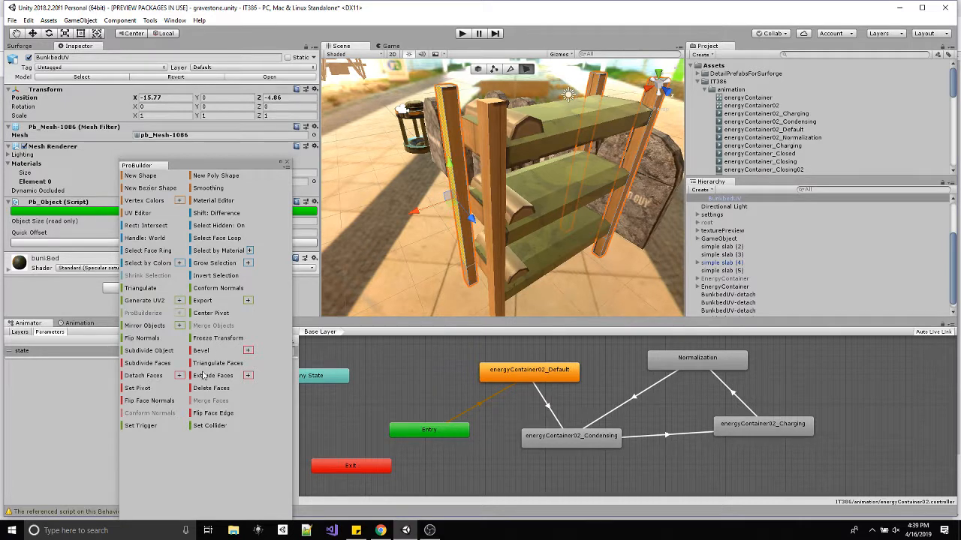
Grow the face selection over the rear corner post at the pillow end, and detach those faces to a new object.
click(219, 264)
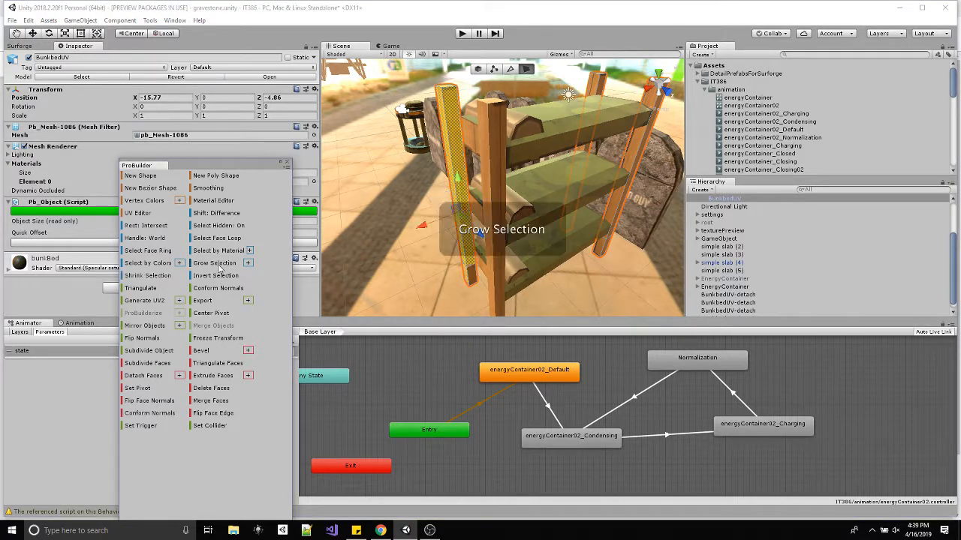
click(219, 264)
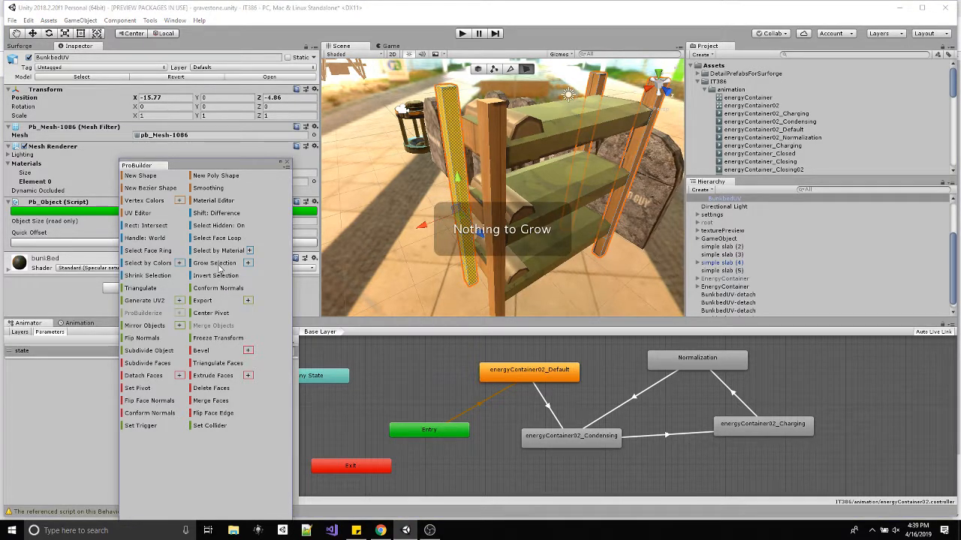
click(145, 376)
Select a face of the front corner post at the foot end, grow the selection over the post, and detach it to a new object.
click(631, 162)
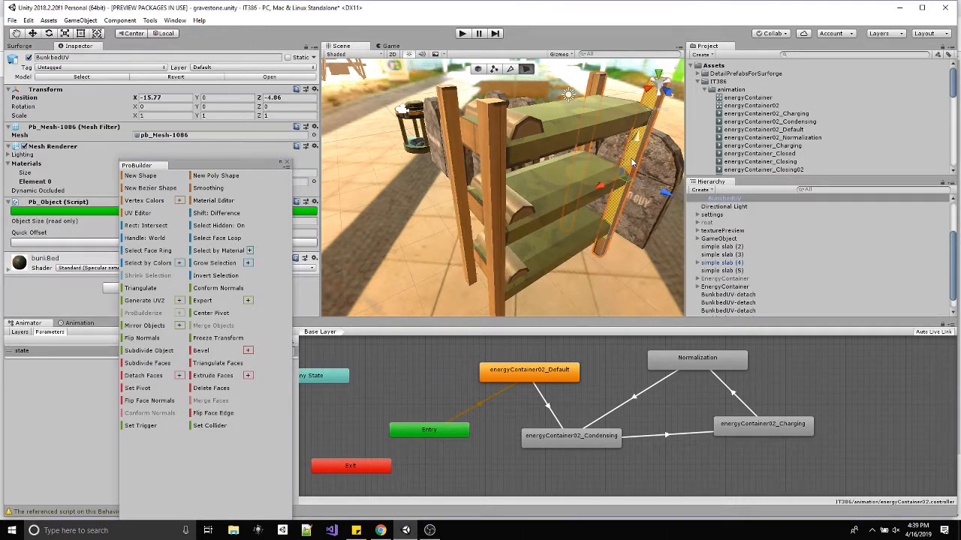
click(219, 264)
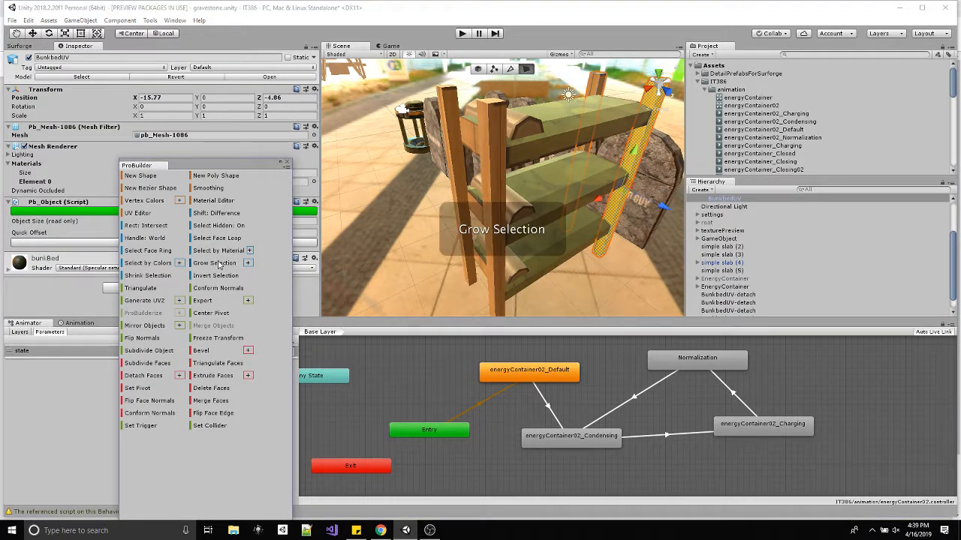
click(219, 264)
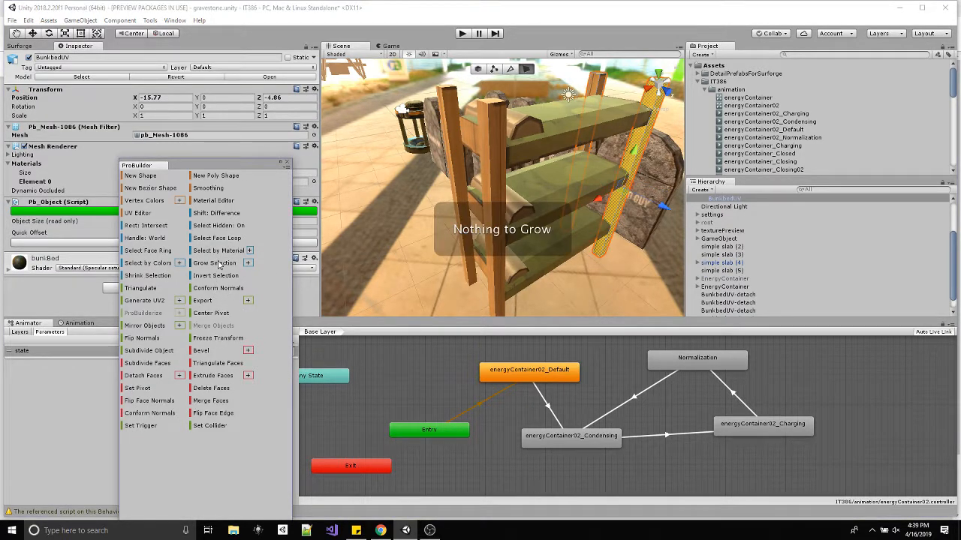
click(142, 378)
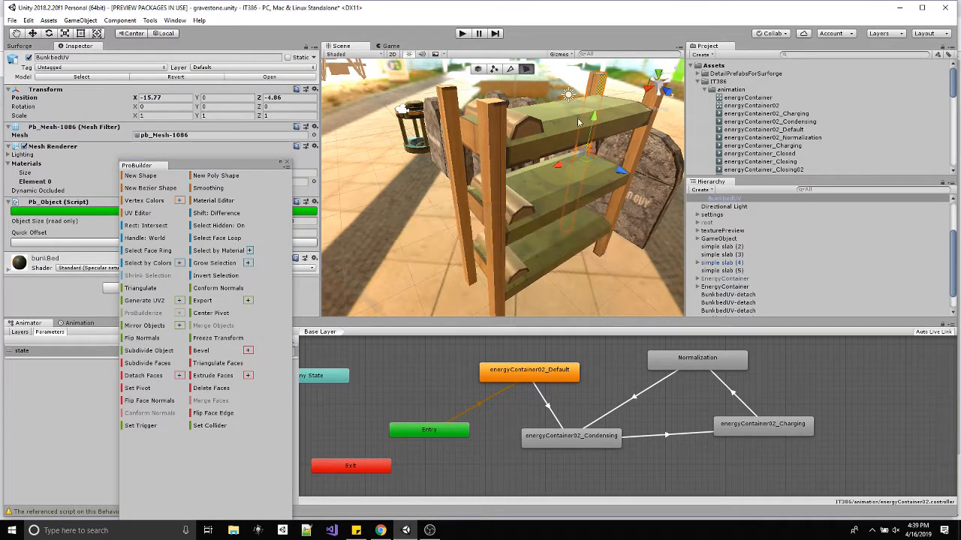
Select the first BunkbedUV-detach object, the top bunk, and switch ProBuilder to object editing.
alt+drag(600, 136, 458, 146)
scroll(735, 277, down, 2)
scroll(736, 278, up, 3)
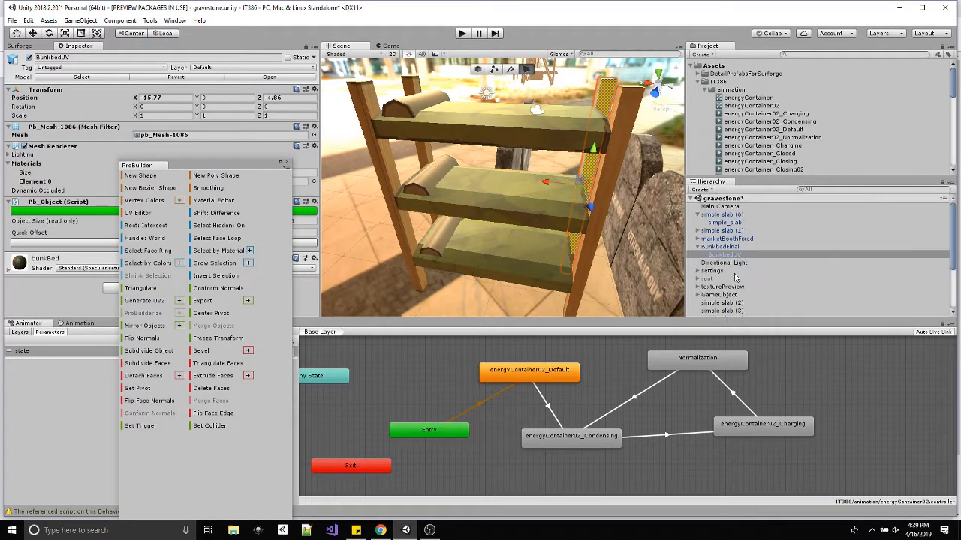
scroll(734, 264, down, 5)
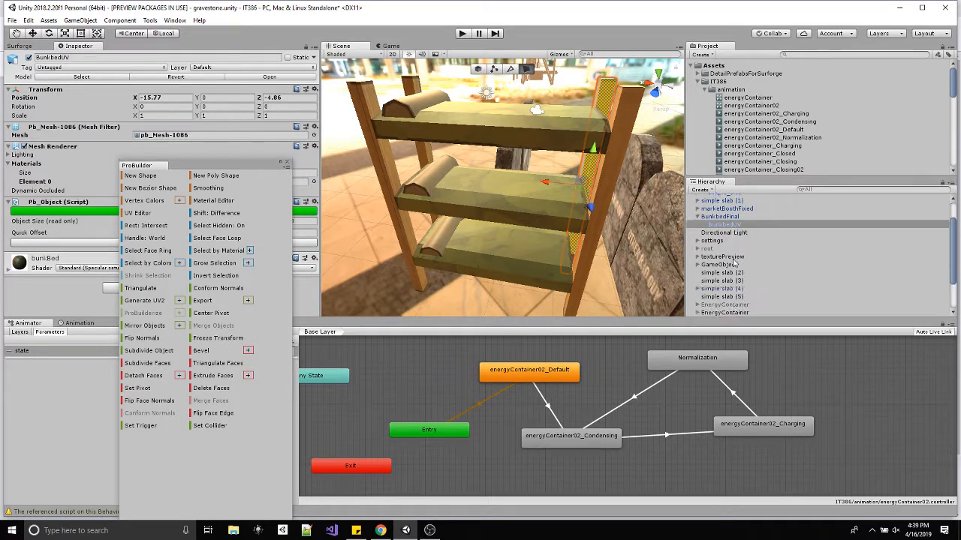
click(745, 274)
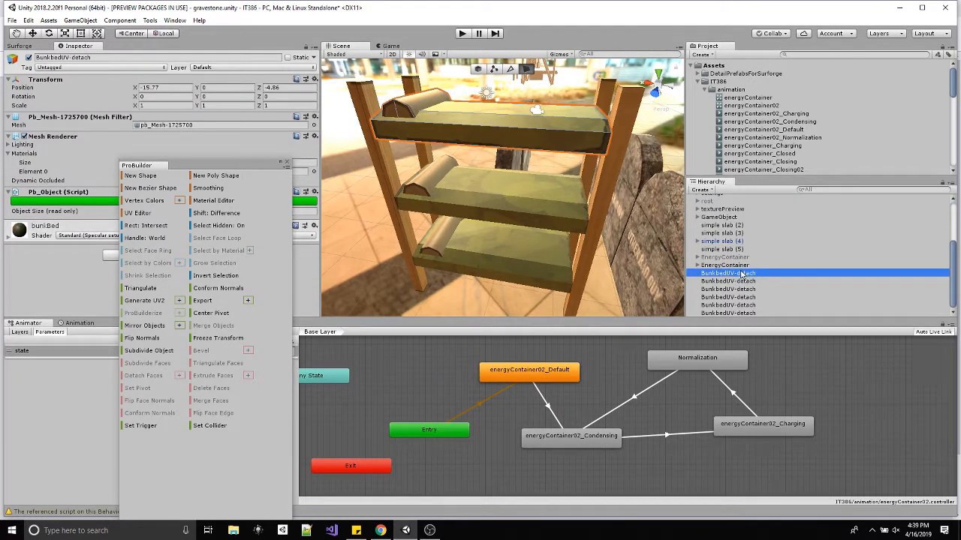
click(480, 70)
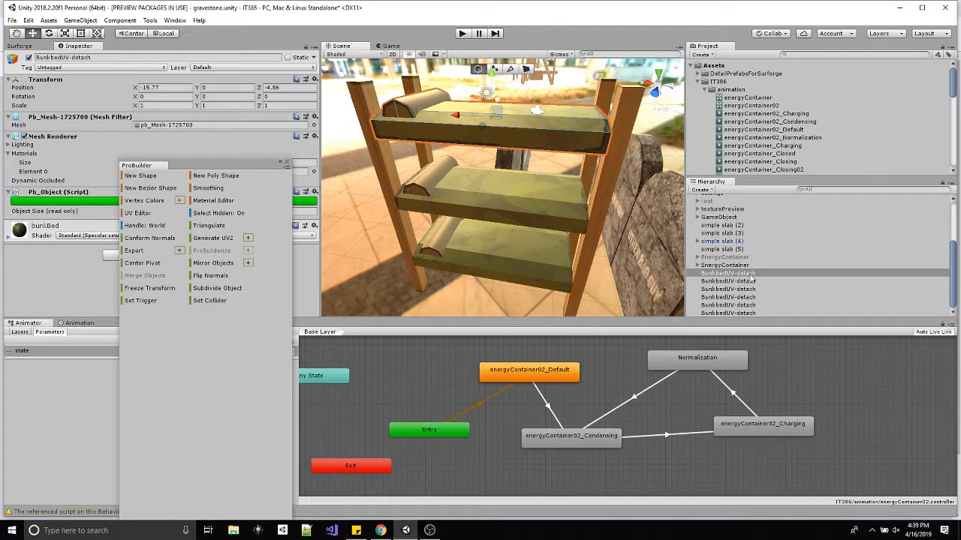
Test that the top, middle and bottom bunks are separate by moving each one and undoing the move.
key(f)
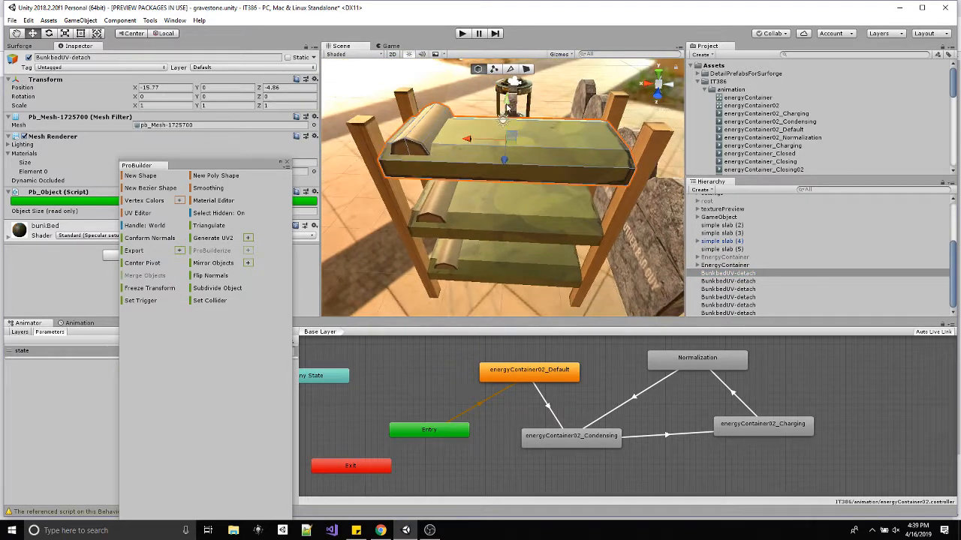
mouse_move(516, 139)
mouse_down()
mouse_move(559, 147)
mouse_move(489, 171)
mouse_move(518, 140)
mouse_up()
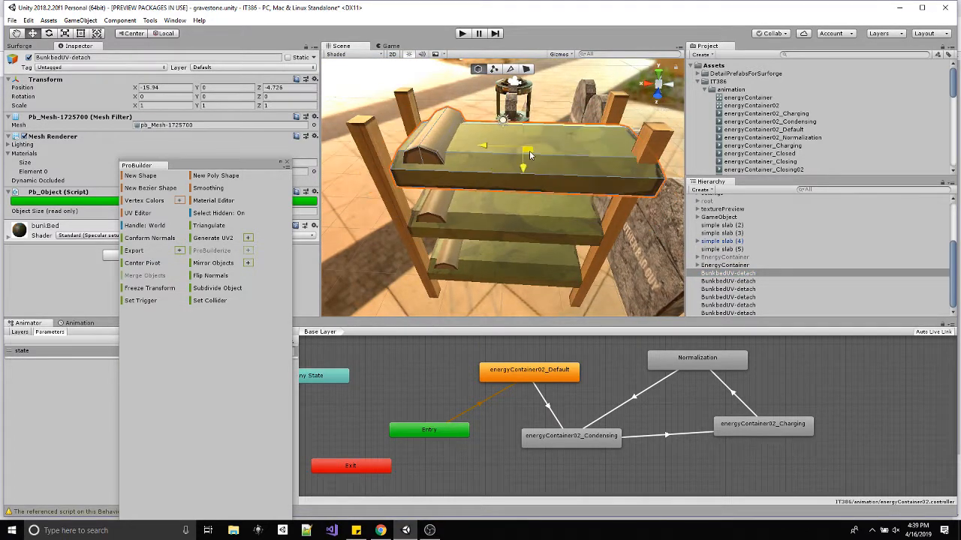
click(724, 281)
mouse_move(503, 208)
mouse_down()
mouse_move(545, 219)
mouse_move(515, 214)
mouse_up()
click(732, 290)
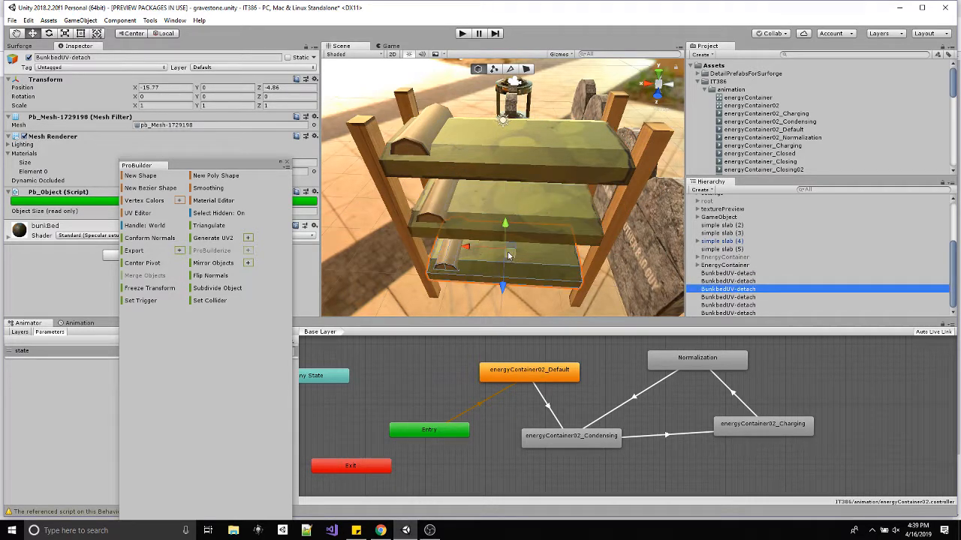
drag(508, 256, 535, 268)
key(ctrl+z)
Test that the three detached corner posts are separate by moving each one and undoing the move.
click(734, 298)
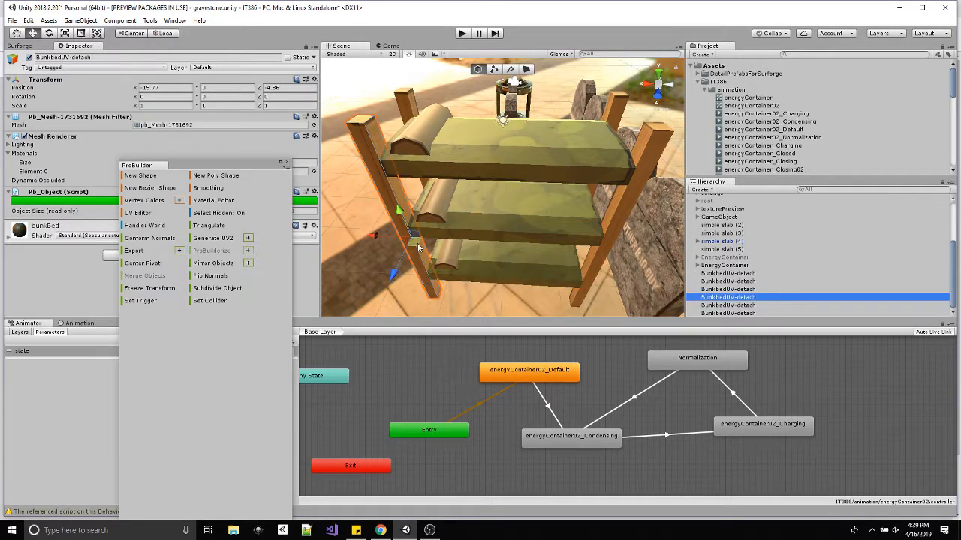
drag(416, 242, 379, 224)
key(ctrl+z)
click(728, 306)
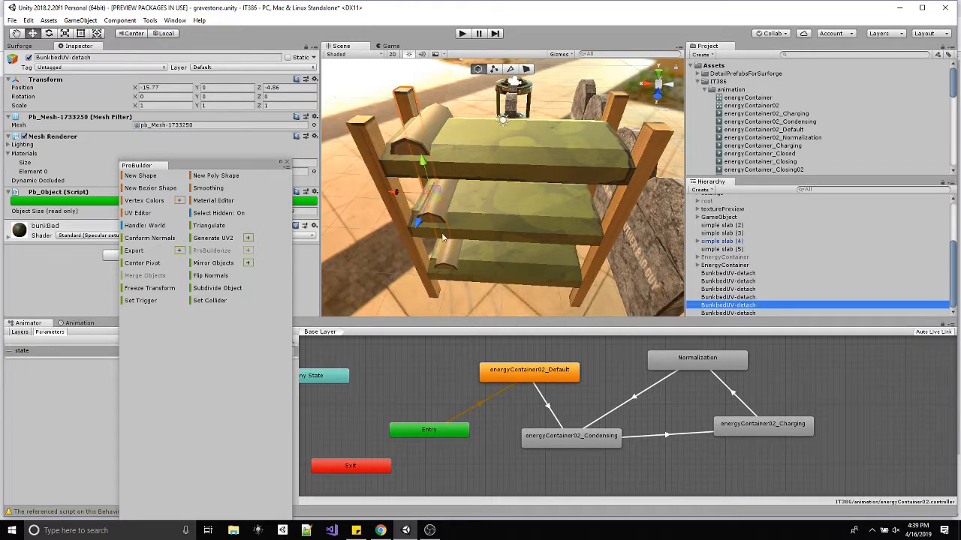
drag(392, 182, 401, 180)
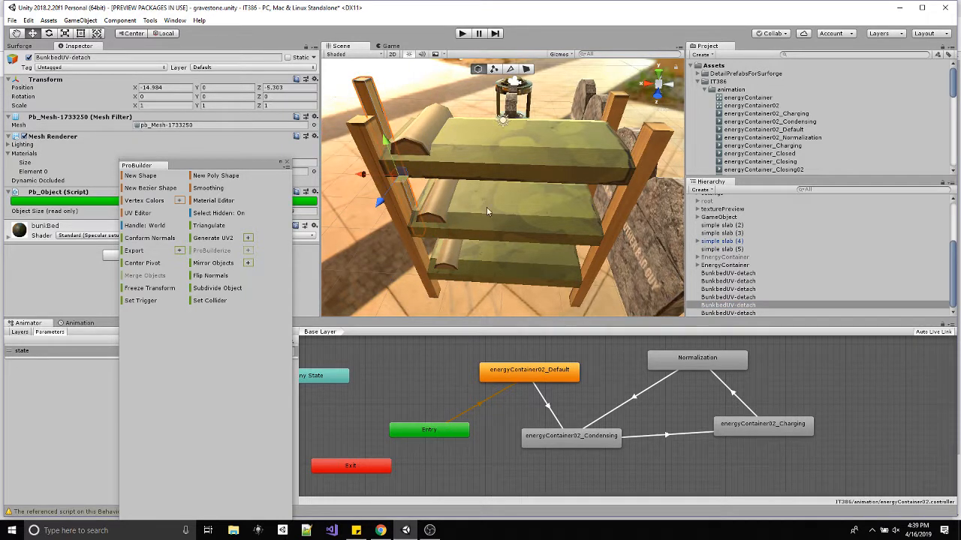
key(ctrl+z)
click(730, 312)
click(600, 257)
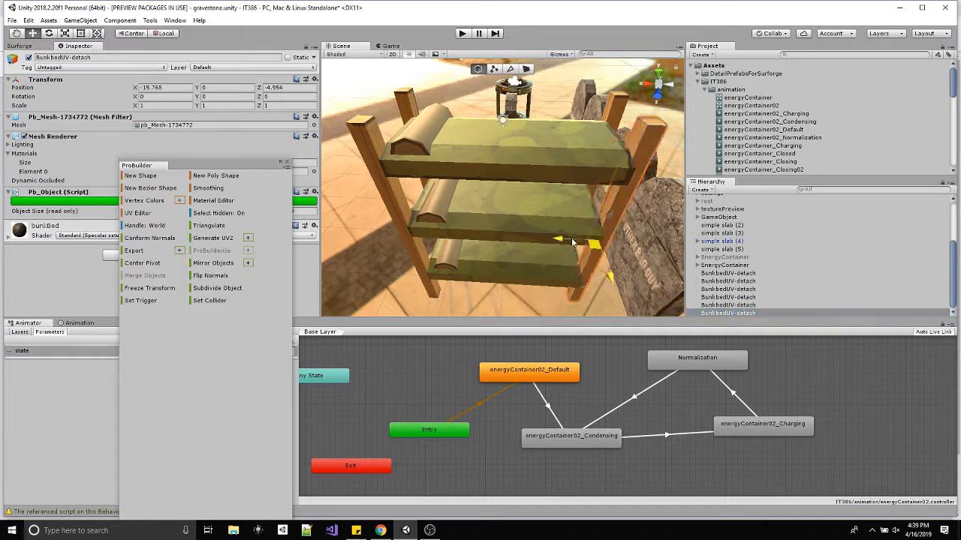
Move BunkbedUV out of its BunkbedFinal parent, accepting the broken prefab instance, and delete the empty BunkbedFinal object.
scroll(743, 267, up, 2)
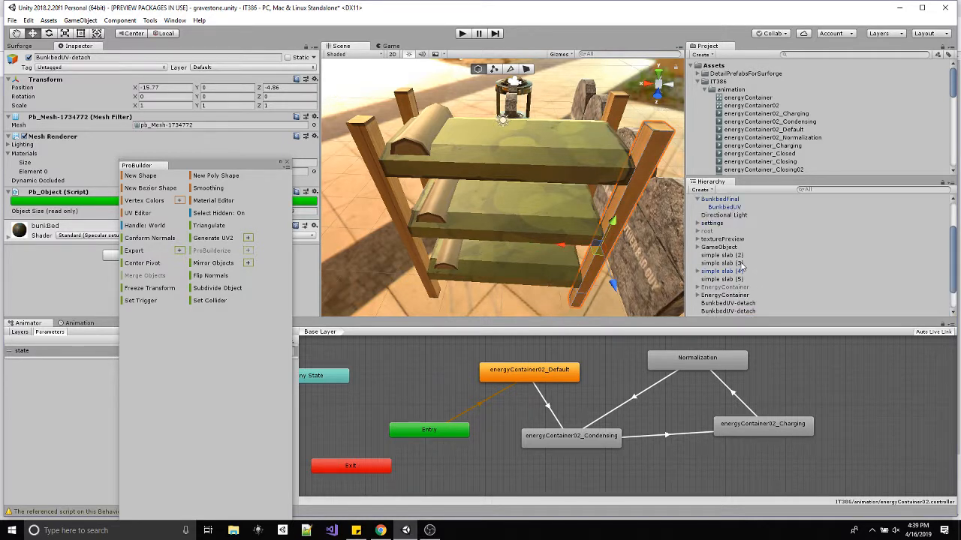
click(725, 207)
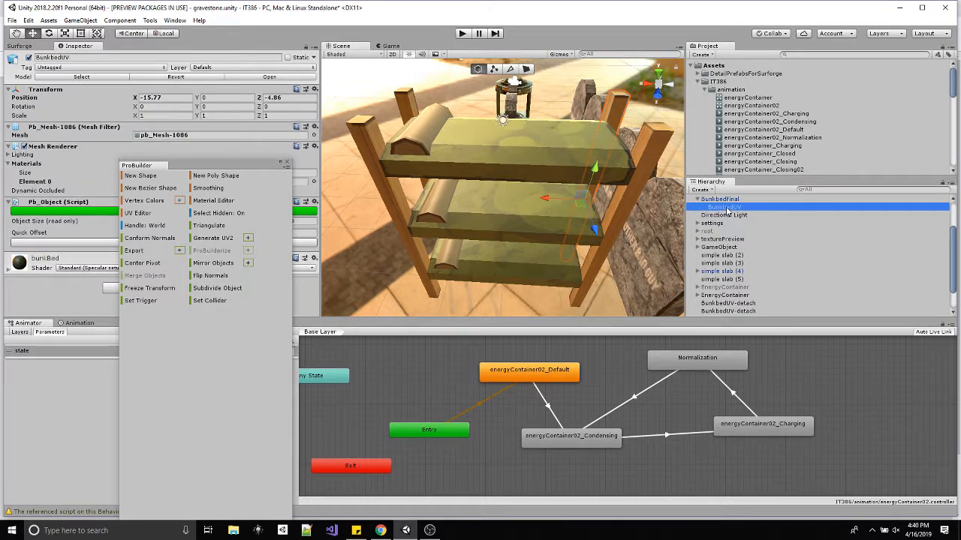
drag(726, 213, 729, 302)
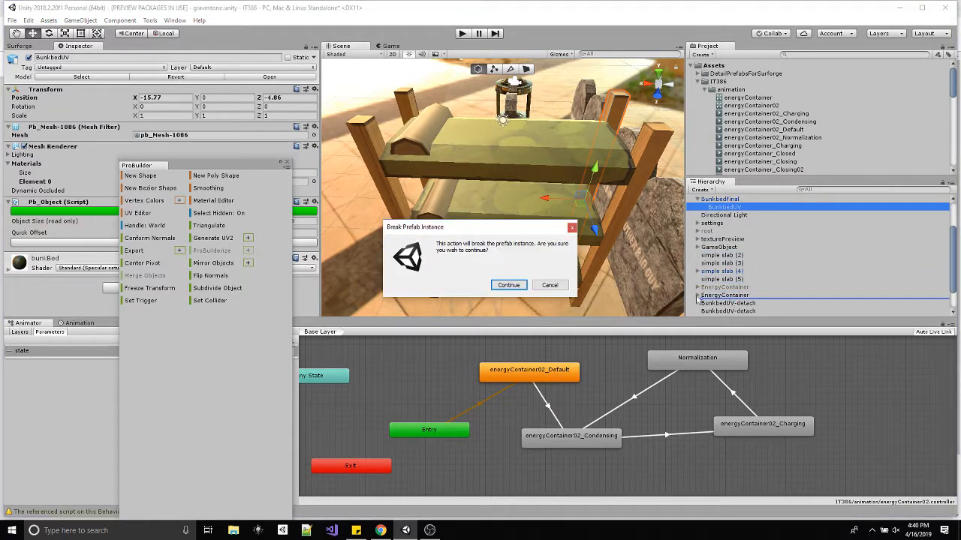
click(508, 285)
click(725, 249)
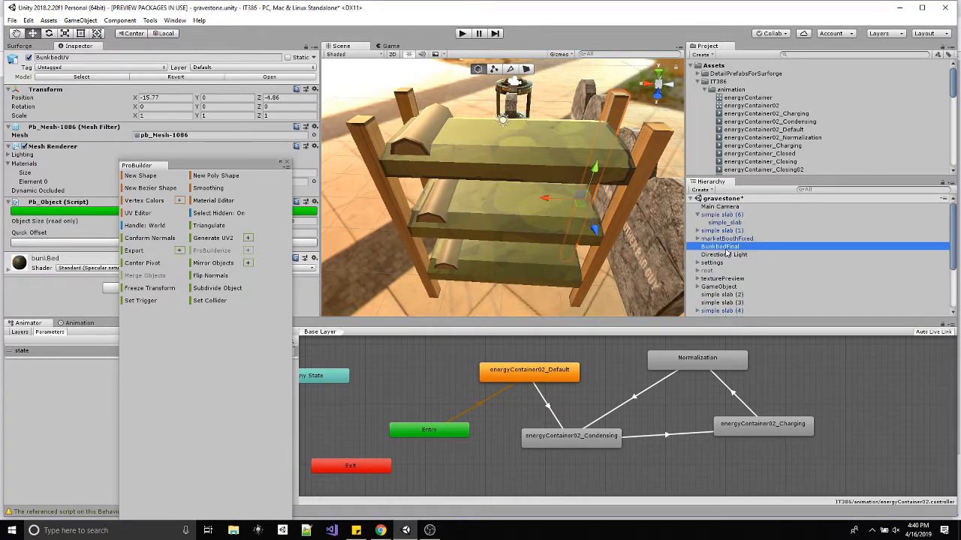
key(Delete)
Select BunkbedUV and the BunkbedUV-detach objects one by one to examine which bed part each contains.
scroll(792, 273, down, 3)
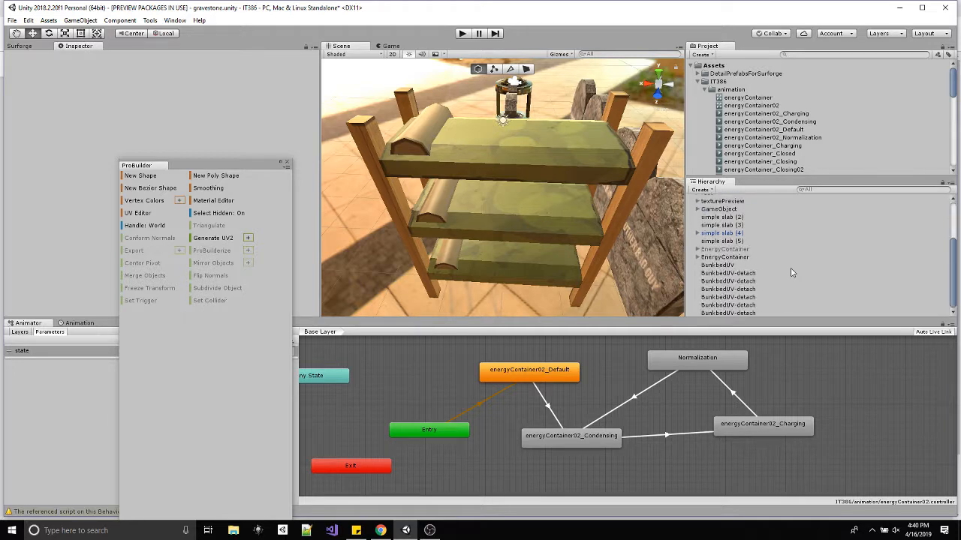
double_click(738, 266)
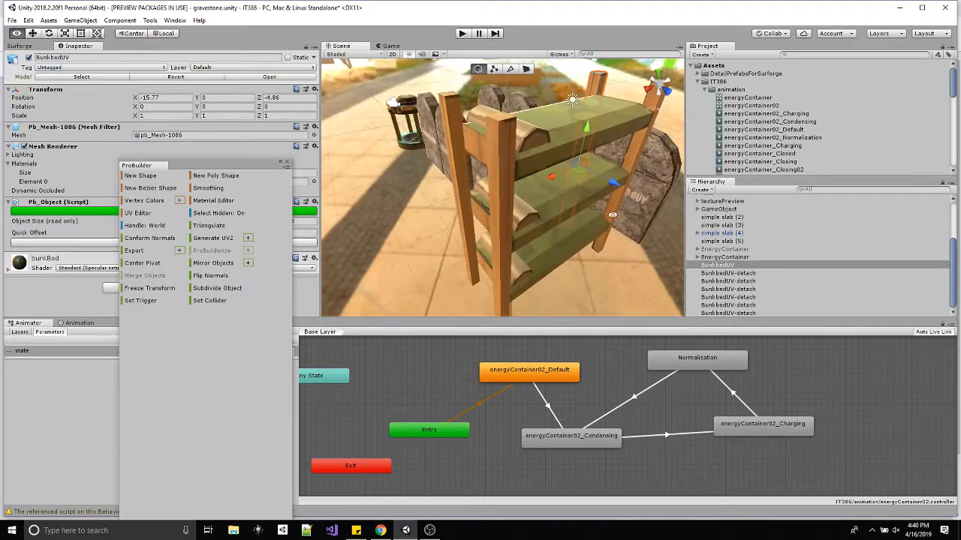
click(734, 273)
click(735, 280)
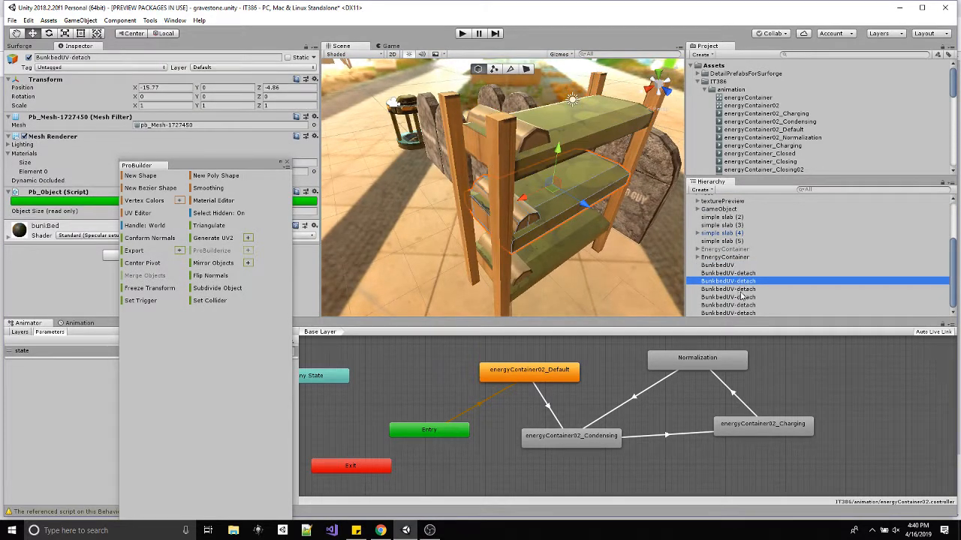
click(740, 289)
click(740, 298)
click(740, 305)
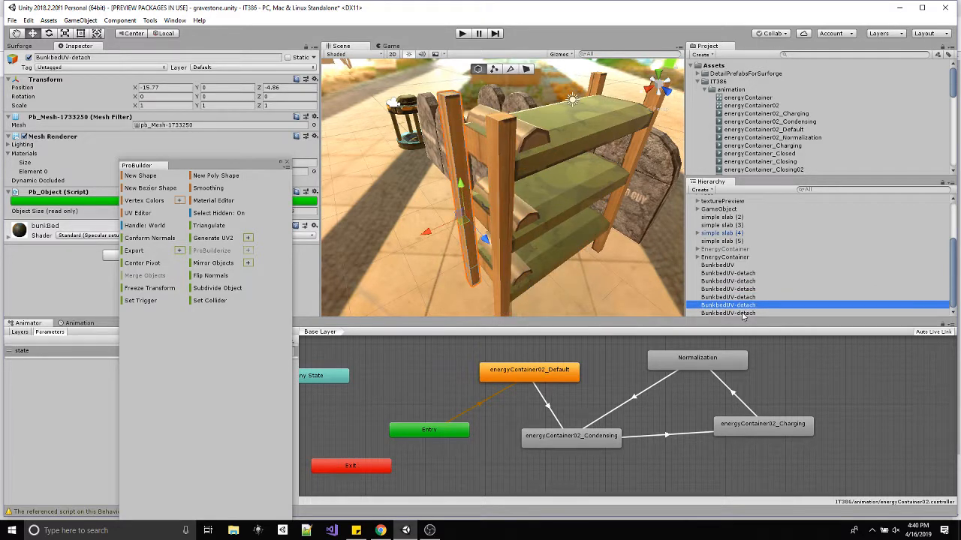
Center the pivots of BunkbedUV and all six BunkbedUV-detach objects together.
click(742, 314)
ctrl+click(734, 267)
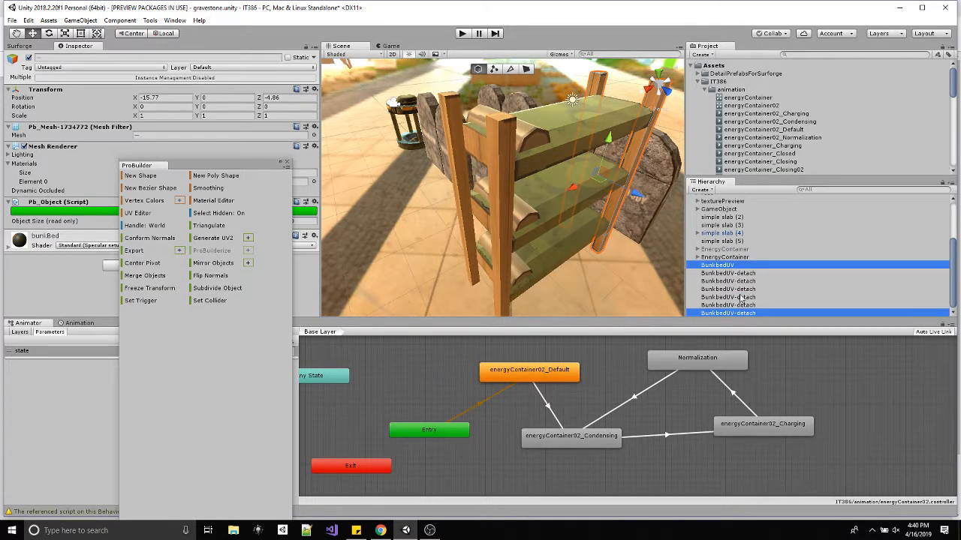
shift+click(733, 268)
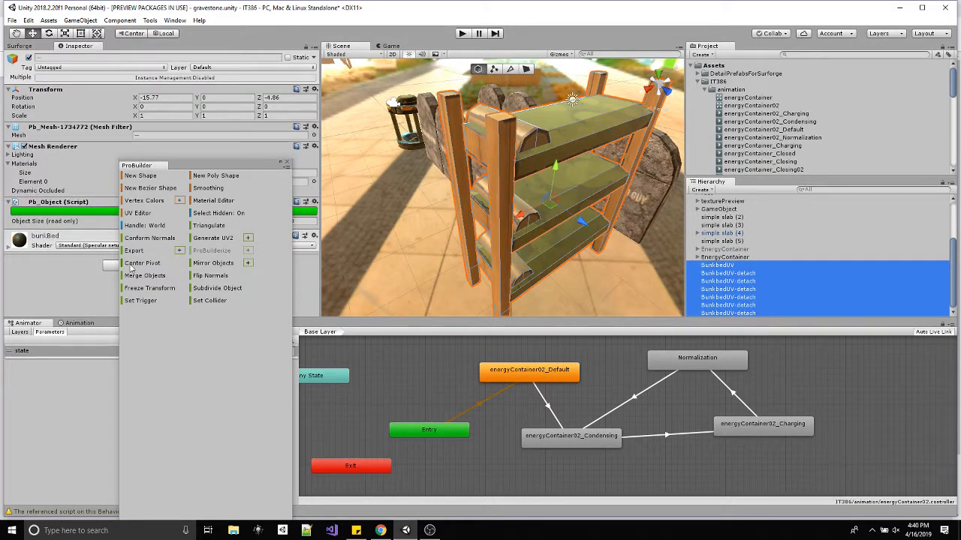
click(147, 265)
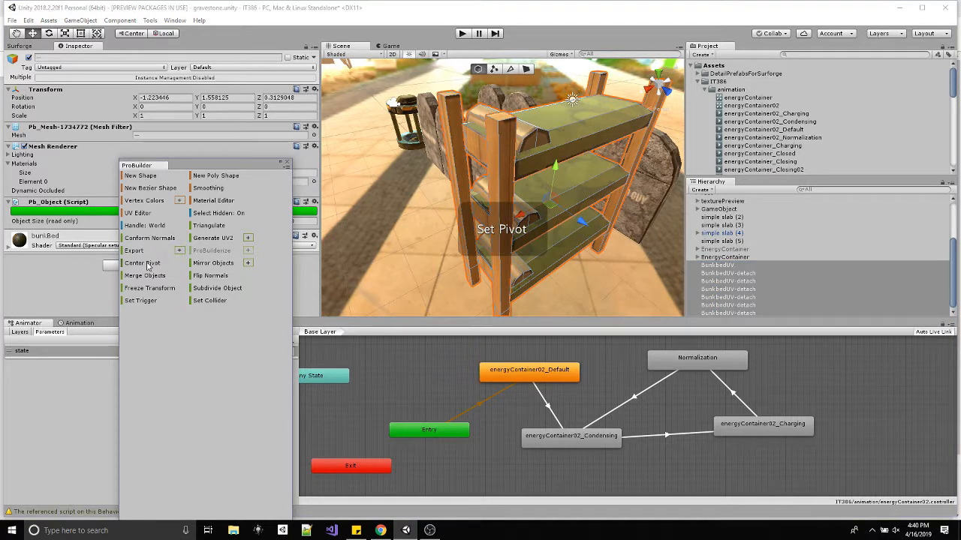
Select the bed pieces one by one and check where each one's pivot sits.
click(730, 268)
alt+drag(601, 203, 390, 146)
click(745, 274)
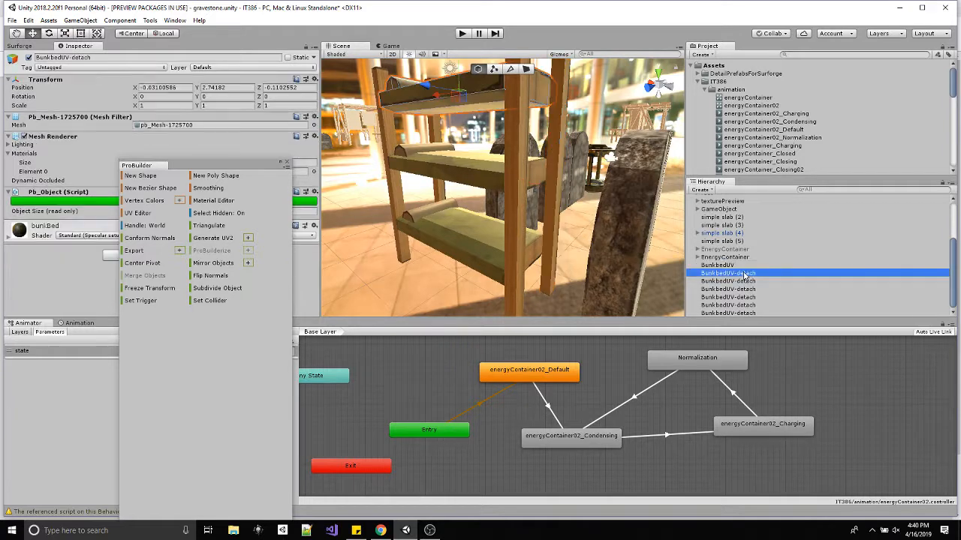
double_click(745, 275)
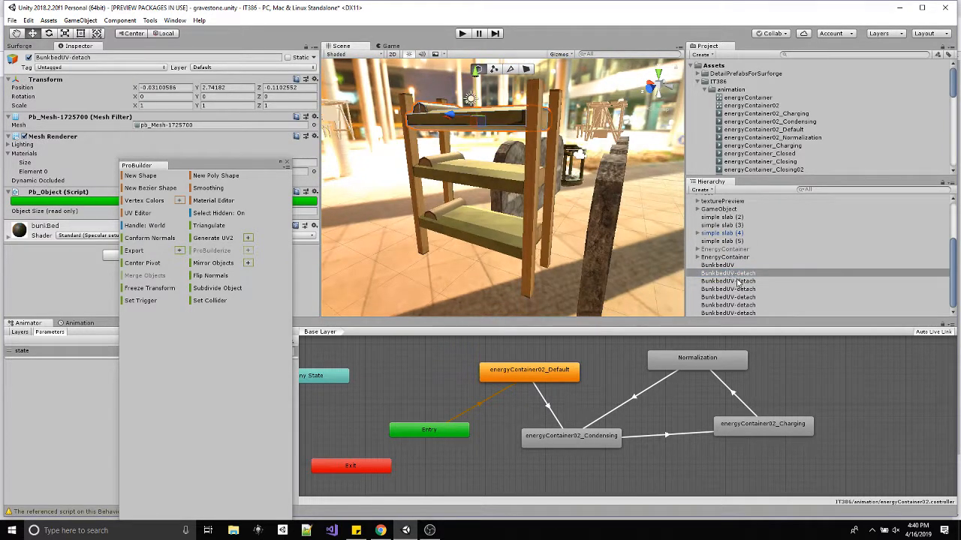
click(738, 282)
click(740, 290)
click(739, 297)
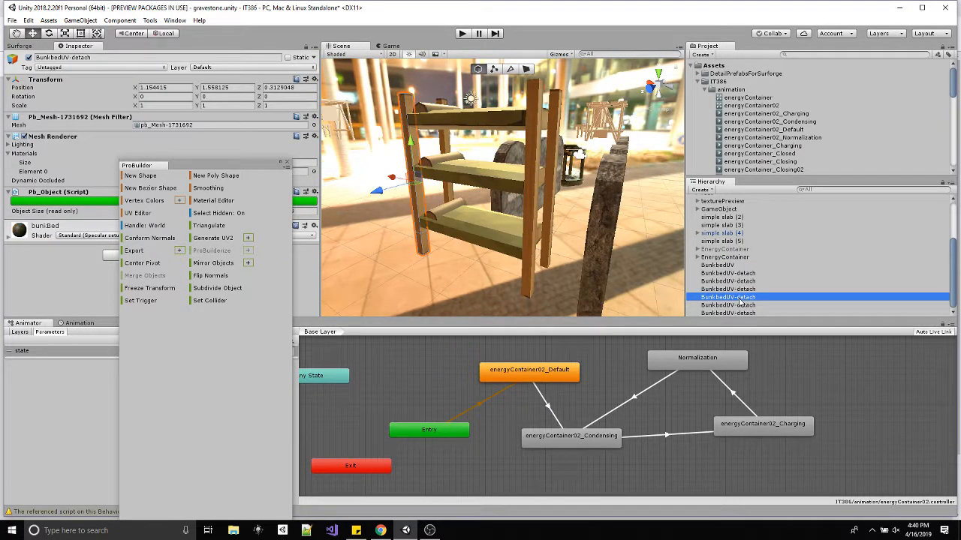
click(740, 306)
click(739, 313)
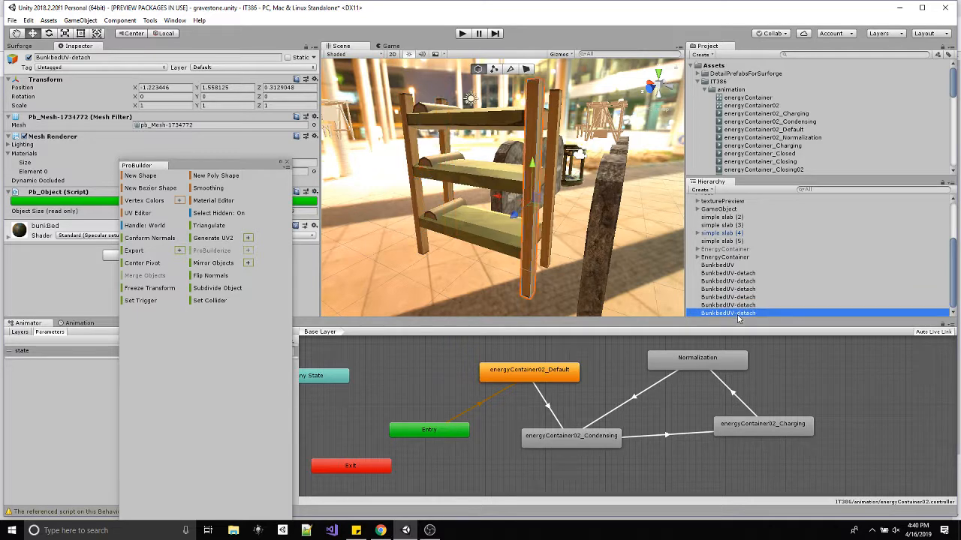
Create an empty game object and rename it bunkBed.
click(80, 21)
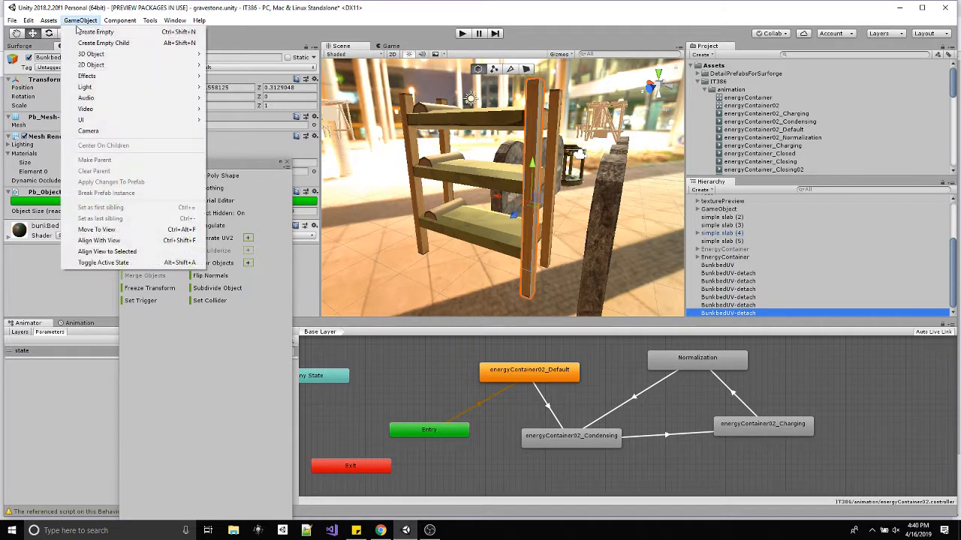
click(94, 32)
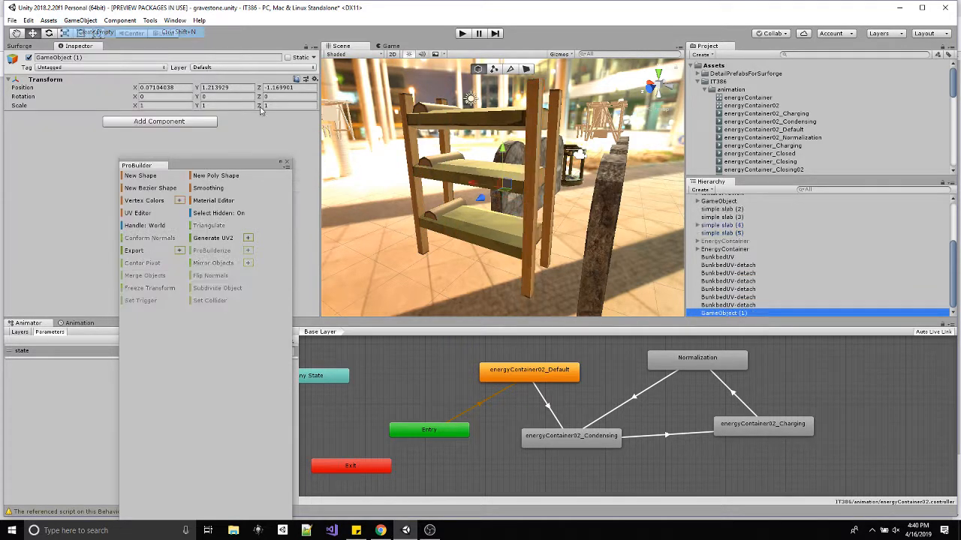
click(739, 314)
text(bunkBed)
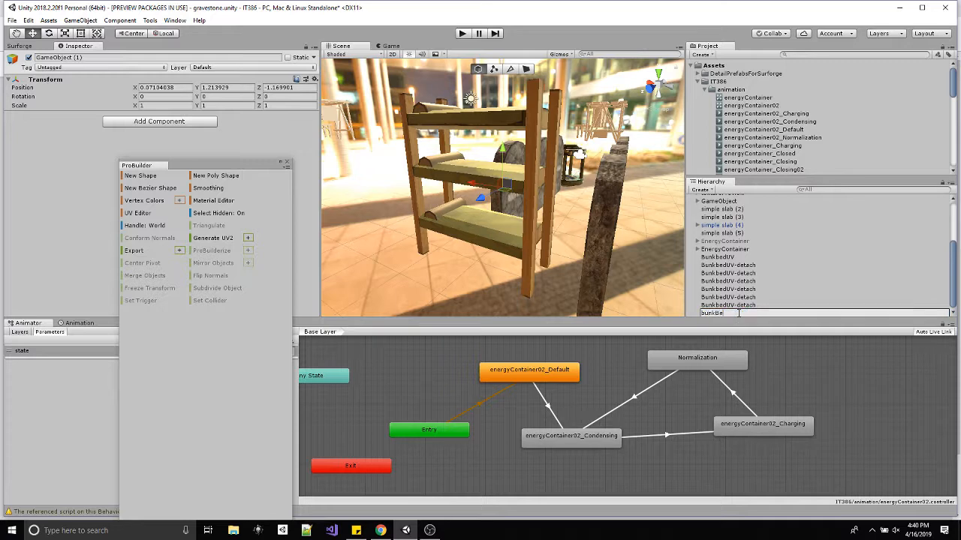
key(Return)
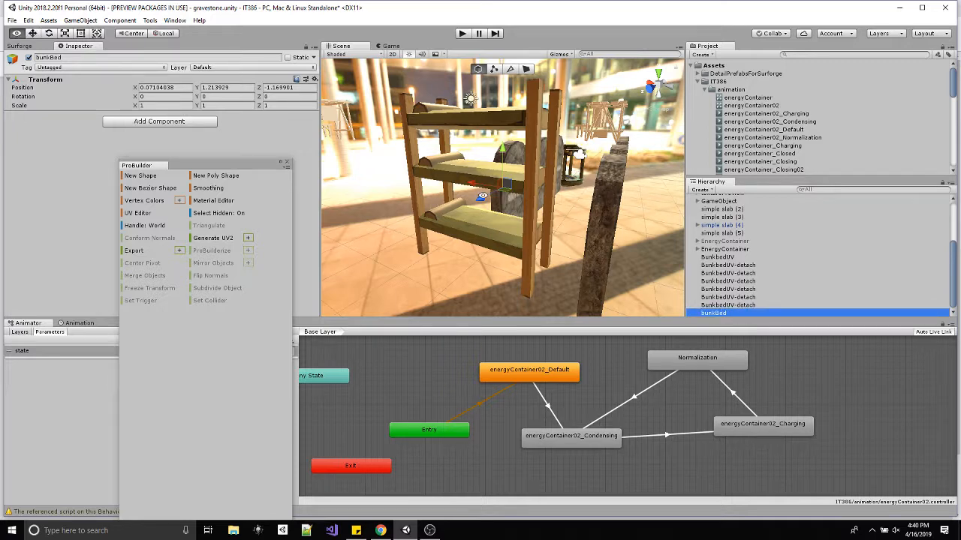
Parent BunkbedUV and the six BunkbedUV-detach objects under bunkBed.
alt+drag(593, 197, 838, 236)
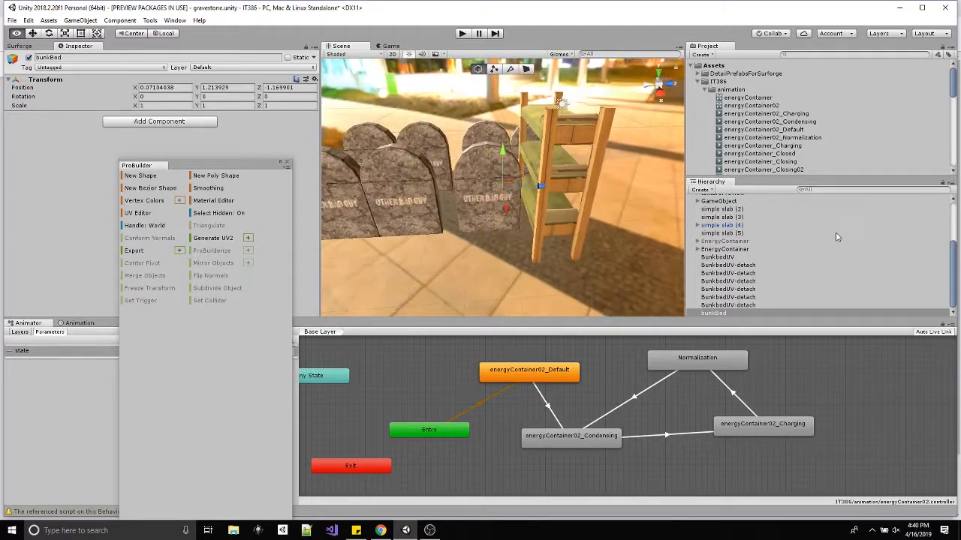
click(738, 259)
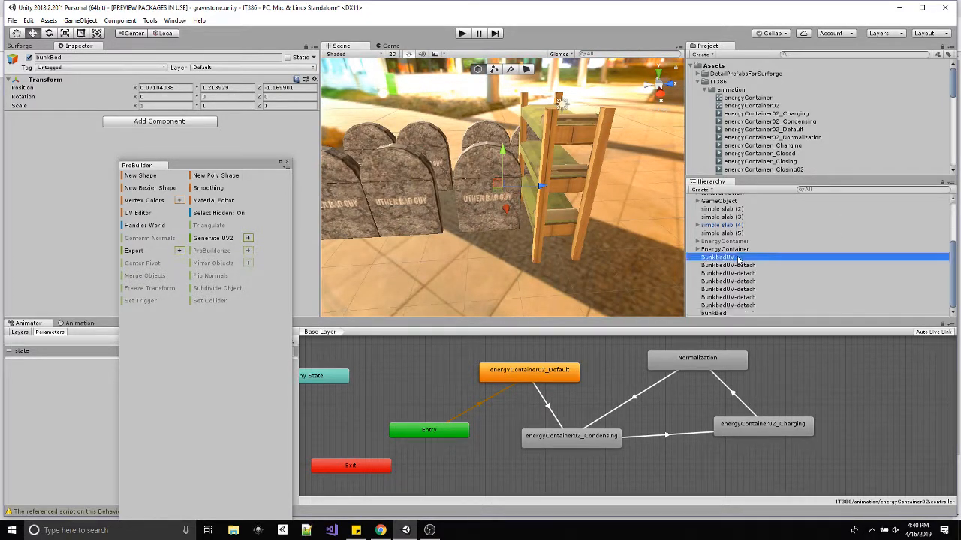
shift+click(730, 306)
drag(730, 305, 725, 314)
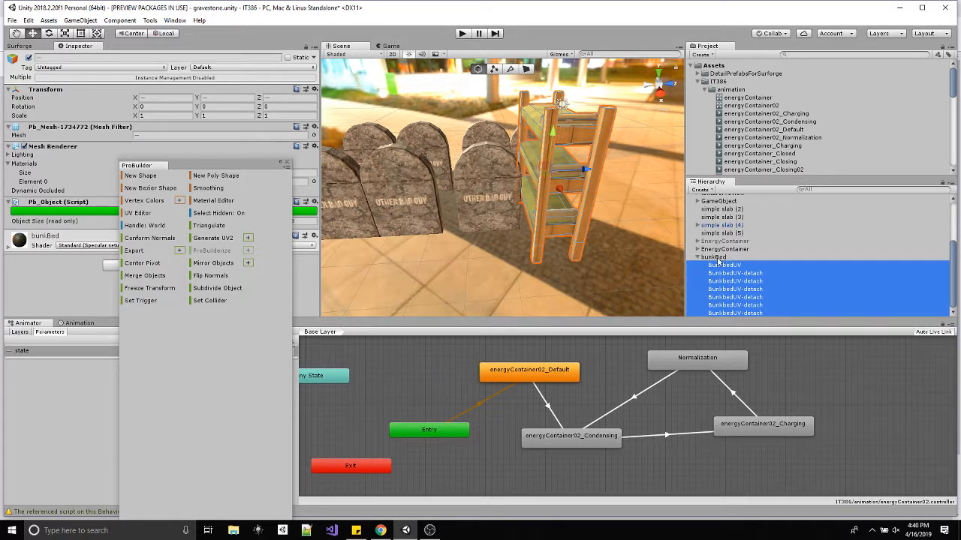
Try resetting the position of all the child bed pieces together and undo the reset.
drag(258, 167, 261, 307)
click(315, 89)
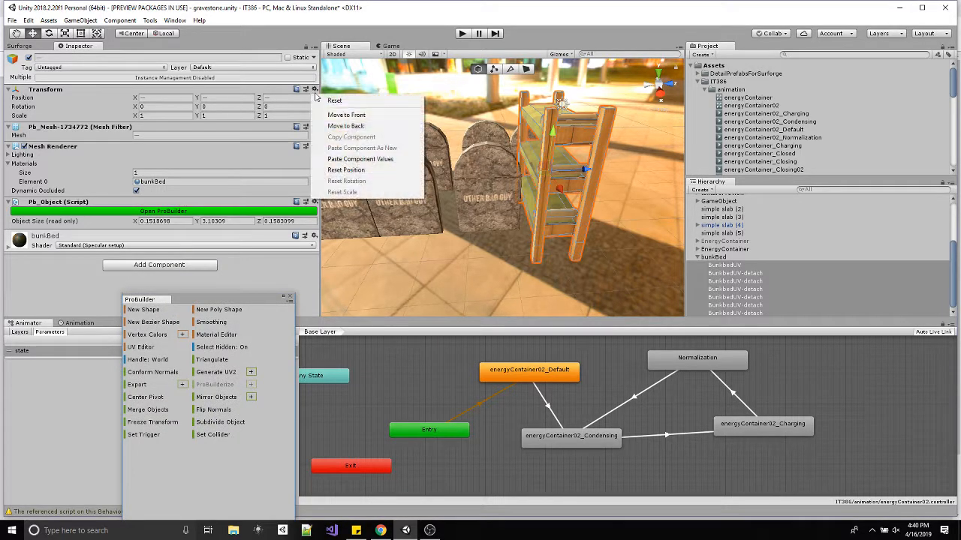
click(341, 171)
alt+drag(552, 217, 782, 285)
key(ctrl+z)
Compare the bunkBed parent with its BunkbedUV child and undo the parenting of the bed pieces.
click(714, 258)
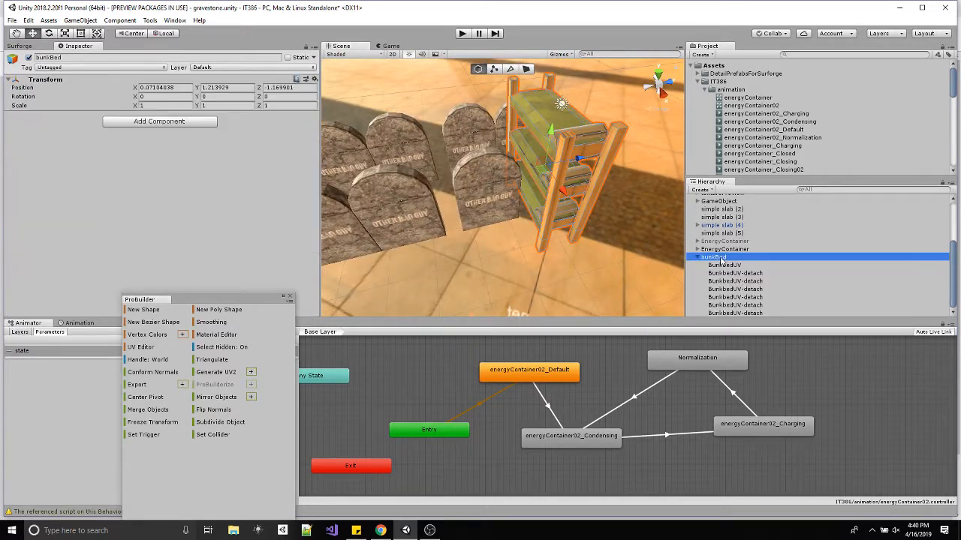
click(732, 266)
click(728, 259)
alt+drag(672, 226, 669, 257)
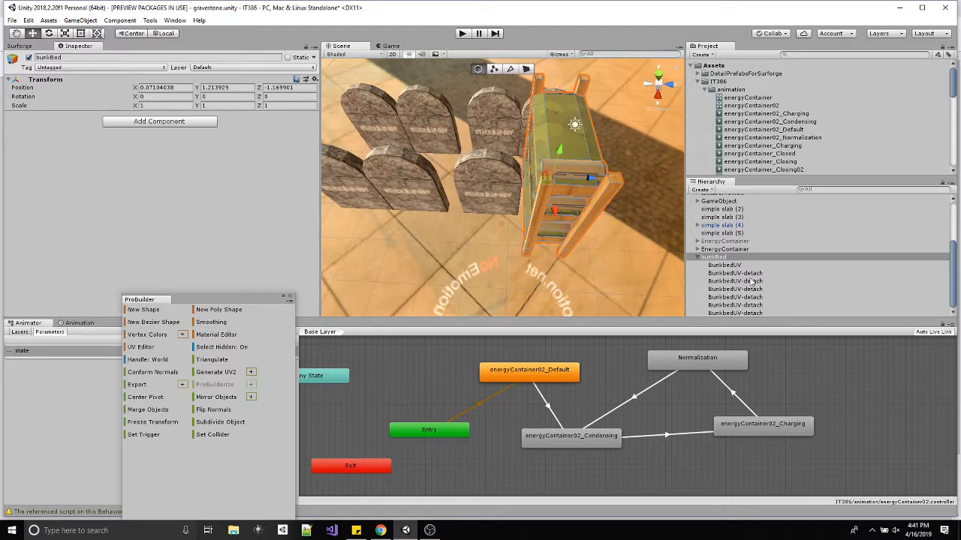
click(724, 265)
key(ctrl+z)
key(ctrl+z)
key(ctrl+z)
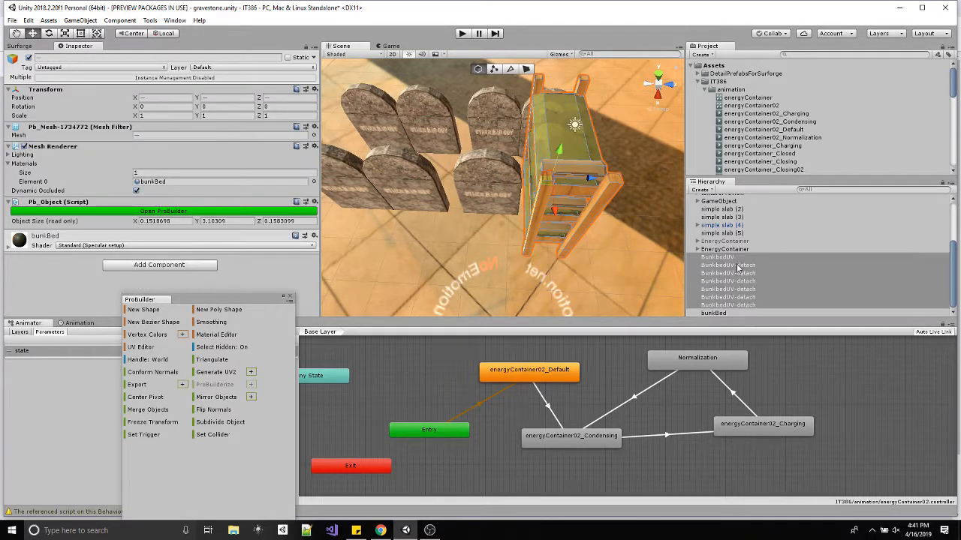
Reset the position of the empty bunkBed object to 0, 0, 0.
double_click(716, 313)
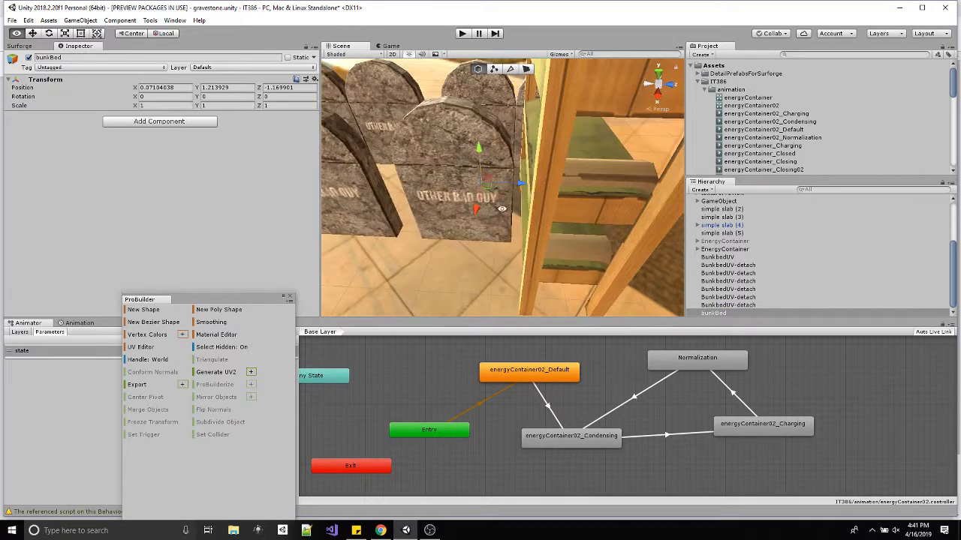
click(315, 80)
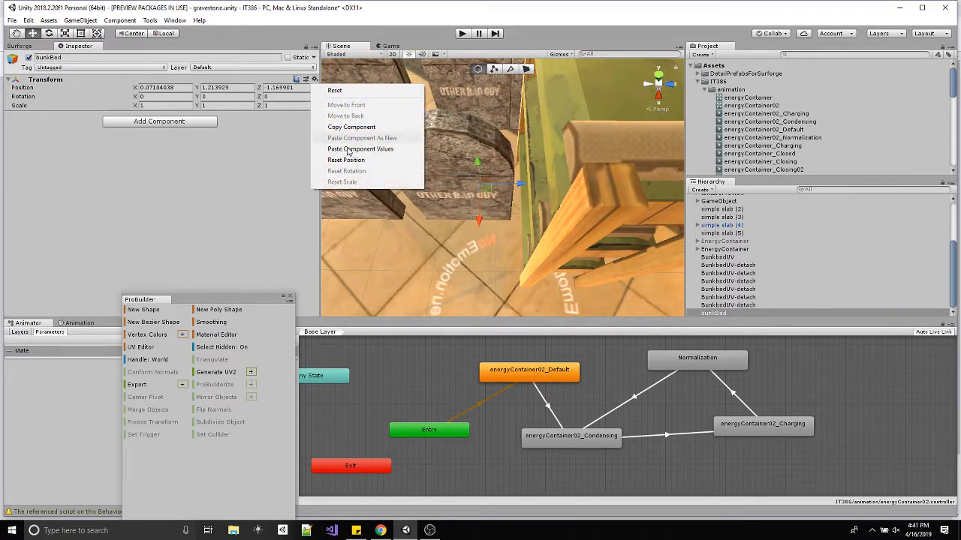
click(330, 156)
key(f)
alt+drag(546, 129, 656, 85)
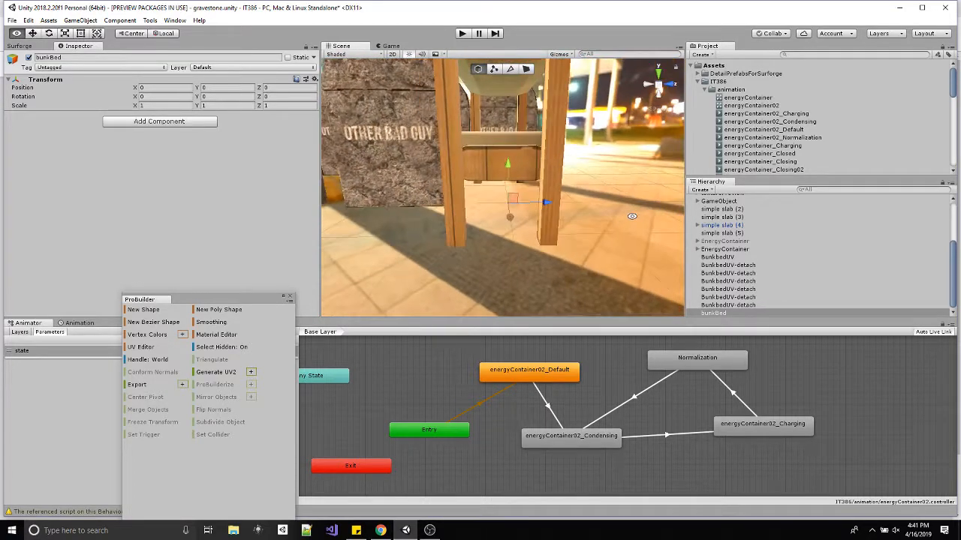
Shift all seven bed pieces together slightly along X and Z to center them over the bunkBed origin, using front and right views.
click(673, 87)
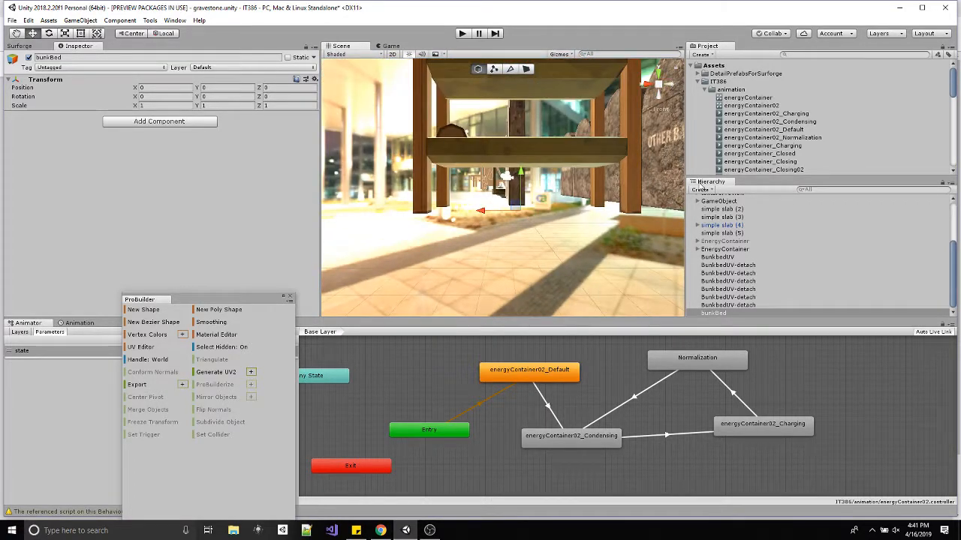
click(721, 256)
shift+click(732, 304)
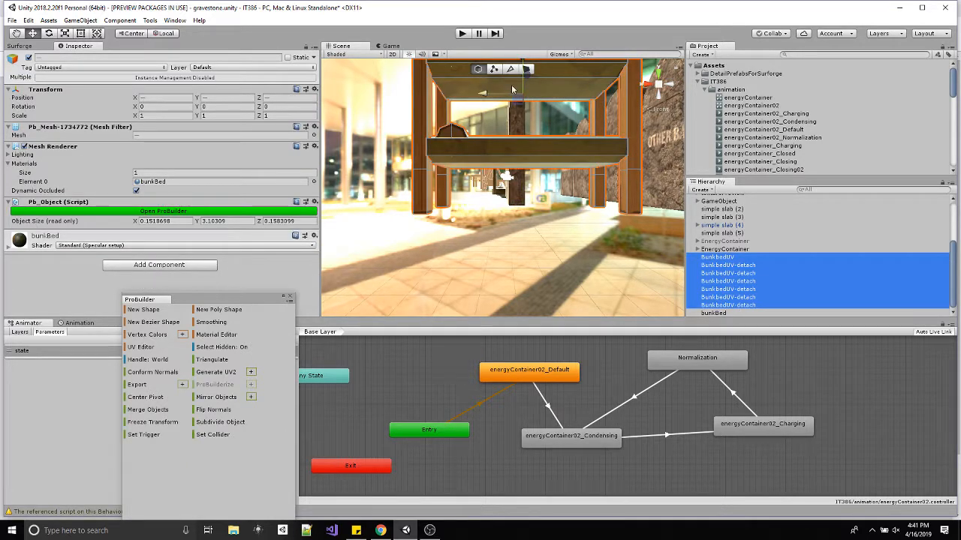
click(657, 110)
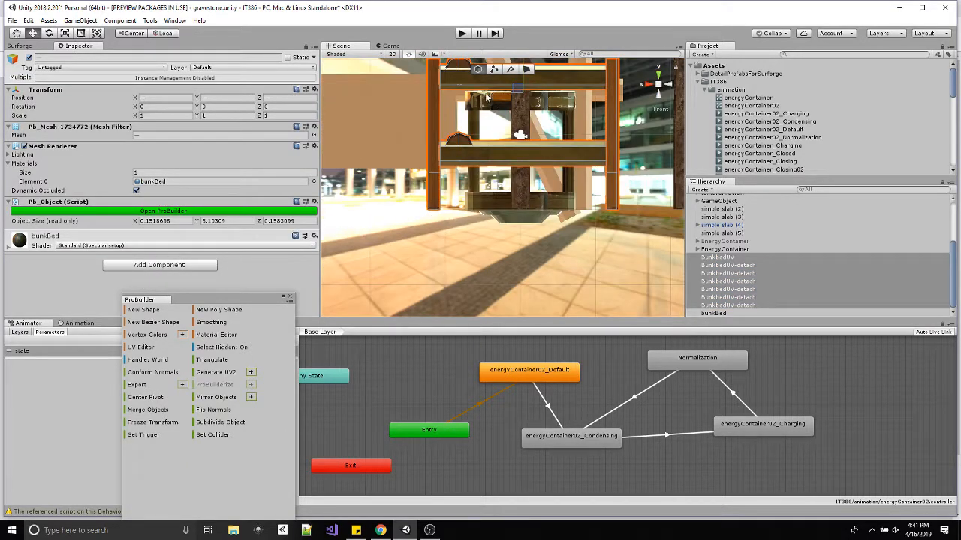
mouse_move(486, 95)
mouse_down()
mouse_move(496, 96)
mouse_move(481, 96)
mouse_up()
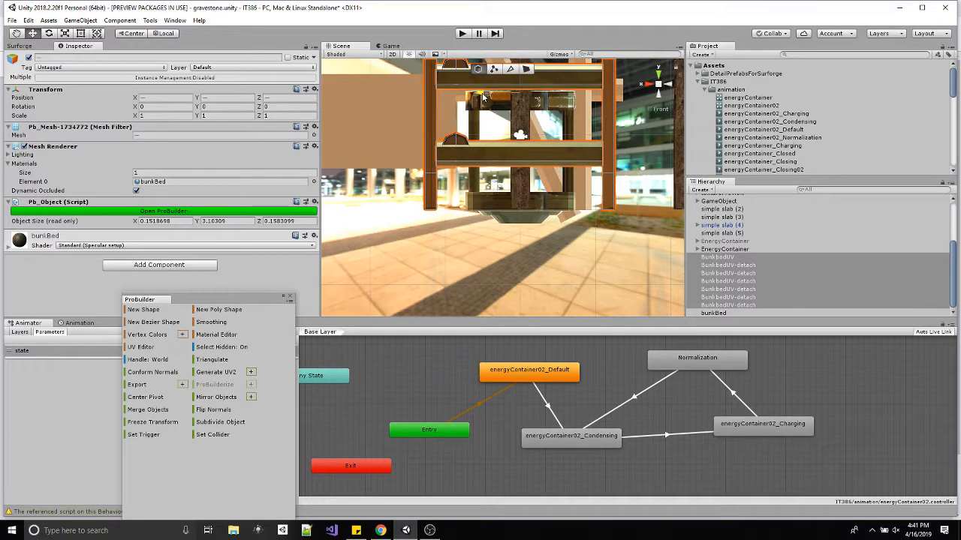
click(648, 86)
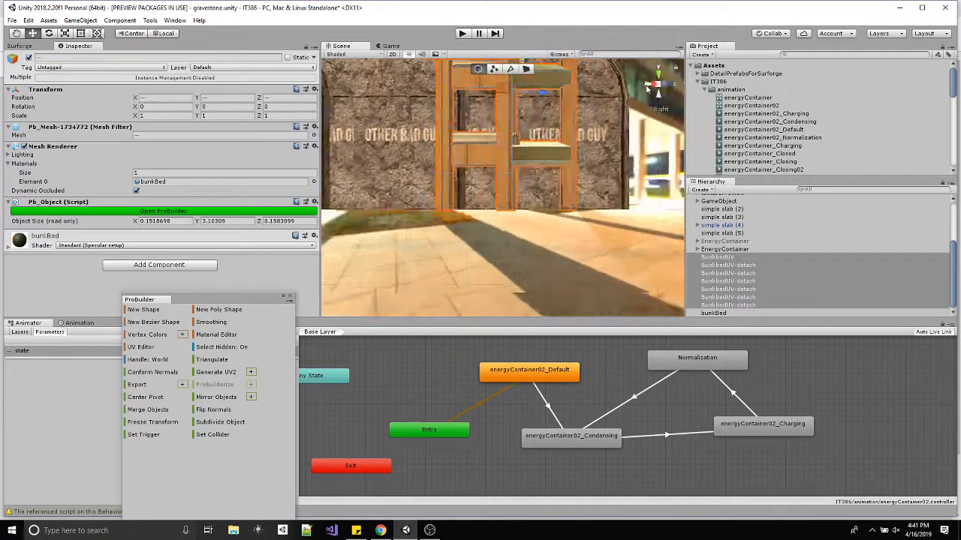
drag(545, 96, 551, 95)
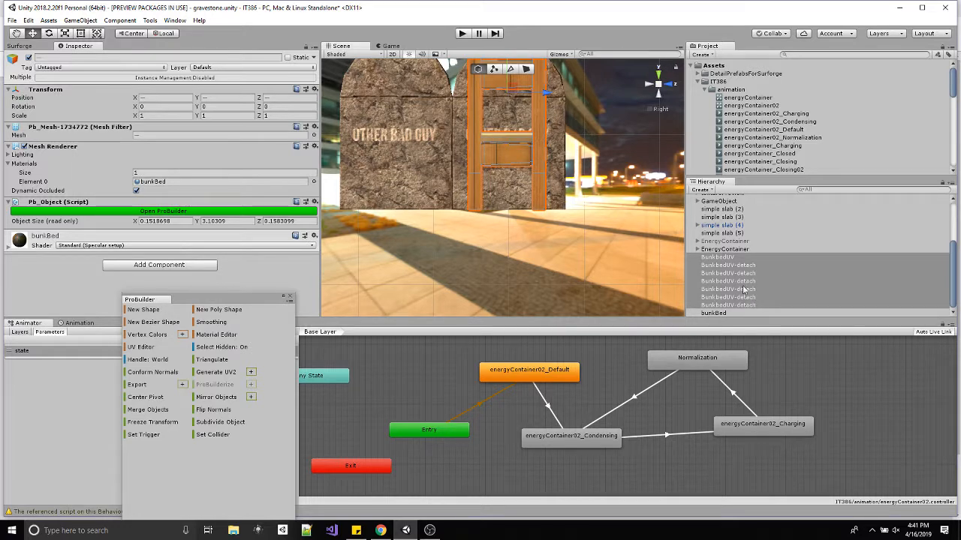
Check the bunkBed origin against the bed in perspective and make all seven bed pieces children of bunkBed.
click(657, 110)
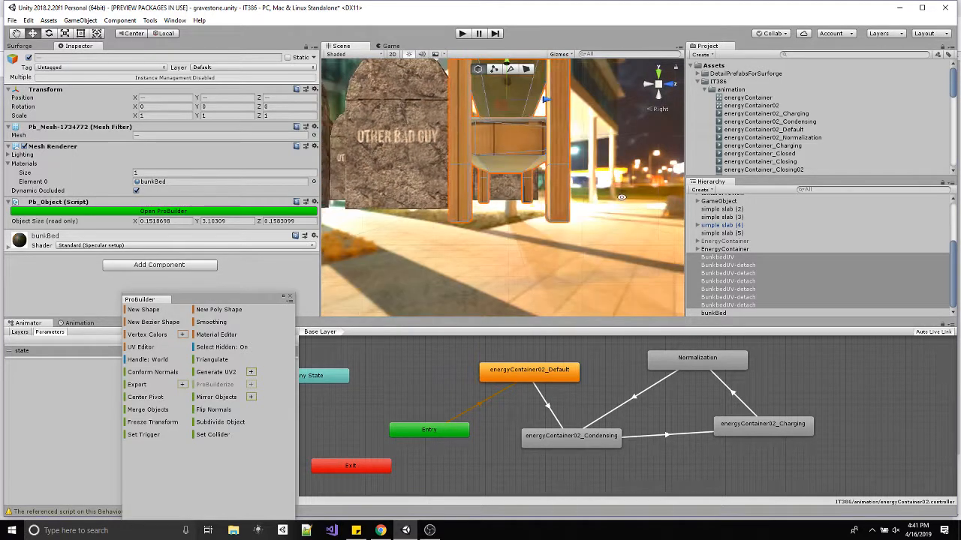
alt+drag(617, 177, 525, 244)
scroll(525, 243, down, 3)
middle_drag(558, 199, 555, 229)
alt+drag(556, 229, 578, 225)
click(715, 313)
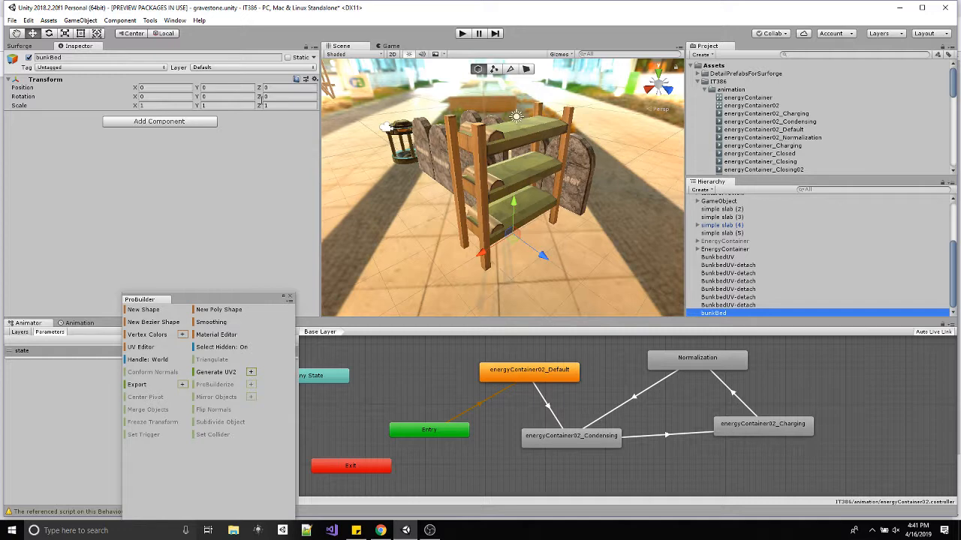
click(721, 258)
shift+click(720, 313)
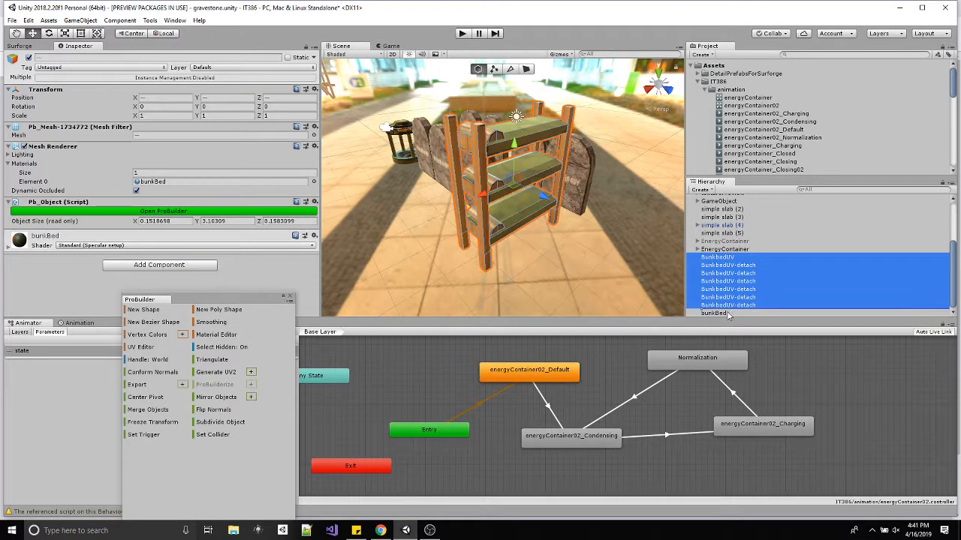
drag(726, 317, 725, 314)
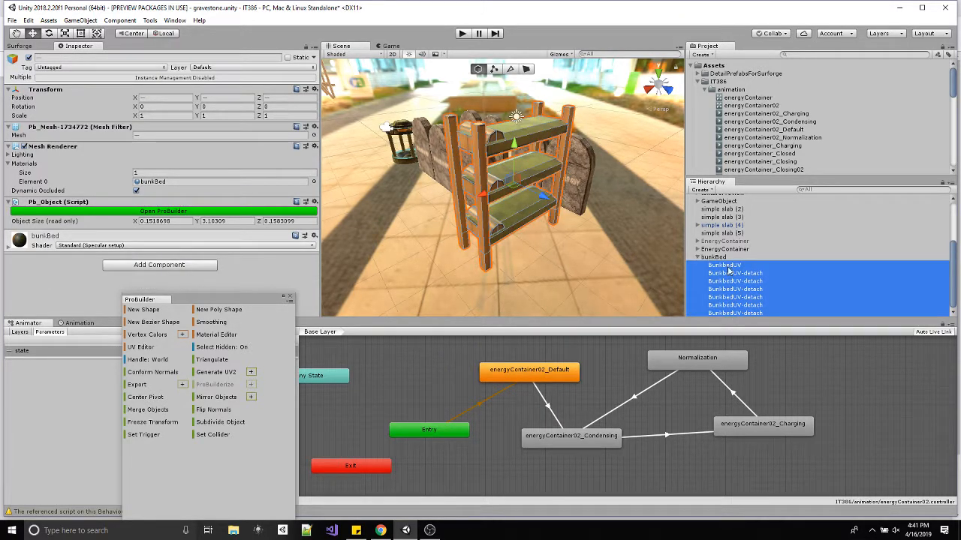
Select the BunkbedUV post under bunkBed and examine its pivot with the Rotate tool.
click(726, 266)
click(735, 274)
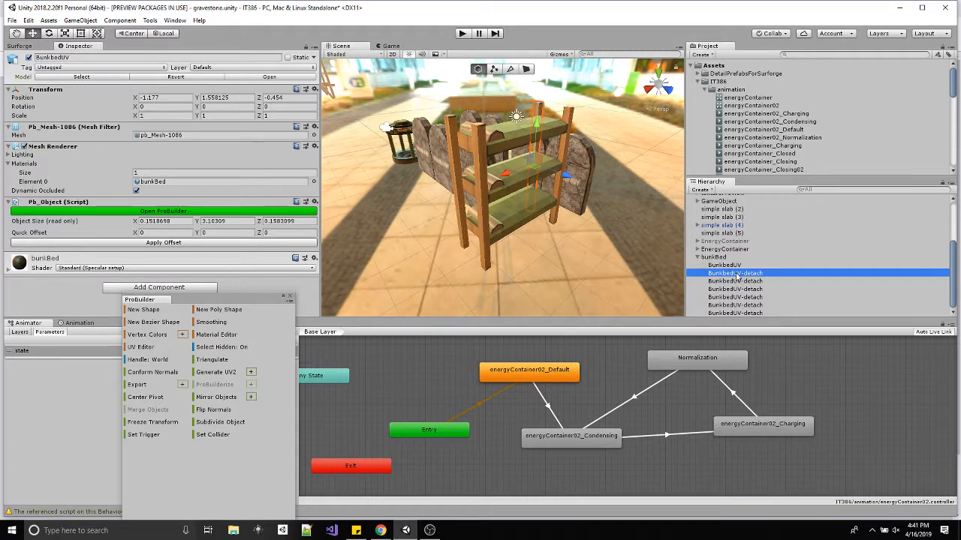
click(735, 267)
alt+drag(562, 178, 570, 150)
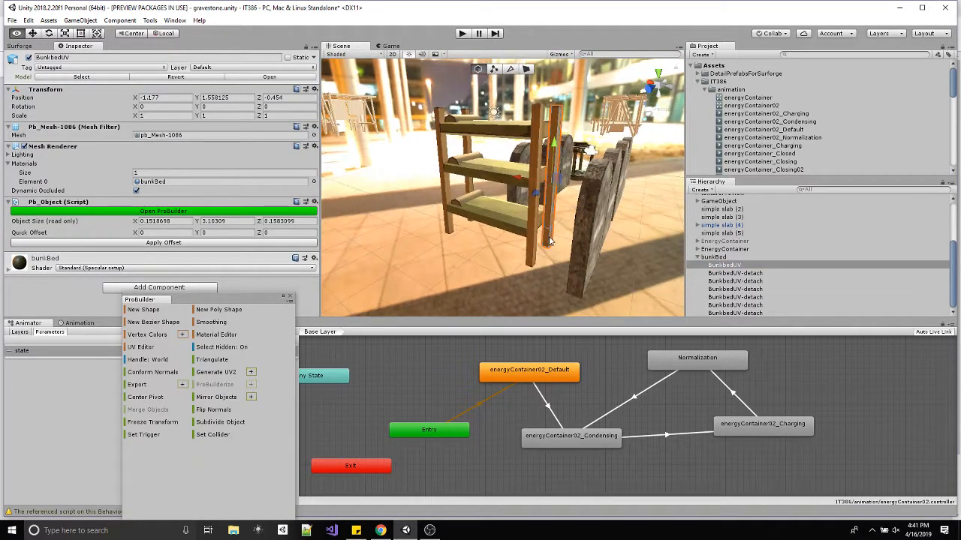
key(e)
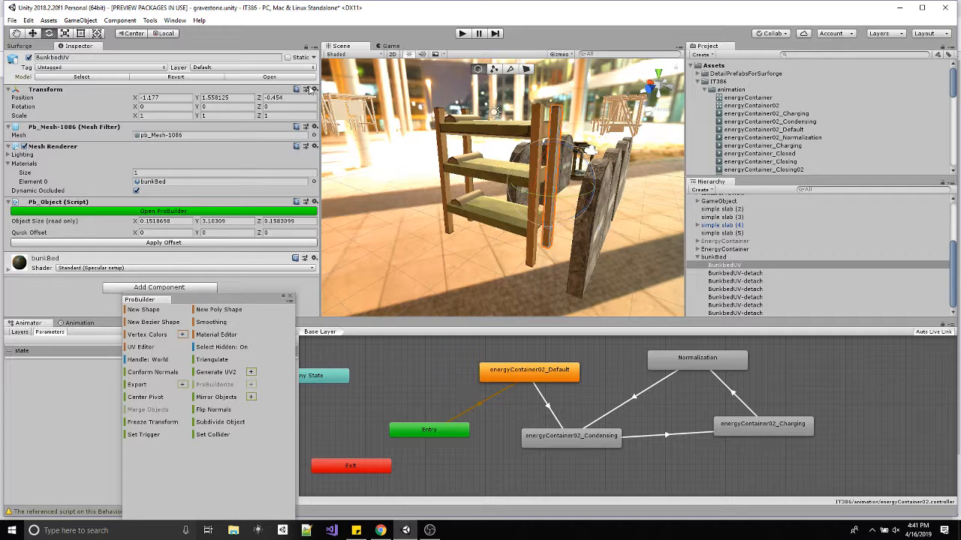
Create an empty object and place it under bunkBed, directly above BunkbedUV.
click(80, 20)
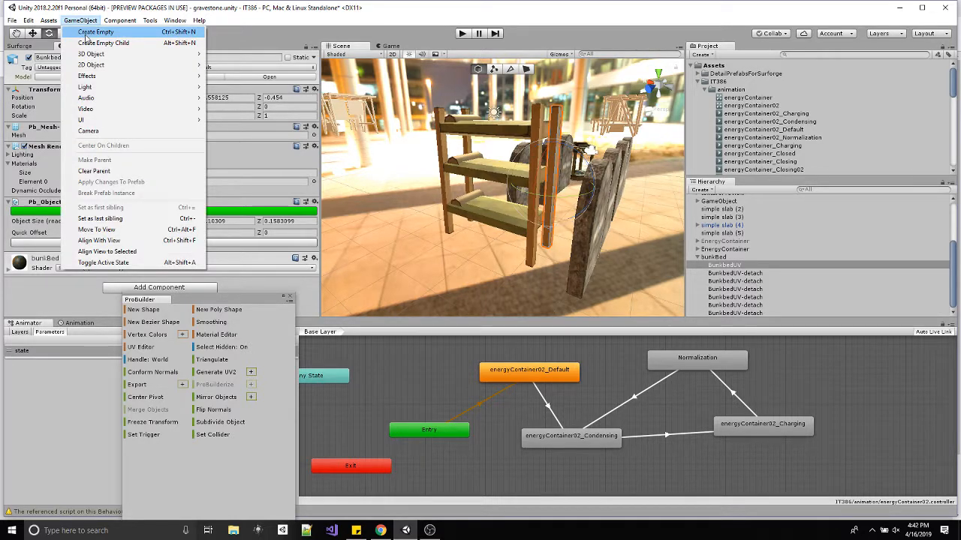
click(86, 34)
drag(734, 317, 728, 254)
Frame the BunkbedUV post in the scene and rename it post01.
click(732, 267)
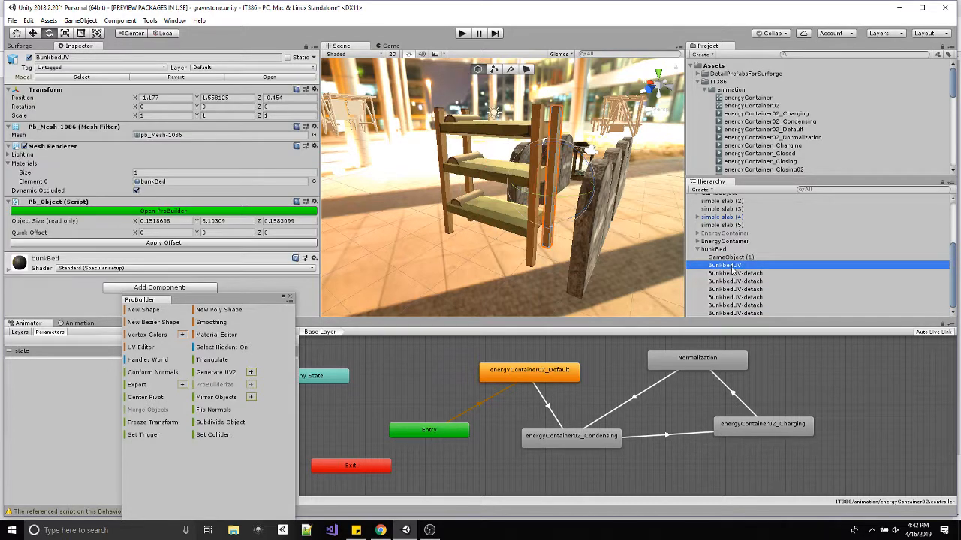
double_click(731, 267)
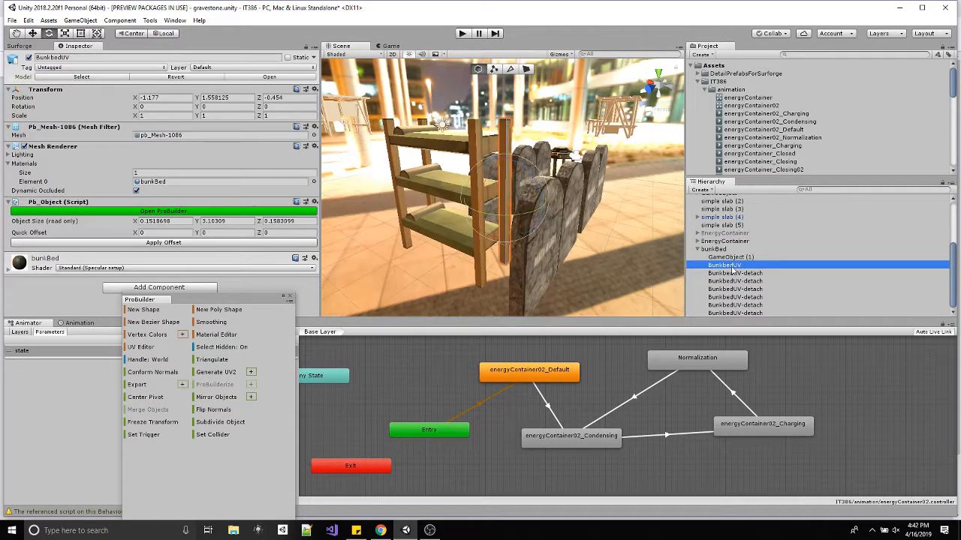
click(732, 267)
text(post01)
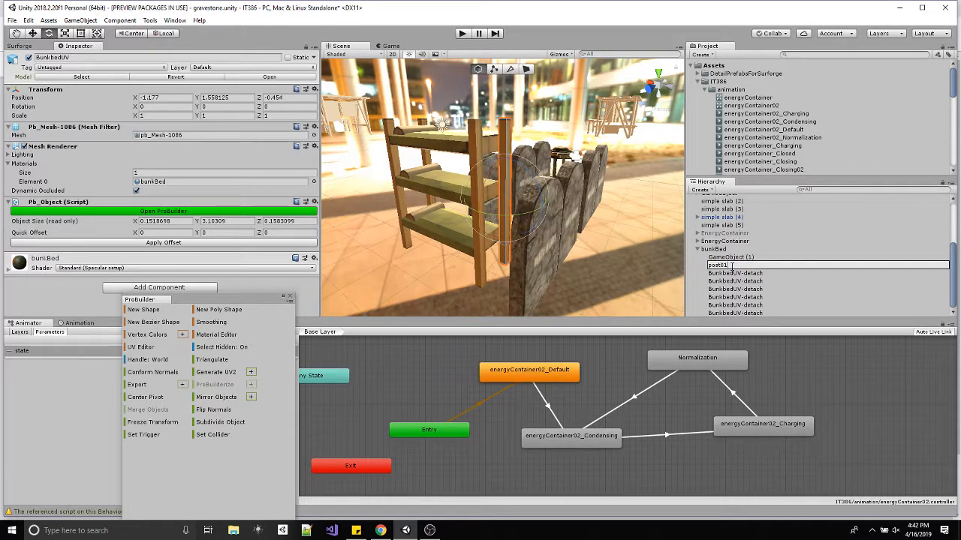
key(Return)
Rename the new empty object under bunkBed as post01pivot.
click(739, 257)
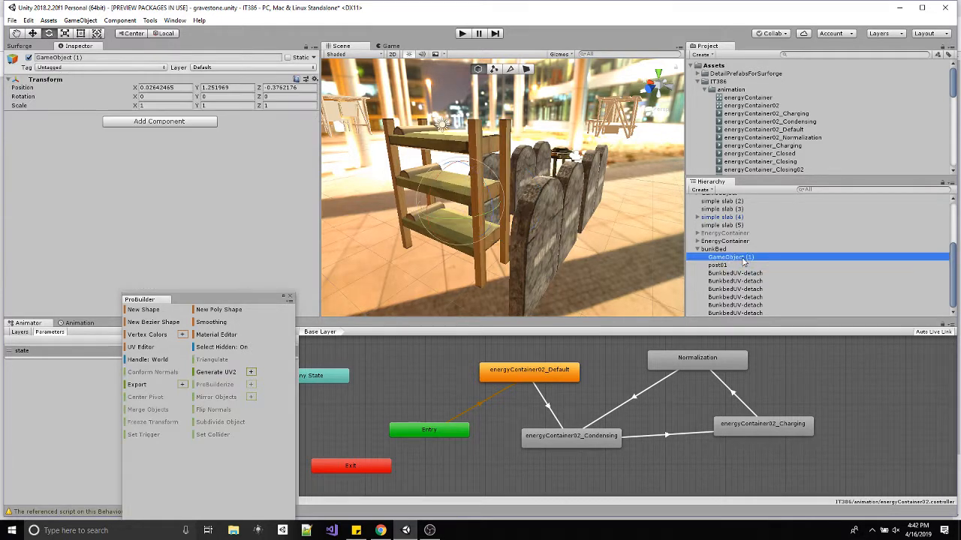
click(743, 258)
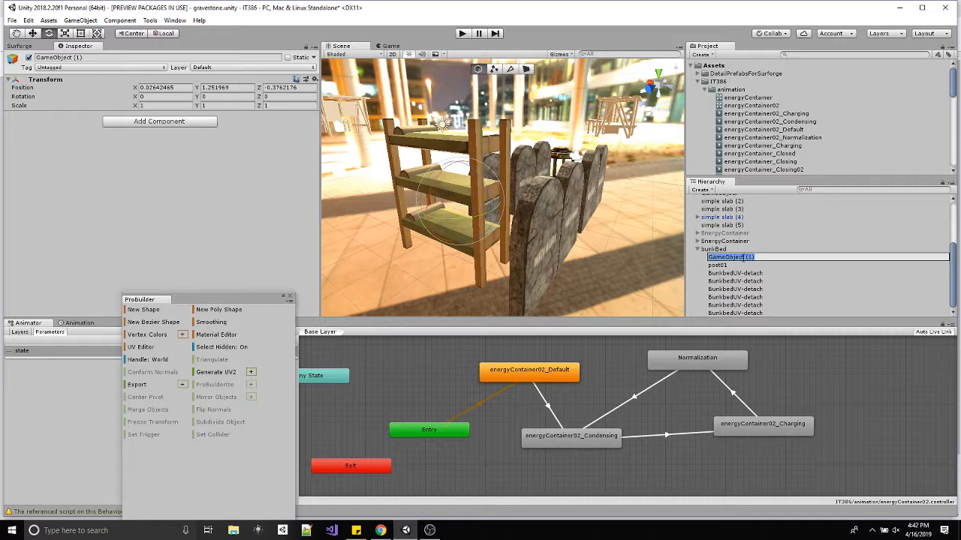
text(post01pivot)
key(Return)
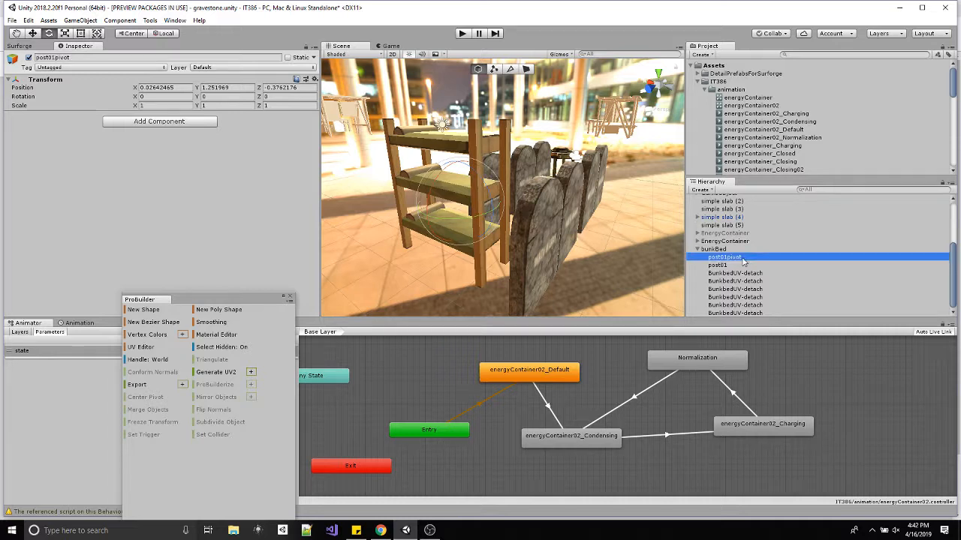
Vertex-snap post01pivot onto the bottom outer corner of post01, at about X -1.25, Y 0.007, Z -0.53.
key(w)
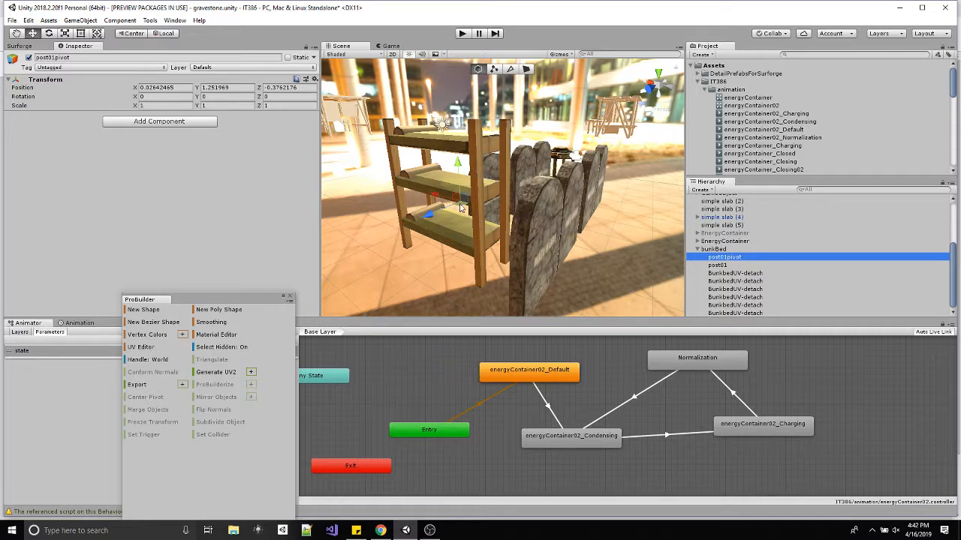
drag(463, 207, 523, 266)
alt+scroll(523, 266, up, 10)
alt+middle_drag(506, 259, 511, 255)
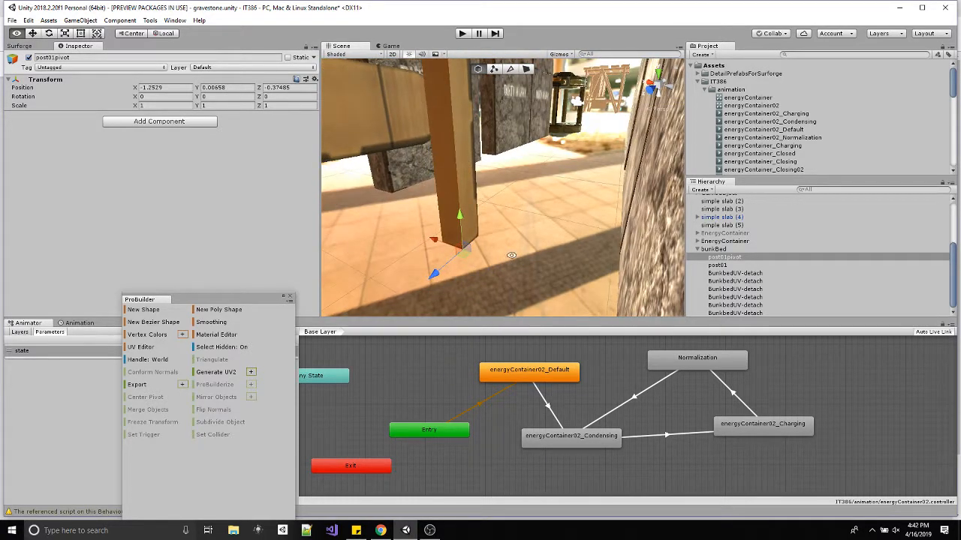
key(v)
drag(463, 251, 443, 246)
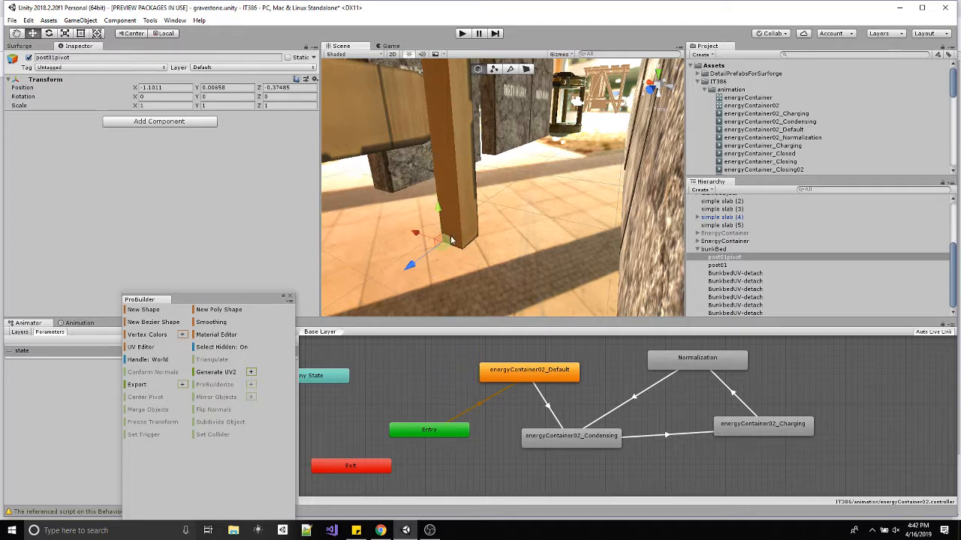
click(478, 240)
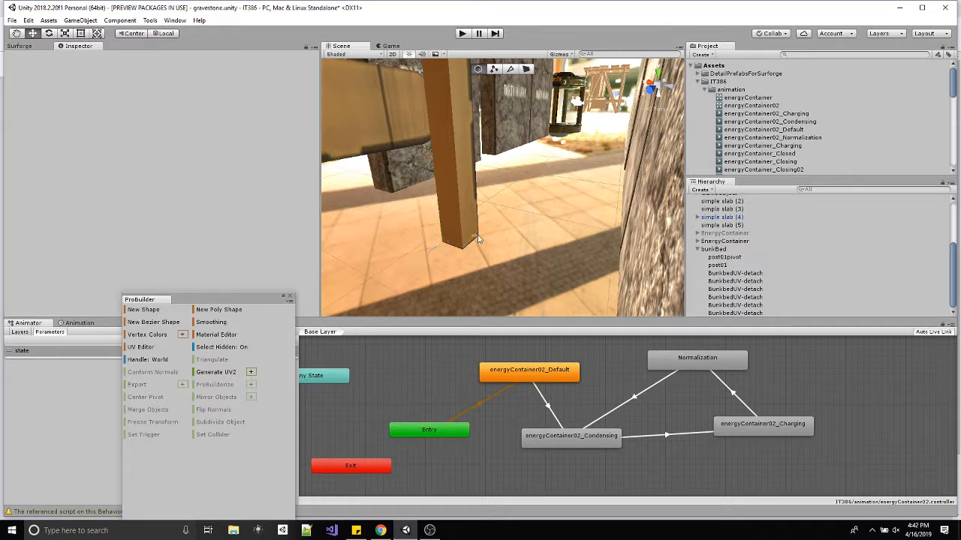
click(709, 258)
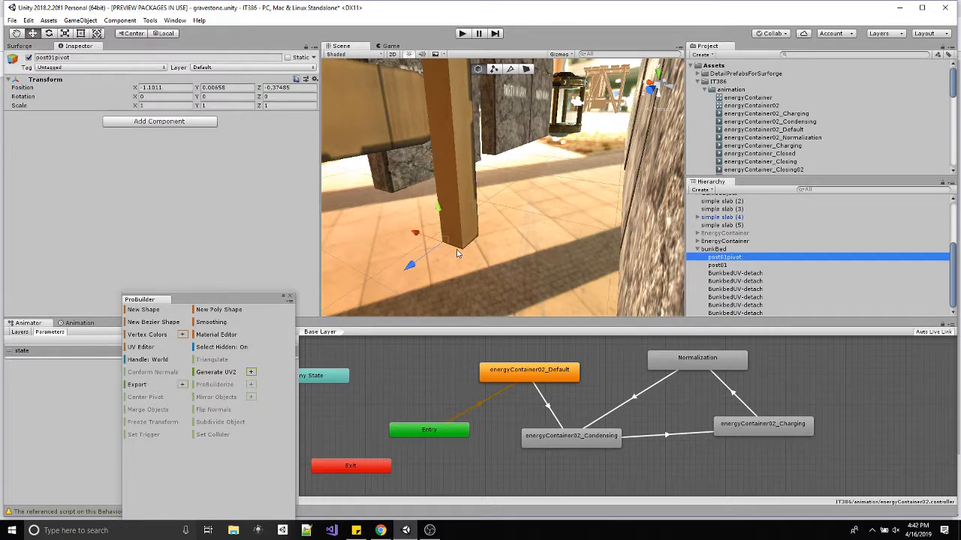
drag(445, 246, 479, 242)
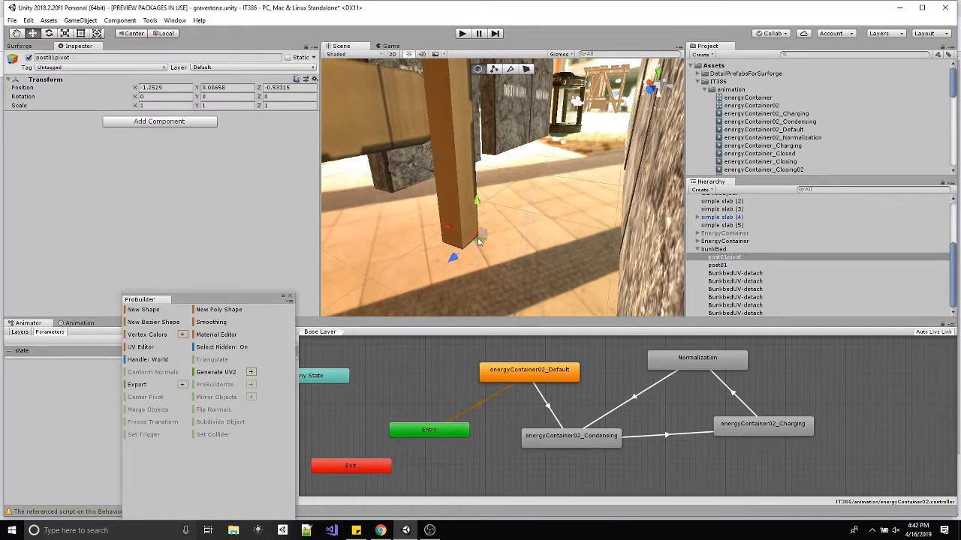
Make post01 a child of post01pivot and switch the transform handles to Pivot and Global.
drag(727, 266, 734, 259)
click(725, 257)
key(f)
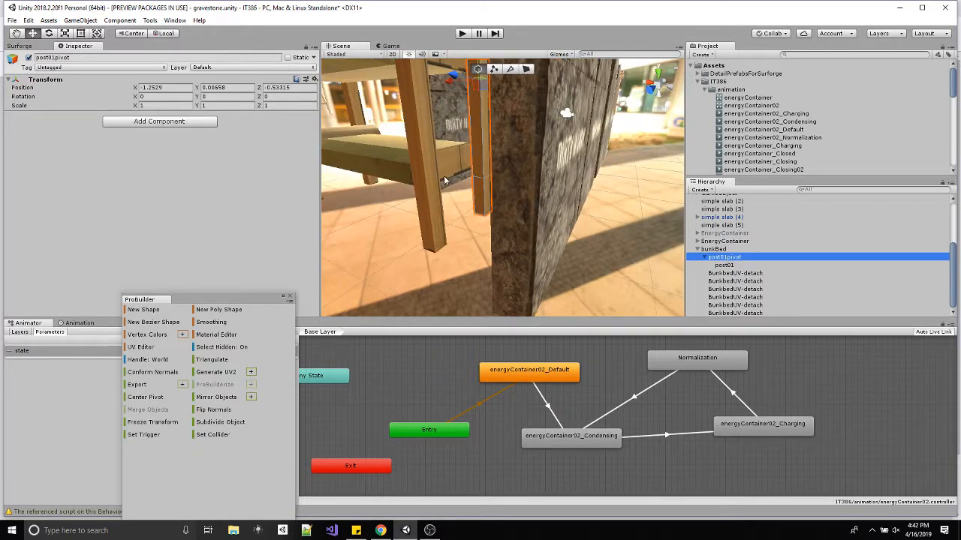
click(160, 33)
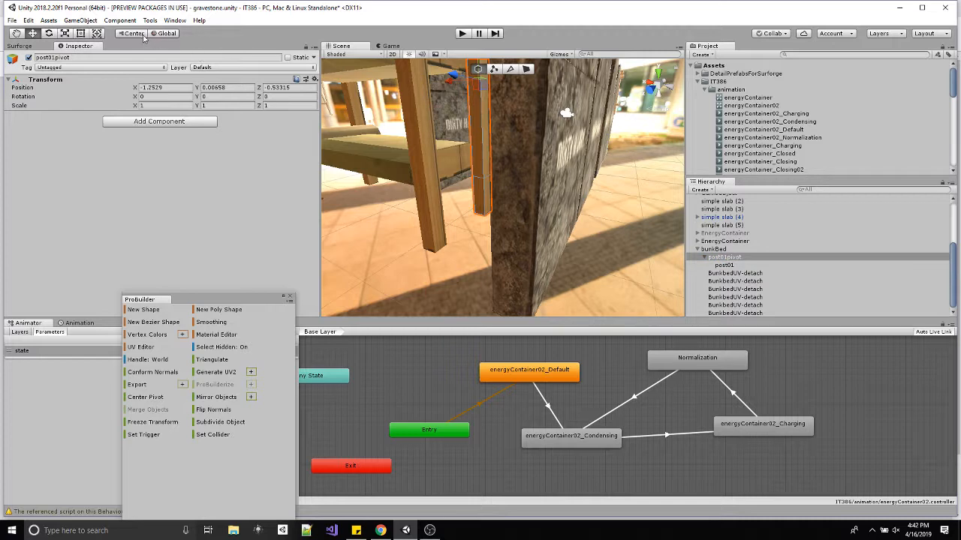
click(144, 37)
Try rotating post01pivot about X to test the post's corner pivot, and undo the rotation.
alt+drag(424, 191, 484, 163)
key(e)
key(ctrl+z)
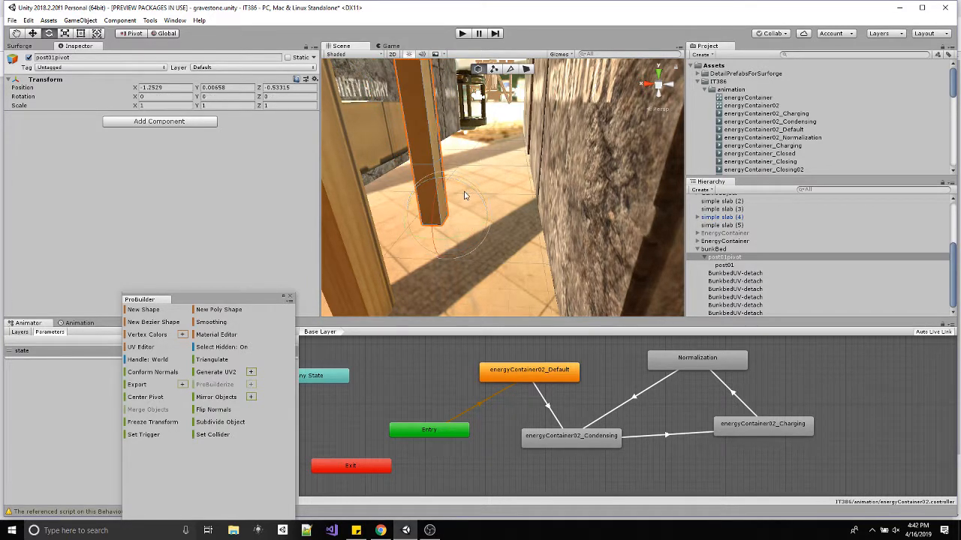
drag(464, 195, 484, 141)
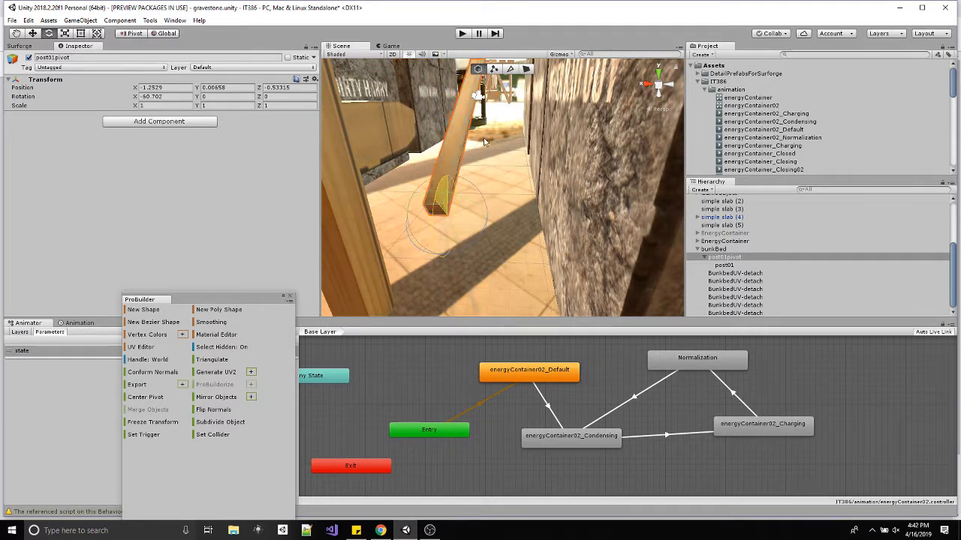
key(ctrl+z)
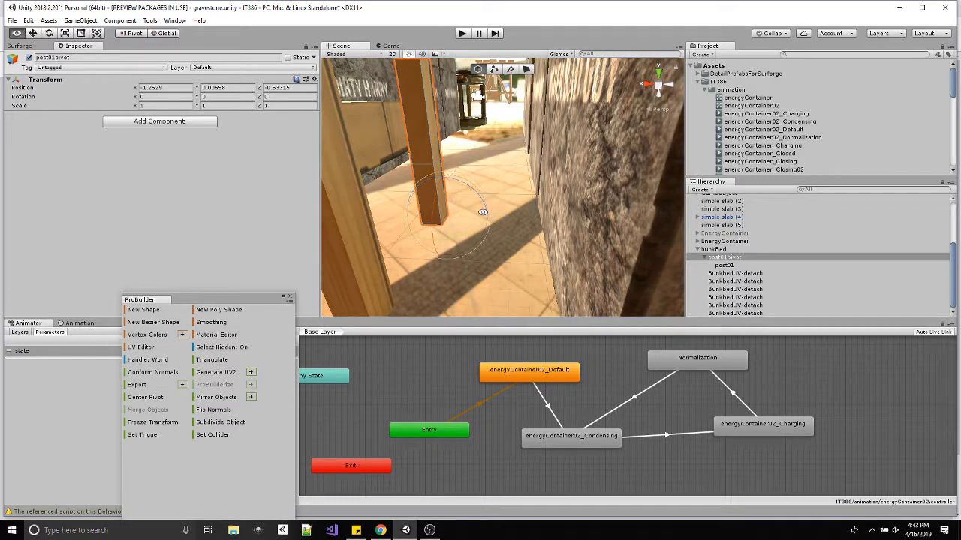
Examine post01pivot and its child post01 against the rest of the bunk bed from several angles.
key(w)
scroll(472, 220, up, 5)
scroll(471, 221, down, 4)
alt+drag(471, 221, 505, 218)
scroll(473, 226, down, 5)
click(724, 265)
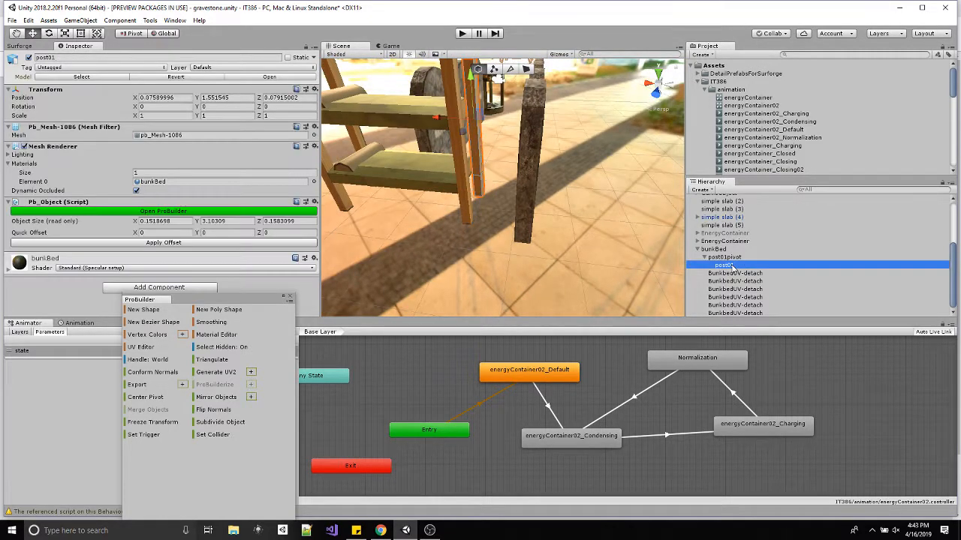
click(724, 257)
alt+drag(552, 190, 393, 264)
alt+drag(502, 177, 445, 218)
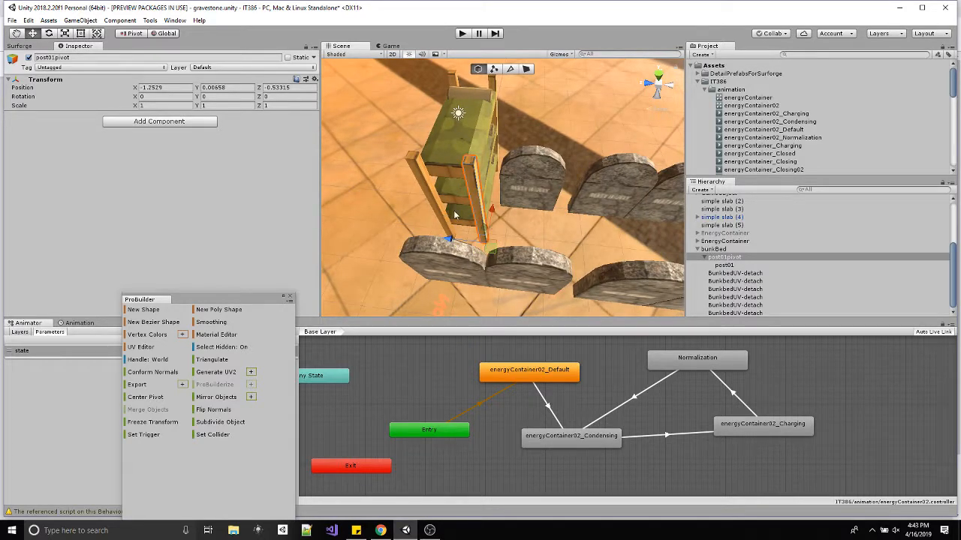
alt+drag(436, 181, 523, 208)
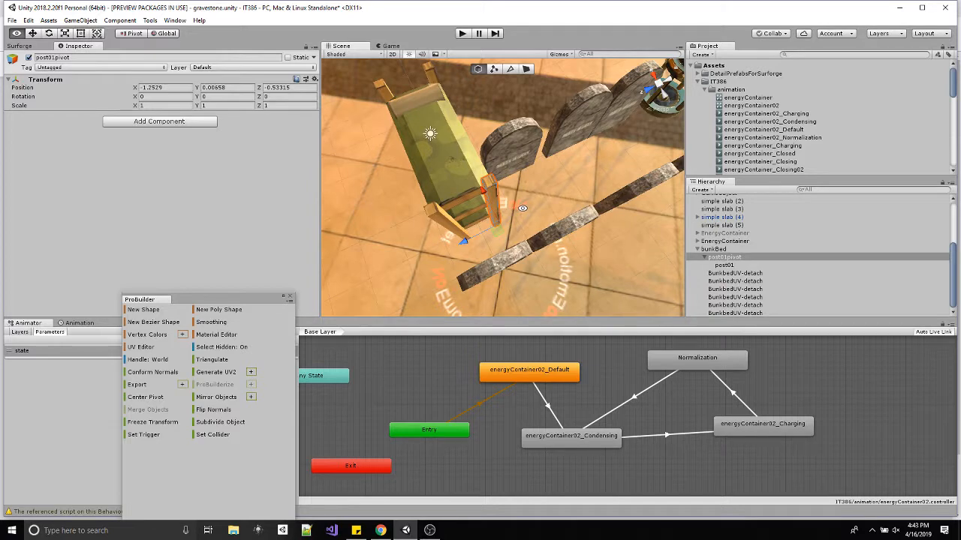
alt+drag(523, 208, 477, 162)
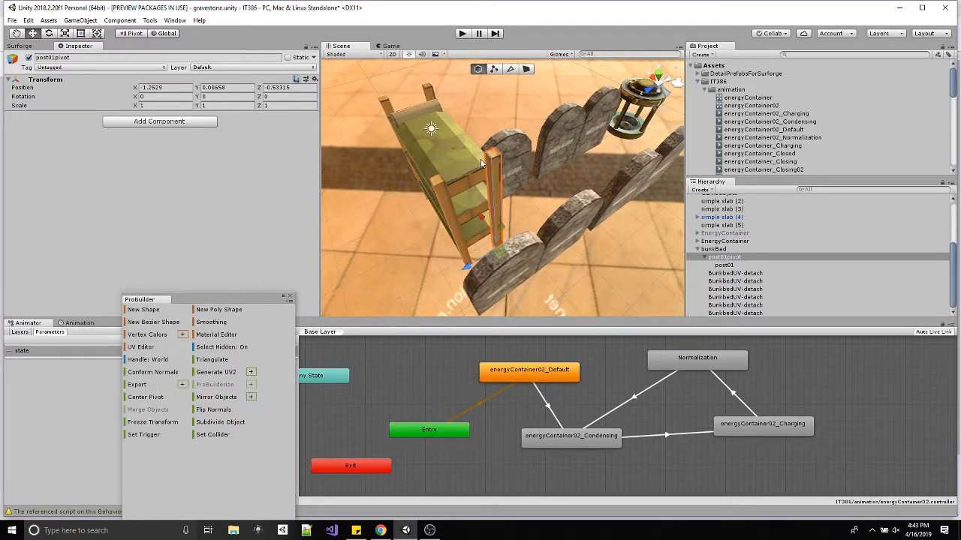
Collapse post01pivot and check the BunkbedUV-detach pieces to identify which ones are the remaining posts.
click(729, 274)
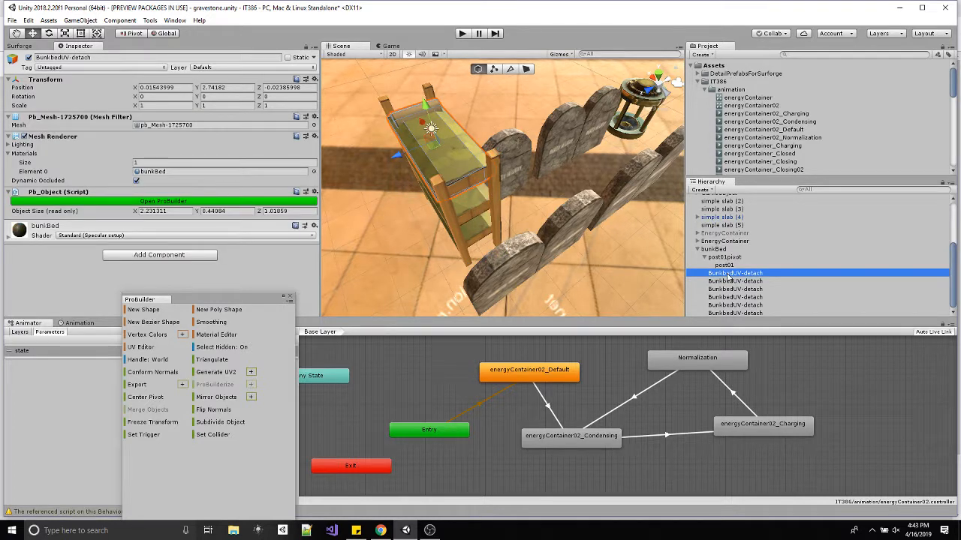
click(704, 256)
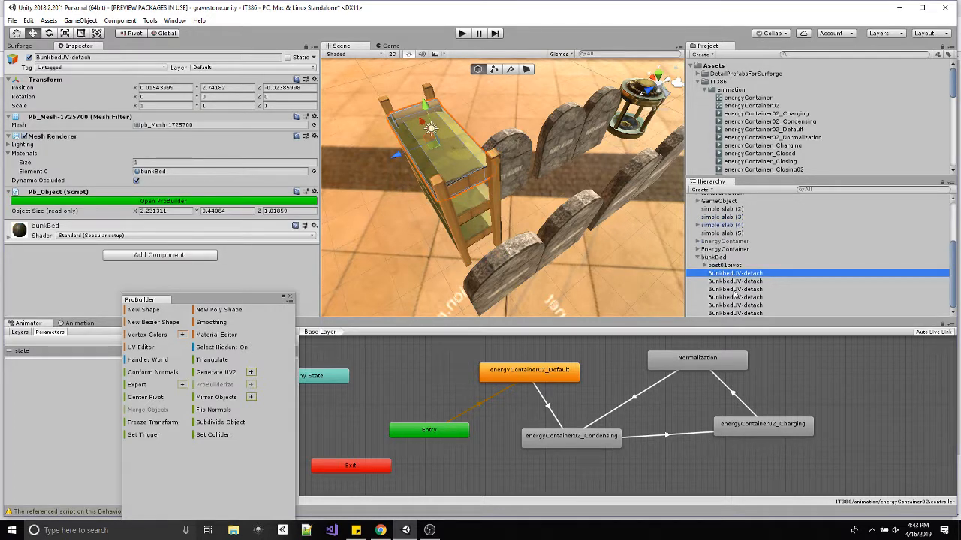
click(735, 313)
click(735, 306)
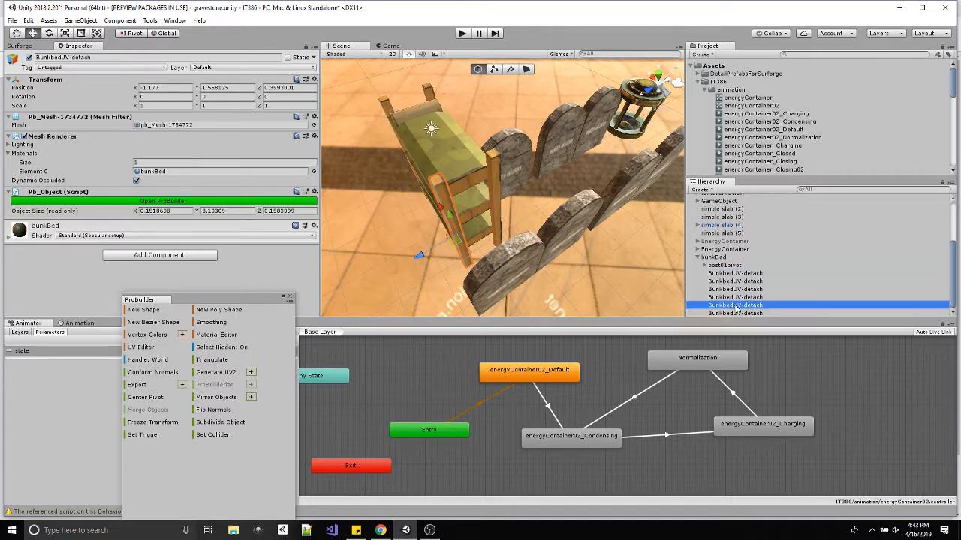
click(735, 298)
ctrl+click(738, 306)
ctrl+click(738, 312)
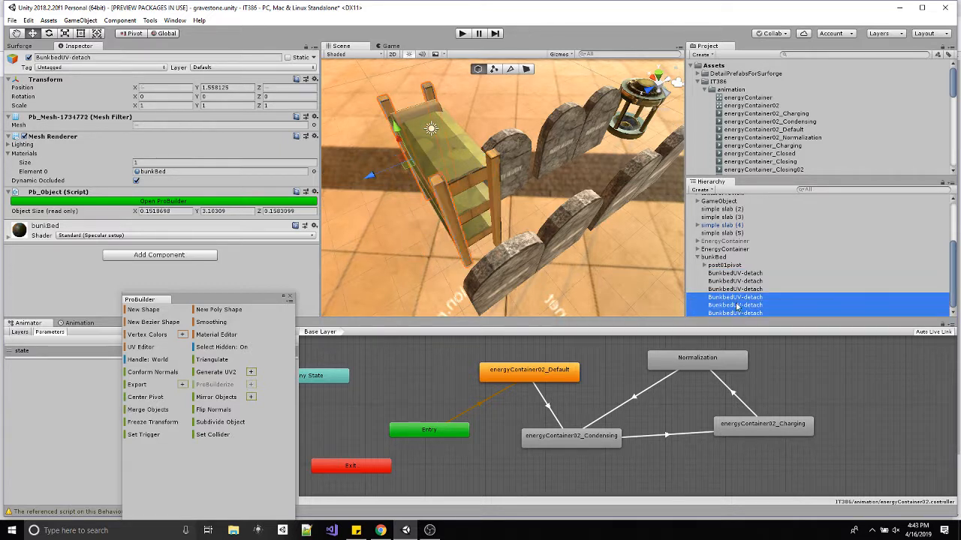
drag(737, 299, 731, 270)
Duplicate post01pivot directly below the original under bunkBed, and move the copy to Z 0.32015 over the adjacent post.
click(724, 265)
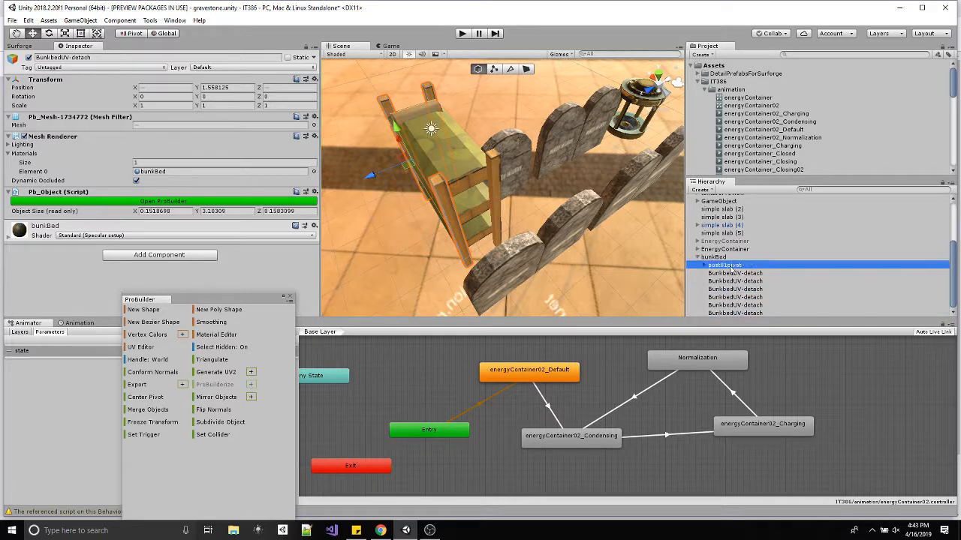
key(ctrl+d)
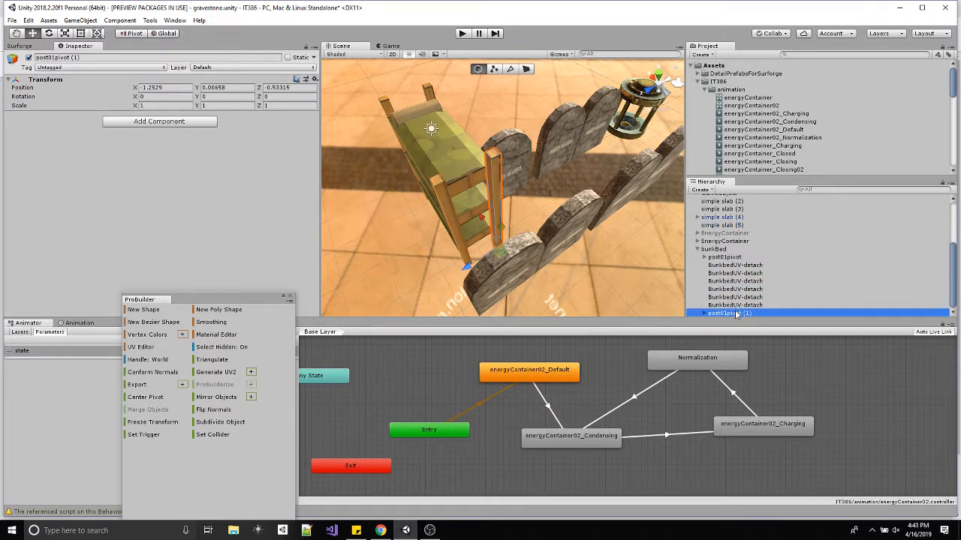
drag(735, 314, 732, 267)
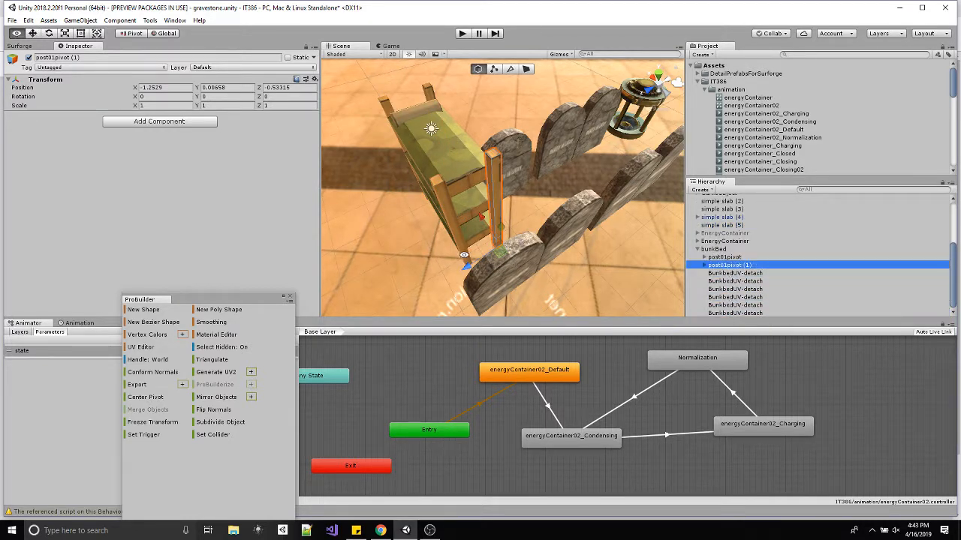
alt+drag(464, 255, 482, 274)
alt+scroll(510, 253, up, 4)
Find the BunkbedUV-detach post that overlaps the duplicated post and delete it.
click(747, 274)
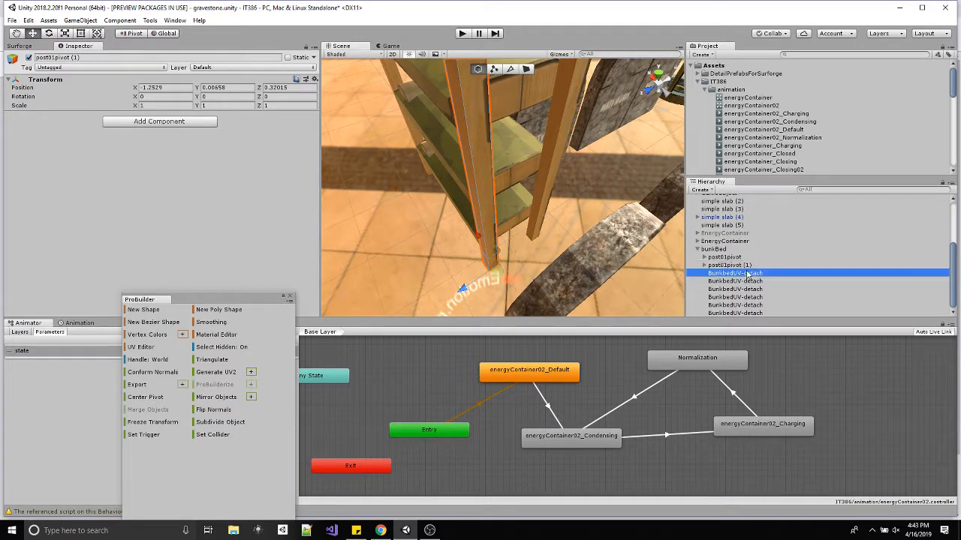
double_click(747, 275)
click(745, 282)
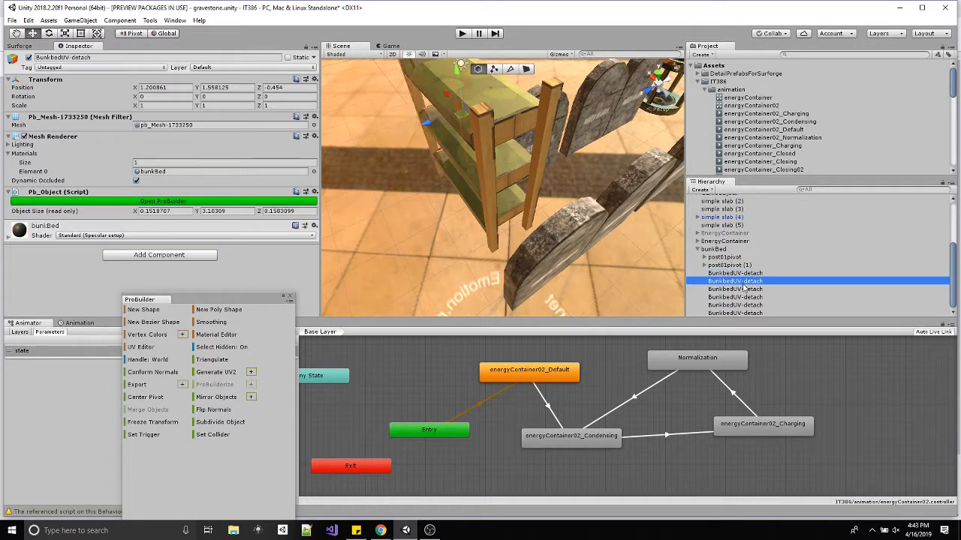
double_click(743, 297)
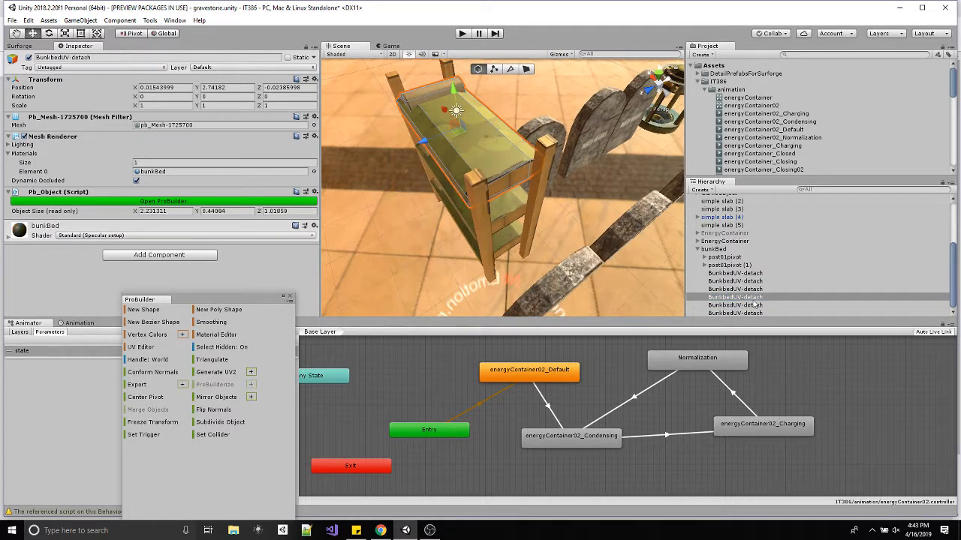
click(757, 289)
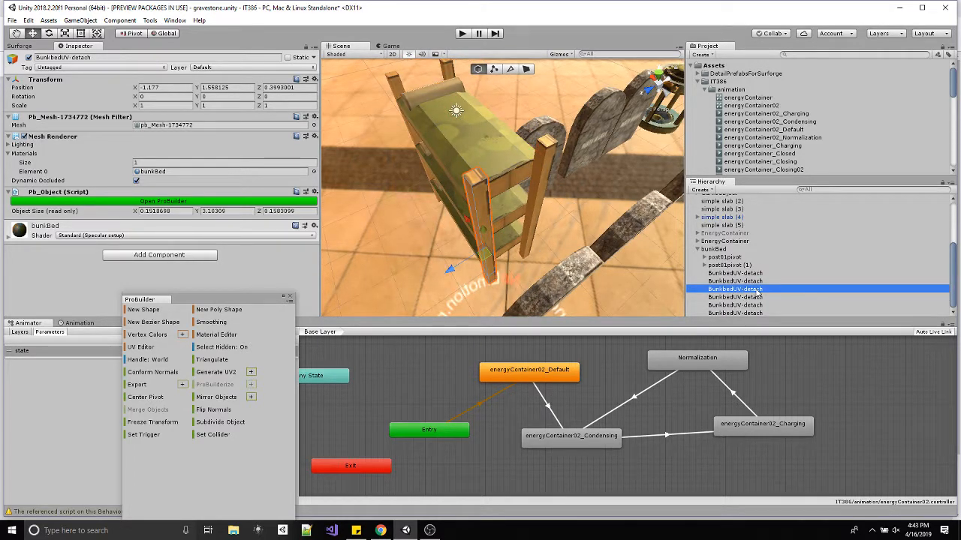
key(Delete)
Rename the duplicated post pivot under bunkBed as post02pivot.
click(754, 273)
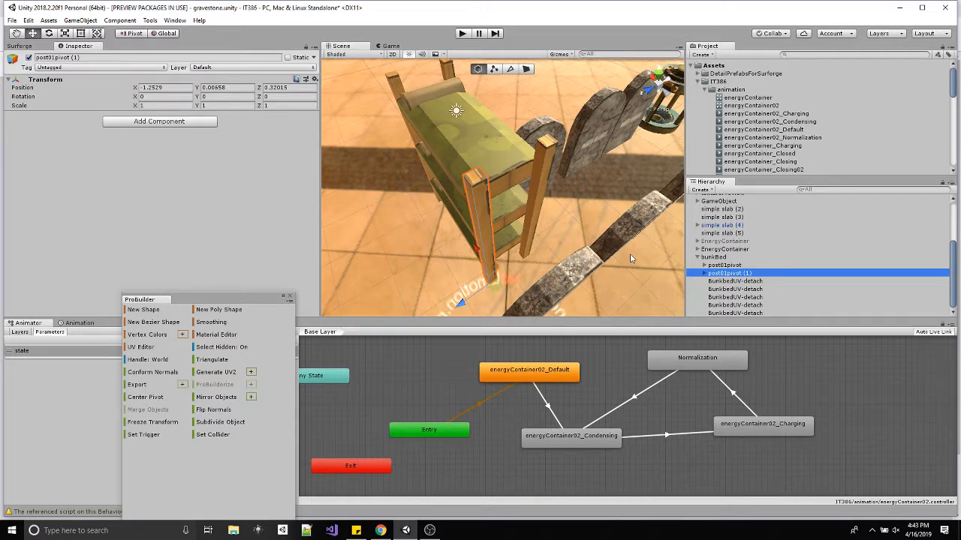
click(753, 274)
click(756, 273)
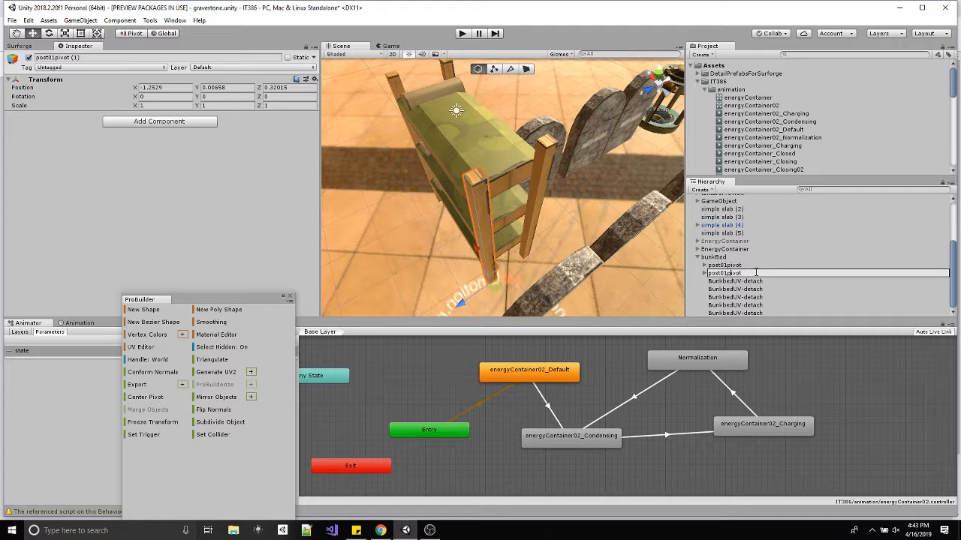
key(BackSpace)
key(Return)
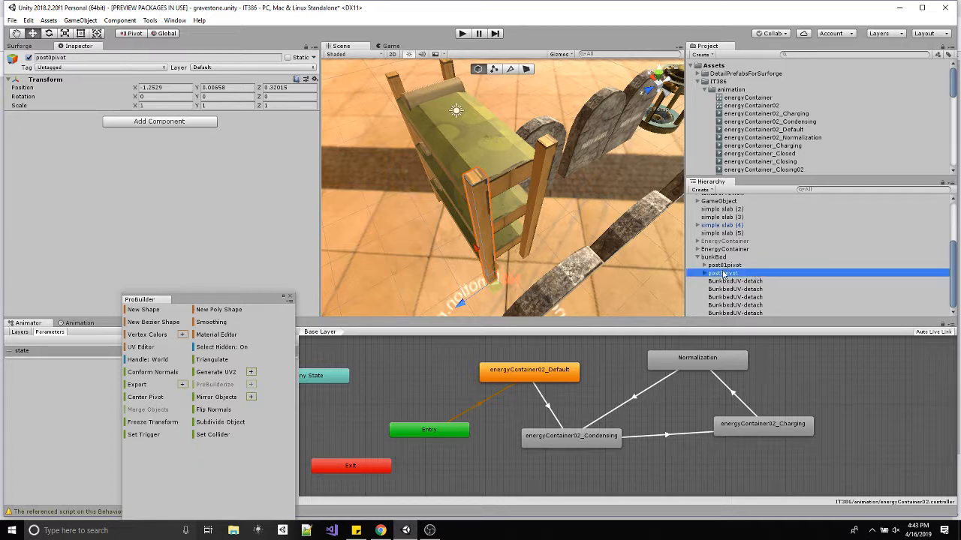
click(727, 275)
click(723, 274)
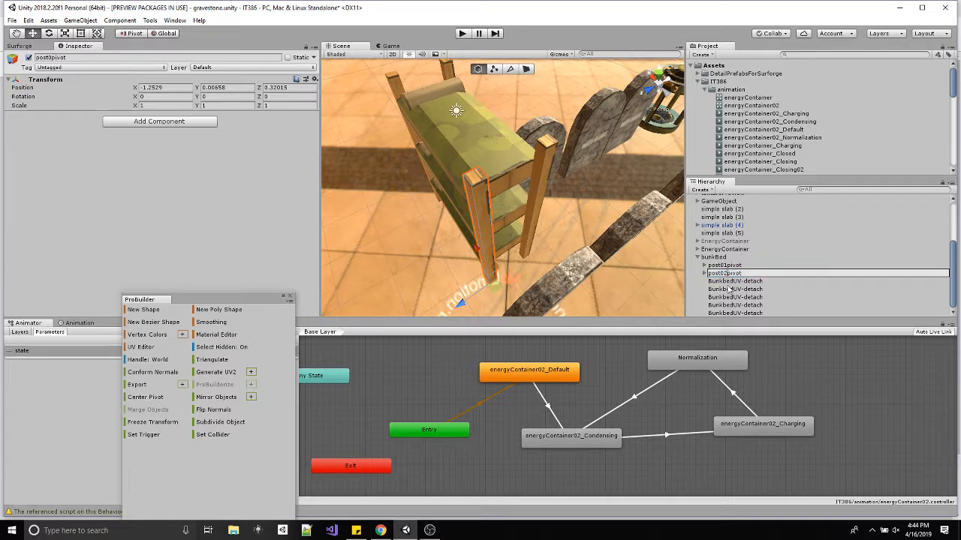
text(2)
key(Return)
Duplicate post02pivot directly below the original under bunkBed, and move the copy to X 1.125 over the post at the pillow end.
key(ctrl+d)
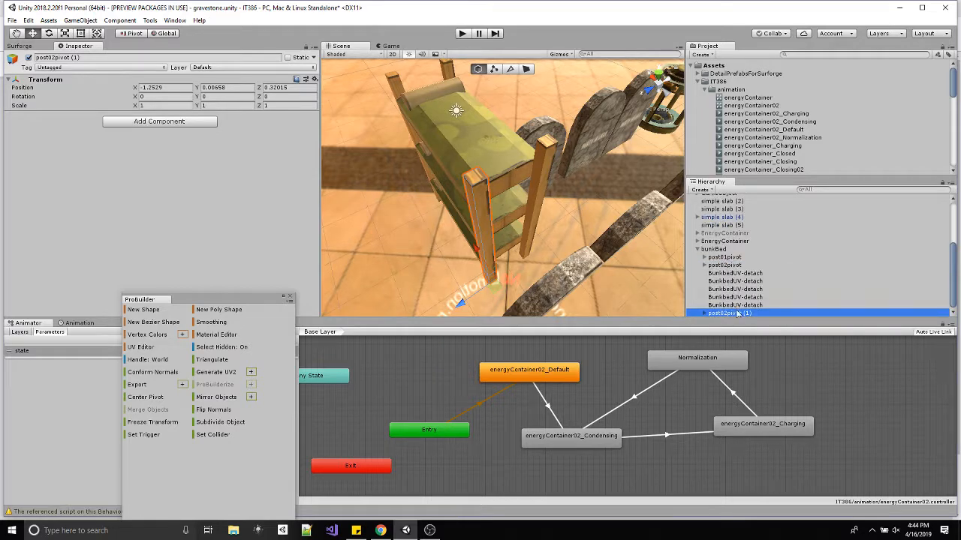
drag(737, 314, 734, 274)
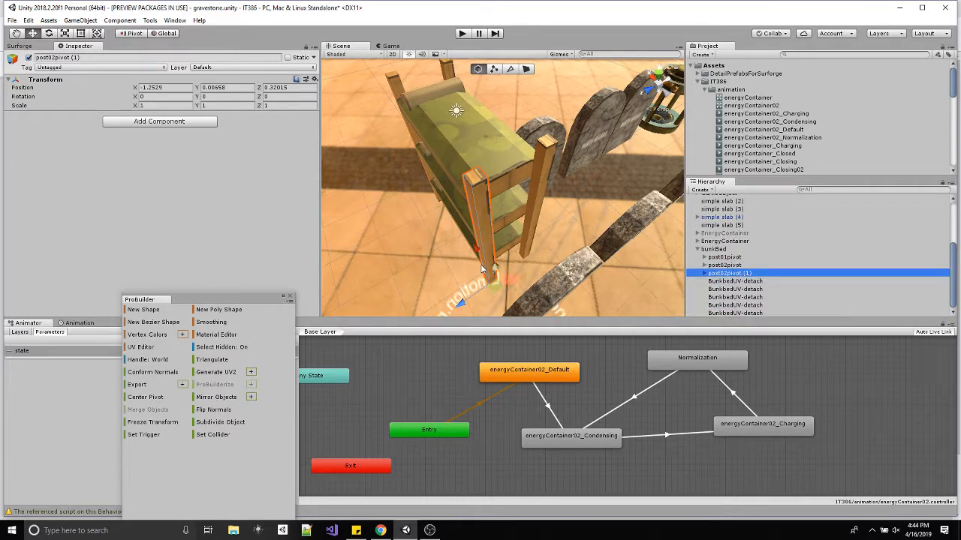
alt+drag(494, 270, 530, 269)
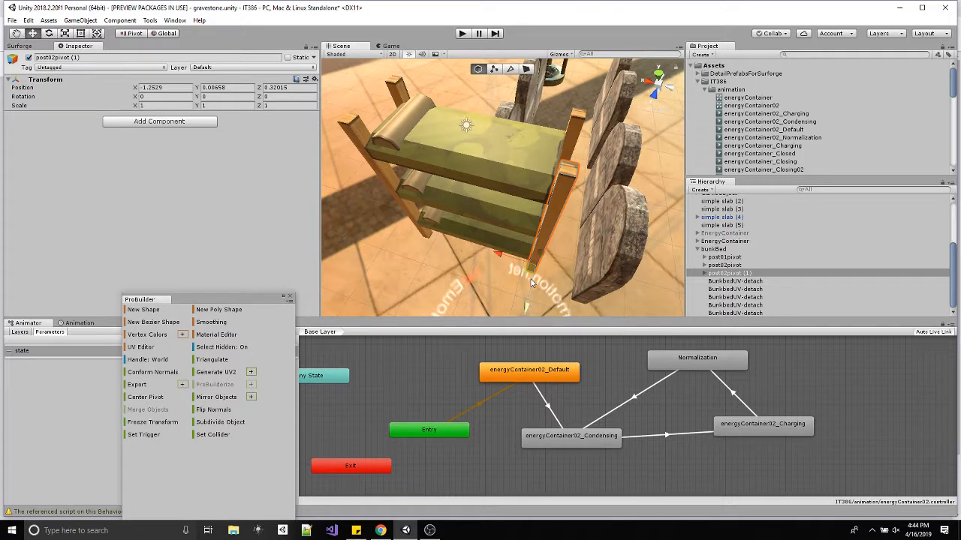
drag(440, 256, 431, 247)
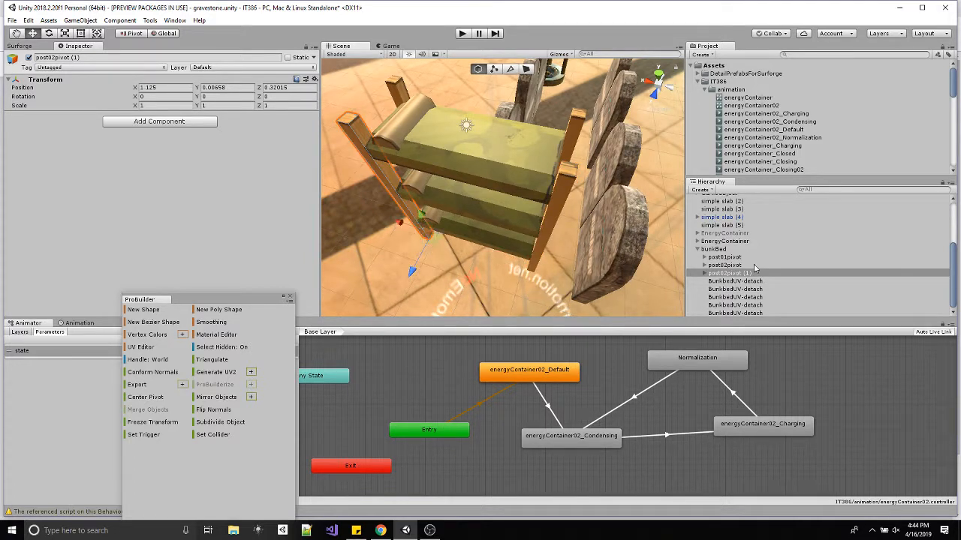
Rename the copied pivot as post03pivot and delete the BunkbedUV-detach post that it overlaps.
click(741, 274)
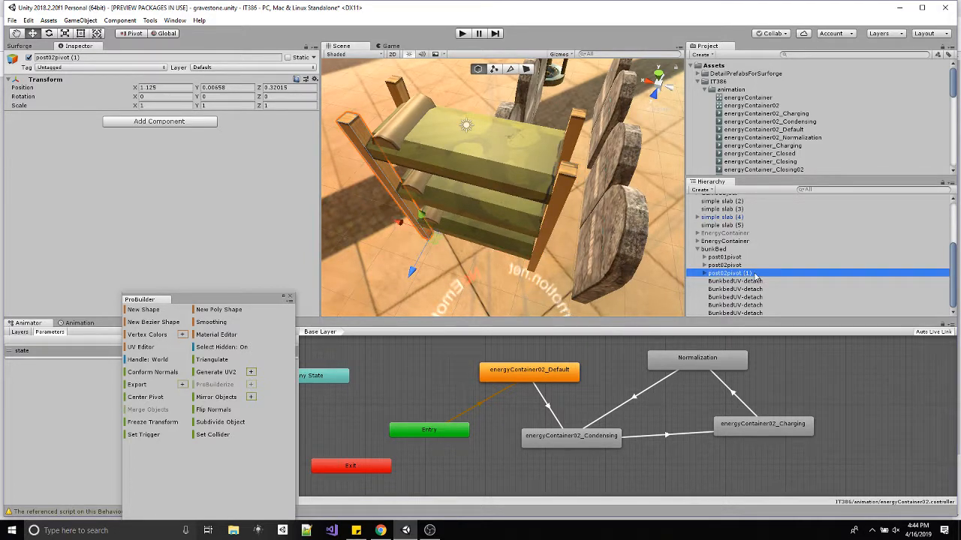
click(755, 275)
click(759, 274)
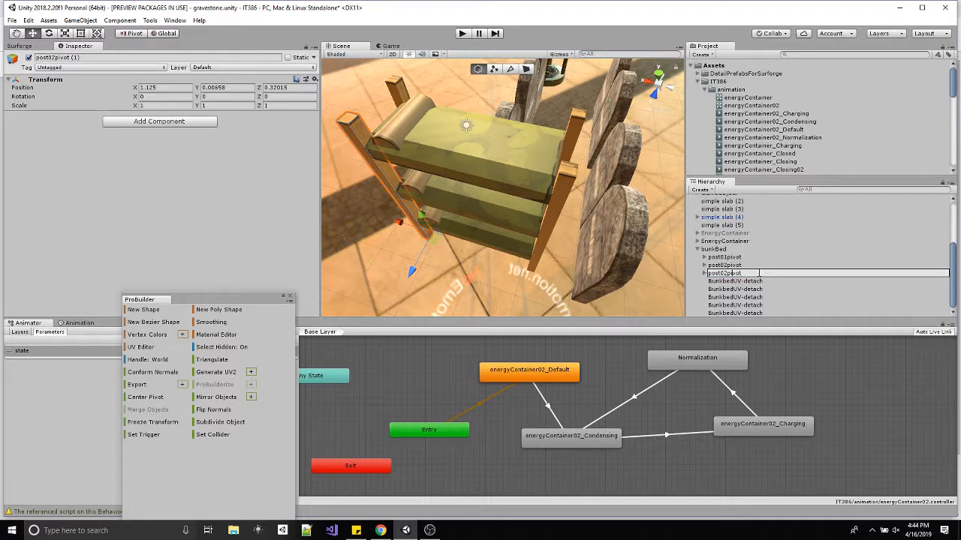
key(Return)
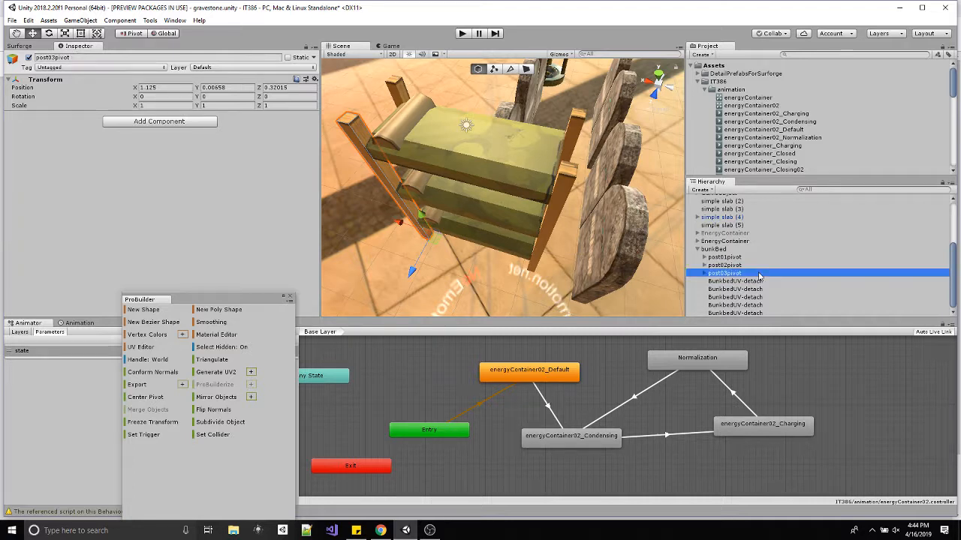
click(752, 281)
key(Delete)
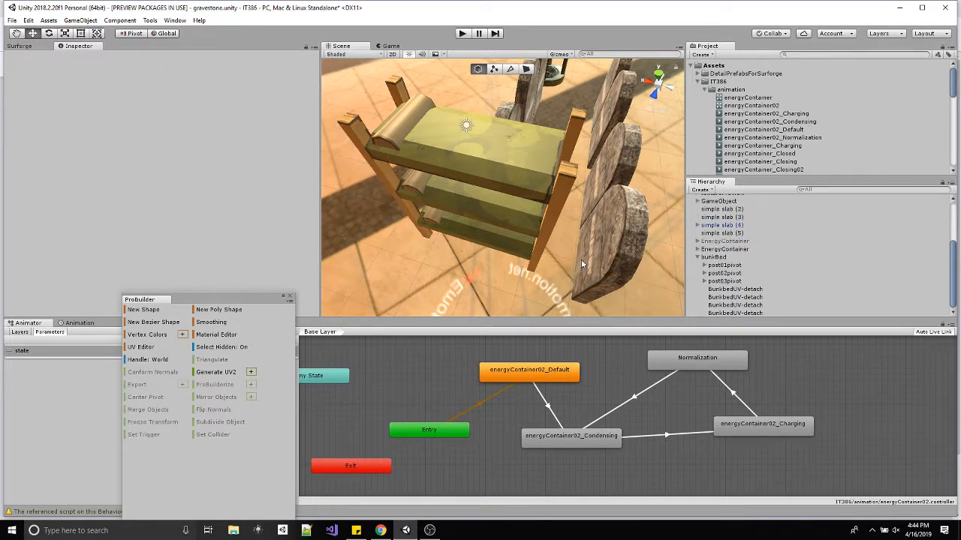
Duplicate post03pivot directly below the original under bunkBed, and rename the copy as post04pivot.
click(735, 289)
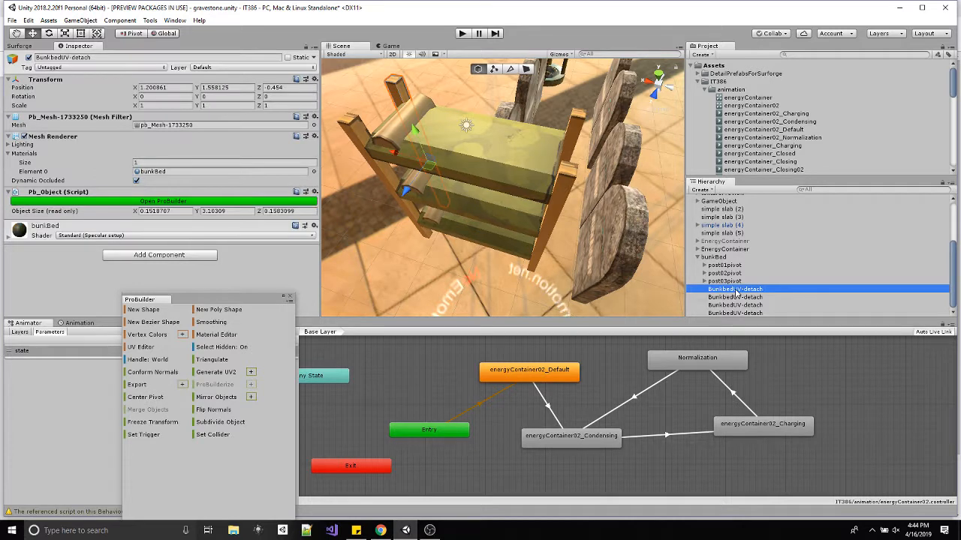
click(735, 282)
key(ctrl+d)
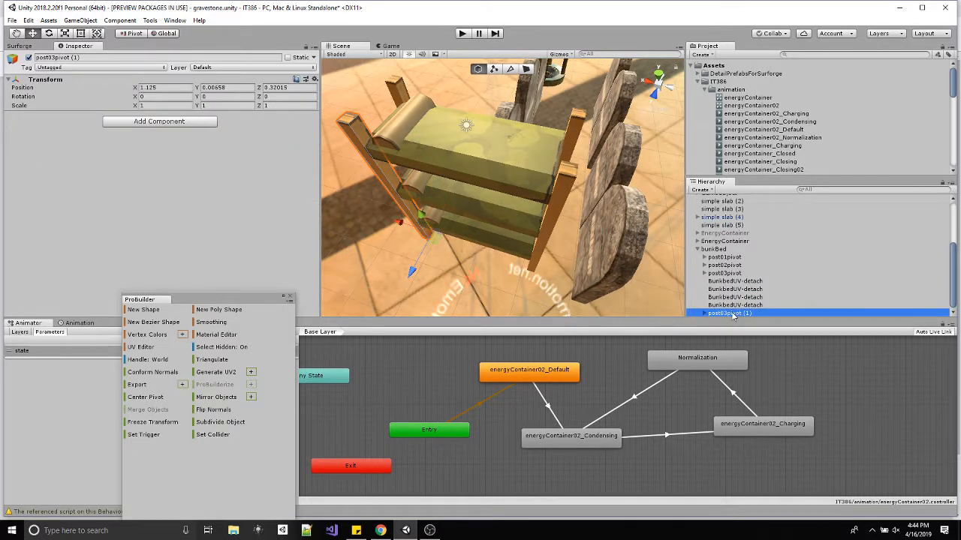
drag(730, 284, 730, 285)
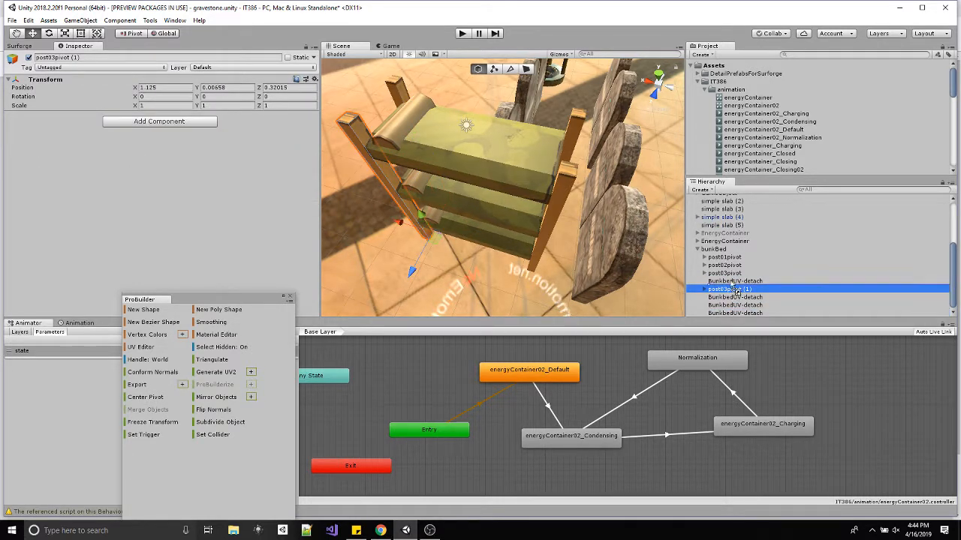
click(740, 283)
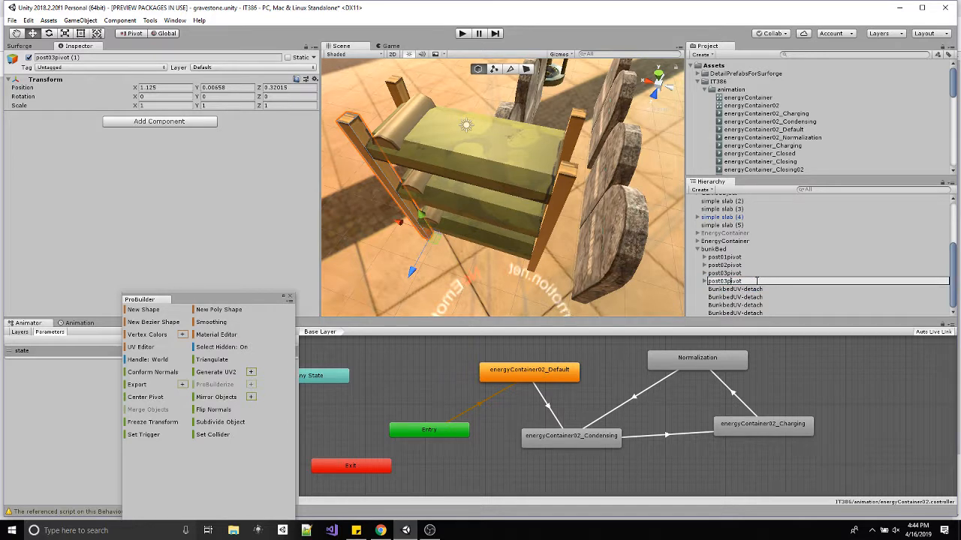
key(Return)
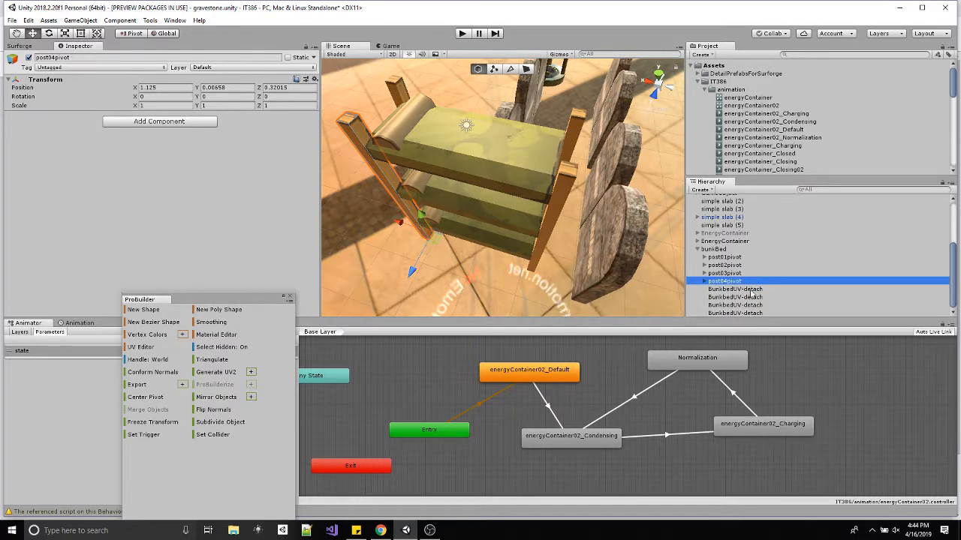
click(749, 291)
key(Delete)
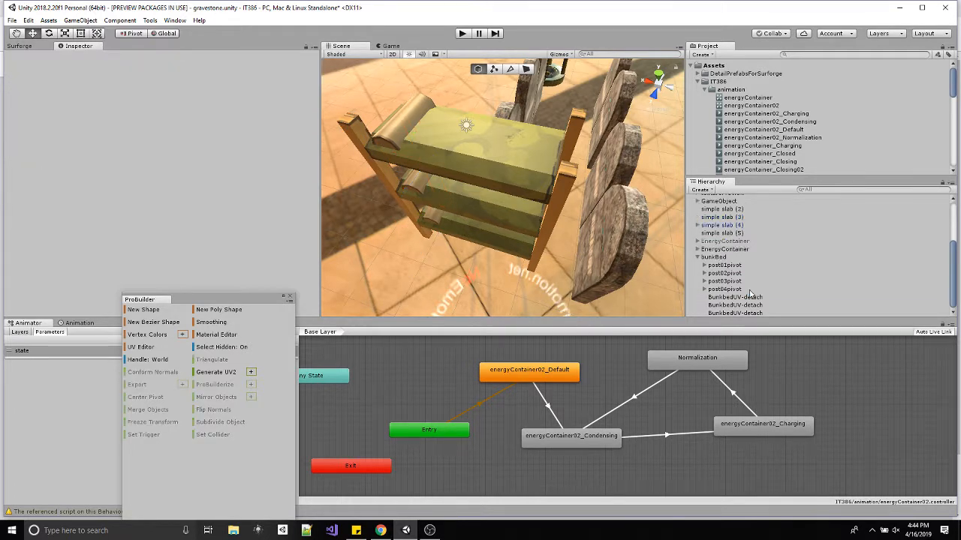
click(739, 291)
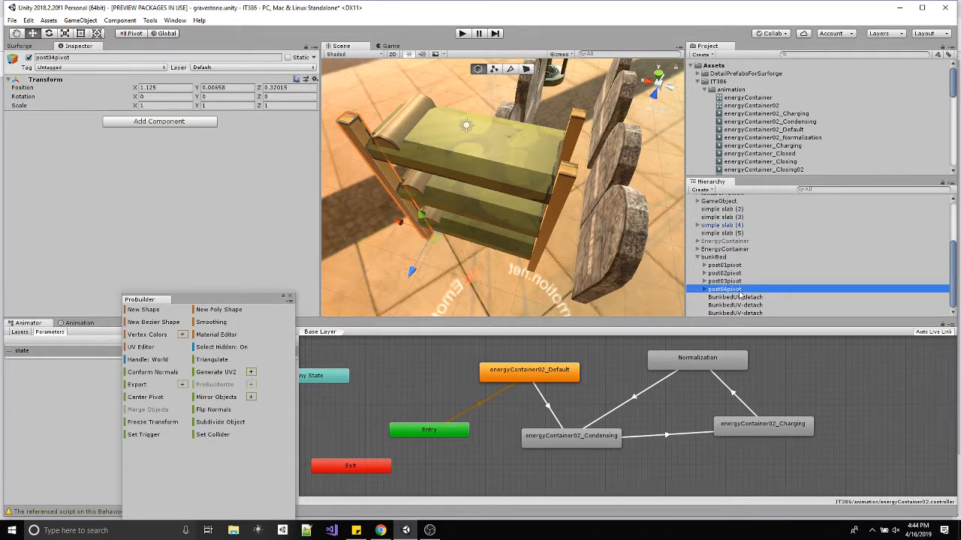
key(ctrl+z)
key(ctrl+z)
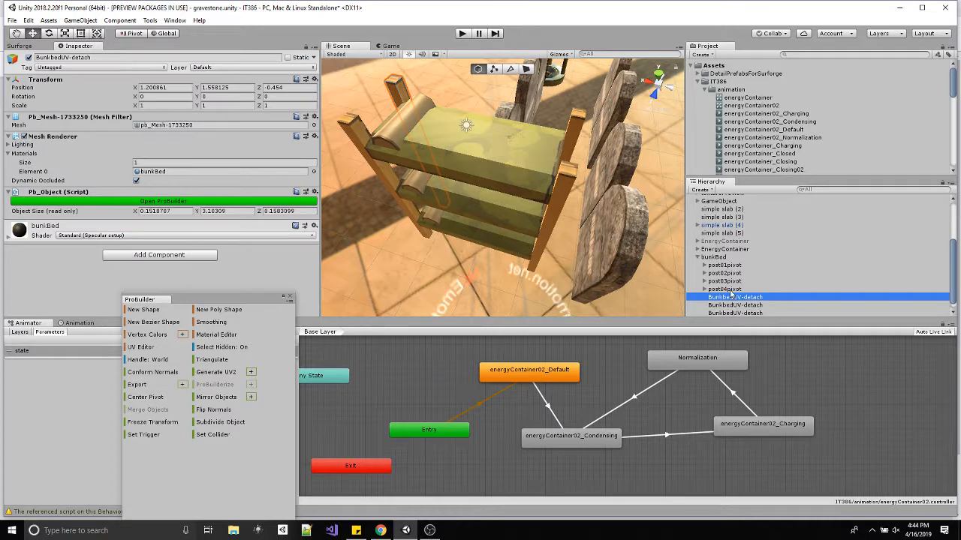
Move post04pivot to Z -0.53315 over the last remaining original post, and delete the BunkbedUV-detach post that it overlaps.
click(728, 290)
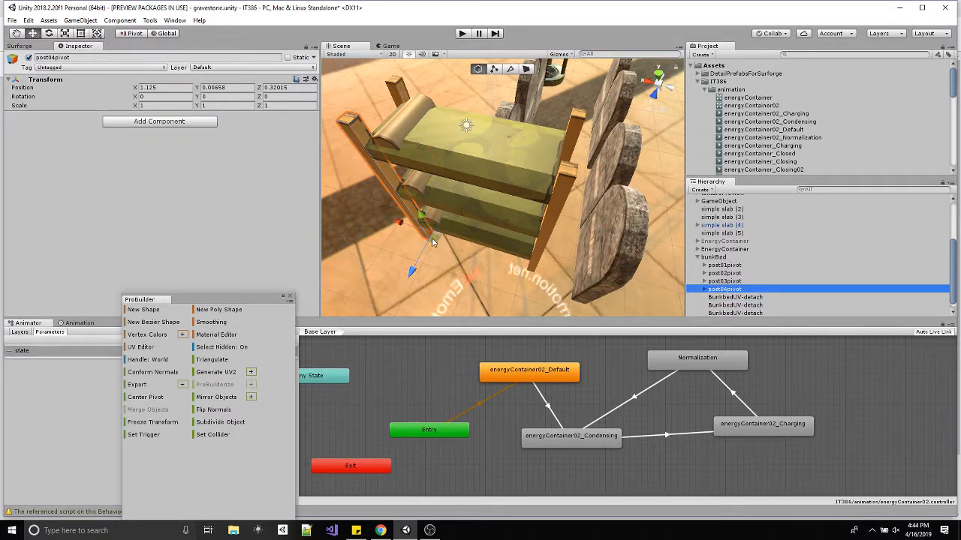
mouse_move(431, 242)
mouse_down()
mouse_move(436, 210)
mouse_move(437, 237)
mouse_up()
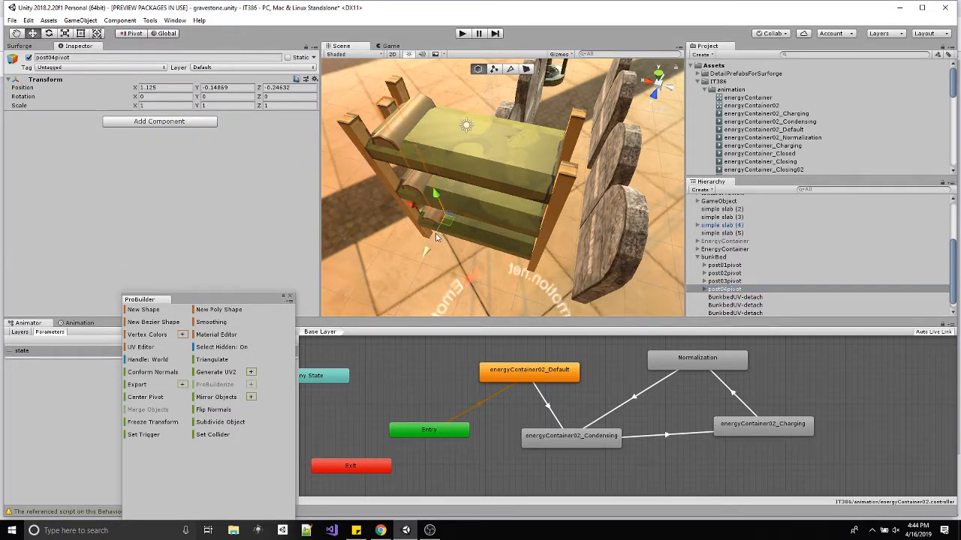
key(ctrl+z)
alt+drag(371, 260, 485, 271)
scroll(523, 270, down, 4)
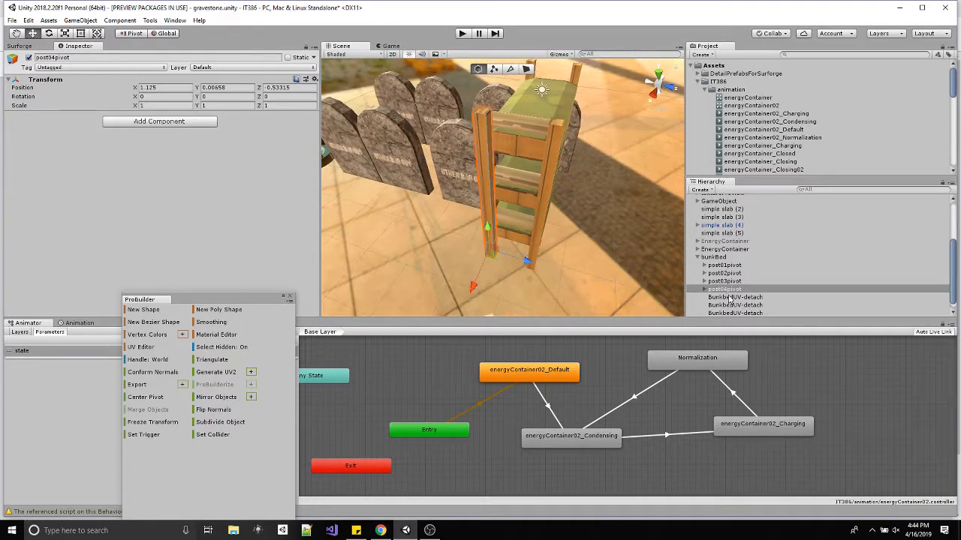
click(730, 297)
ctrl+click(730, 298)
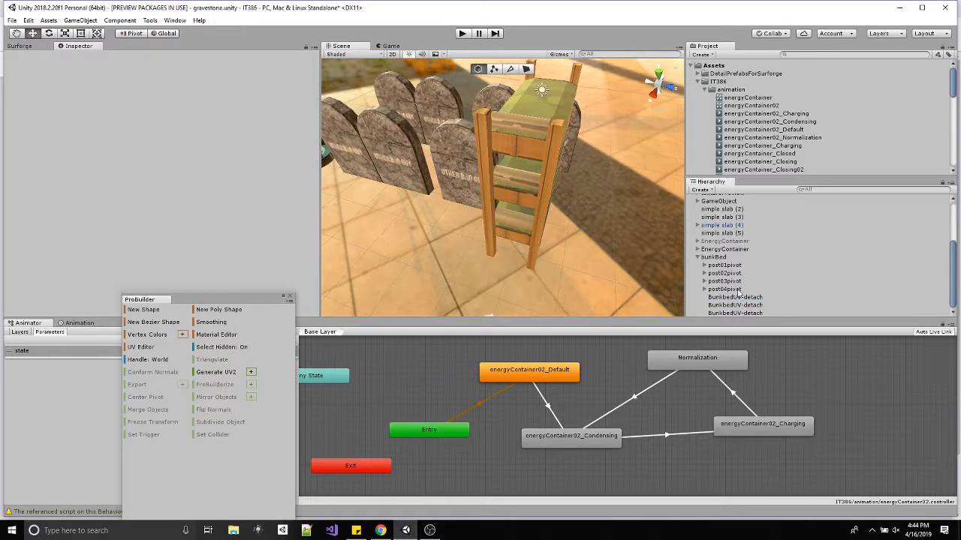
Try rotating all four post pivots together to test their corner pivots, and undo the rotation.
click(732, 290)
alt+drag(629, 249, 675, 259)
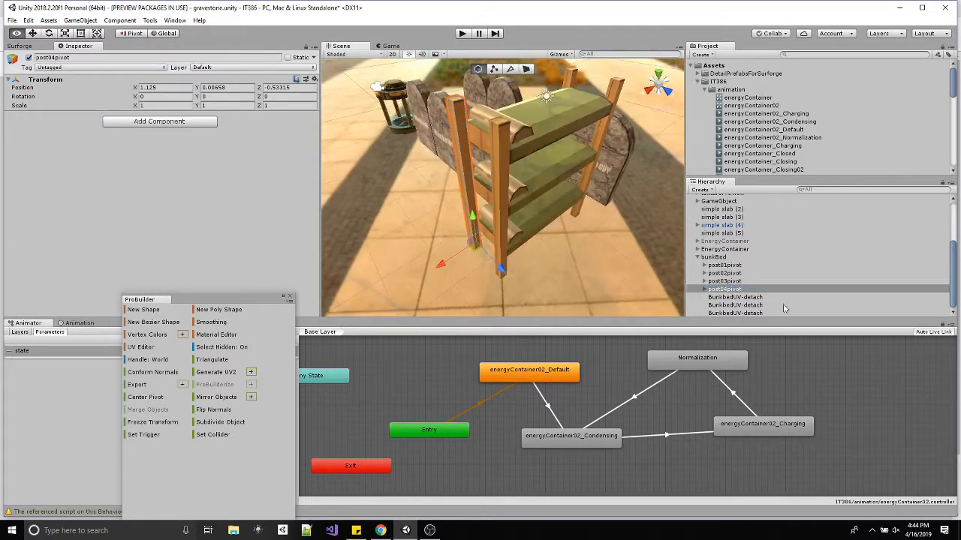
shift+click(739, 266)
key(e)
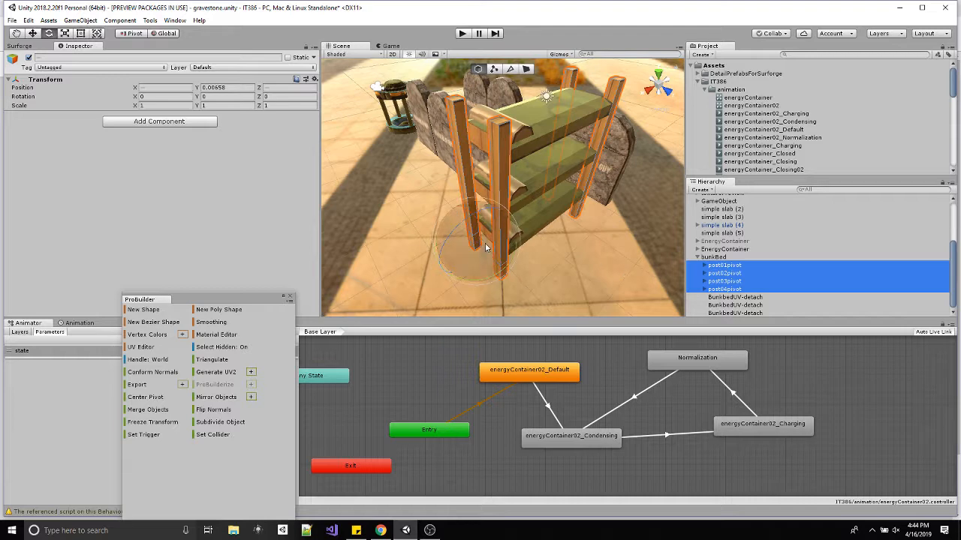
drag(482, 244, 523, 202)
key(ctrl+z)
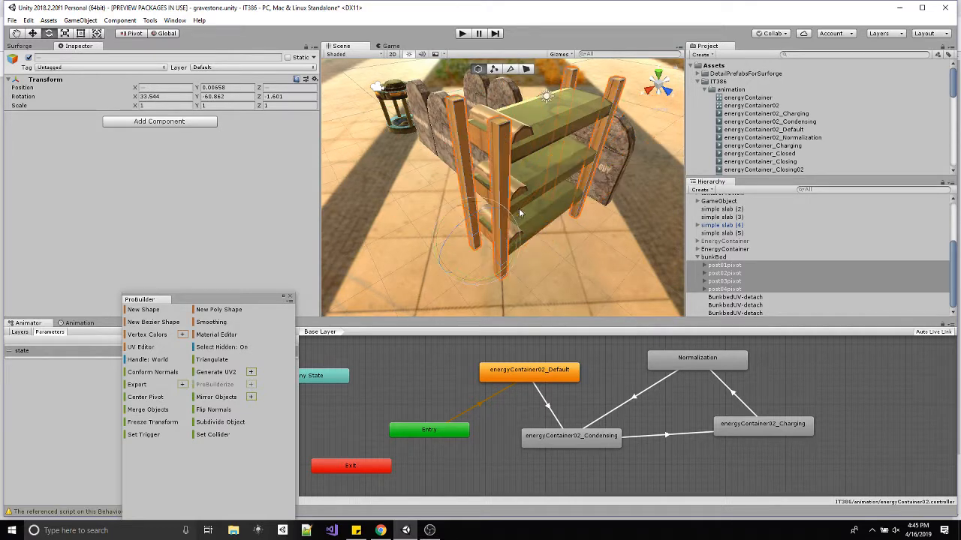
Rename the BunkbedUV-detach piece that forms the top bunk as bedTop.
double_click(742, 300)
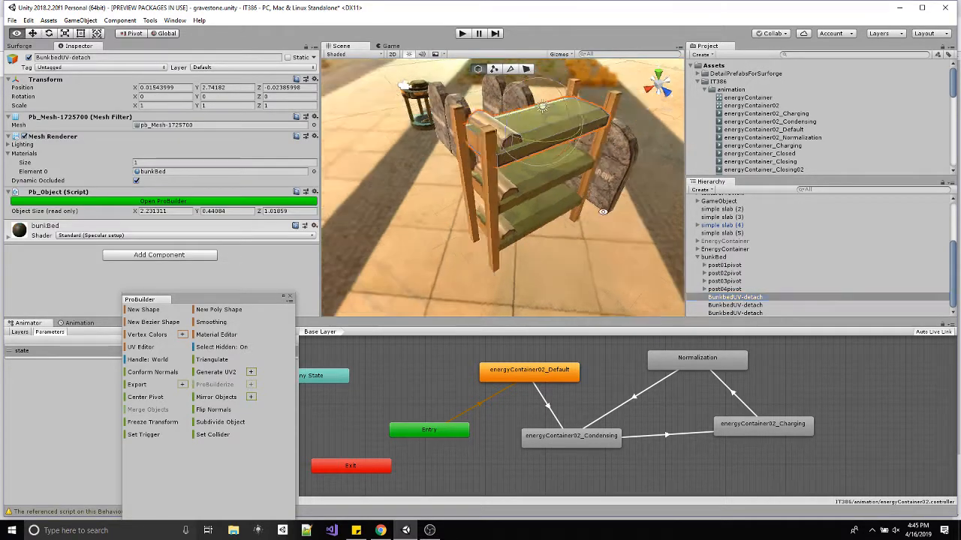
click(742, 299)
text(bedT)
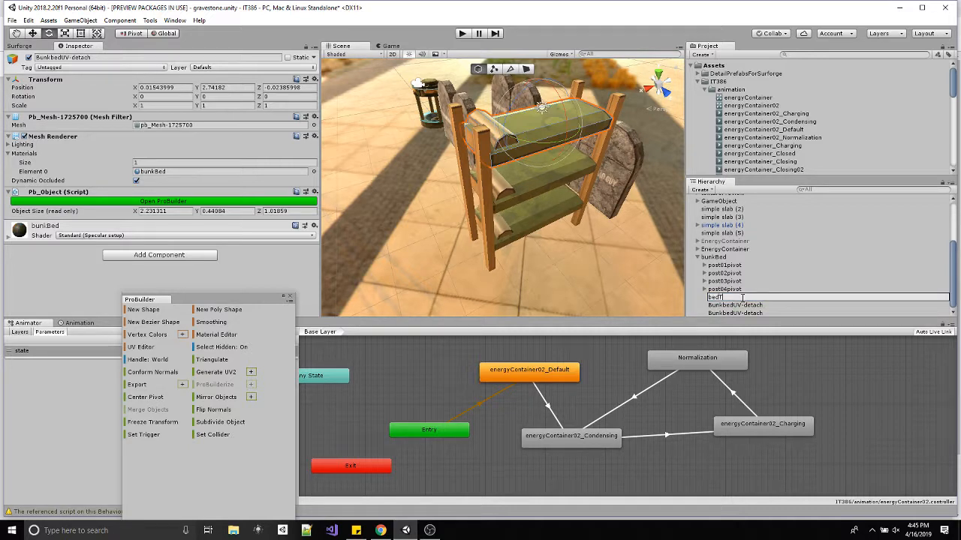
text(op)
key(Return)
Rename the BunkbedUV-detach piece that forms the middle bunk as bedMid.
click(736, 305)
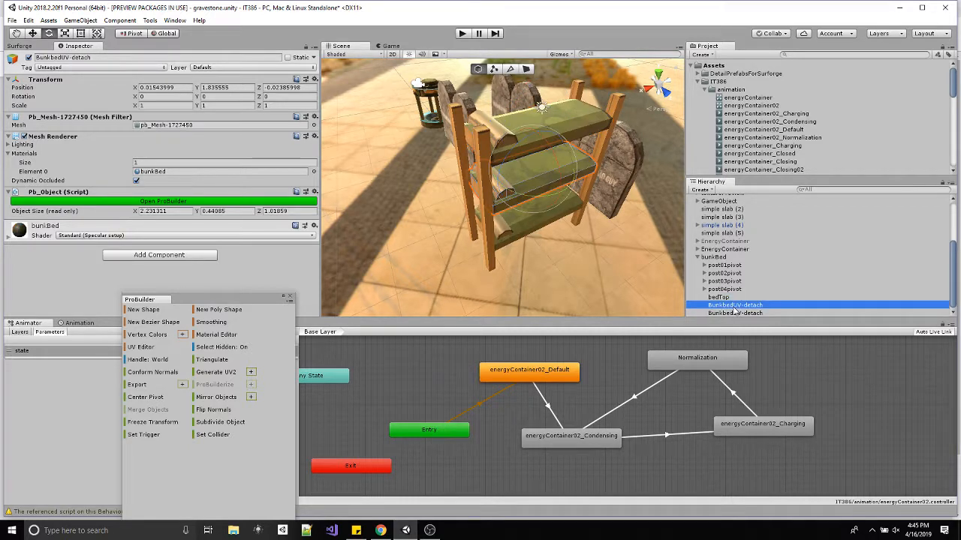
click(734, 305)
text(bed)
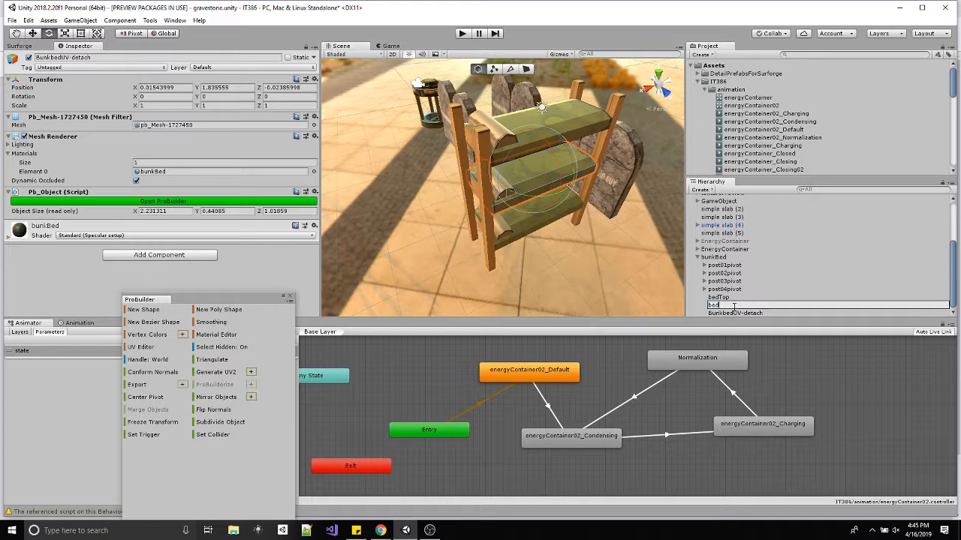
text(Mid)
key(Return)
Rename the BunkbedUV-detach piece that forms the bottom bunk as bedBot.
click(735, 313)
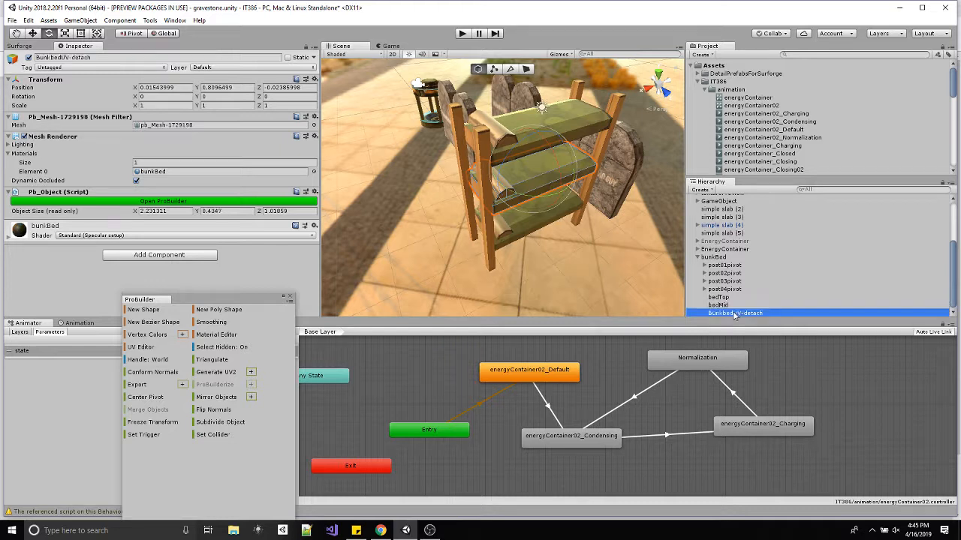
click(735, 313)
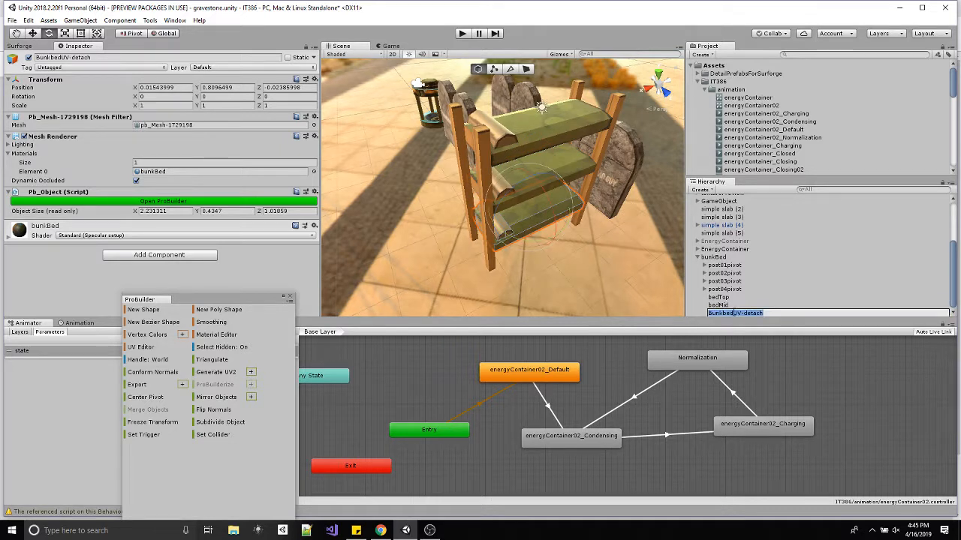
text(bedBot)
key(Return)
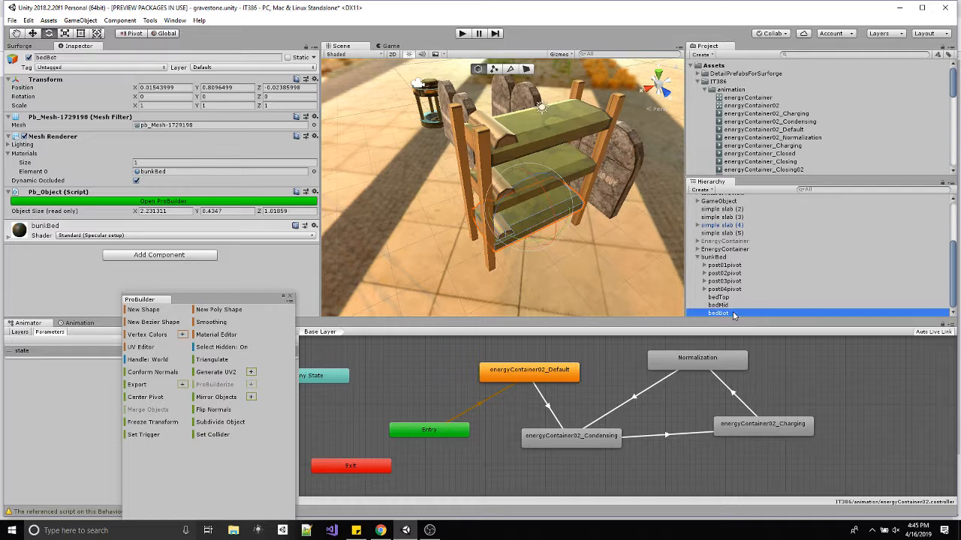
Try rotating the bedTop piece in several directions to test its pivot, and undo the rotations.
click(429, 531)
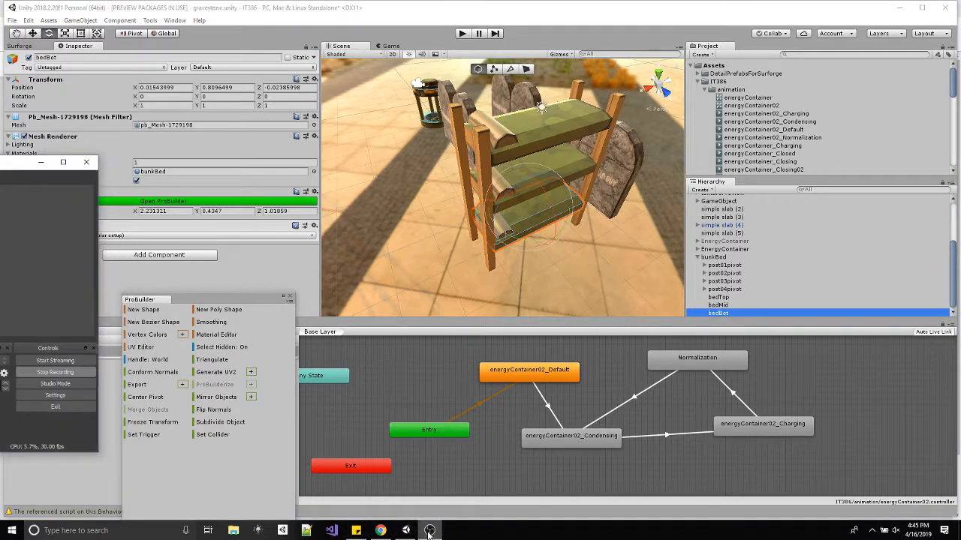
click(718, 258)
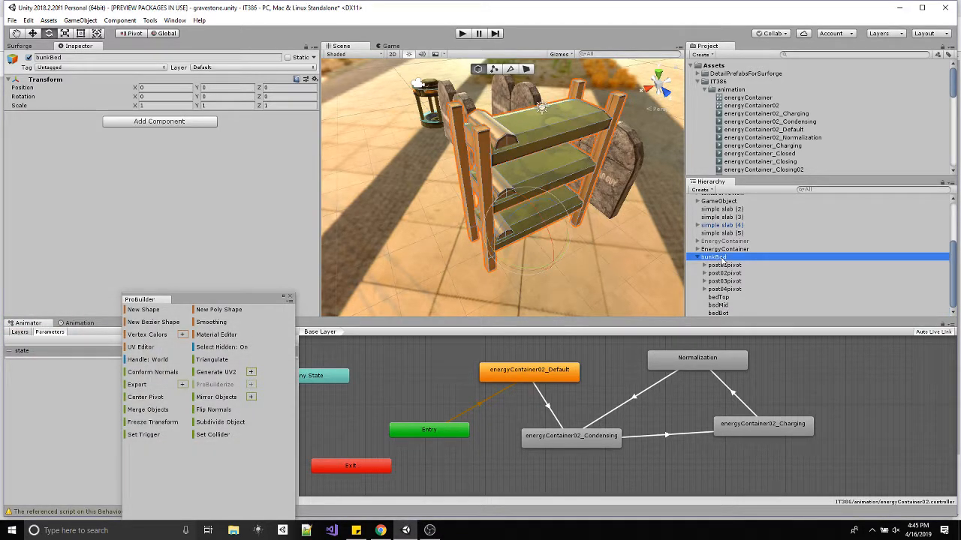
click(718, 297)
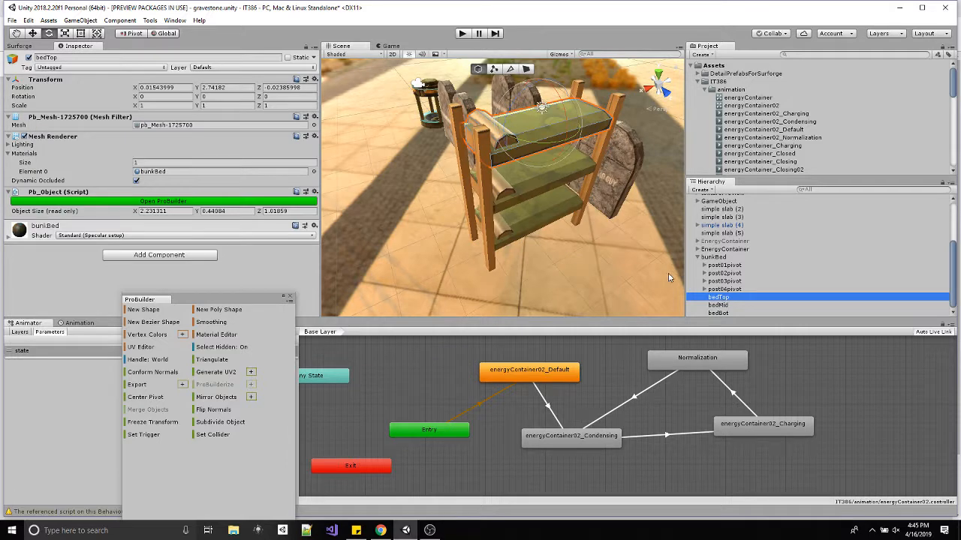
key(w)
alt+drag(606, 177, 544, 185)
key(e)
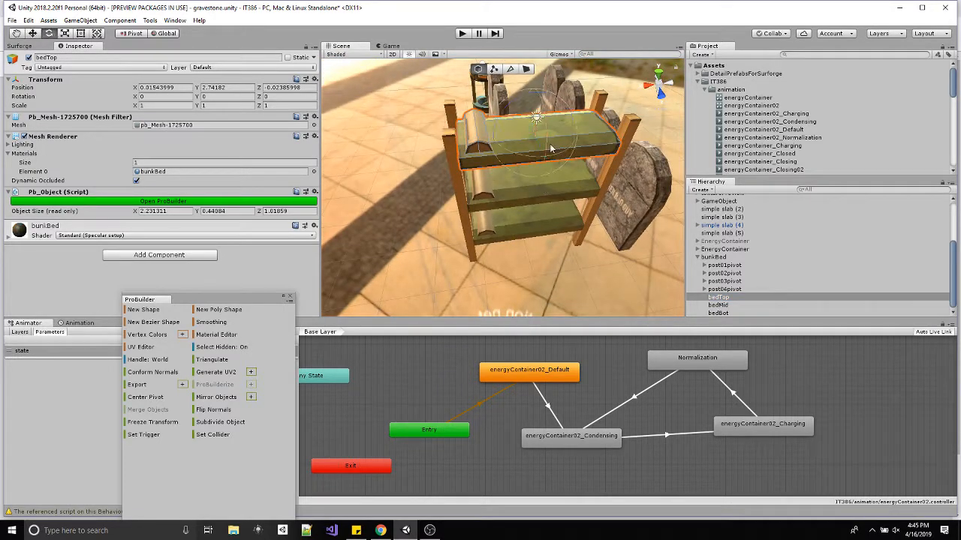
drag(551, 149, 544, 172)
key(ctrl+z)
mouse_move(509, 106)
mouse_down()
mouse_move(482, 129)
mouse_move(545, 115)
mouse_move(517, 122)
mouse_up()
key(ctrl+z)
mouse_move(554, 156)
mouse_down()
mouse_move(503, 163)
mouse_move(566, 153)
mouse_move(549, 155)
mouse_move(547, 175)
mouse_move(536, 118)
mouse_move(544, 143)
mouse_up()
key(ctrl+z)
key(ctrl+z)
Select the bunkBed parent and close the ProBuilder window.
click(717, 257)
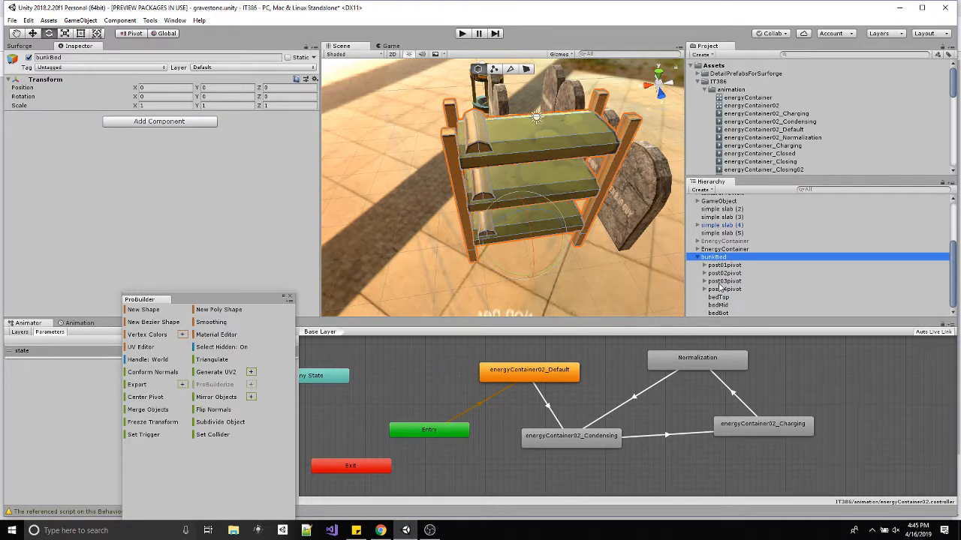
click(289, 298)
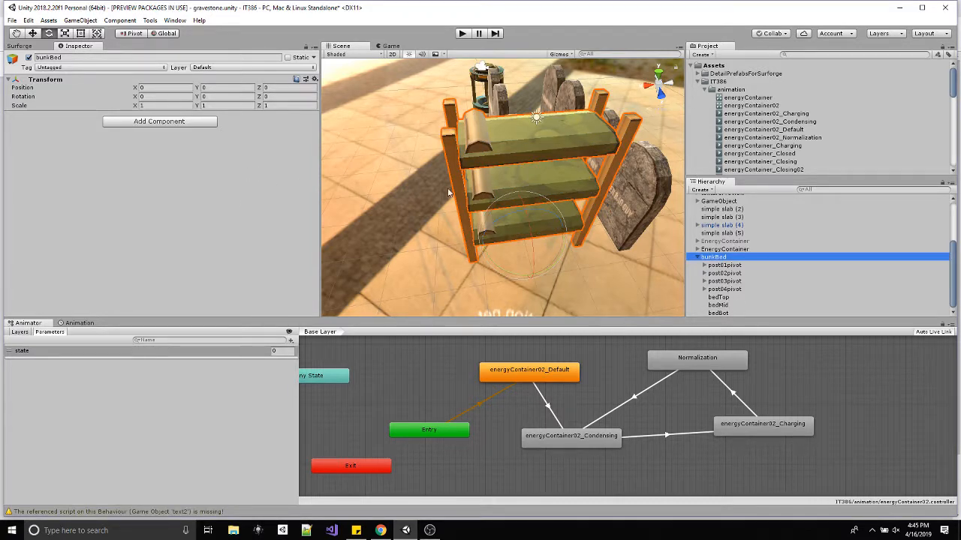
scroll(465, 188, down, 3)
scroll(761, 128, down, 3)
scroll(762, 130, up, 3)
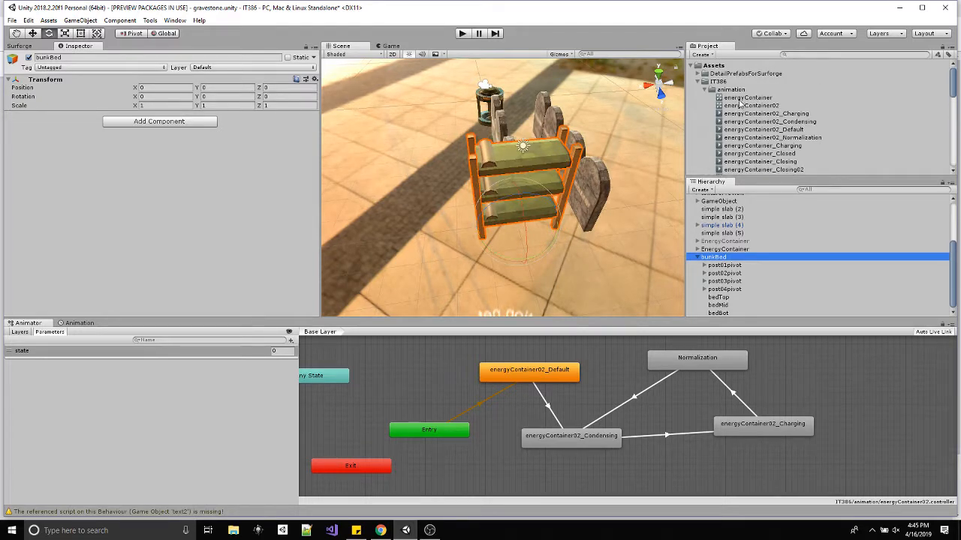
Create an Animator Controller named bunkBed in the IT386 animation folder and assign it to the bunkBed parent object.
click(734, 90)
right_click(725, 90)
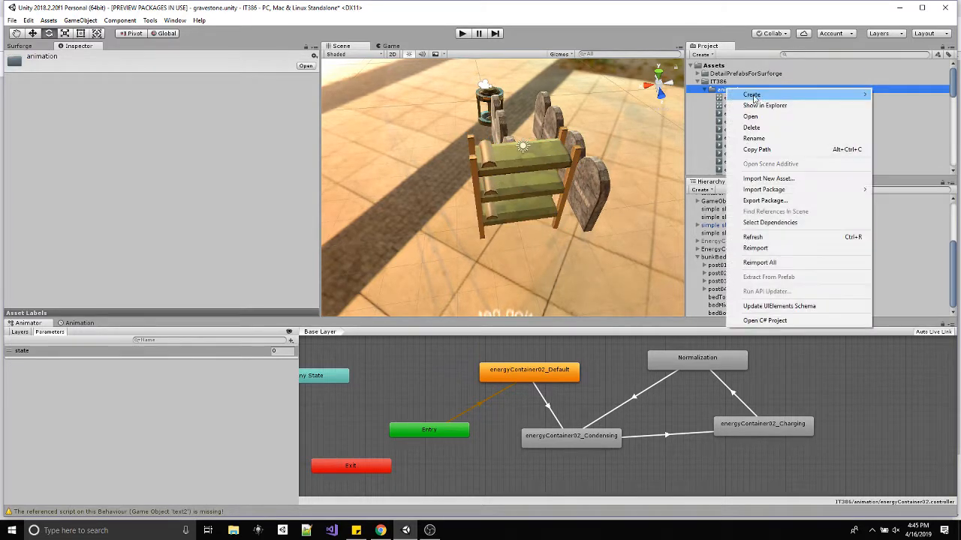
mouse_move(753, 95)
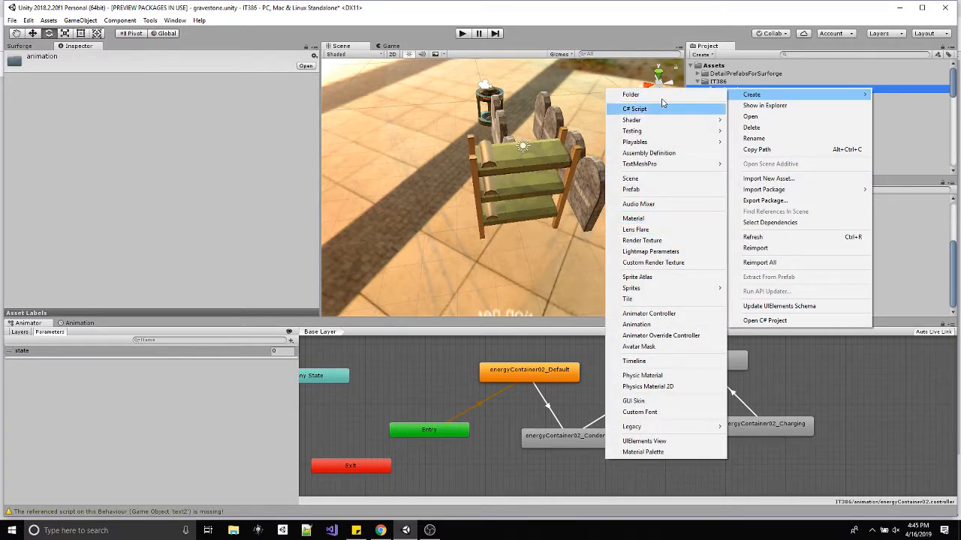
click(648, 313)
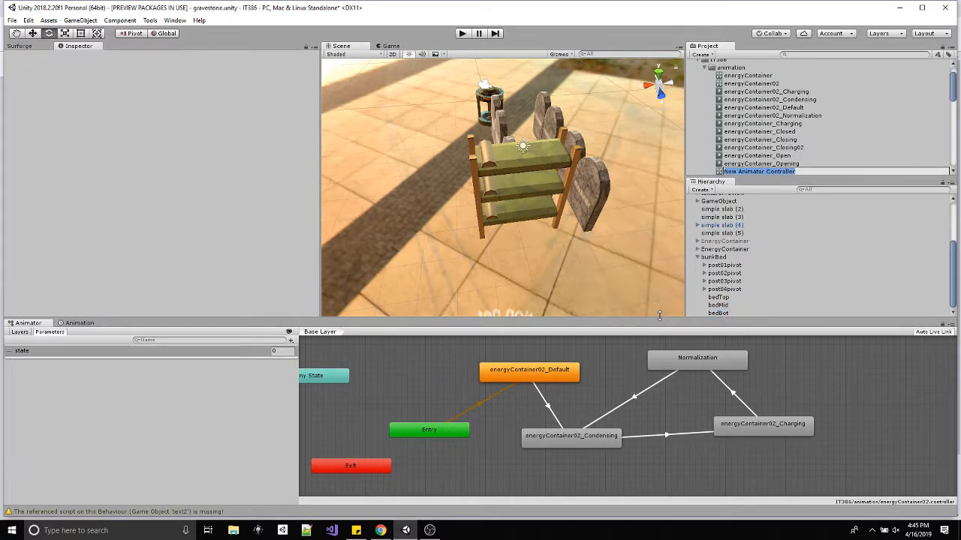
text(bun)
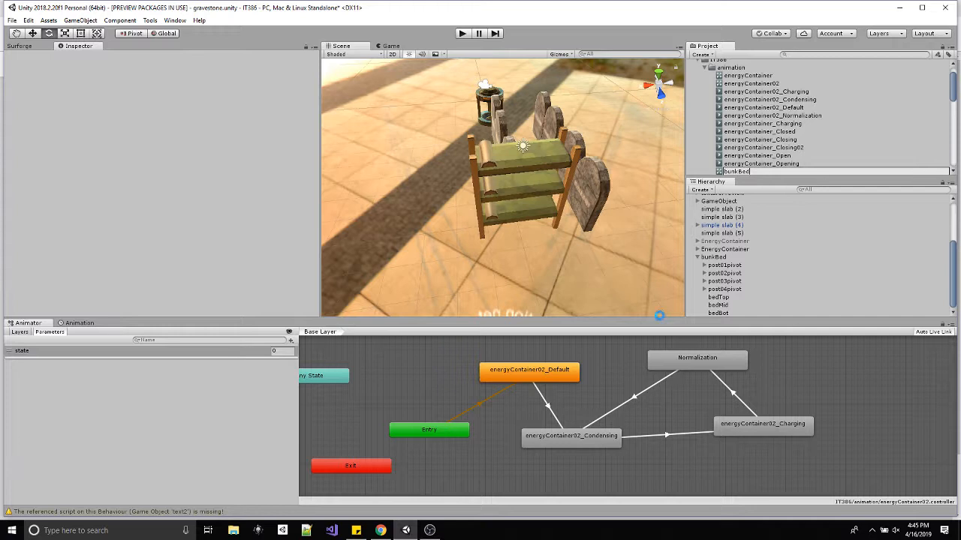
text(kBed)
key(Return)
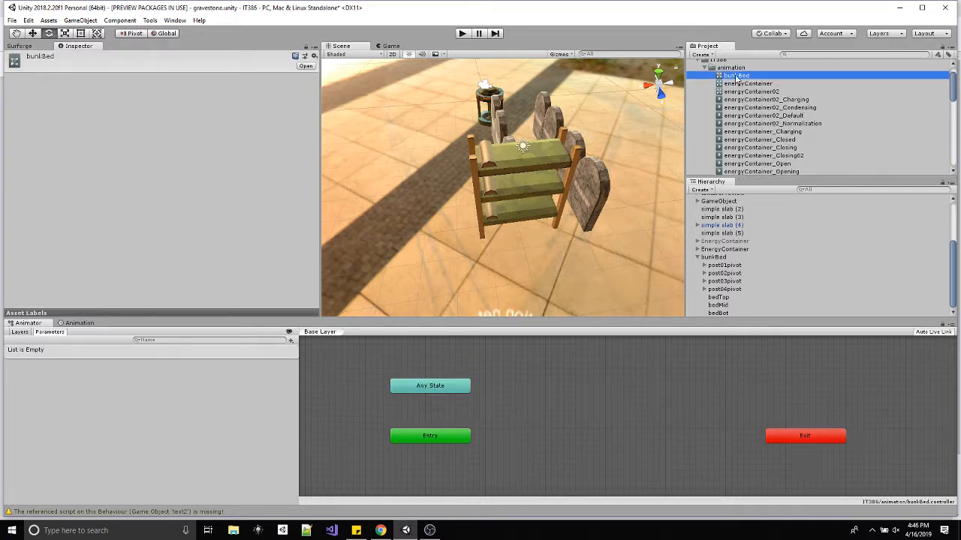
drag(736, 79, 717, 259)
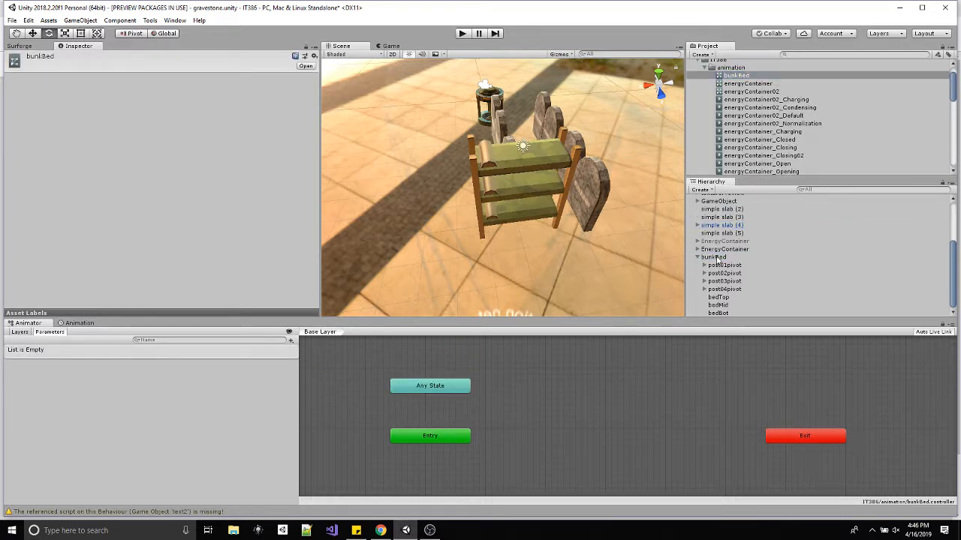
click(717, 258)
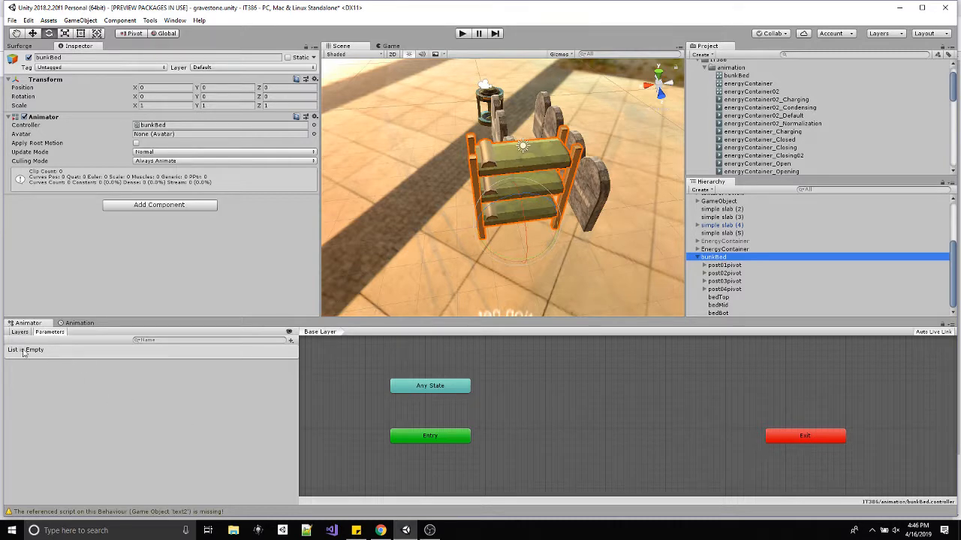
Create the first animation clip for bunkBed, saved as bunkBed_Idle in the IT386 animation folder.
click(66, 325)
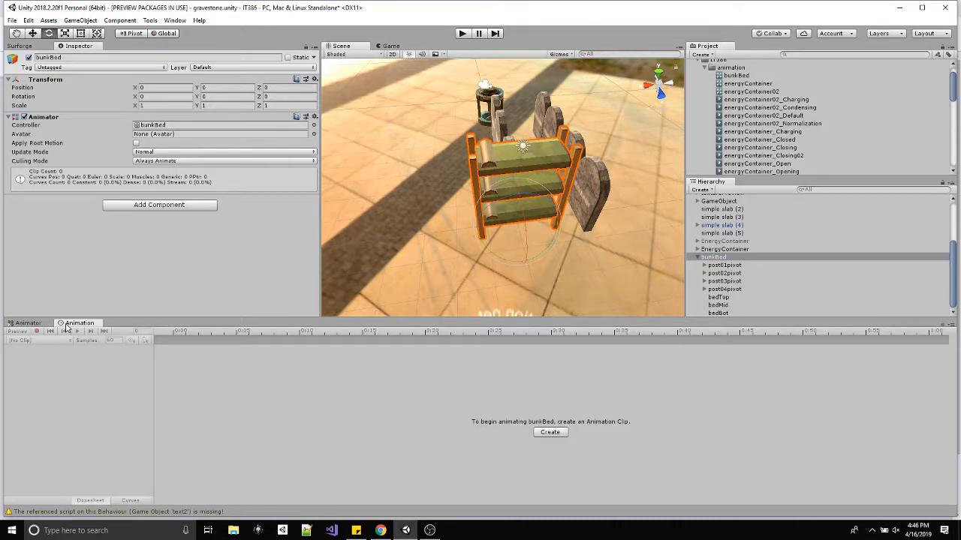
click(550, 433)
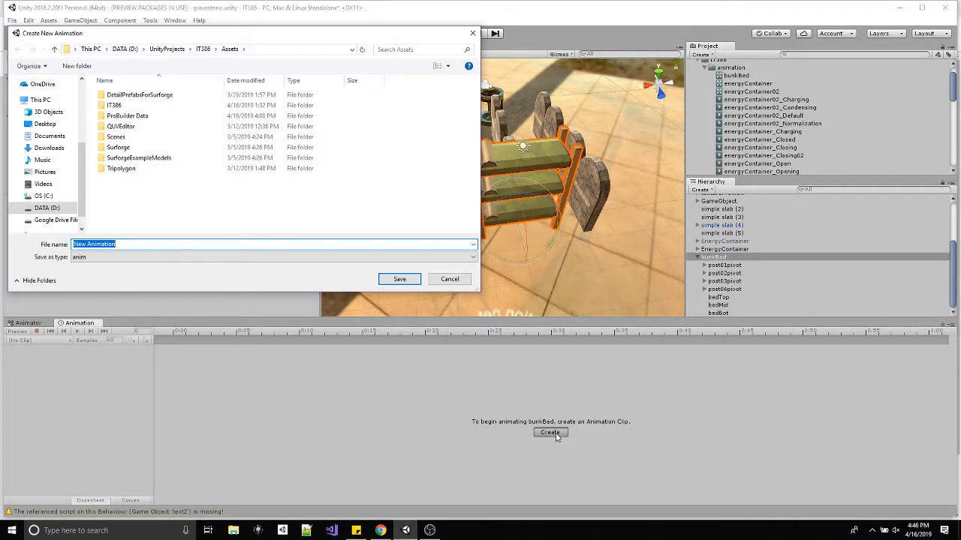
double_click(115, 106)
double_click(127, 96)
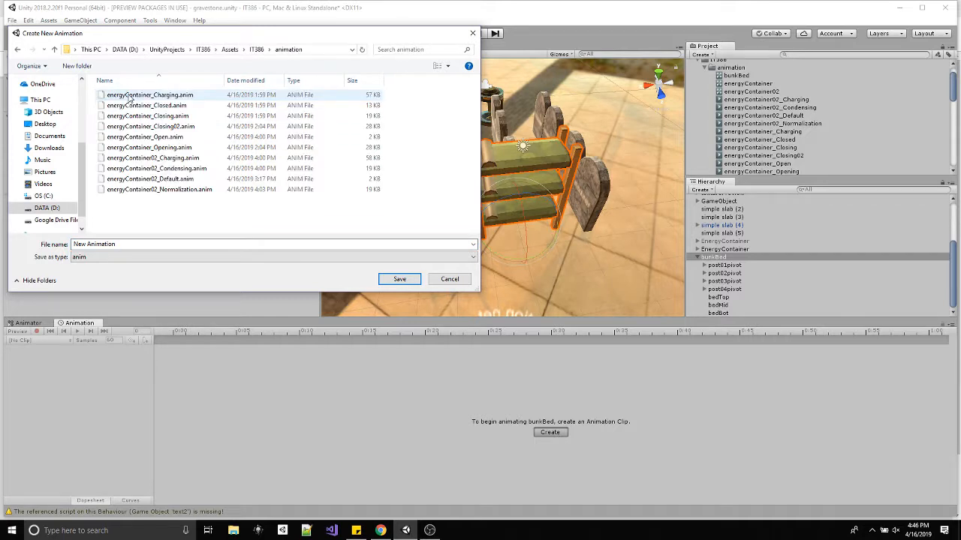
click(150, 244)
text(bu8nk)
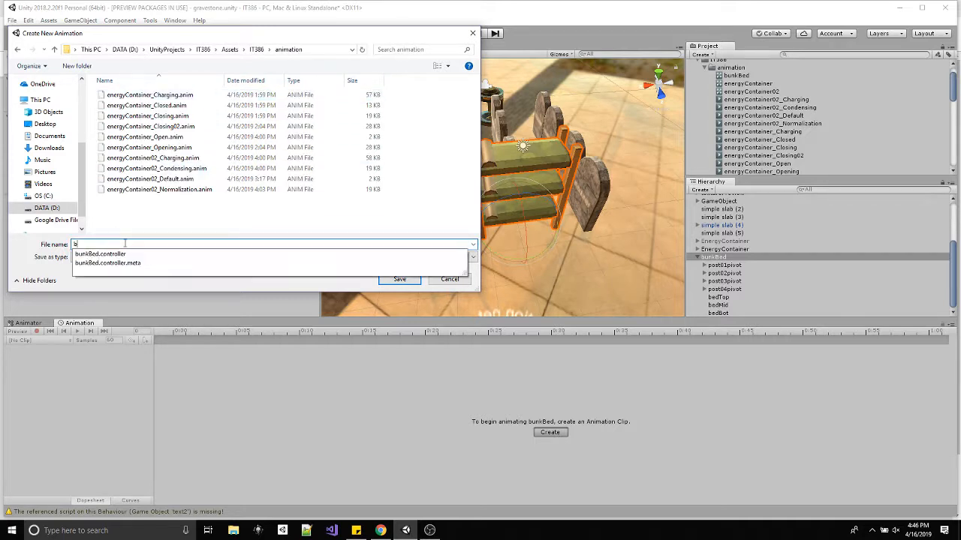
key(BackSpace)
text(nkBed_Idle)
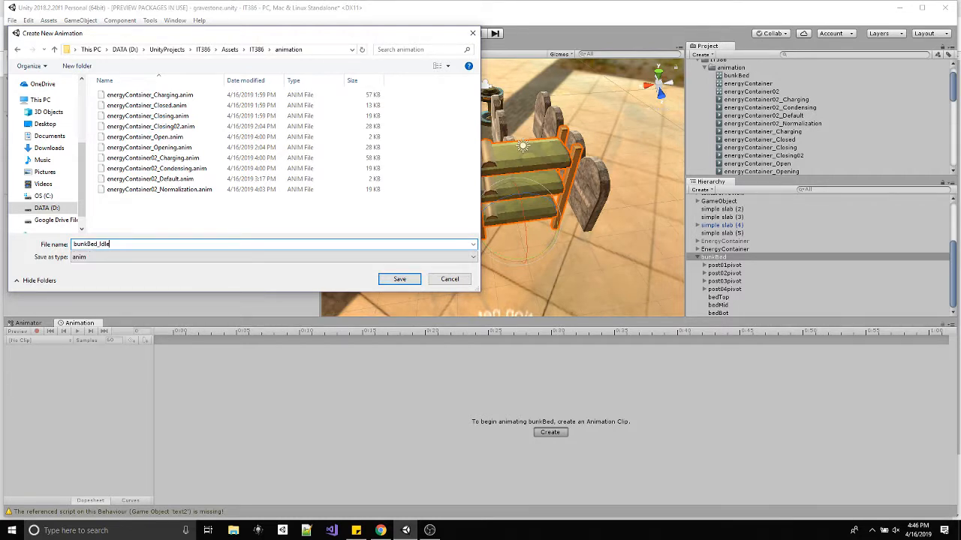
click(396, 278)
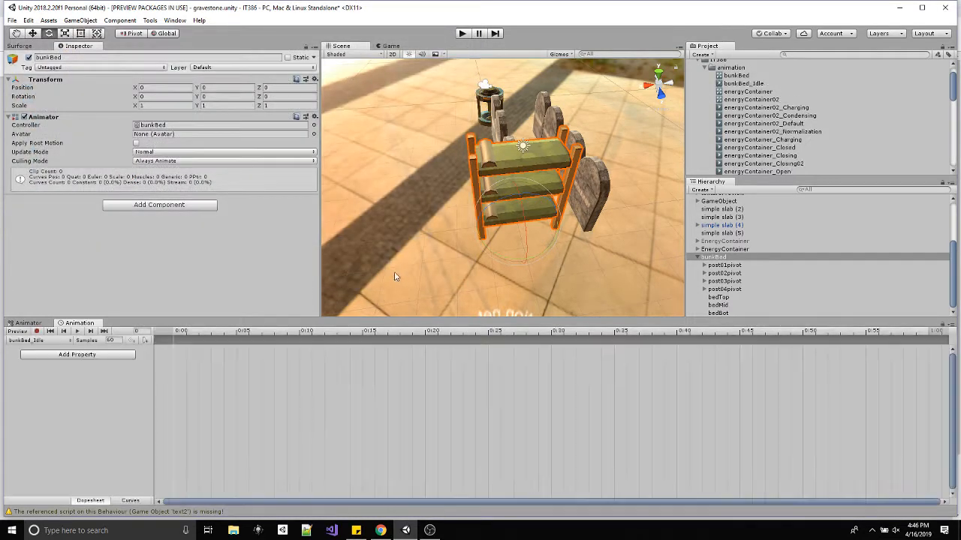
Move the bunkBed_Idle state clear of the Any State node in the Animator graph.
click(37, 324)
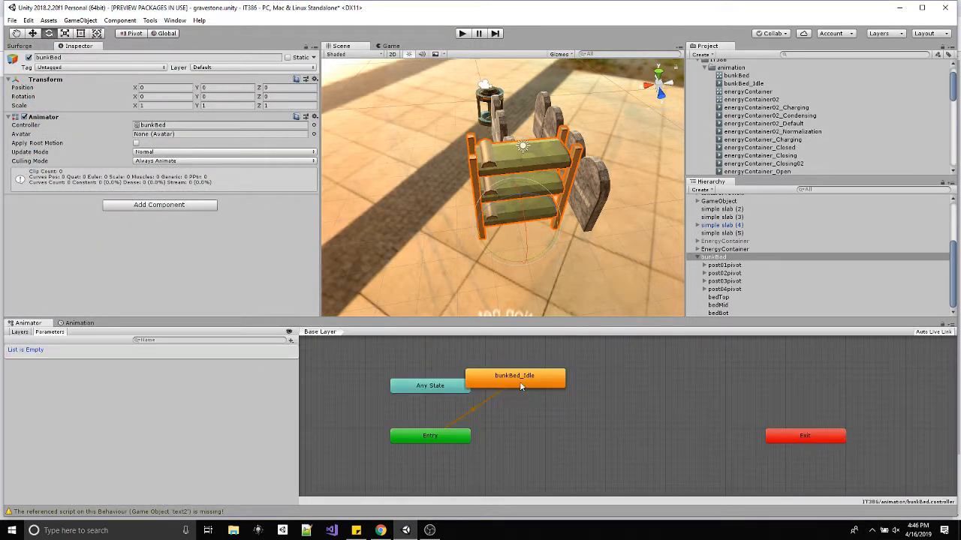
drag(519, 384, 569, 388)
alt+drag(538, 227, 536, 251)
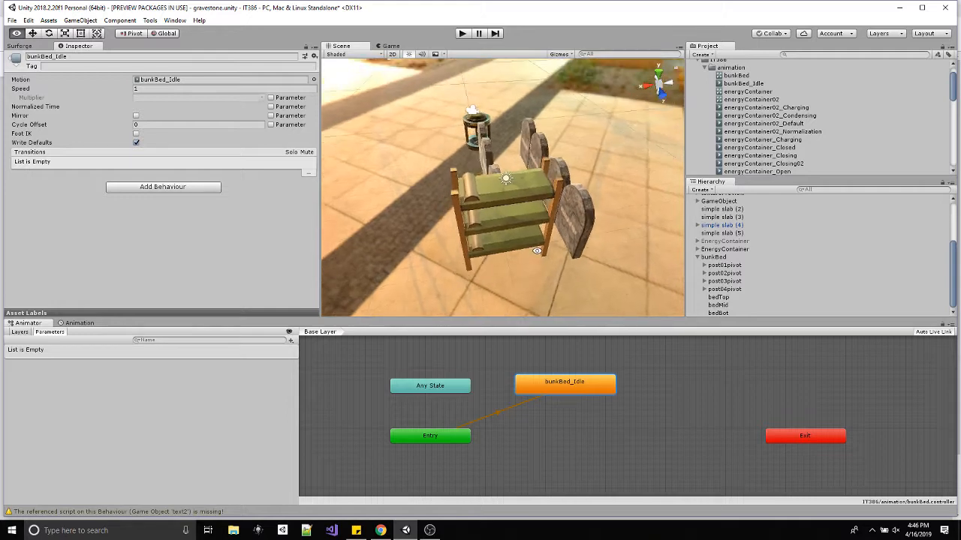
Create a second animation clip for the bunk bed, saved as bunkBed_Wobble in the animation folder.
click(78, 323)
click(53, 341)
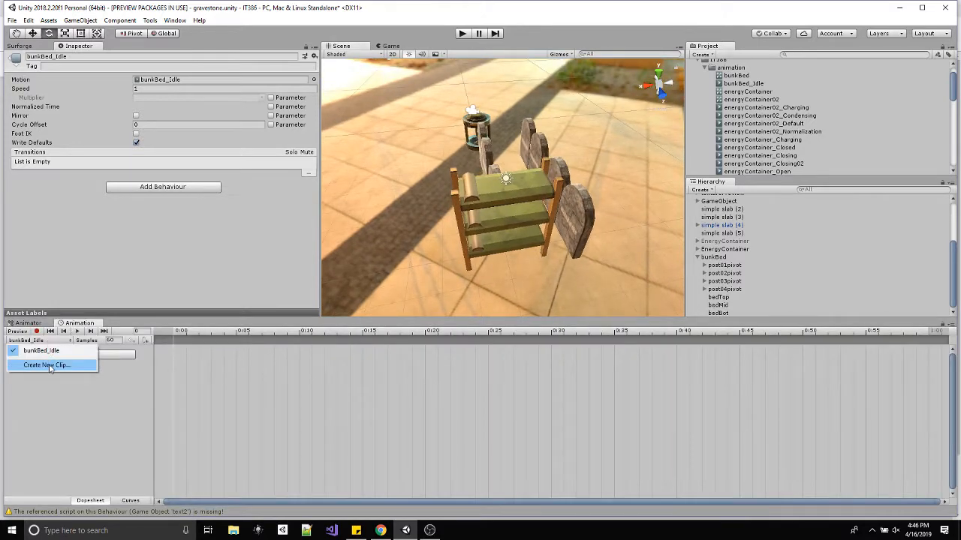
click(48, 366)
text(bun)
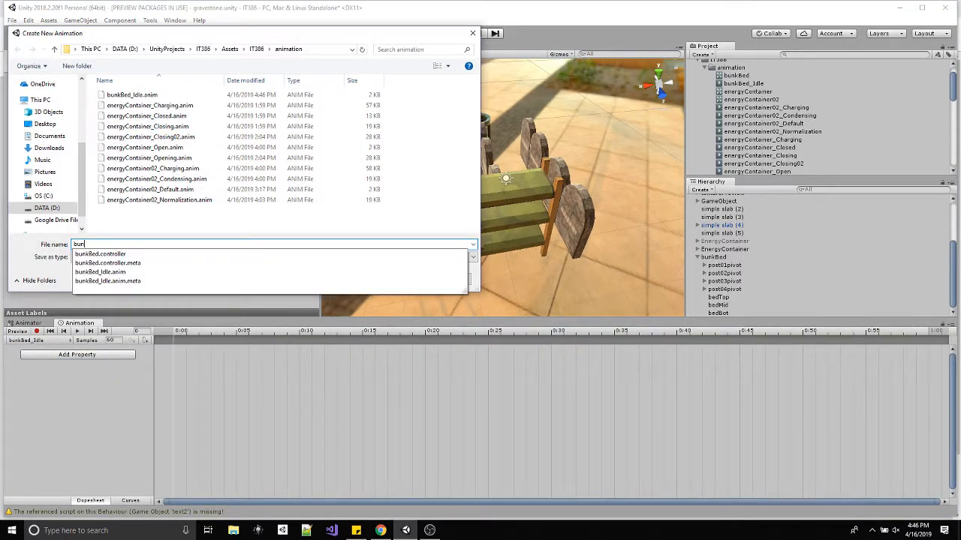
text(kBed_)
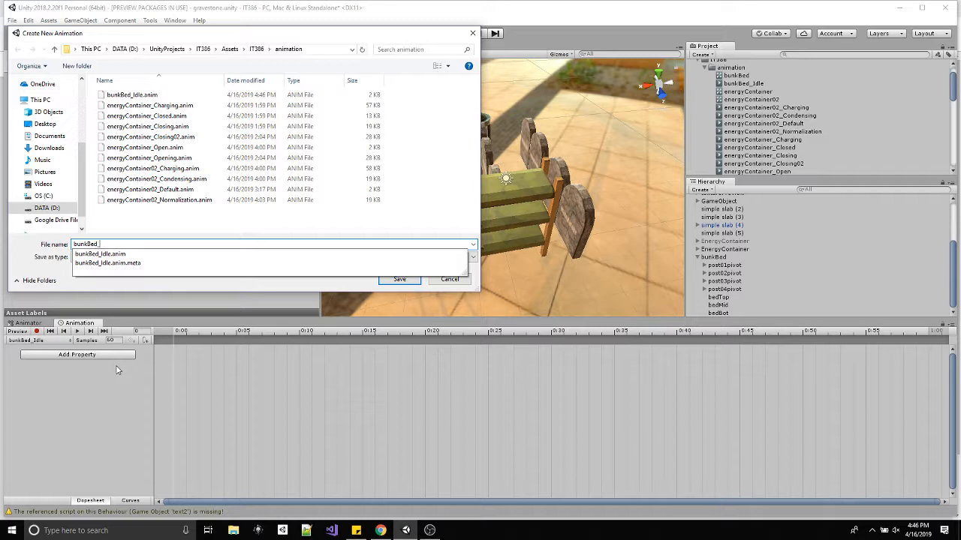
text(Wobble)
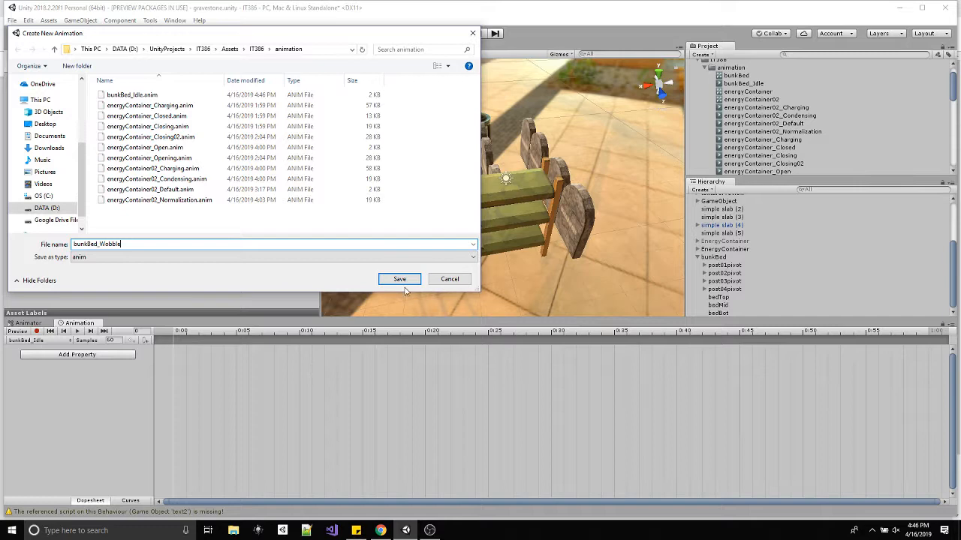
click(402, 281)
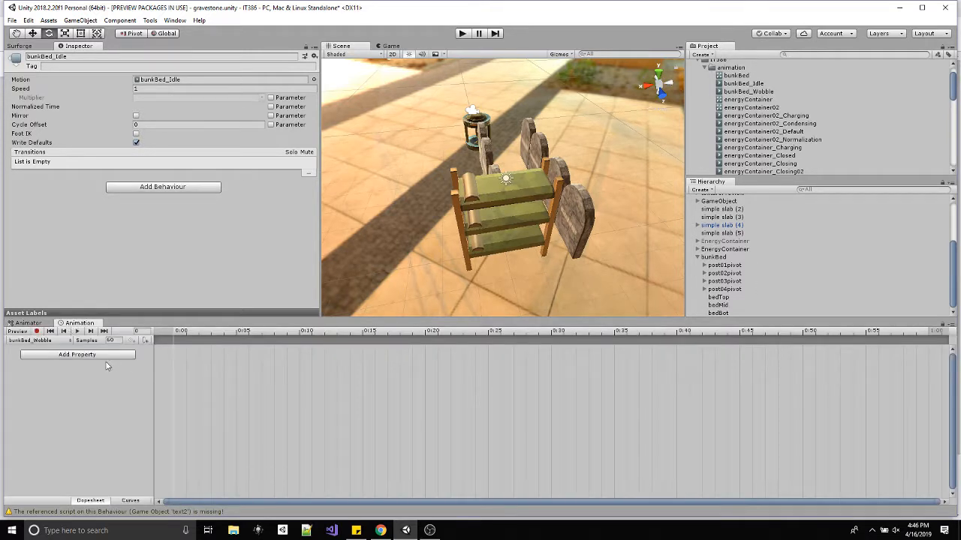
Start recording the bunkBed_Wobble clip on the bunkBed object and set the current time to frame 30.
click(713, 256)
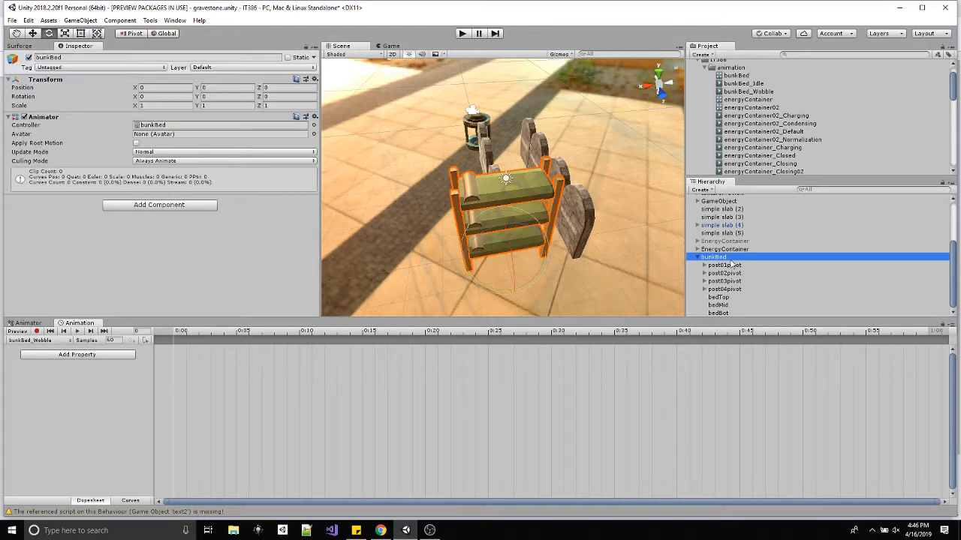
click(37, 331)
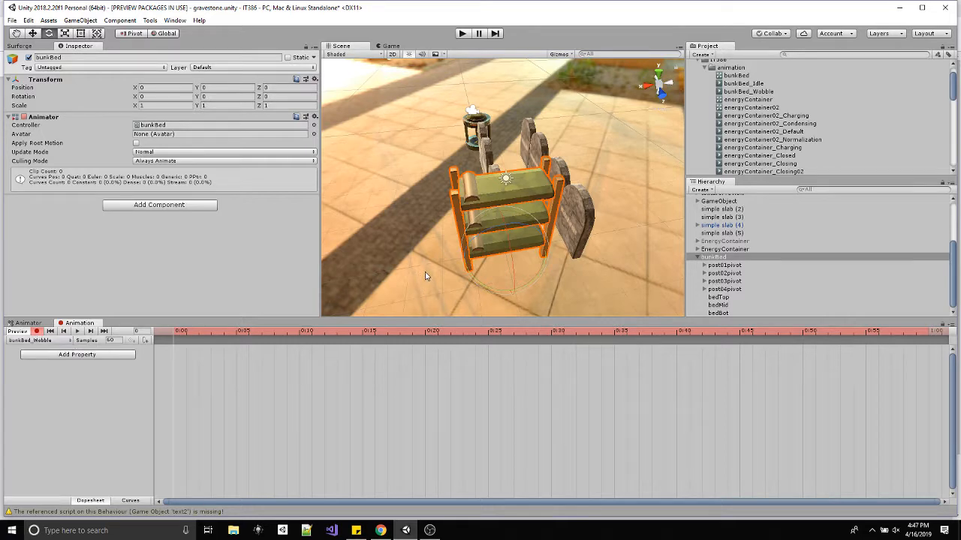
alt+drag(582, 254, 759, 233)
click(721, 265)
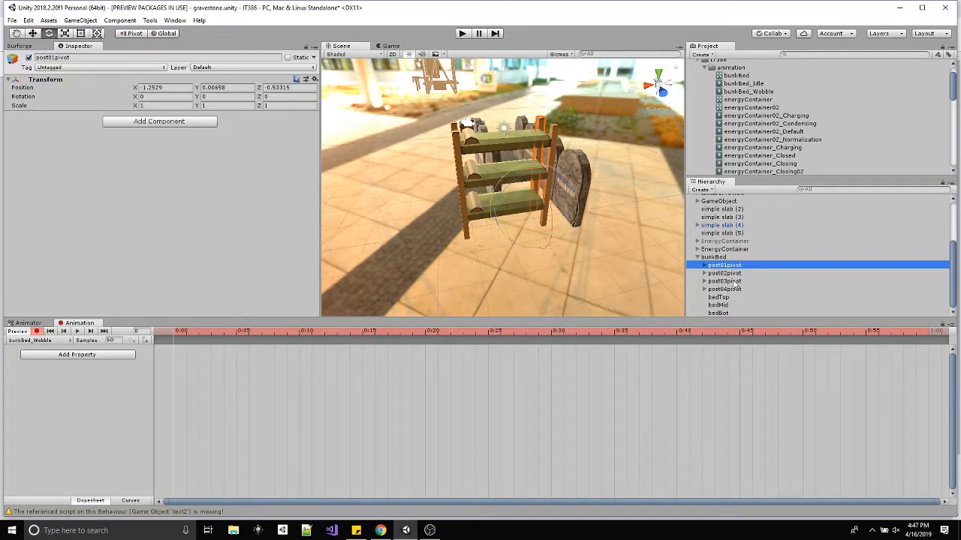
click(718, 297)
drag(248, 331, 552, 336)
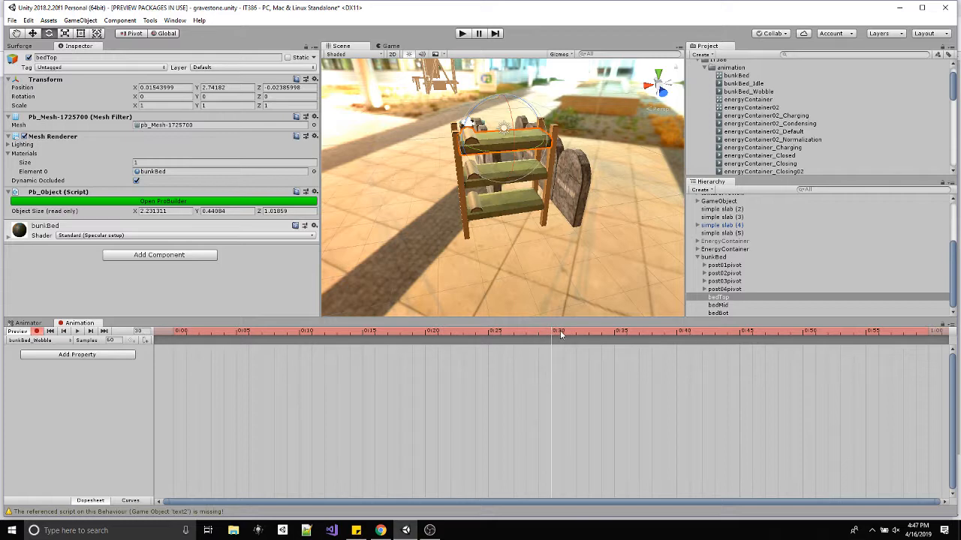
Rotate bedBot about 5 degrees around X to record a rotation keyframe at frame 30, and select that keyframe.
alt+drag(565, 226, 515, 217)
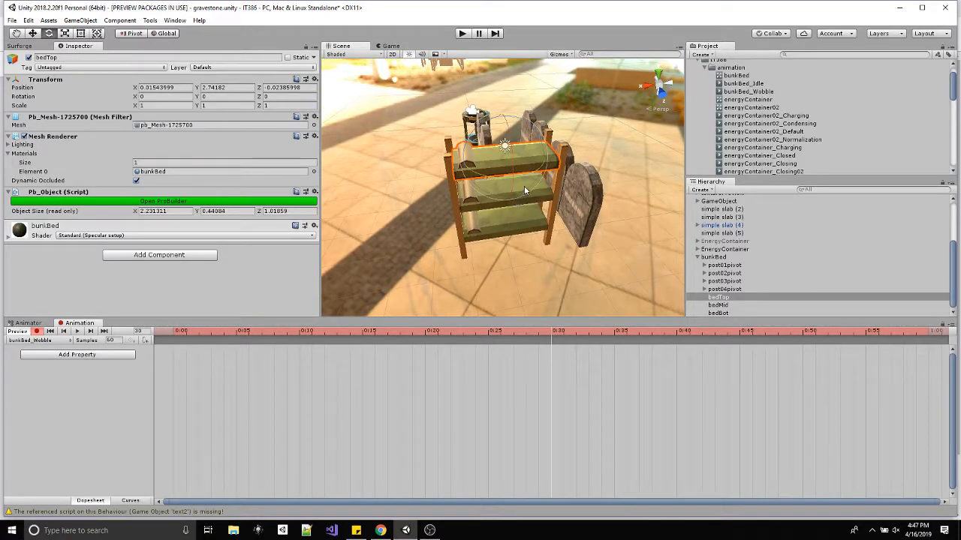
alt+scroll(517, 177, up, 1)
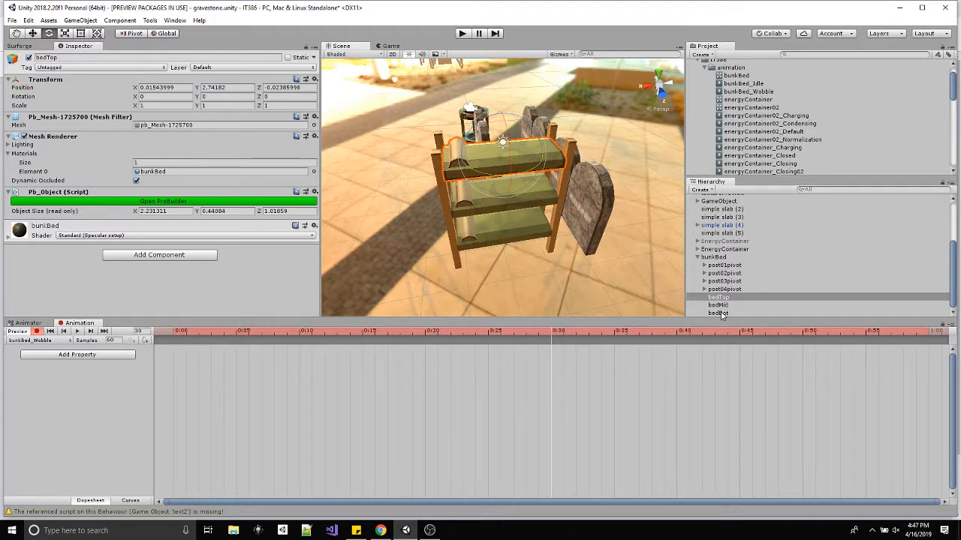
click(719, 313)
click(517, 248)
key(f)
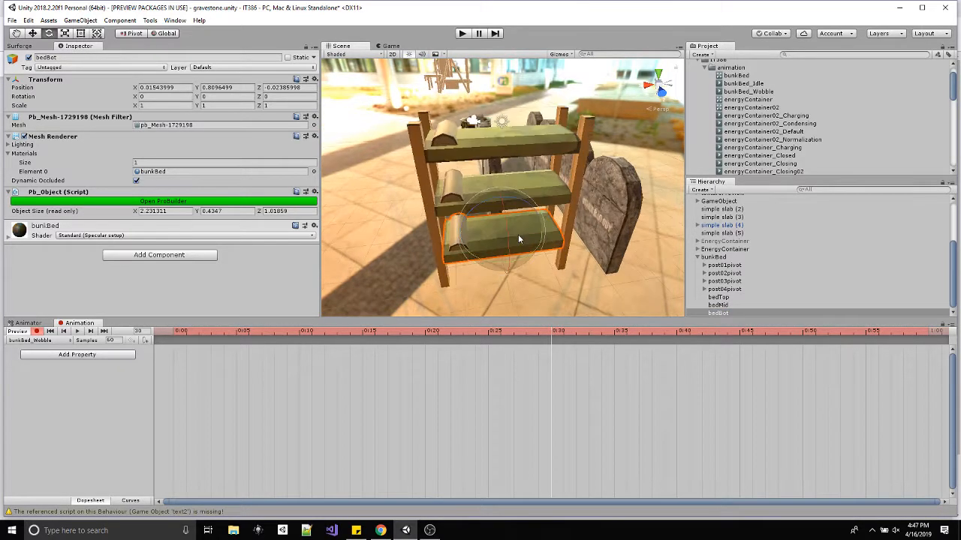
drag(509, 247, 511, 331)
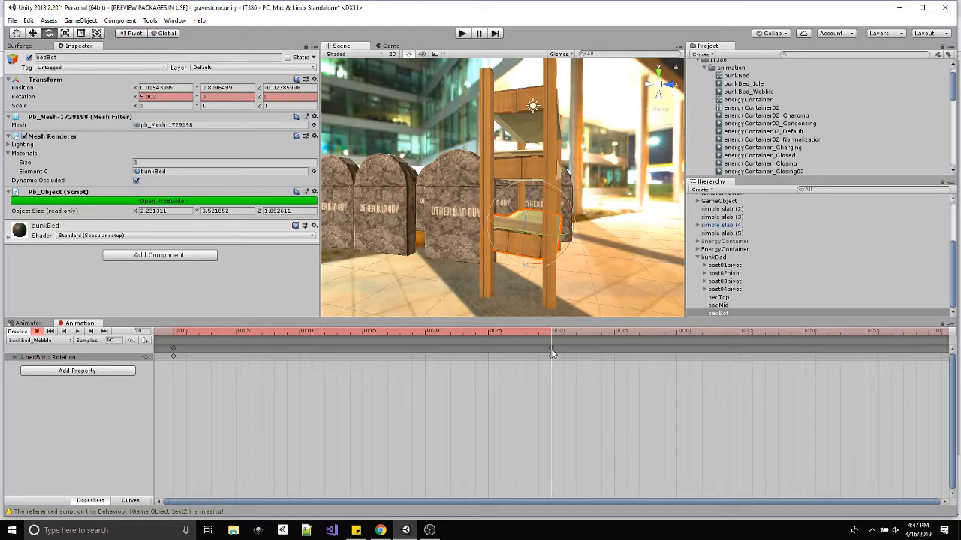
click(551, 347)
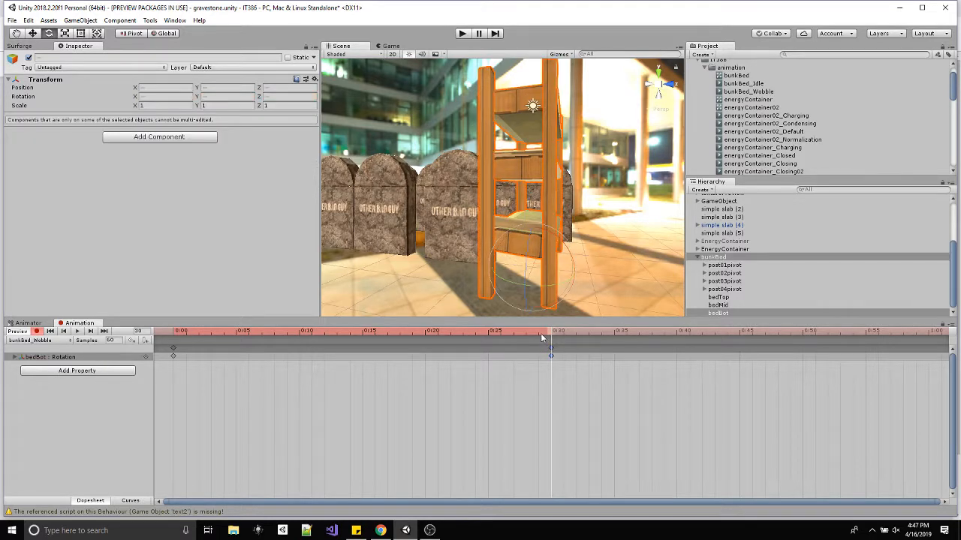
Rotate bedBot to about -10.7 degrees around X at frame 44 to record a rotation keyframe.
click(719, 313)
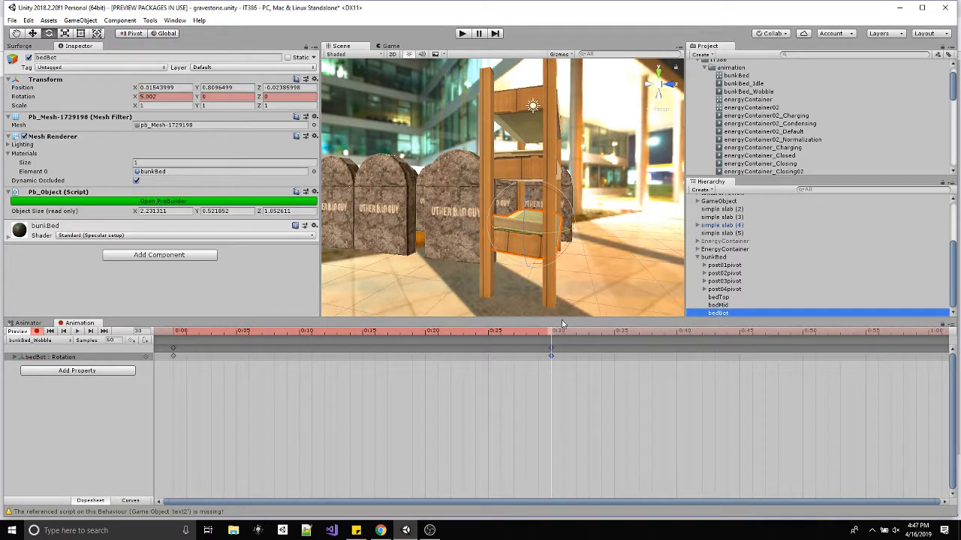
drag(561, 334, 726, 334)
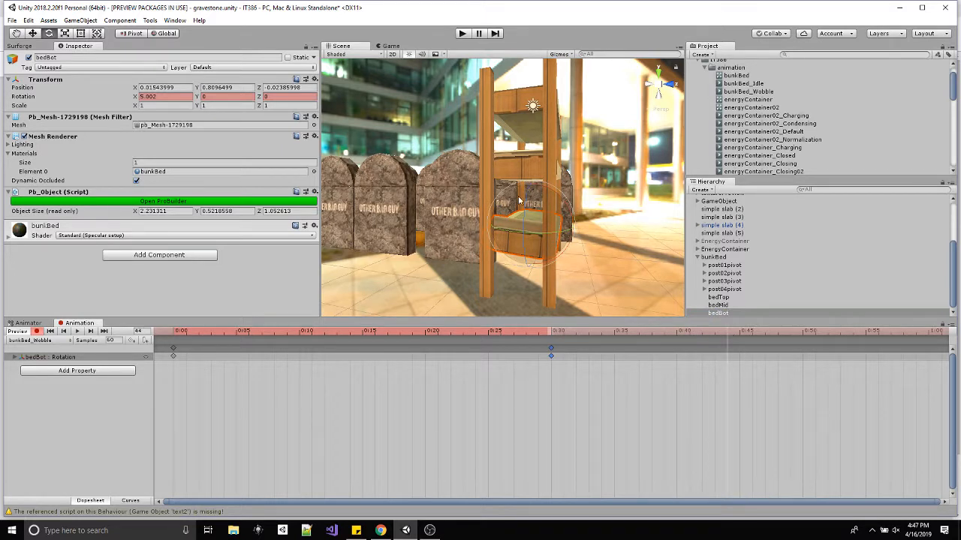
drag(561, 201, 544, 180)
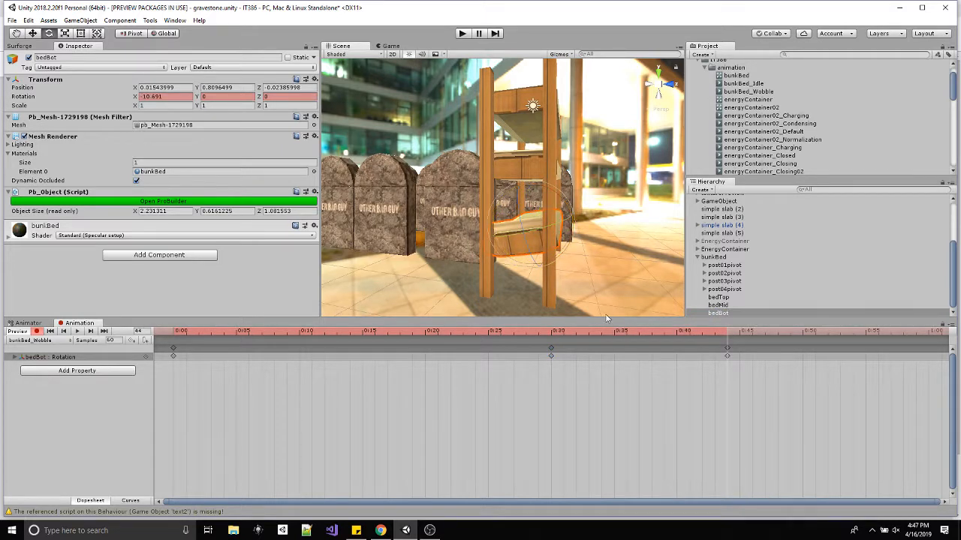
Copy bedBot's starting rotation keyframe from frame 0 to frame 60.
click(173, 349)
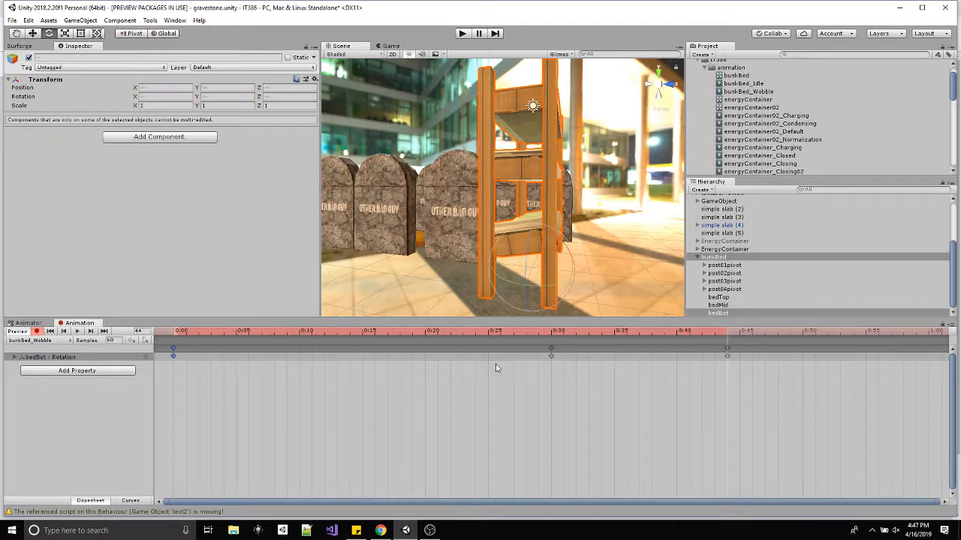
click(924, 335)
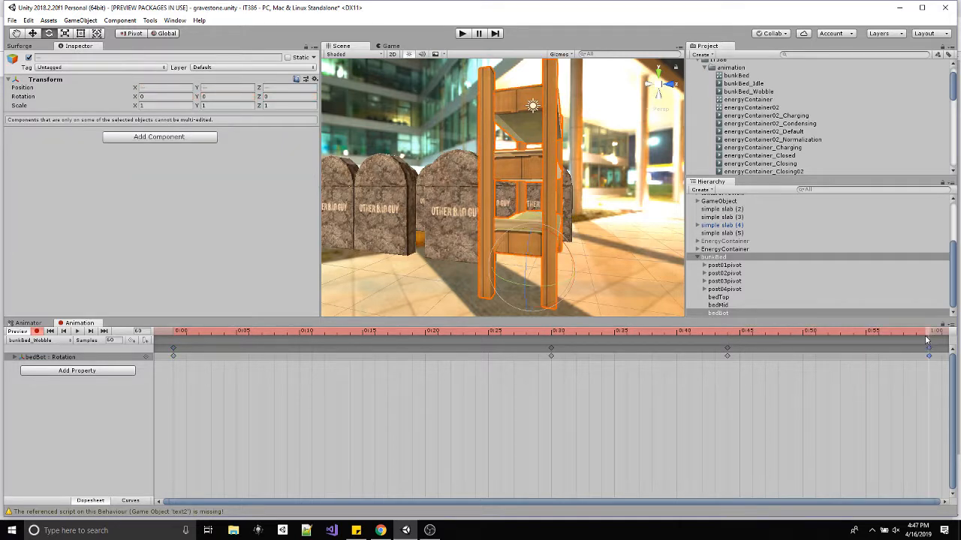
key(ctrl+v)
Move bedBot's two middle keyframes to frames 20 and 40 and preview the wobble clip from the bed's long side.
drag(550, 350, 425, 353)
drag(726, 350, 671, 352)
click(76, 331)
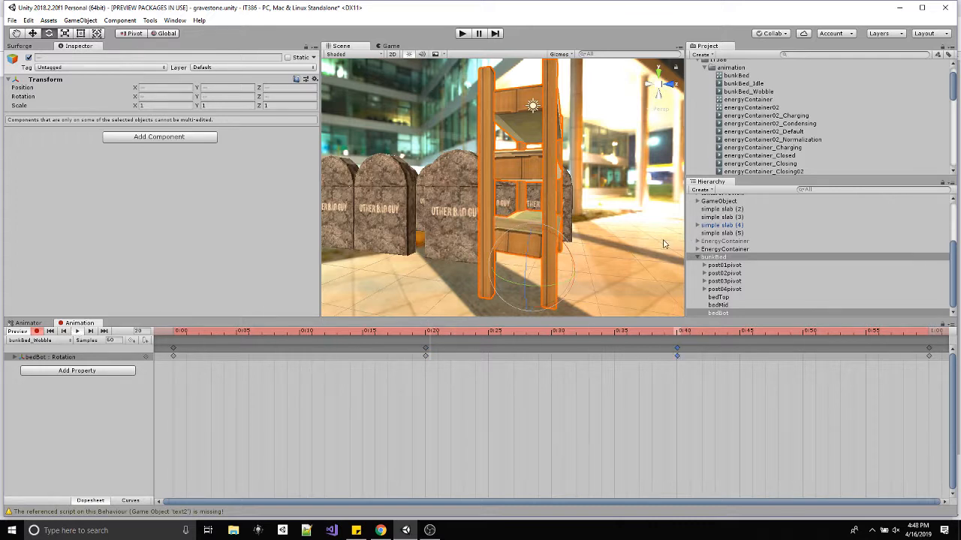
alt+drag(521, 272, 626, 279)
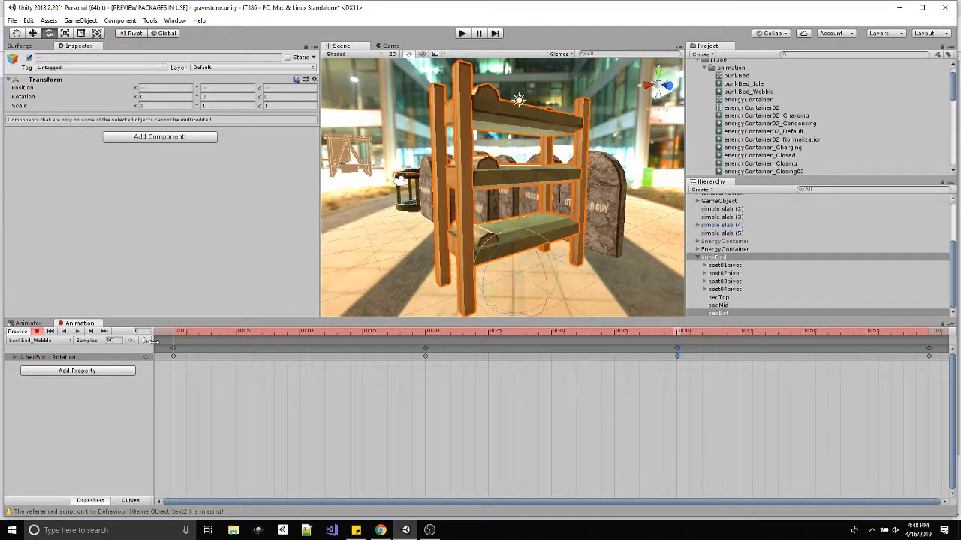
Record a bedMid rotation keyframe at frame 20 and replace it with copies of bedBot's keyframes at frames 20 and 40.
drag(766, 401, 337, 343)
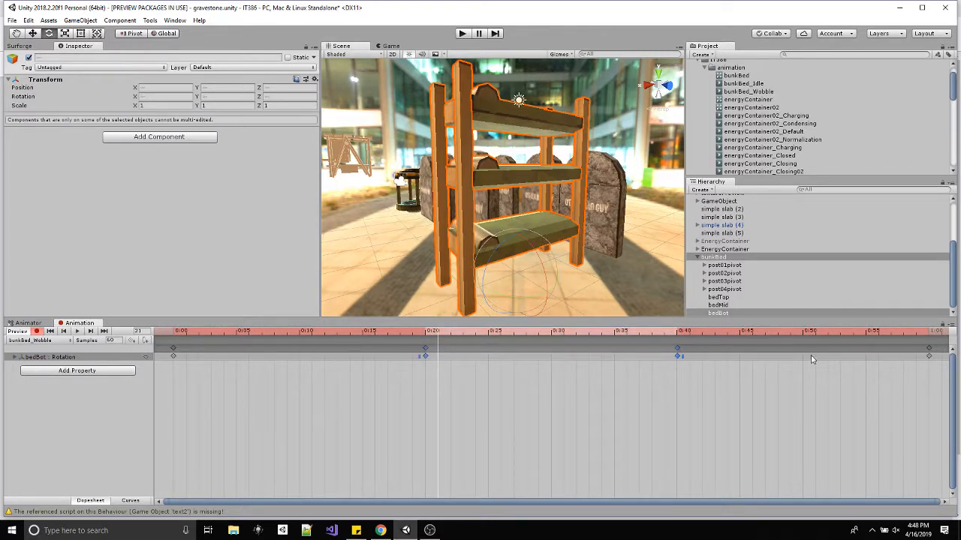
click(718, 305)
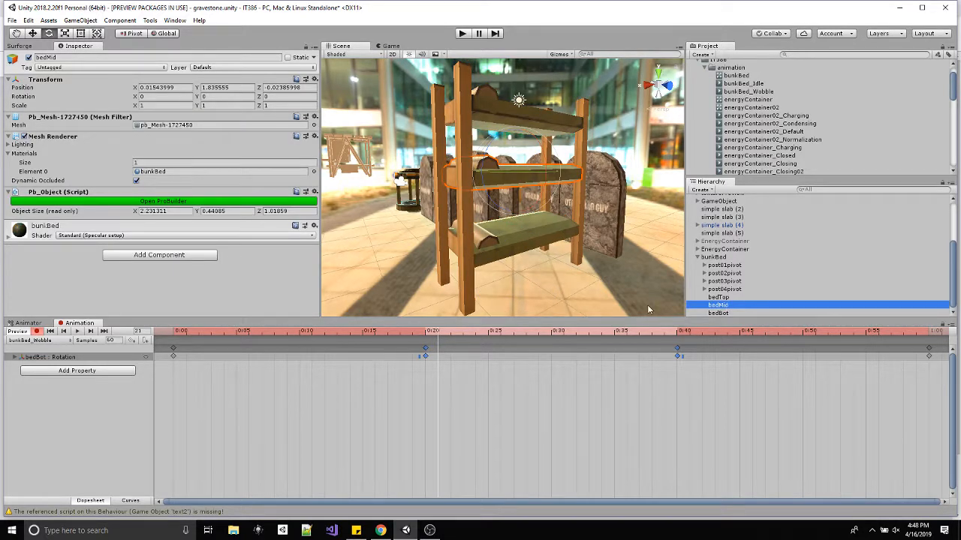
mouse_move(425, 333)
mouse_down()
mouse_move(413, 334)
mouse_move(426, 333)
mouse_up()
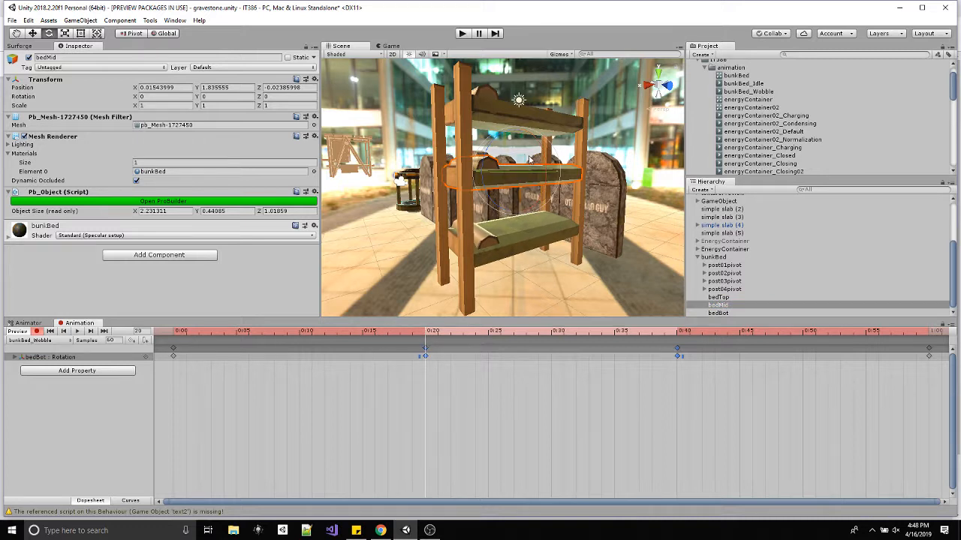
drag(540, 156, 542, 162)
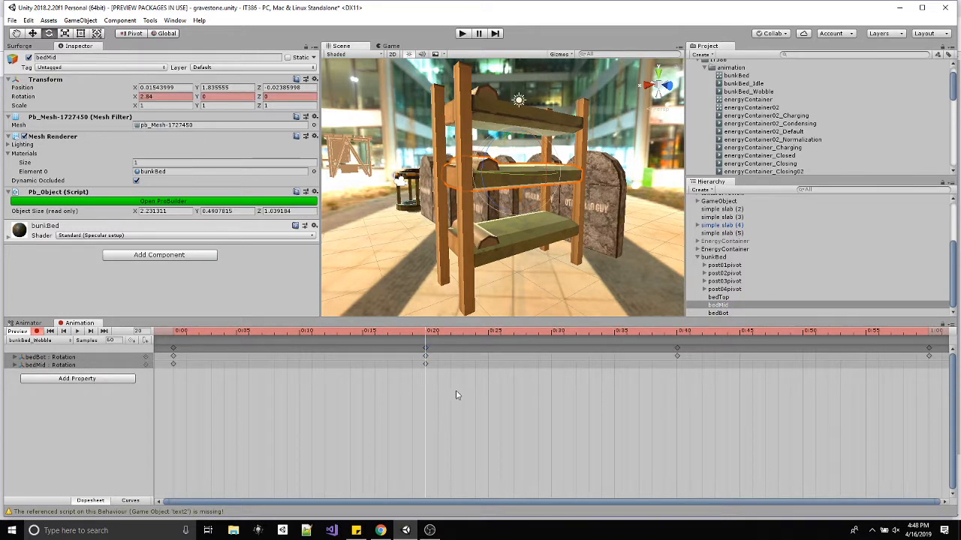
drag(702, 393, 418, 367)
key(ctrl+v)
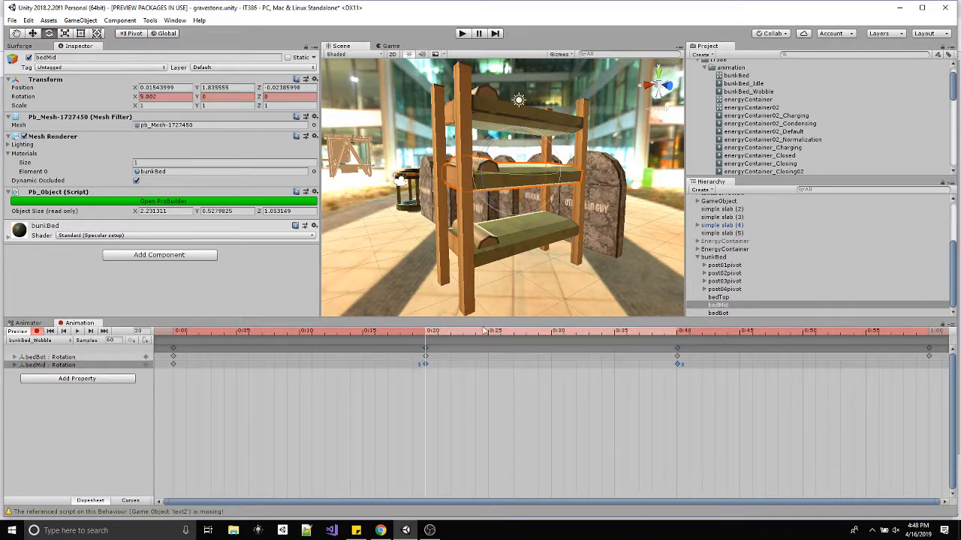
Rotate bedTop about 3.7 degrees around X at frame 15 to add its rotation track to the clip.
drag(438, 332, 363, 335)
click(733, 314)
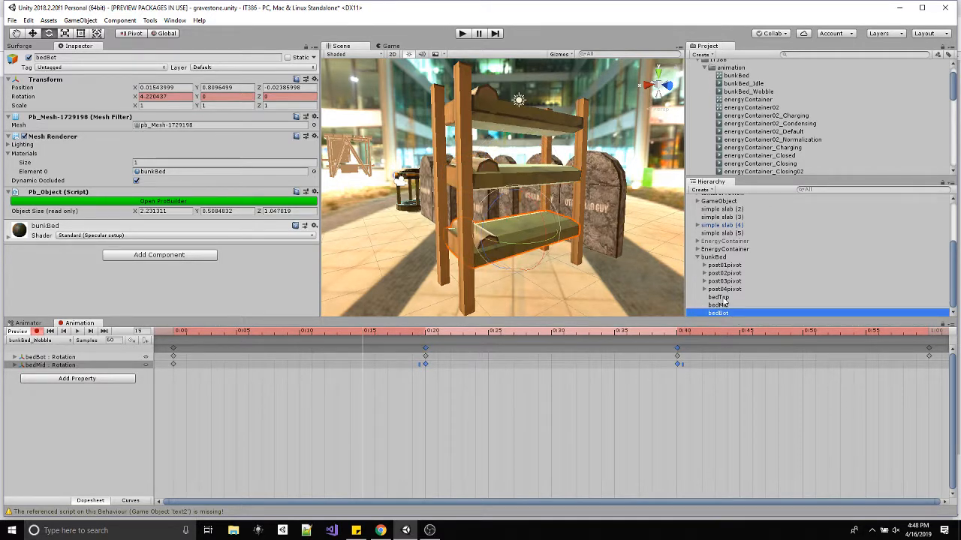
click(718, 297)
drag(553, 120, 545, 128)
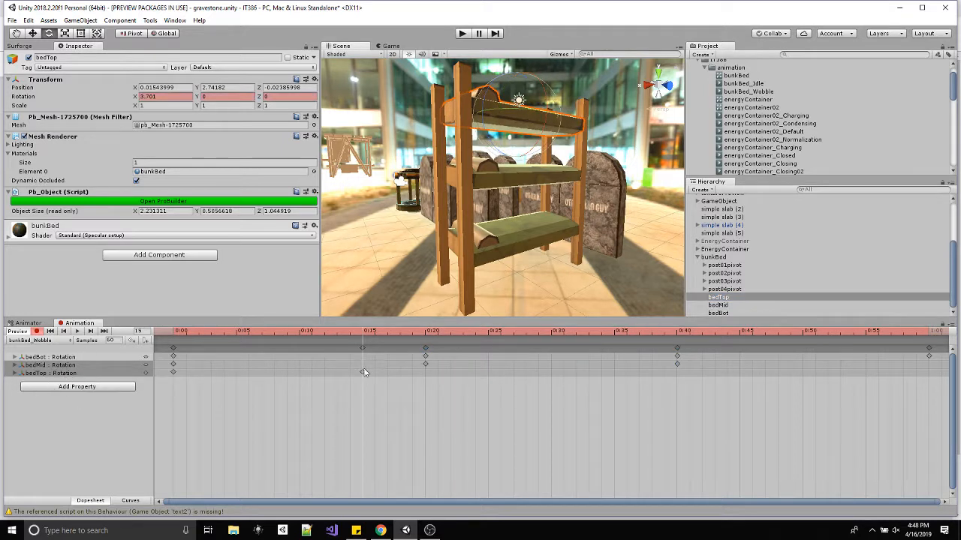
Paste the copied wobble keyframes onto bedTop's rotation track from frame 20, and delete its frame 15 keyframe.
drag(400, 336, 428, 333)
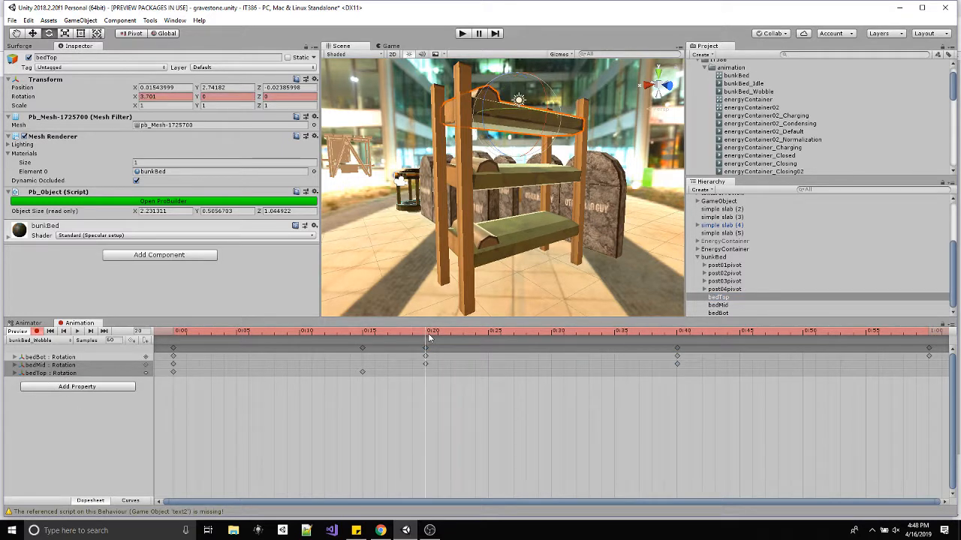
key(ctrl+v)
click(80, 373)
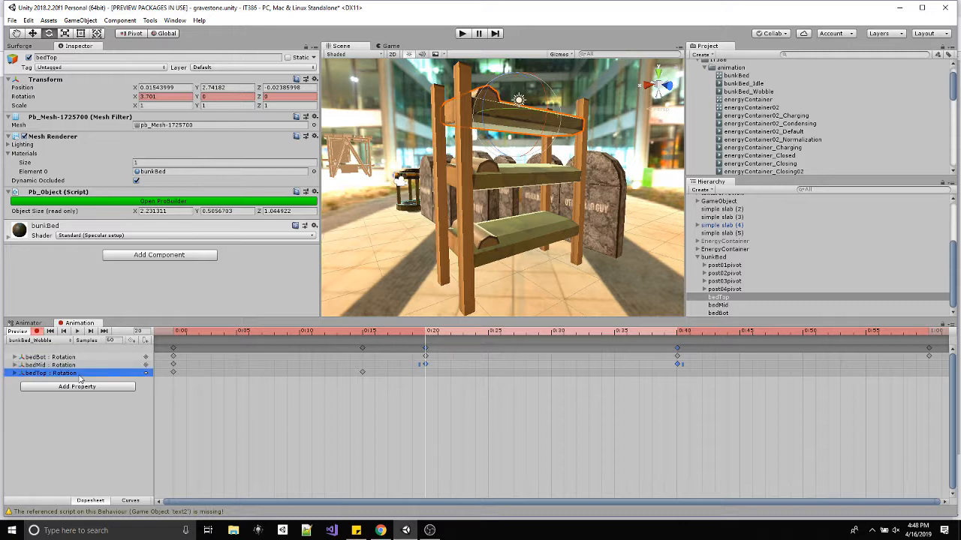
key(ctrl+v)
click(363, 373)
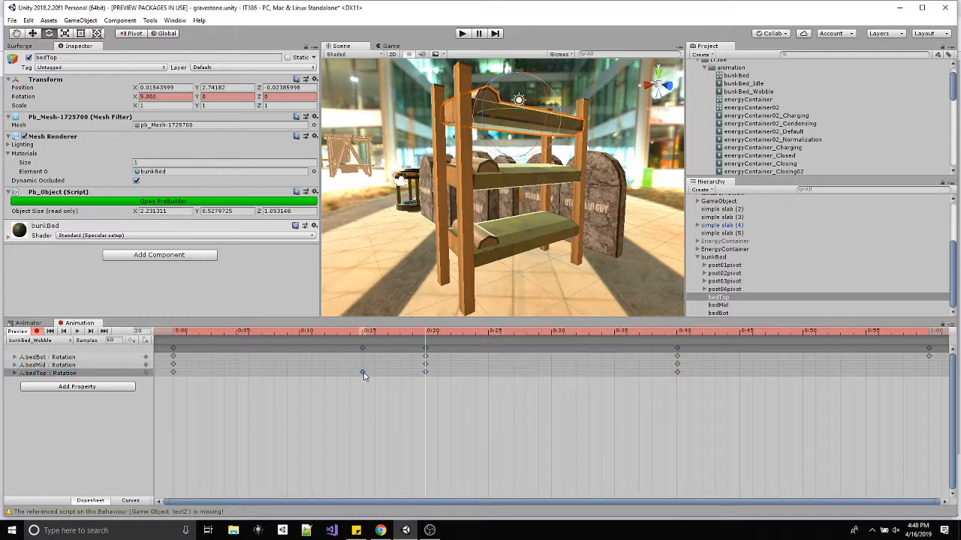
key(Delete)
Copy the frame 0 keyframes of bedMid and bedTop to frame 60 and play the clip.
drag(388, 330, 412, 369)
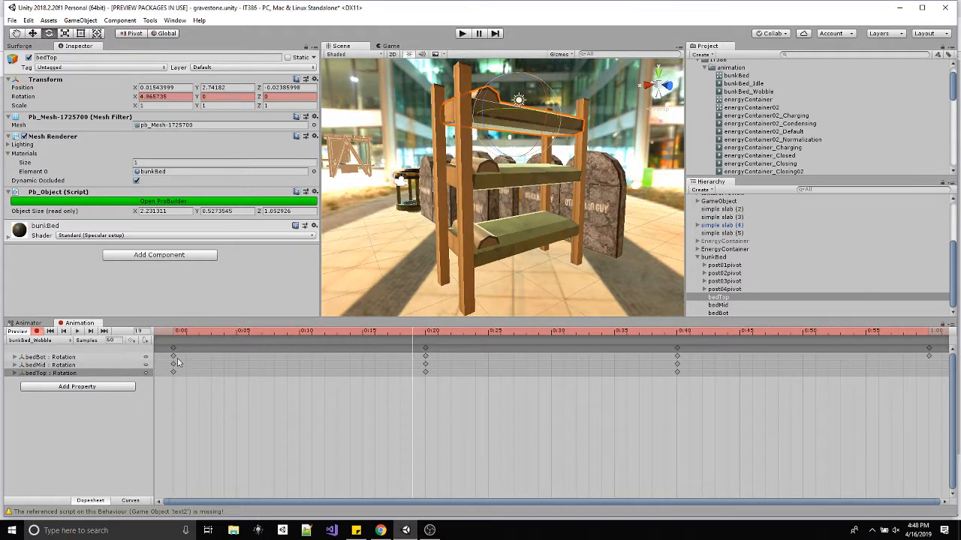
drag(165, 392, 168, 372)
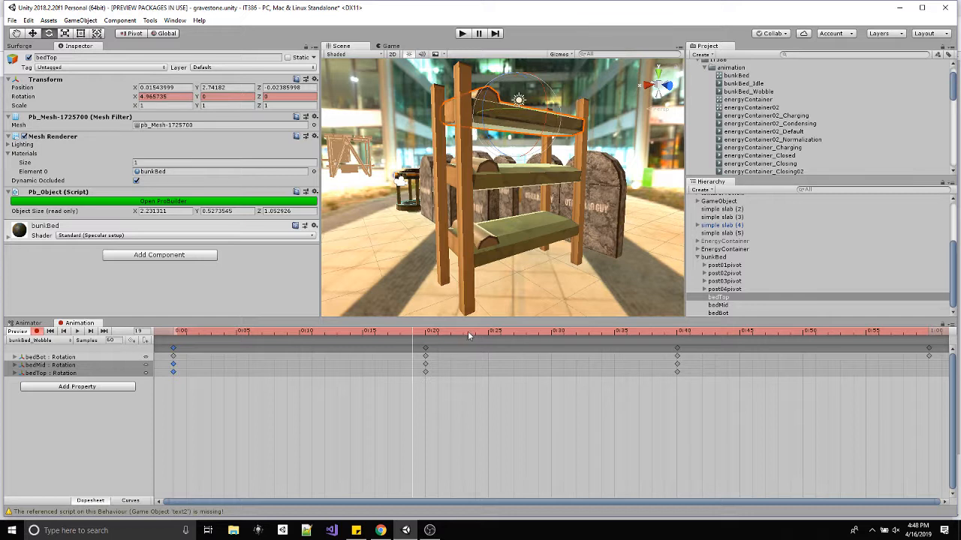
drag(469, 336, 930, 341)
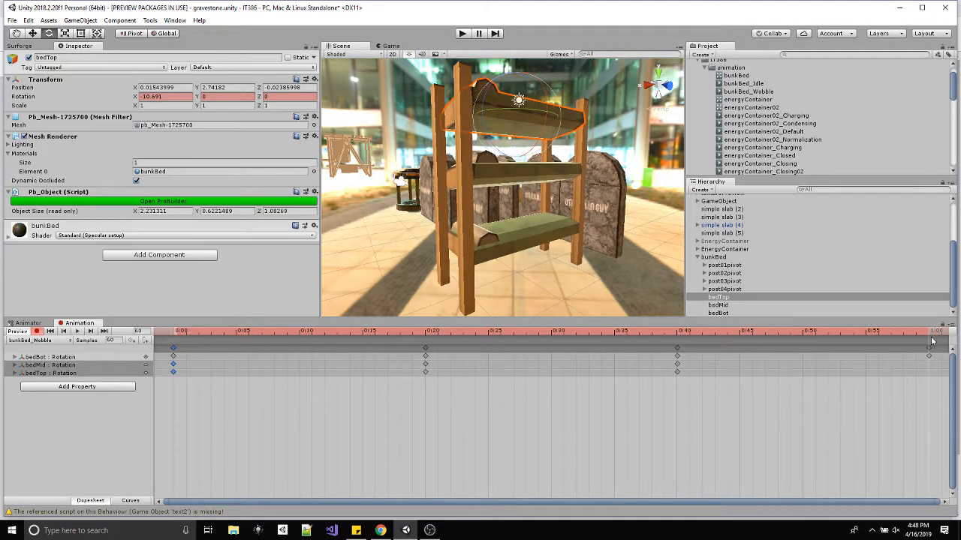
key(ctrl+v)
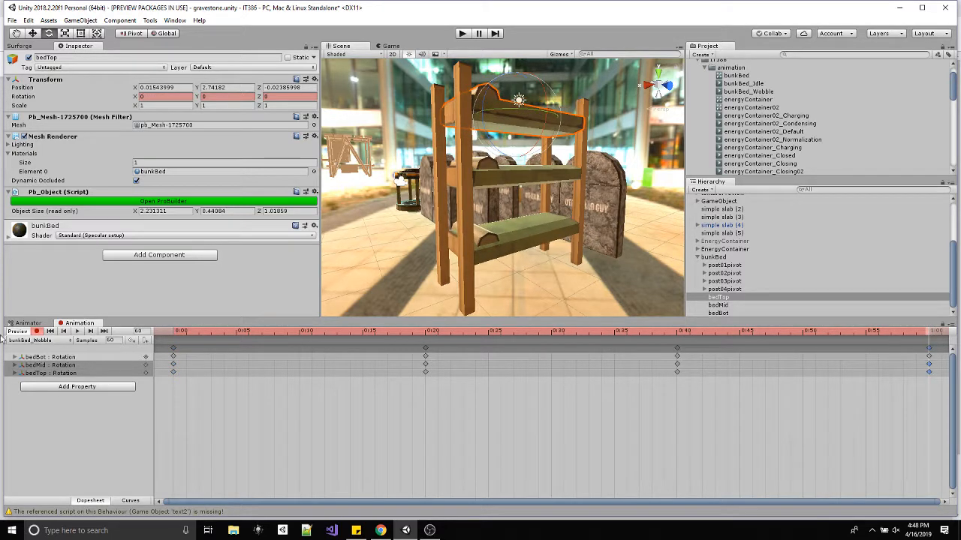
click(77, 331)
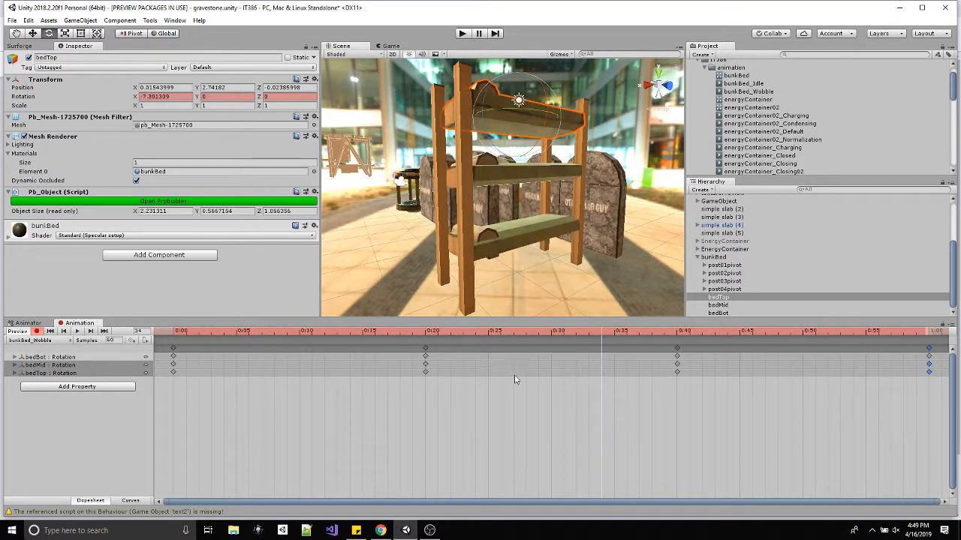
Stagger the middle keyframes by moving bedMid's to frames 9 and 32 and bedTop's to frames 15 and 45, and play the clip.
mouse_move(433, 354)
mouse_down()
mouse_move(483, 354)
mouse_move(342, 353)
mouse_move(426, 358)
mouse_up()
drag(336, 365, 362, 372)
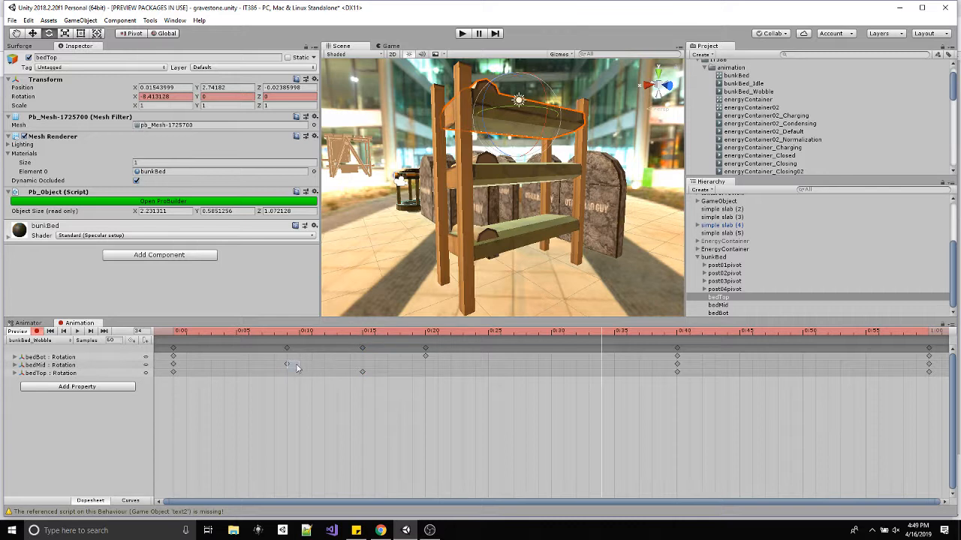
click(286, 365)
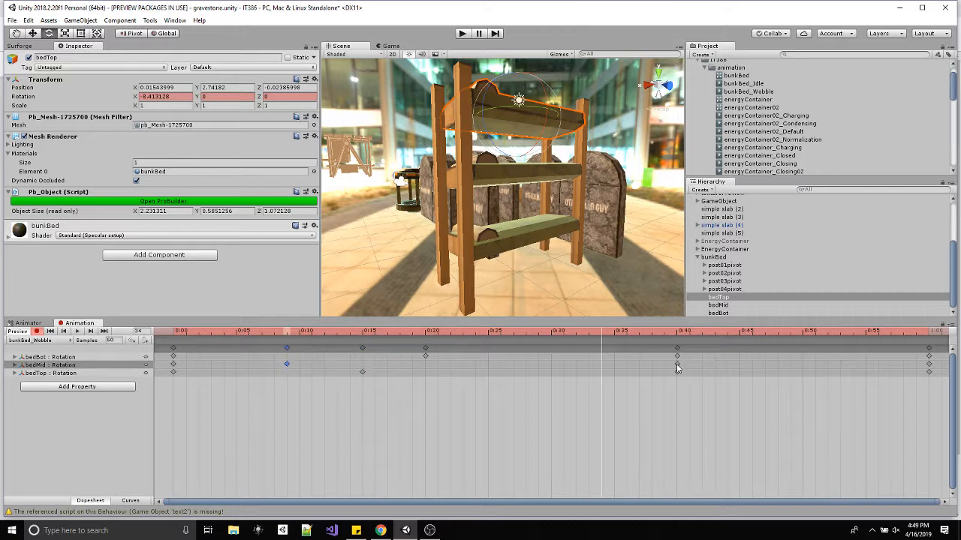
drag(677, 366, 577, 364)
drag(676, 373, 739, 372)
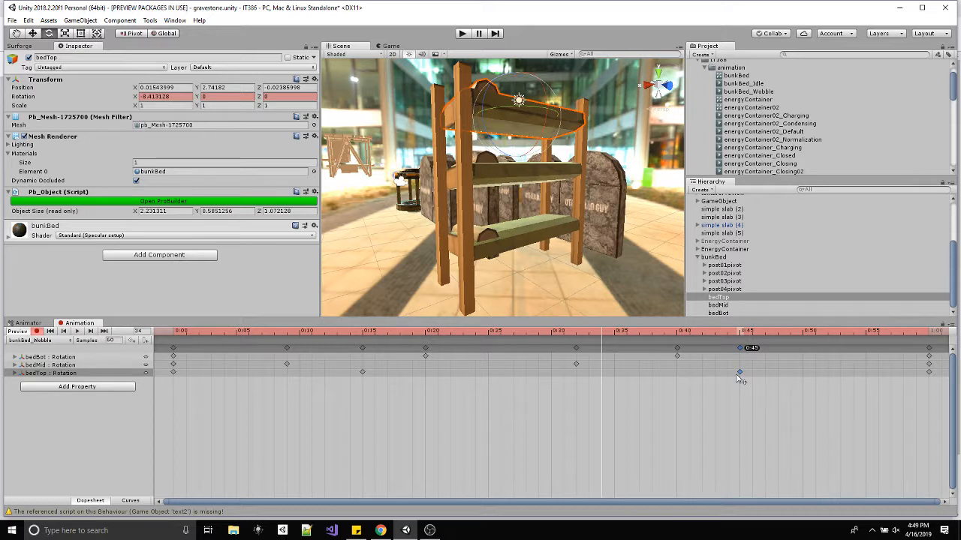
click(77, 332)
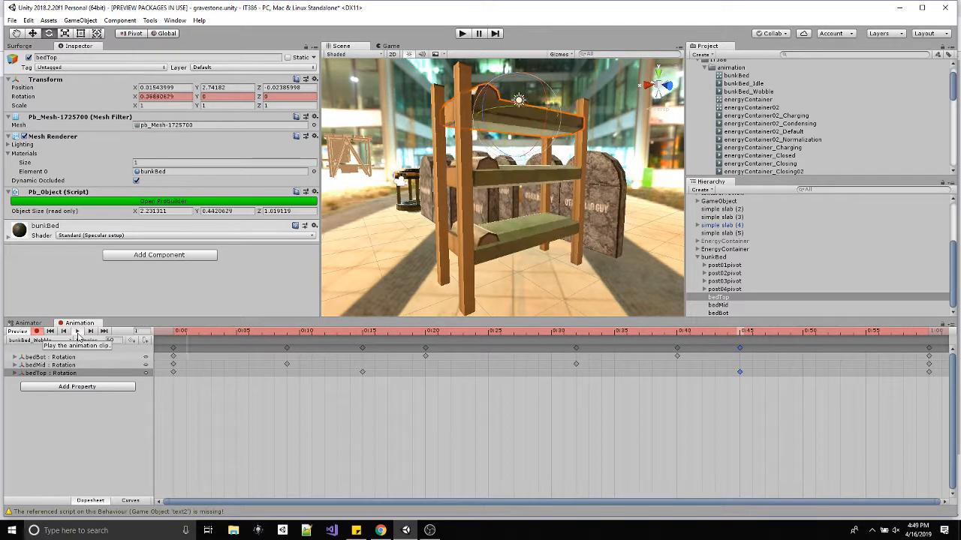
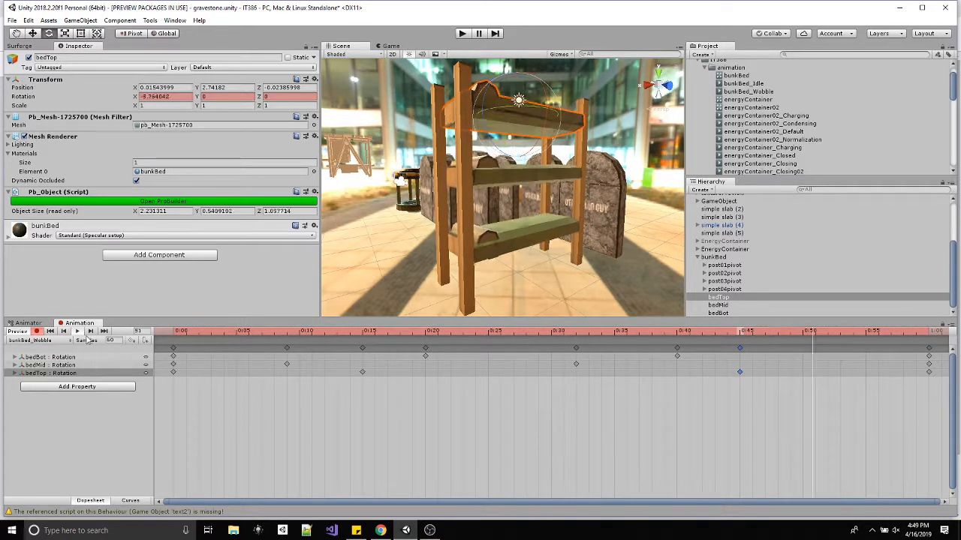
Show the wobble clip as curves, expand the rotation tracks of all three beds, and isolate bedBot's X rotation curve.
click(130, 501)
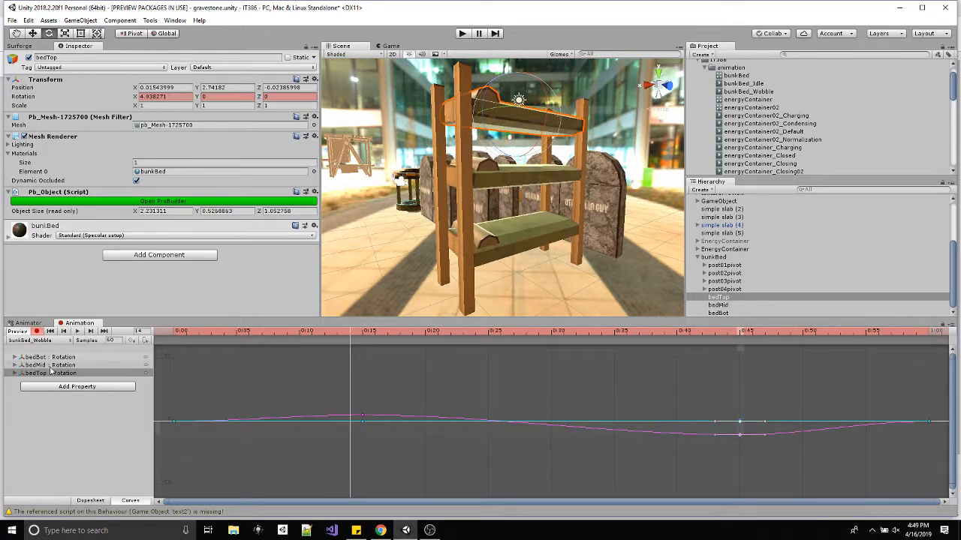
click(15, 358)
click(14, 389)
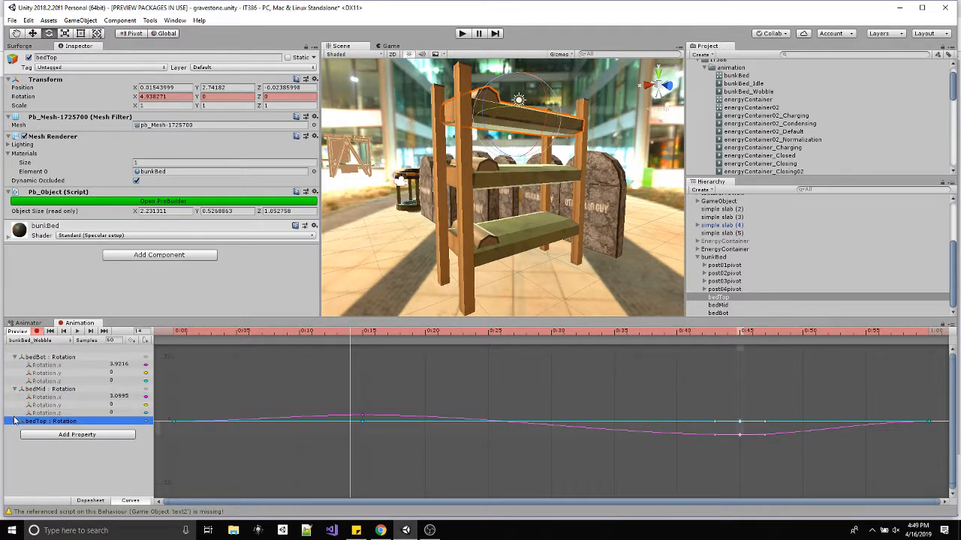
click(15, 421)
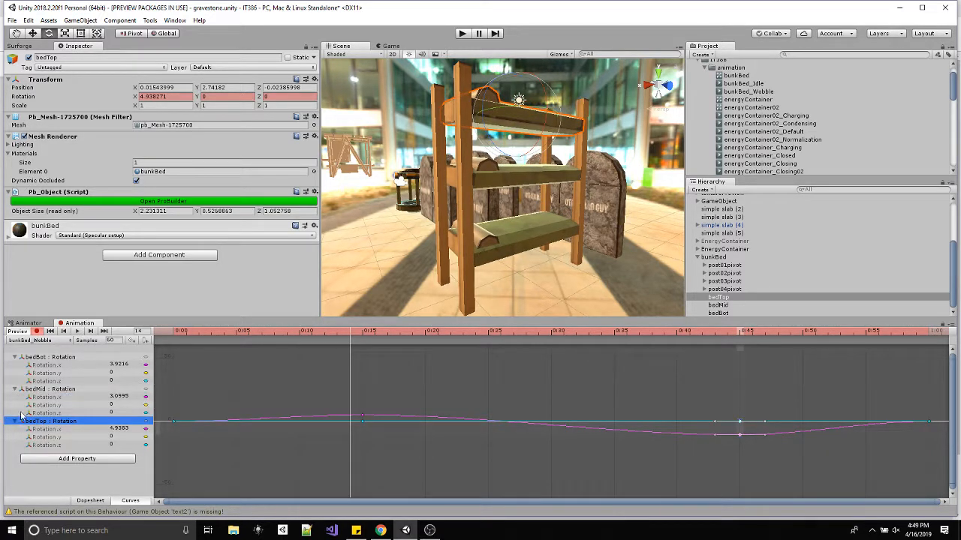
click(81, 365)
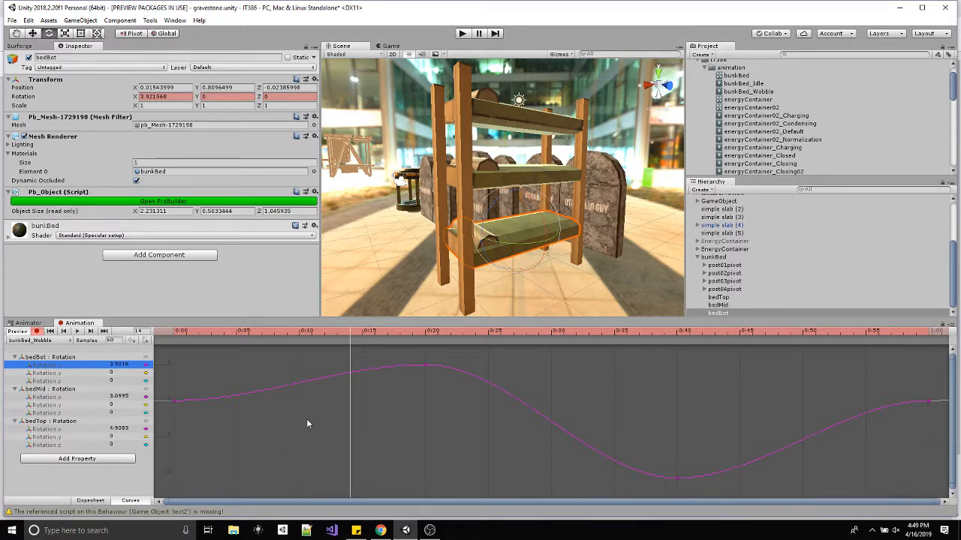
scroll(305, 420, down, 3)
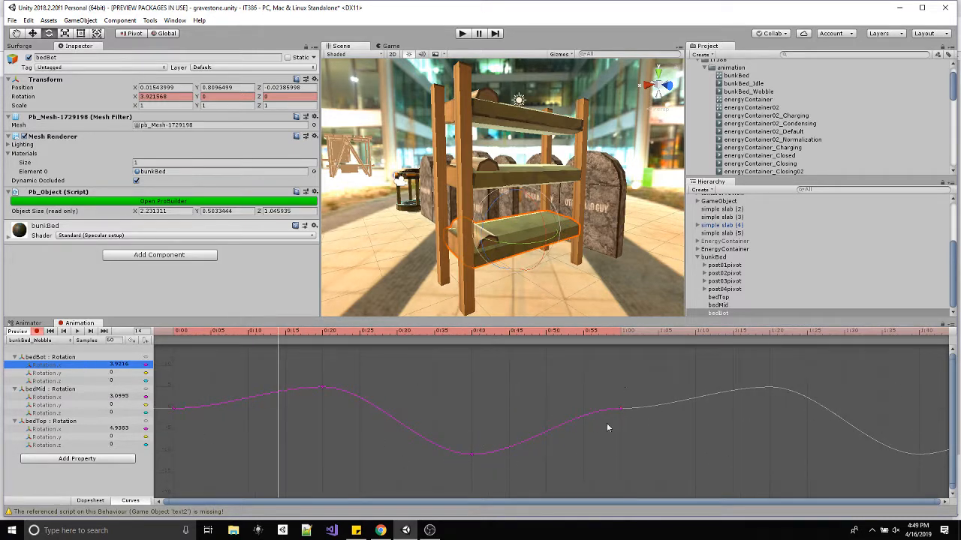
Tilt the start and end tangents of bedBot's X rotation curve, and move its peak to about frame 16 and its valley to about frame 42.
click(174, 409)
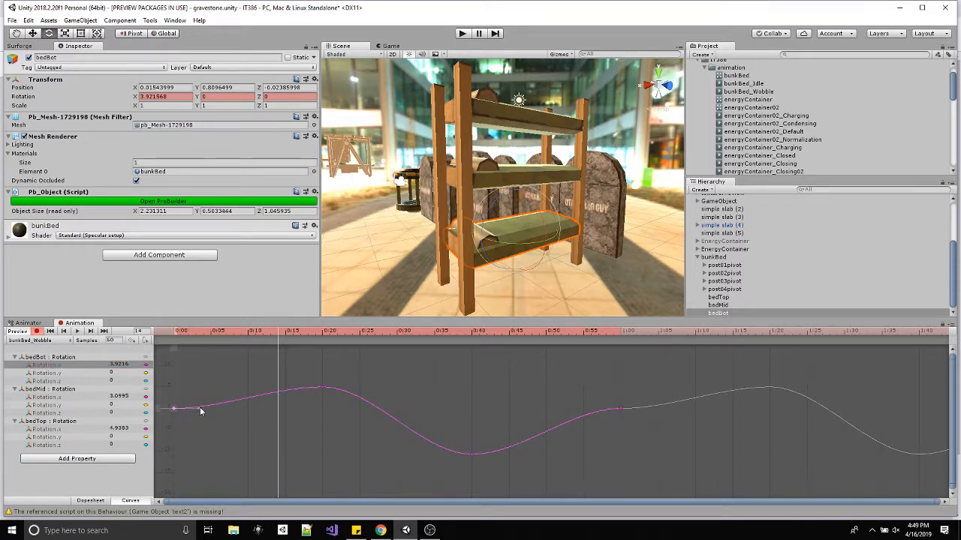
drag(197, 407, 198, 402)
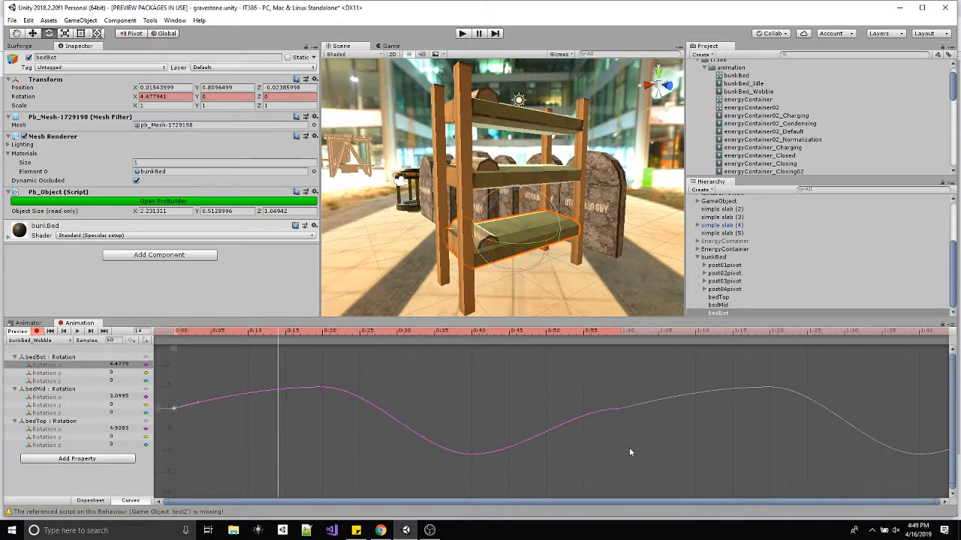
click(620, 410)
scroll(693, 441, down, 4)
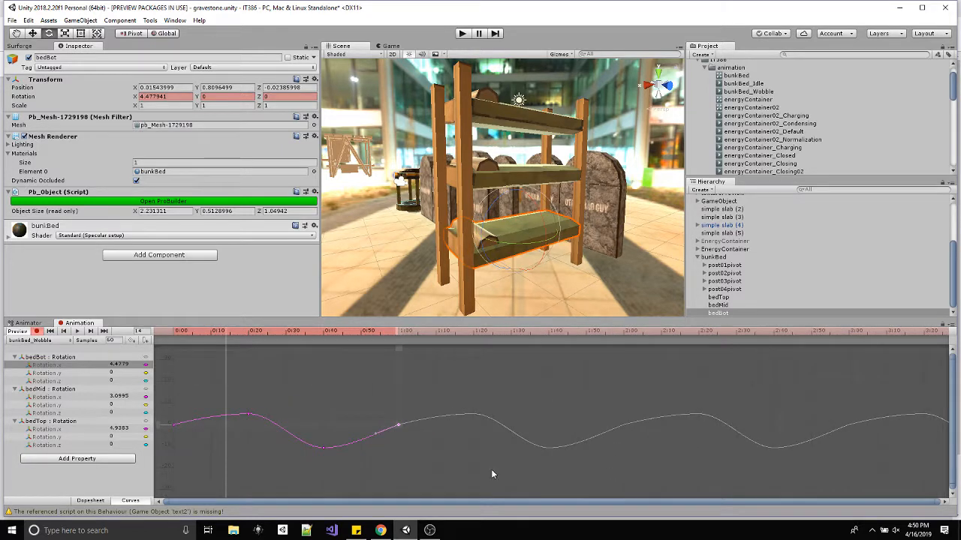
drag(250, 416, 232, 412)
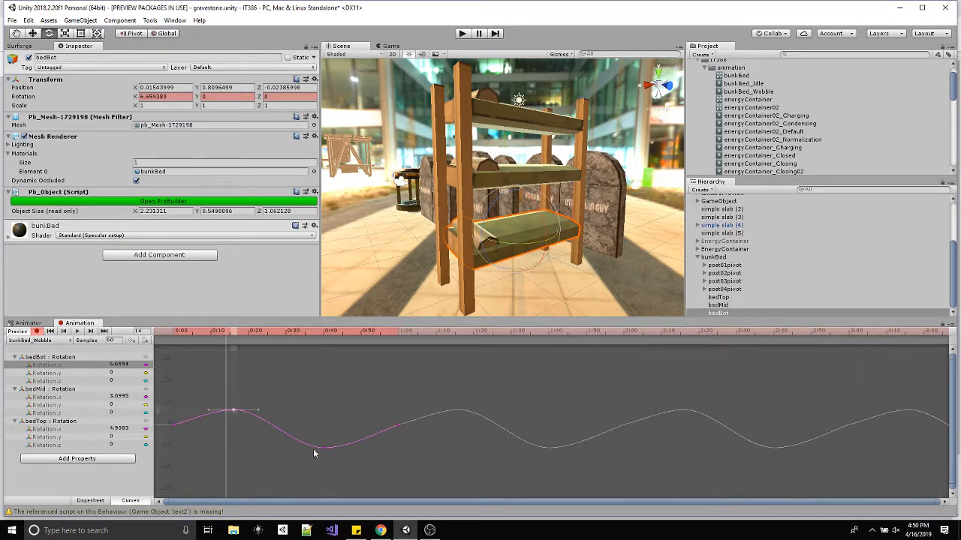
drag(323, 450, 330, 446)
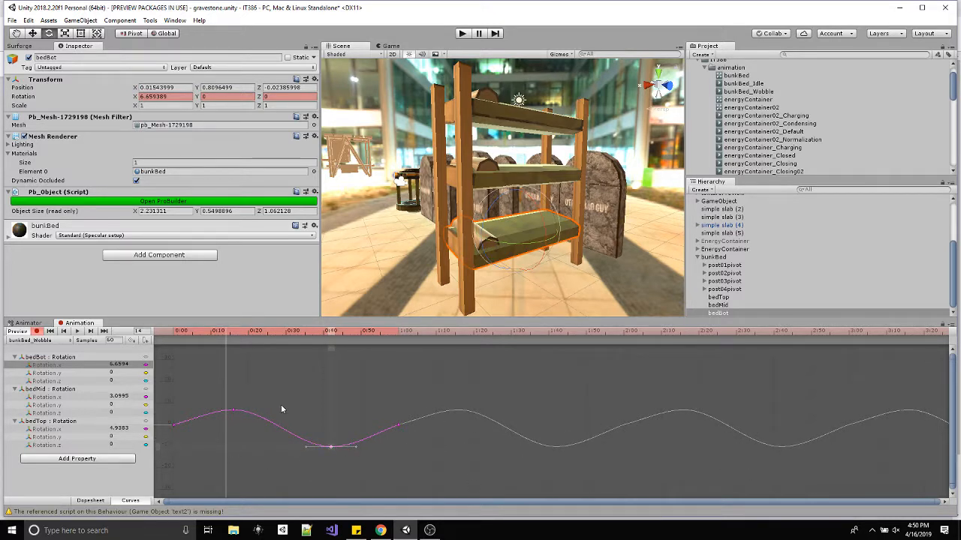
Tilt bedMid's start and end X rotation tangents, lower its valley to about -12.5 at frame 32, and shift its peak to about frame 10.
click(59, 399)
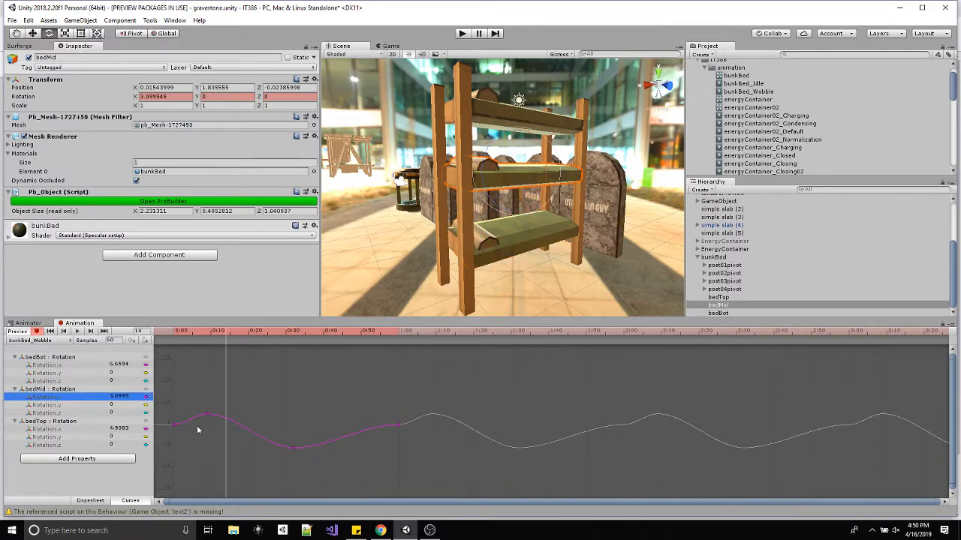
click(173, 425)
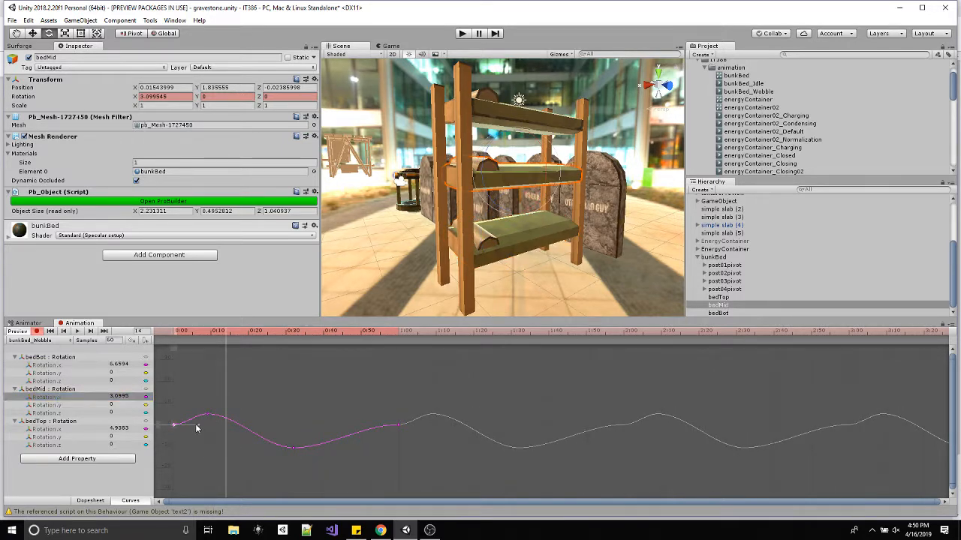
click(397, 424)
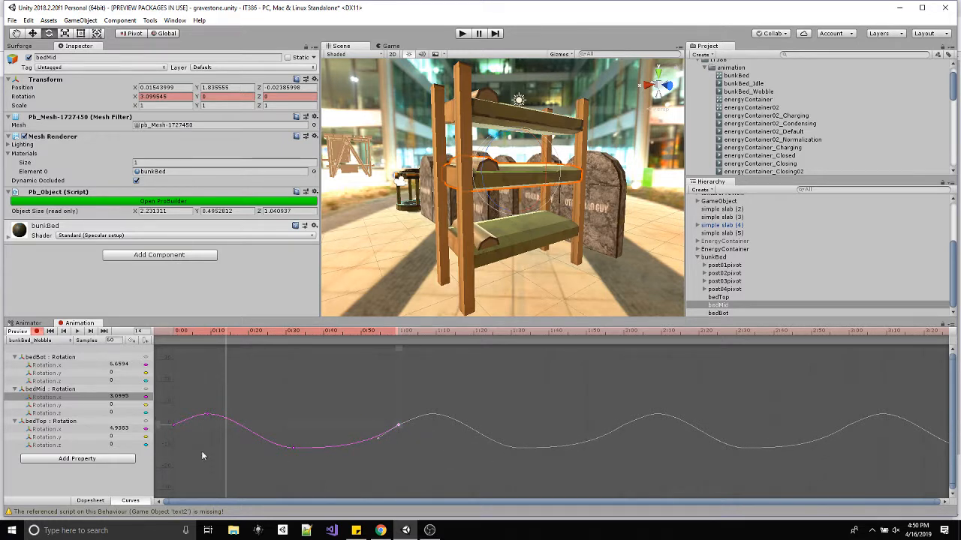
double_click(293, 450)
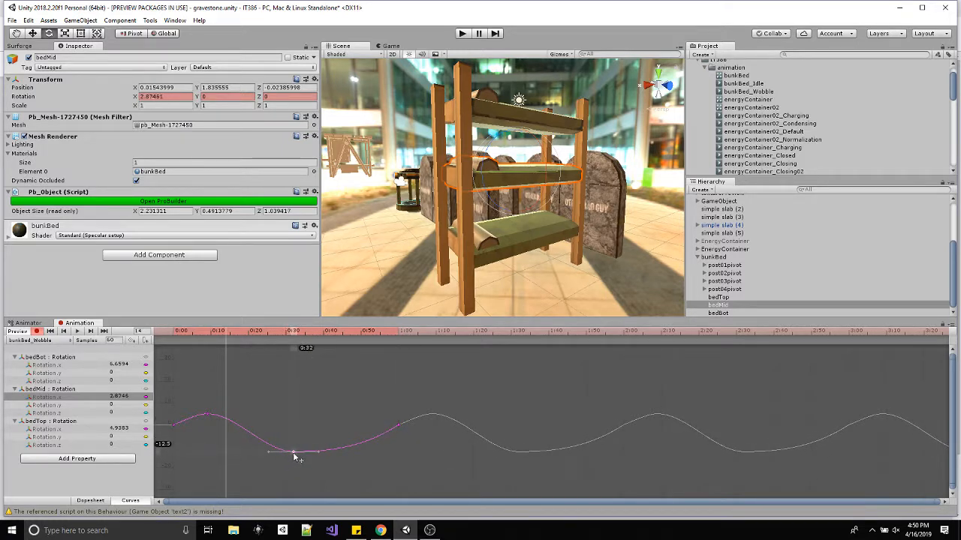
drag(377, 437, 376, 435)
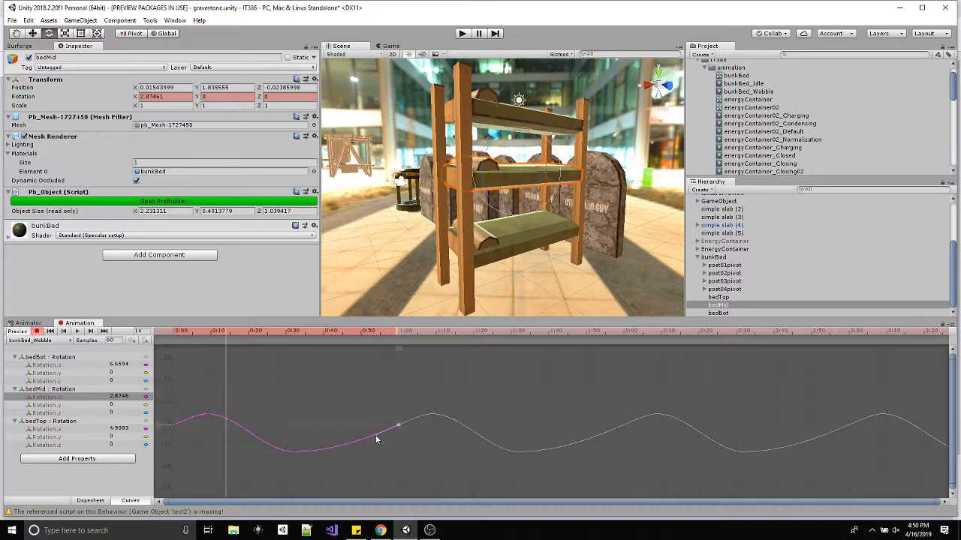
mouse_move(207, 415)
mouse_down()
mouse_move(221, 414)
mouse_move(211, 416)
mouse_up()
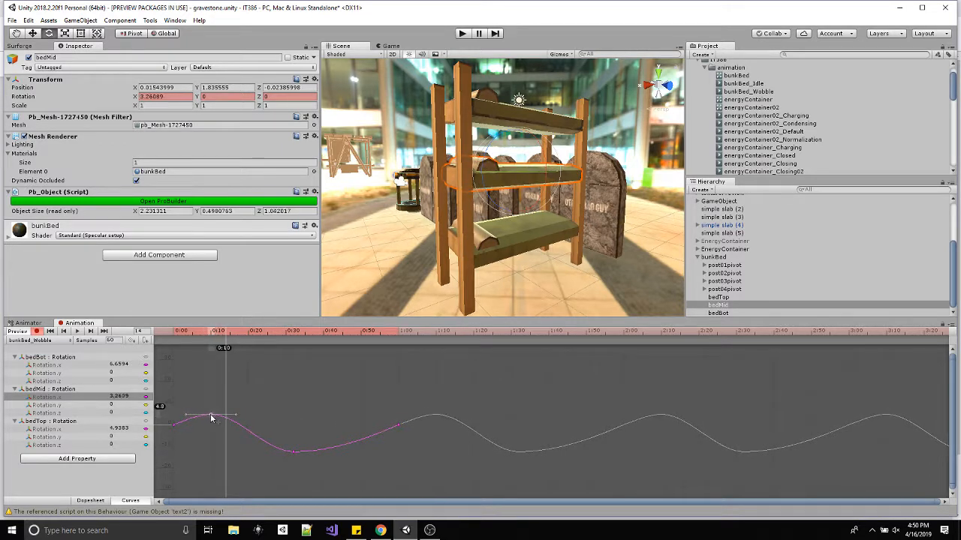
Raise the peak of bedTop's X rotation curve slightly and tilt its start and end tangents, undoing the accidental move of the last key.
click(53, 430)
drag(230, 415, 230, 412)
click(343, 448)
click(398, 424)
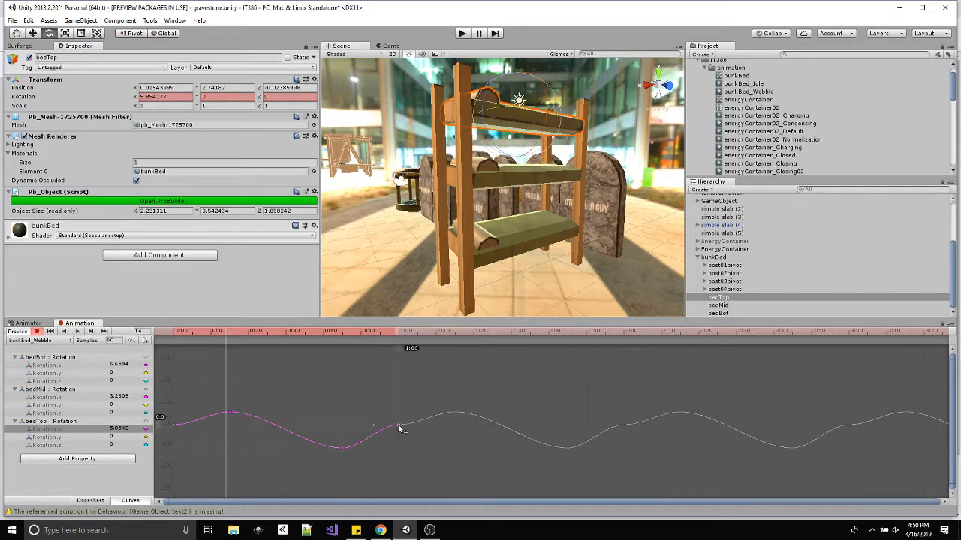
drag(375, 425, 379, 434)
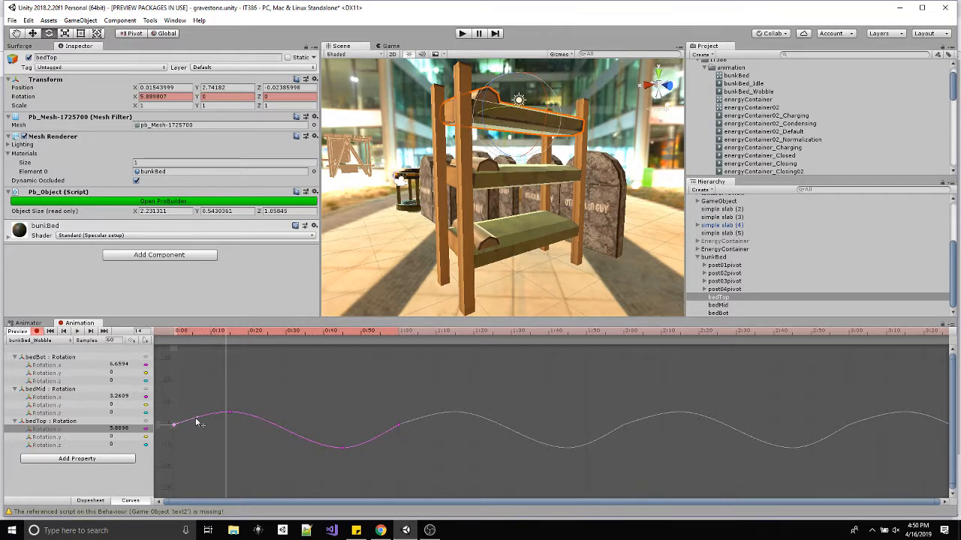
drag(195, 418, 196, 416)
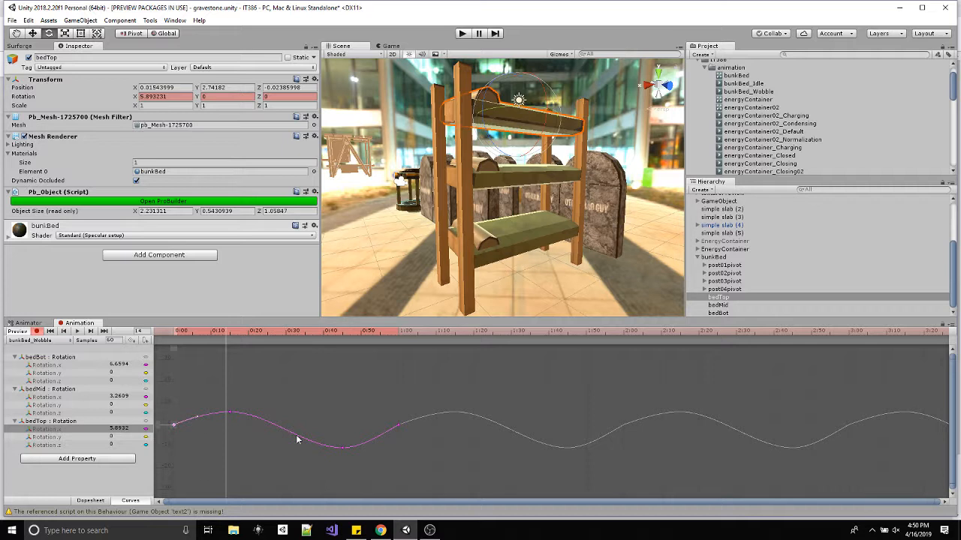
click(398, 426)
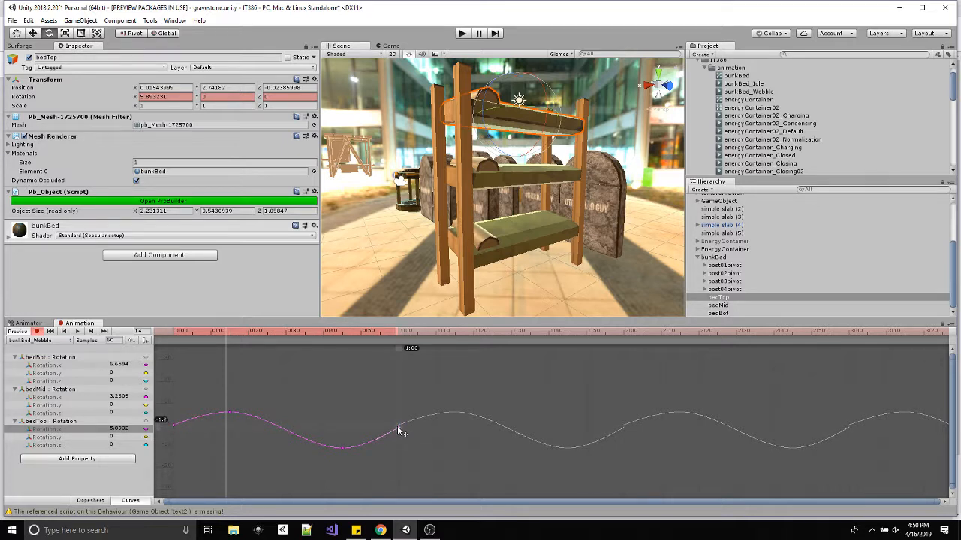
key(ctrl+z)
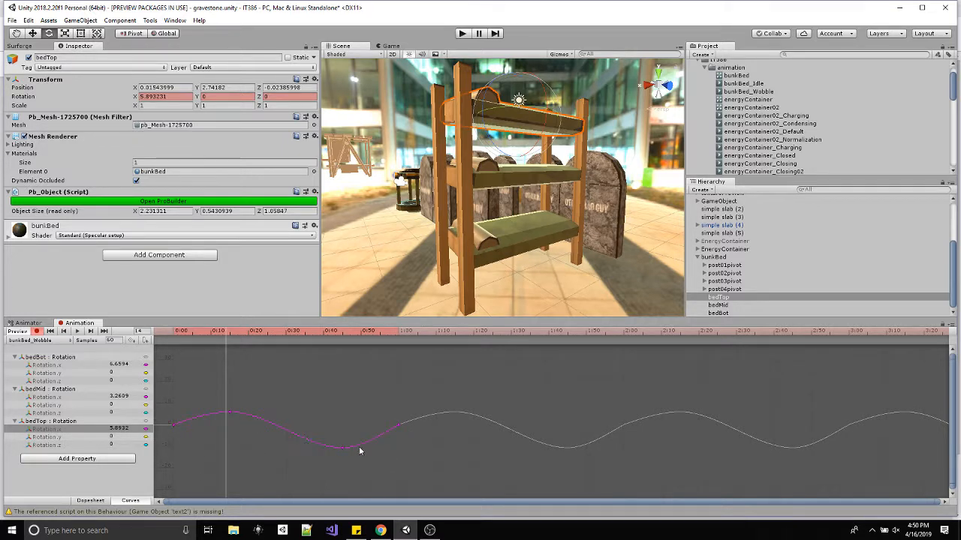
Play the wobble clip and examine the bunk bed's motion from several angles.
click(77, 332)
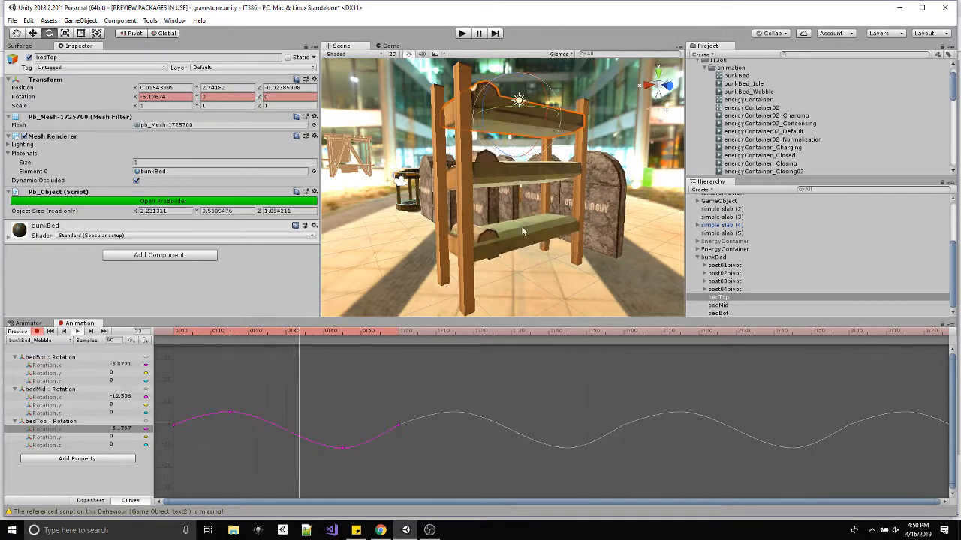
alt+drag(521, 226, 547, 245)
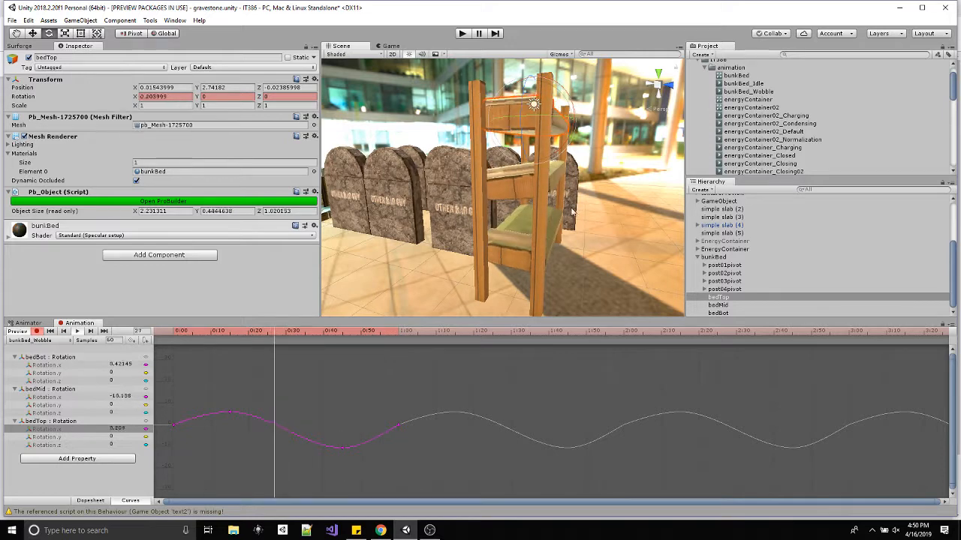
alt+drag(638, 201, 508, 233)
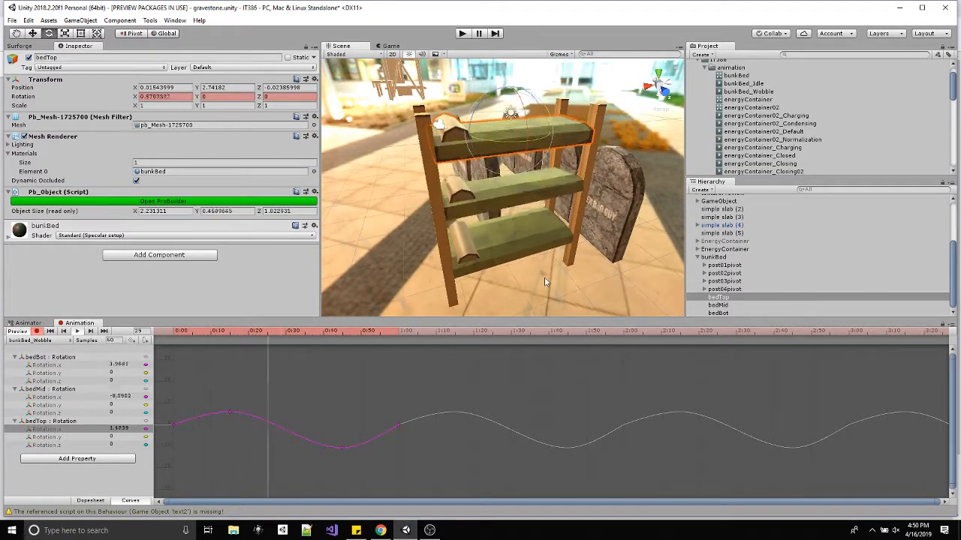
alt+drag(514, 248, 583, 204)
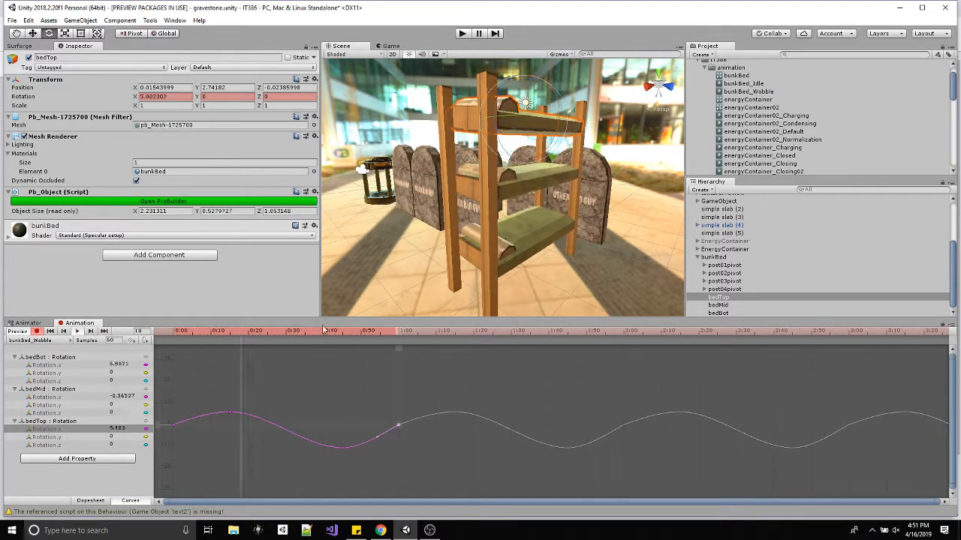
alt+drag(409, 244, 431, 271)
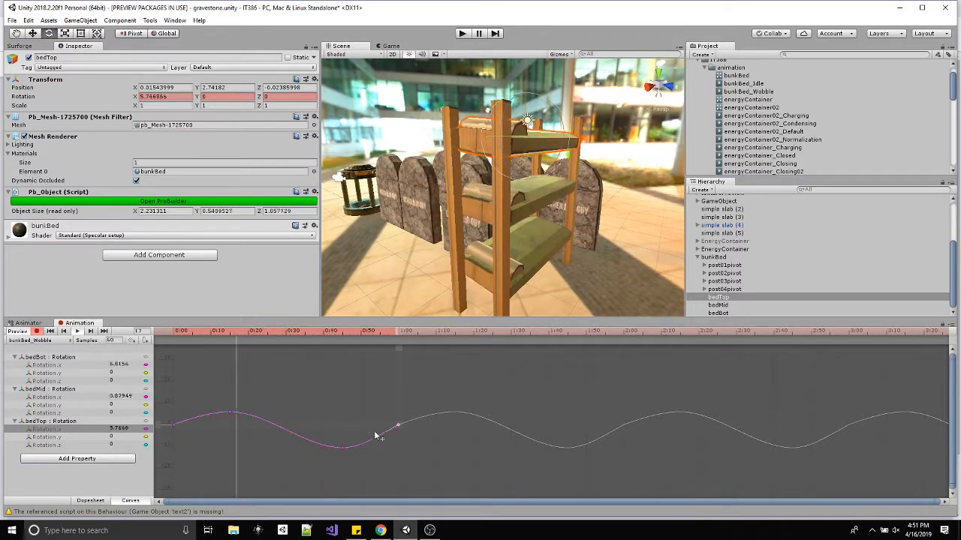
Try reversing the slope of the end tangent on bedTop's X rotation curve, and view the playing wobble from other angles.
drag(377, 436, 367, 411)
alt+drag(473, 114, 507, 192)
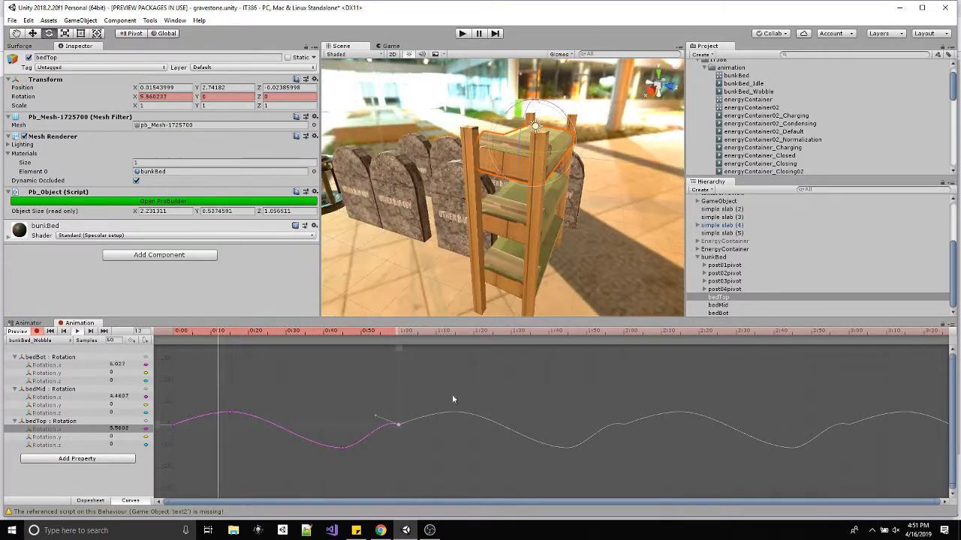
alt+drag(548, 125, 508, 150)
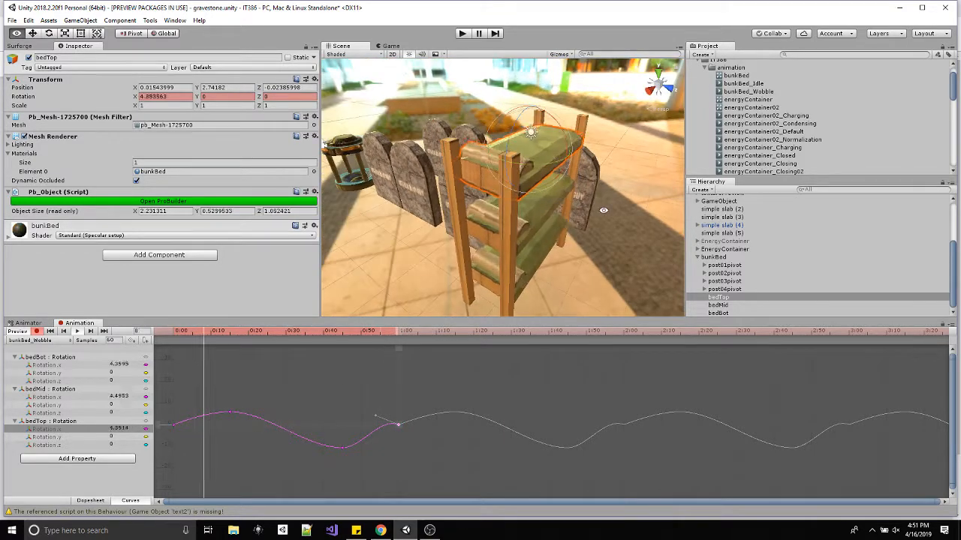
mouse_move(617, 194)
alt+mouse_down()
mouse_move(517, 221)
mouse_move(619, 182)
alt+mouse_up()
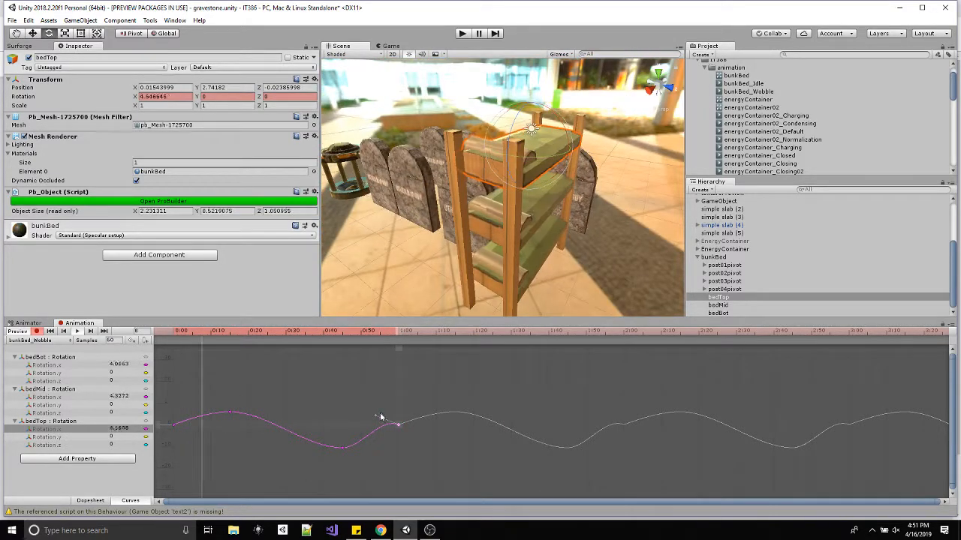
Exaggerate bedTop's X rotation curve by lowering its valley to about -17 near frame 44, raising its peak, and steepening the start tangent.
drag(379, 416, 337, 460)
drag(230, 411, 232, 372)
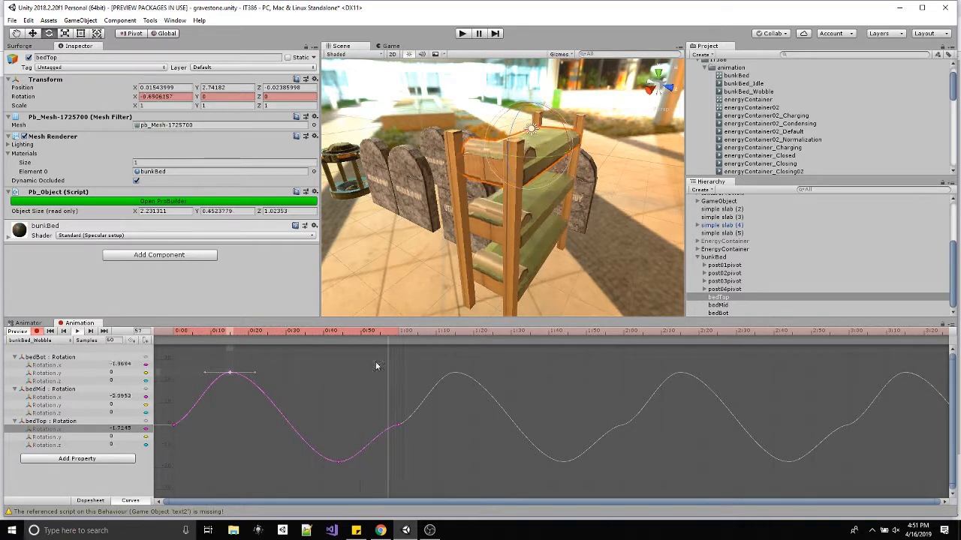
drag(230, 372, 195, 409)
click(178, 425)
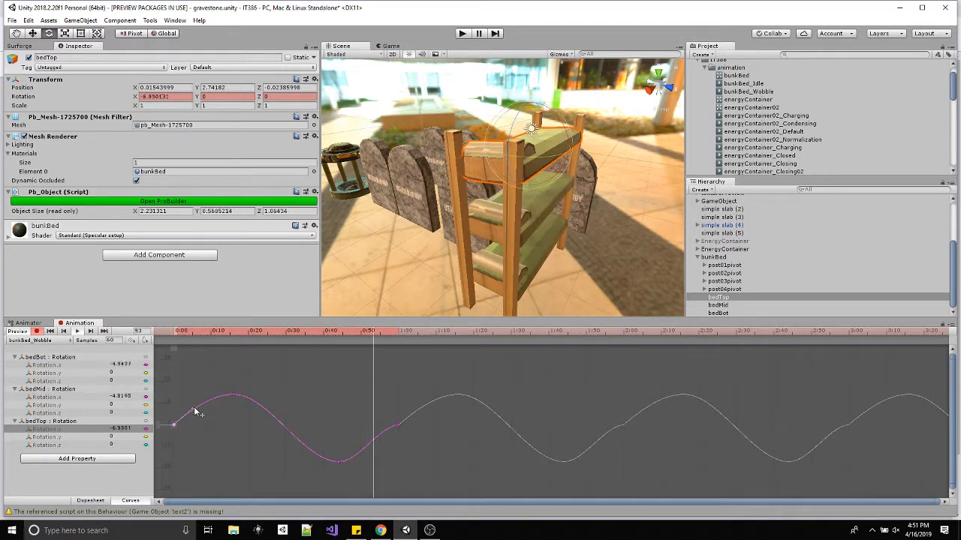
Adjust the end tangent of bedTop's X rotation curve to slope the other way, and move its peak slightly lower to about frame 18.
click(397, 426)
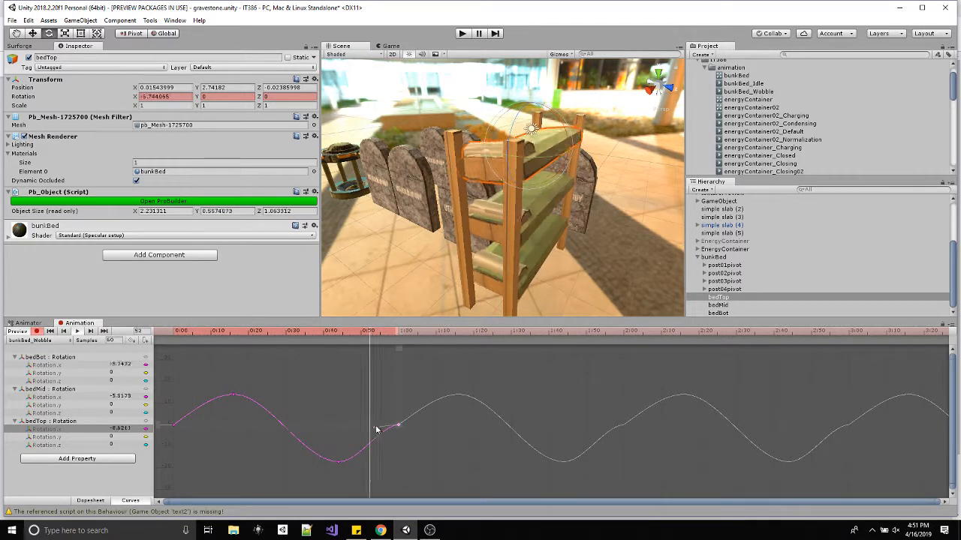
drag(374, 427, 376, 421)
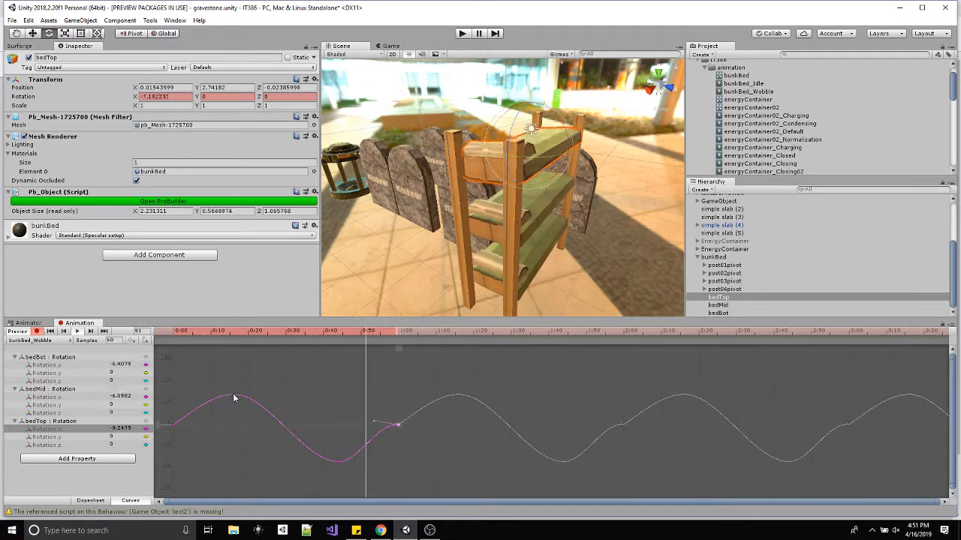
drag(233, 394, 241, 399)
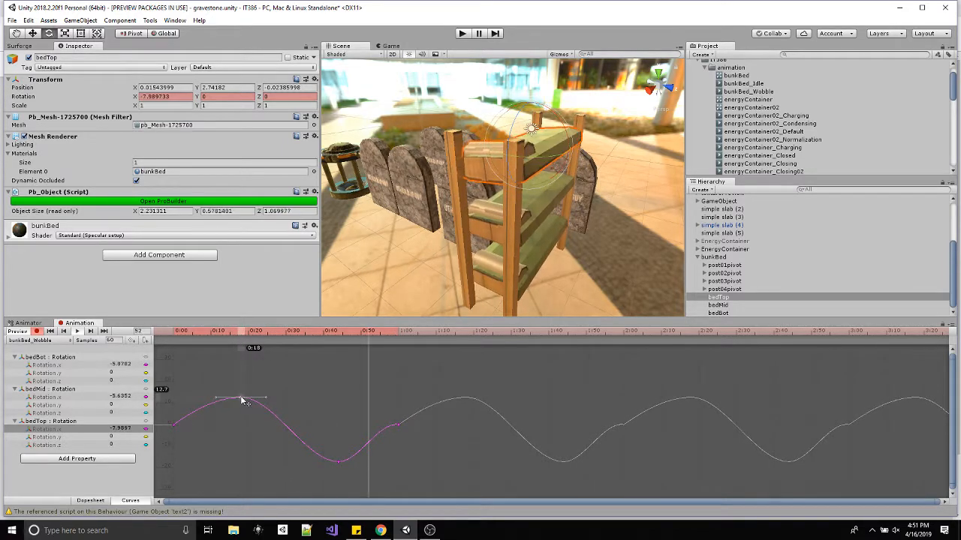
Move the peak of bedMid's X rotation curve to about frame 12 and its valley to about frame 28, and steepen its end tangent.
click(49, 397)
drag(249, 400, 218, 406)
mouse_move(292, 450)
mouse_down()
mouse_move(333, 453)
mouse_move(262, 445)
mouse_move(278, 442)
mouse_up()
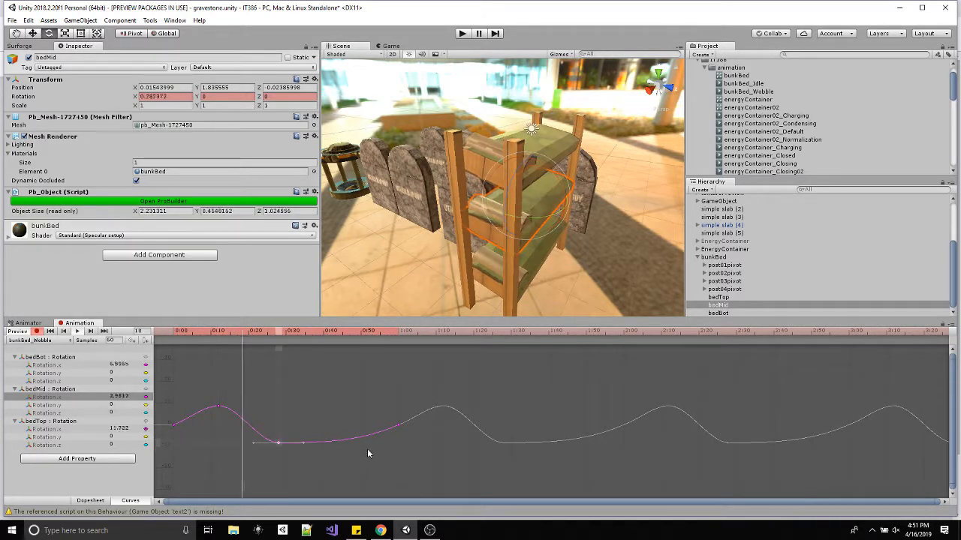
click(398, 425)
mouse_move(376, 433)
mouse_down()
mouse_move(369, 419)
mouse_move(374, 446)
mouse_move(376, 436)
mouse_up()
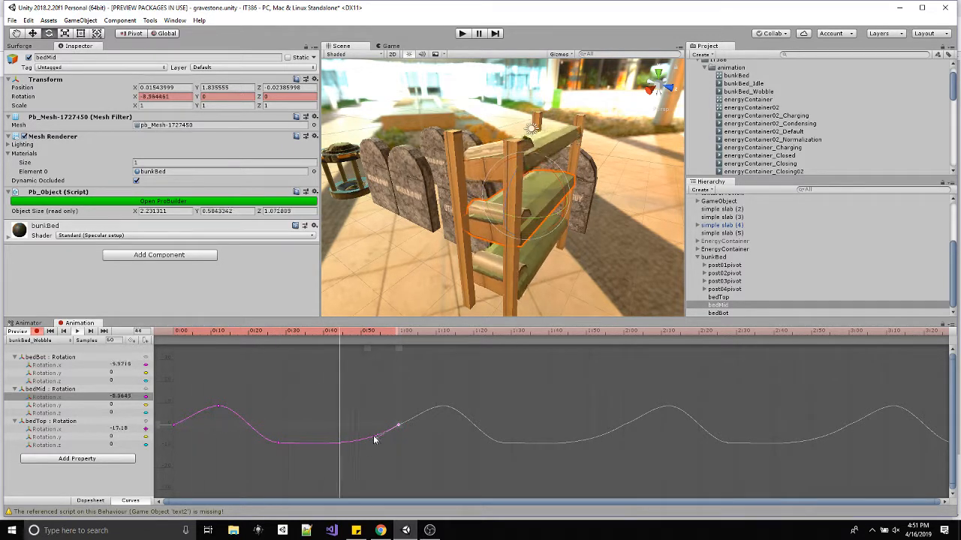
Soften bedMid's X rotation curve by moving its valley to about -12.5 near frame 39 and its peak slightly lower near frame 16.
drag(374, 435, 372, 435)
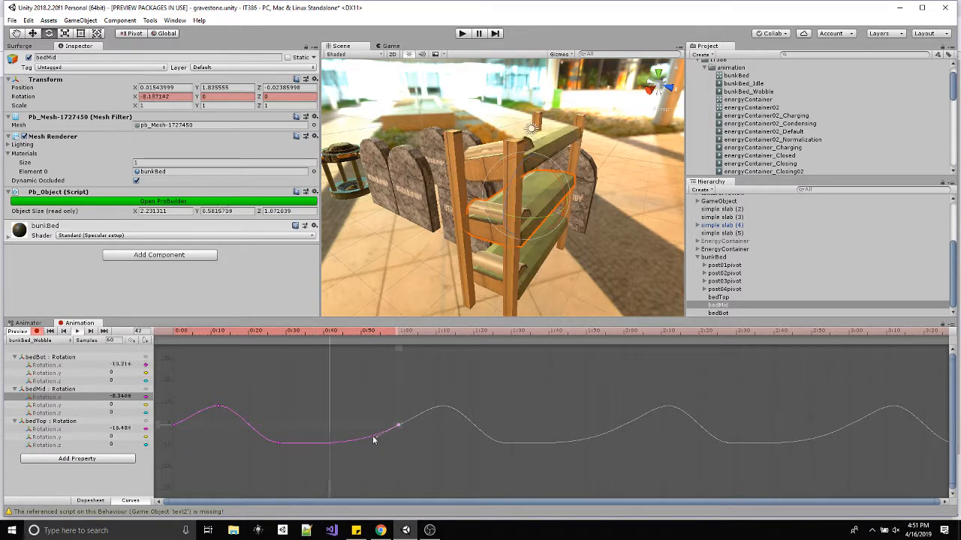
drag(280, 442, 318, 454)
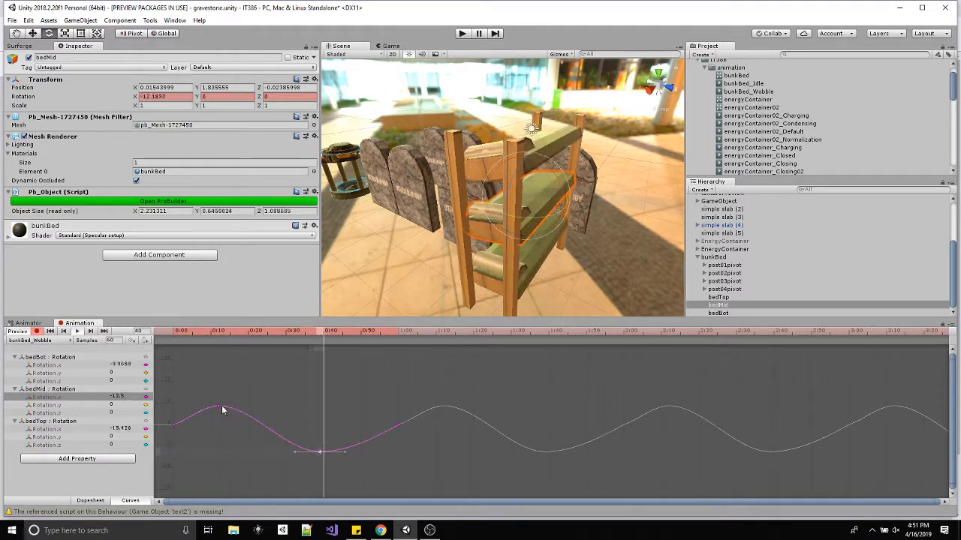
mouse_move(222, 405)
mouse_down()
mouse_move(211, 407)
mouse_move(257, 413)
mouse_move(239, 397)
mouse_move(250, 413)
mouse_move(203, 412)
mouse_move(214, 440)
mouse_move(260, 419)
mouse_move(236, 415)
mouse_up()
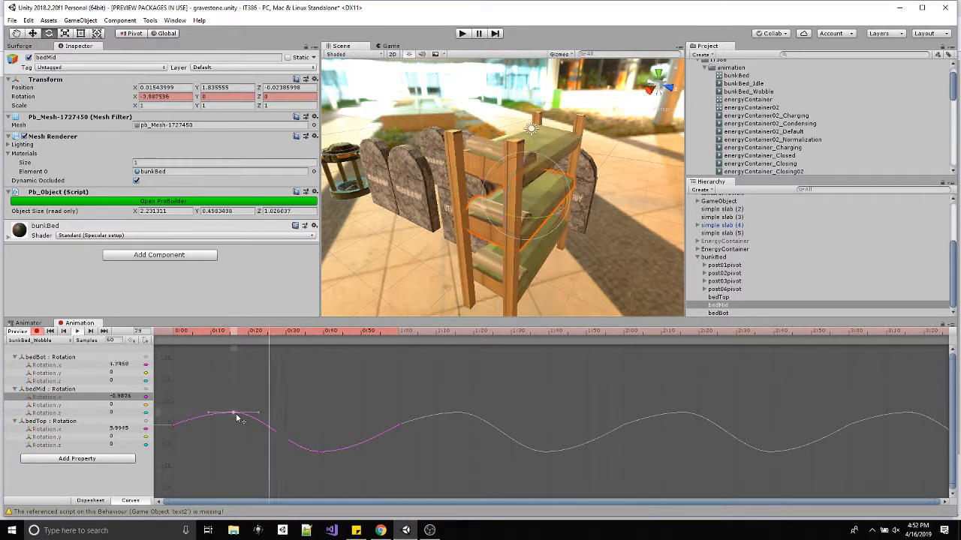
Invert bedMid's X rotation curve with its valley near frame 13 and peak near frame 44, and slope both end tangents to match.
drag(237, 415, 323, 412)
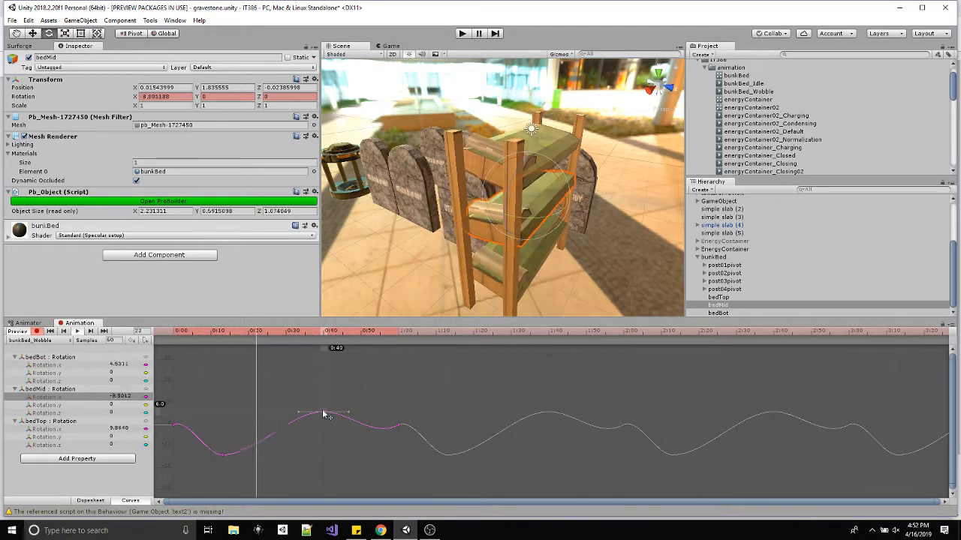
click(399, 425)
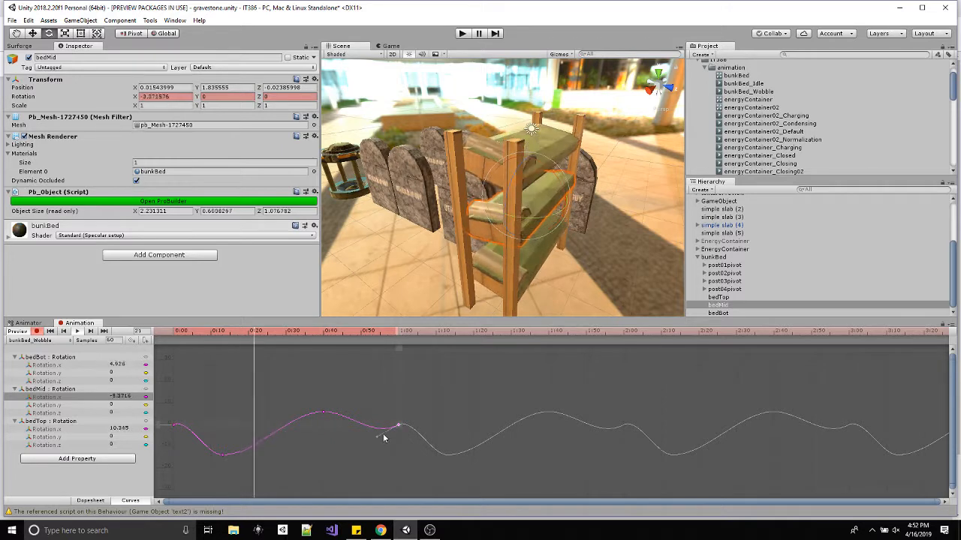
drag(383, 438, 377, 420)
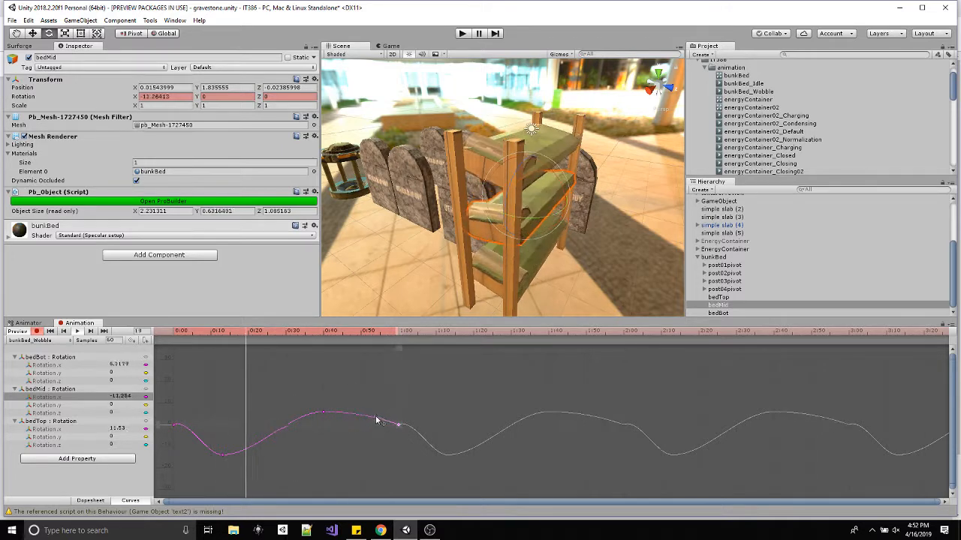
click(175, 427)
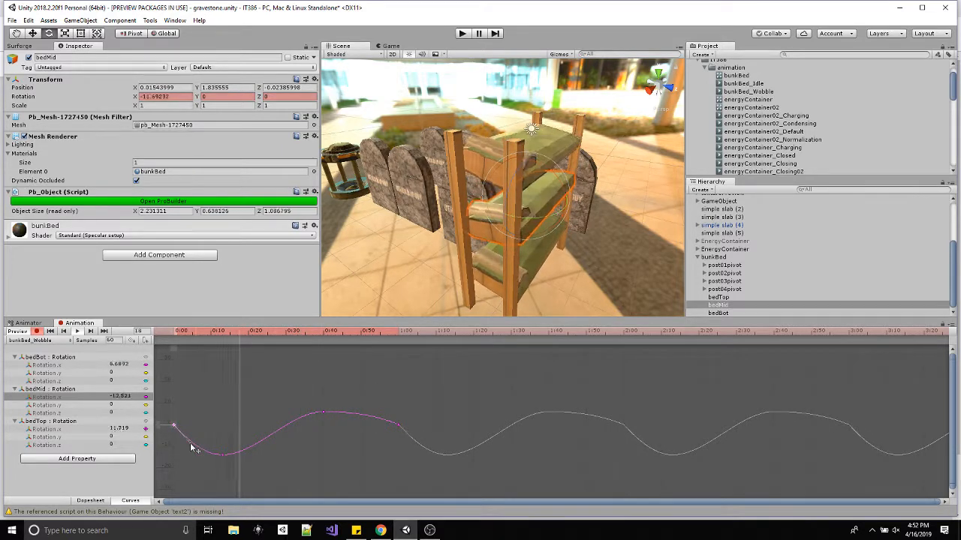
drag(322, 412, 337, 410)
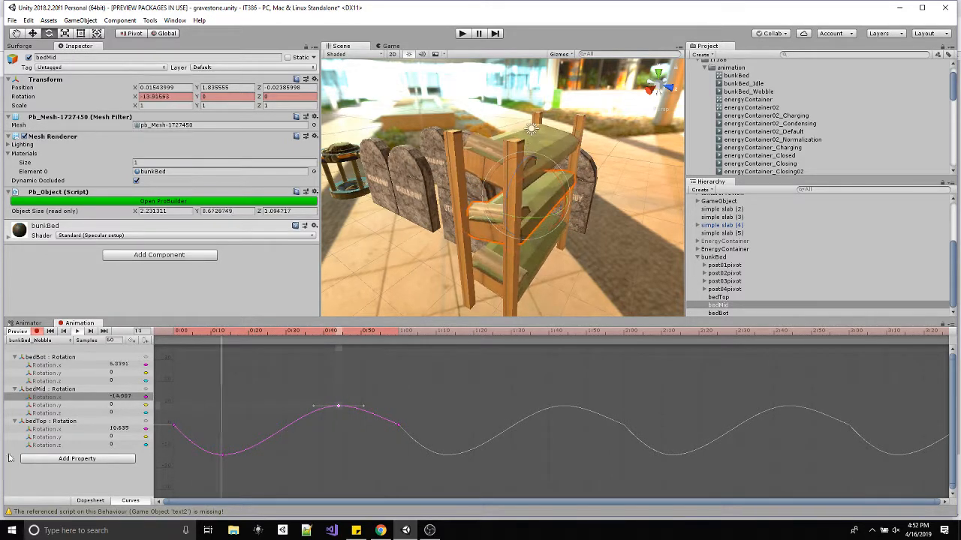
Select bedBot's X rotation curve, view the wobble from the long side of the bed, and stop recording and playback.
click(45, 365)
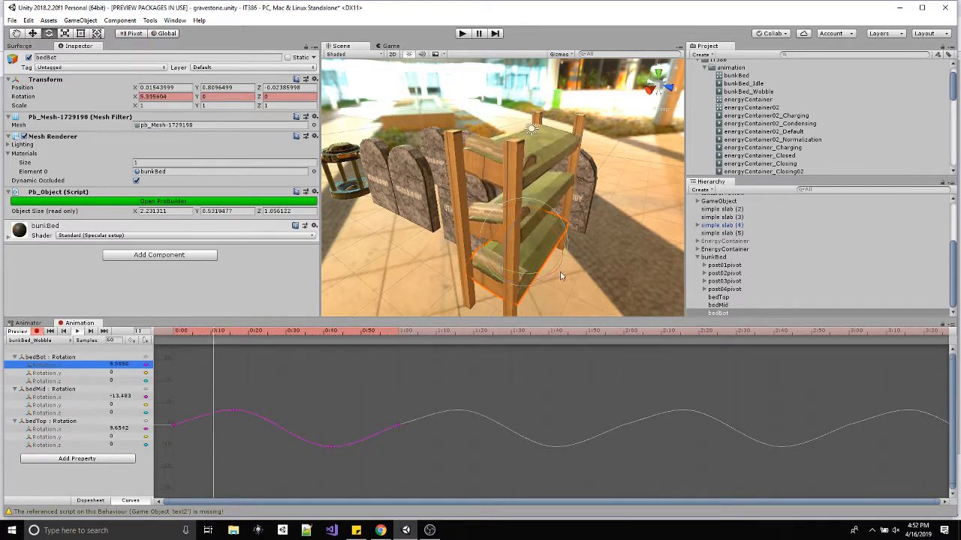
alt+drag(560, 276, 452, 213)
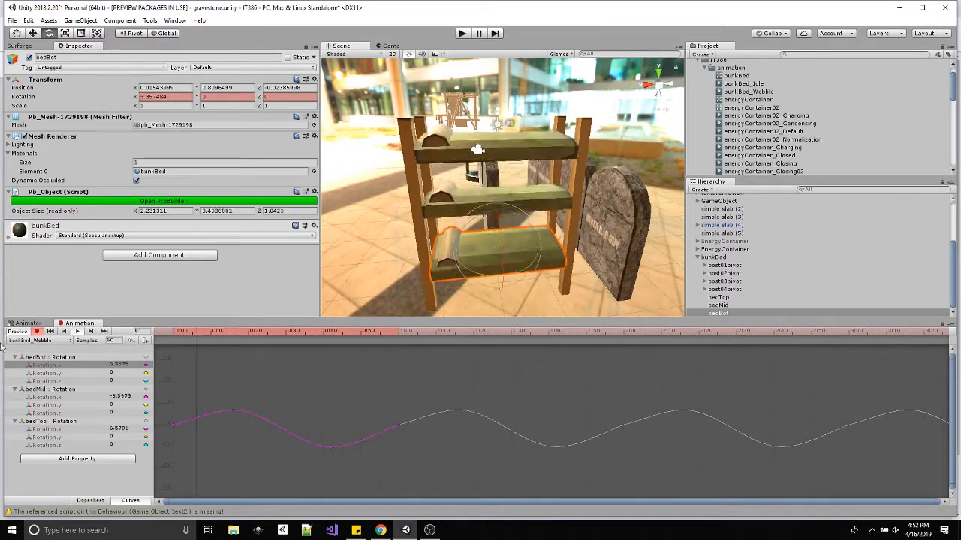
click(37, 331)
click(77, 331)
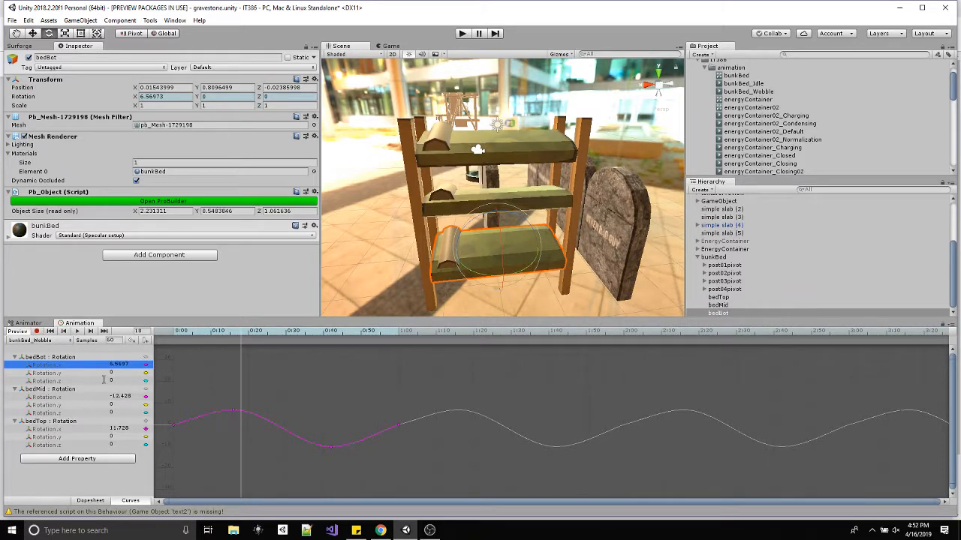
Move the bunkBed_Wobble state further below bunkBed_Idle in the Animator graph.
click(28, 323)
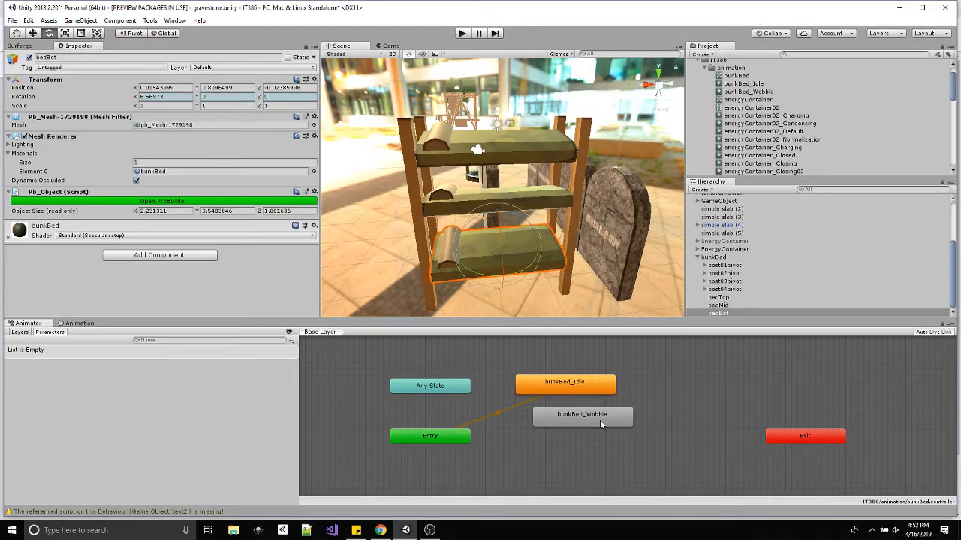
drag(600, 424, 631, 451)
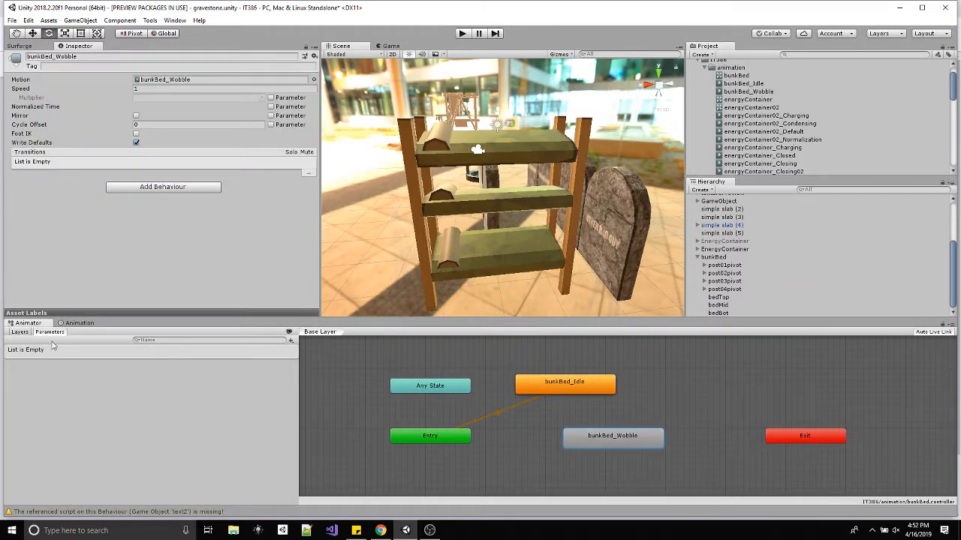
Create a new animation clip for the bunk bed and save it as bunkBed_Collapse.
click(78, 324)
click(36, 341)
click(45, 376)
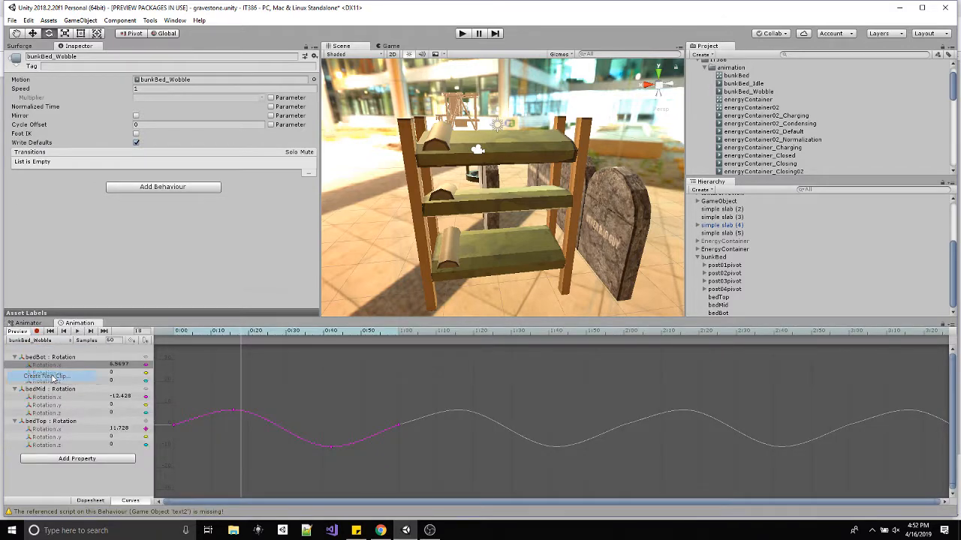
text(bun)
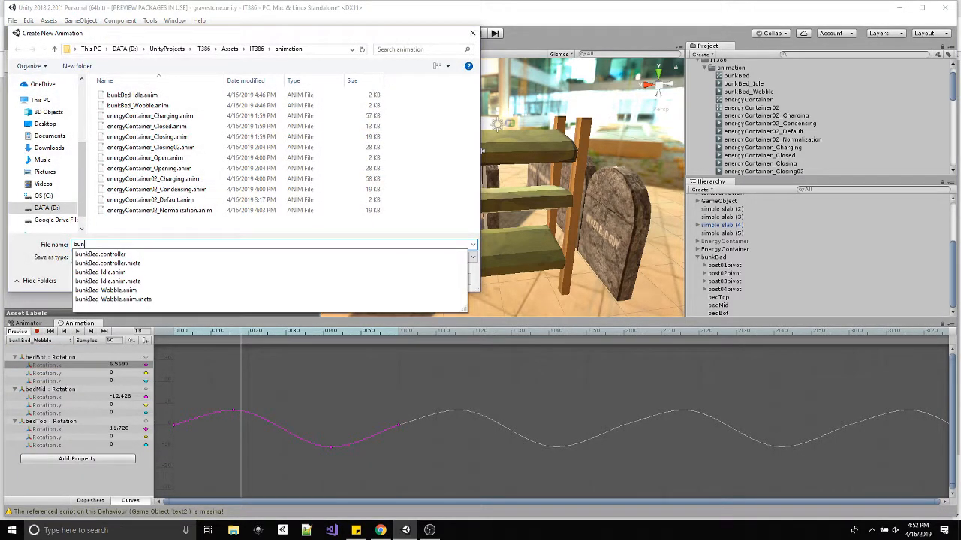
text(kBed_)
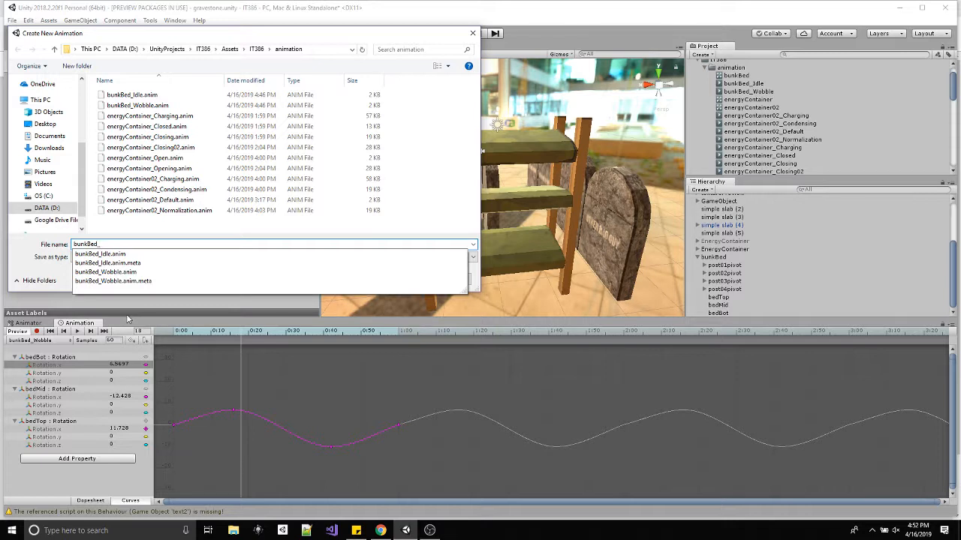
text(c)
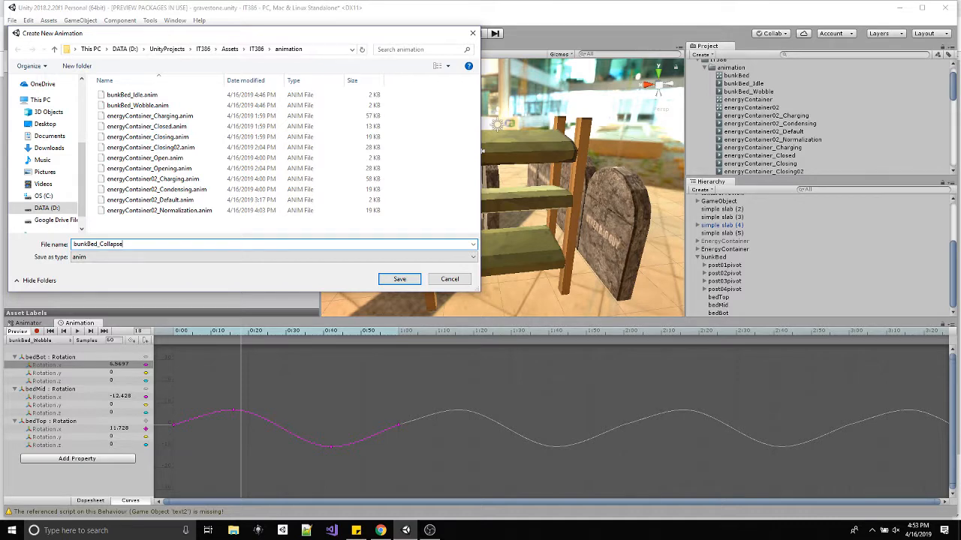
click(387, 279)
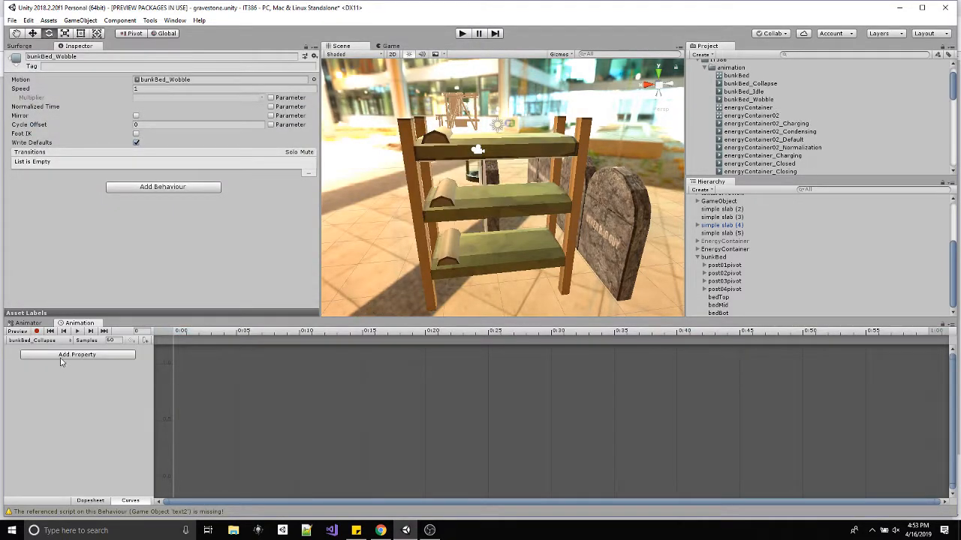
Record a keyframe at frame 30 with bedTop lowered to Y 2.138 just above bedMid, and show the keyframes in the Dopesheet.
drag(350, 332, 532, 347)
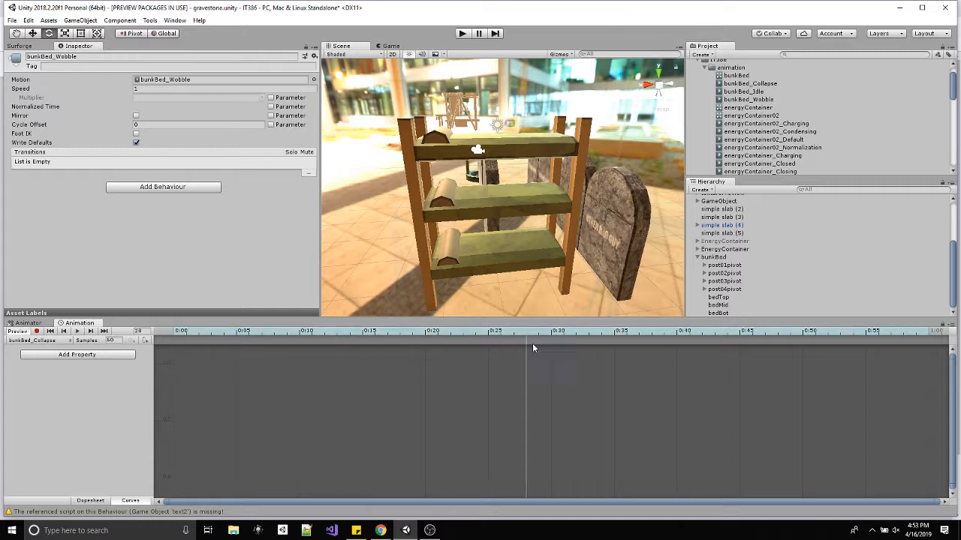
click(37, 331)
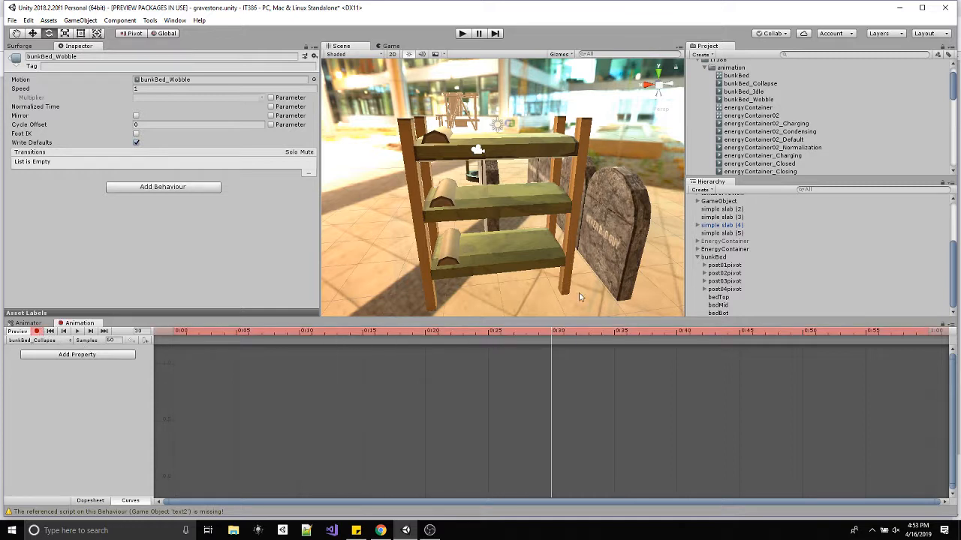
click(722, 298)
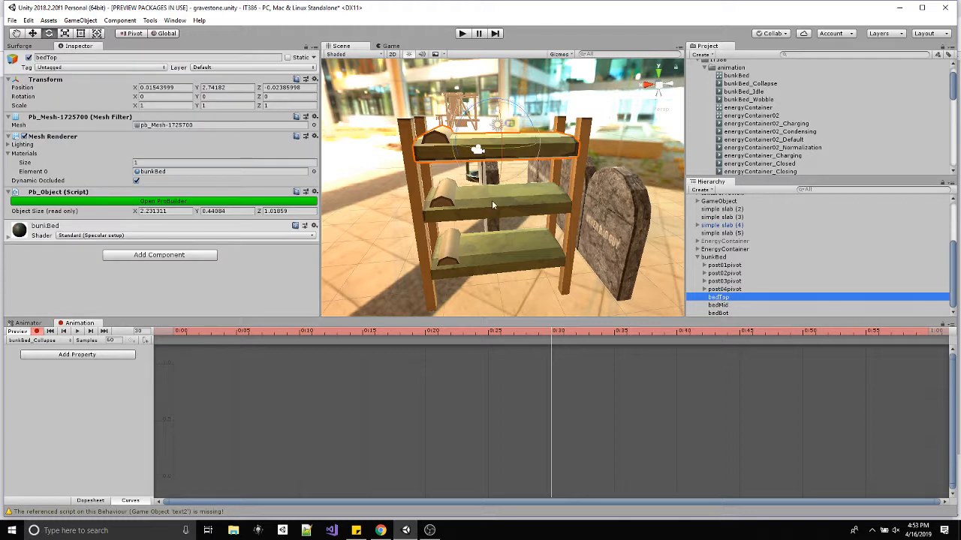
key(w)
drag(493, 117, 498, 137)
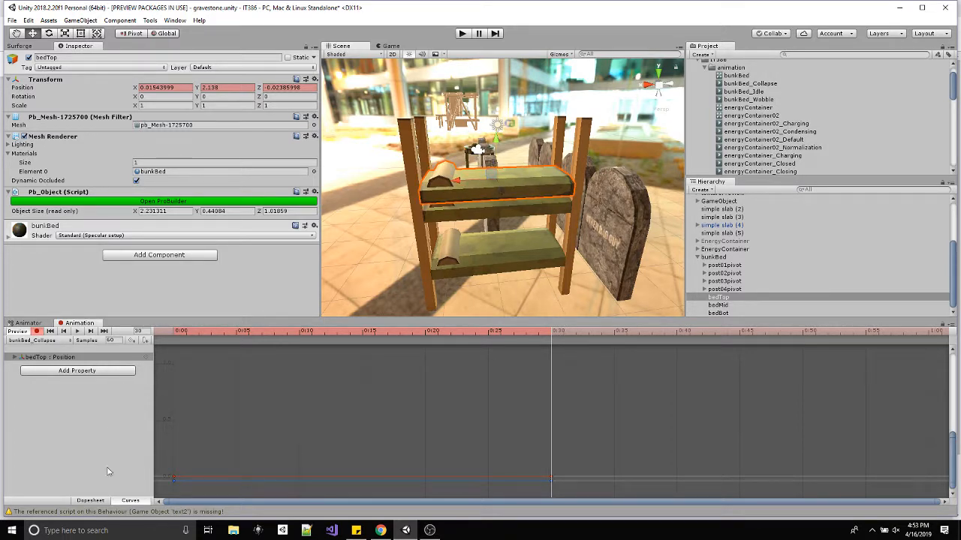
click(90, 501)
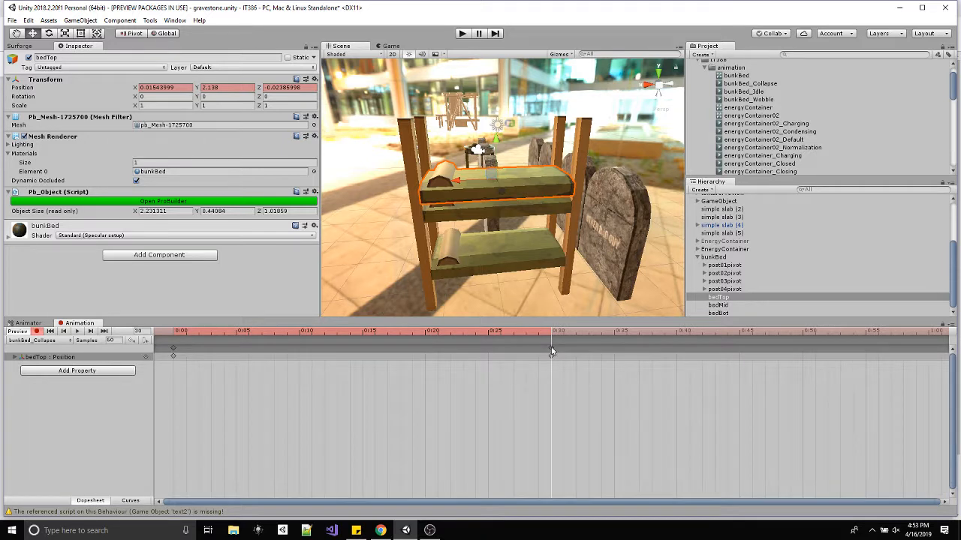
Record keyframes at frame 40 with bedMid and bedTop lowered so they stack on bedBot.
drag(572, 332, 674, 332)
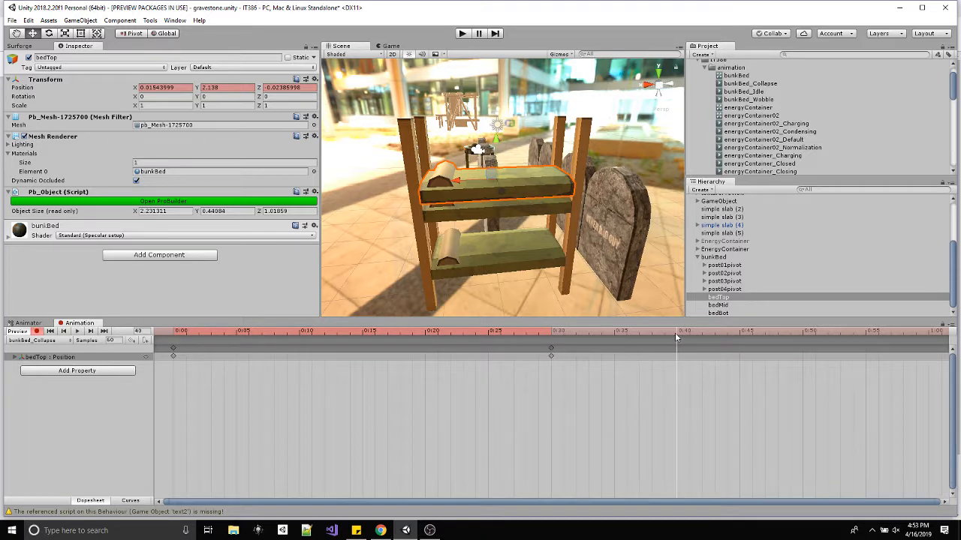
ctrl+click(719, 305)
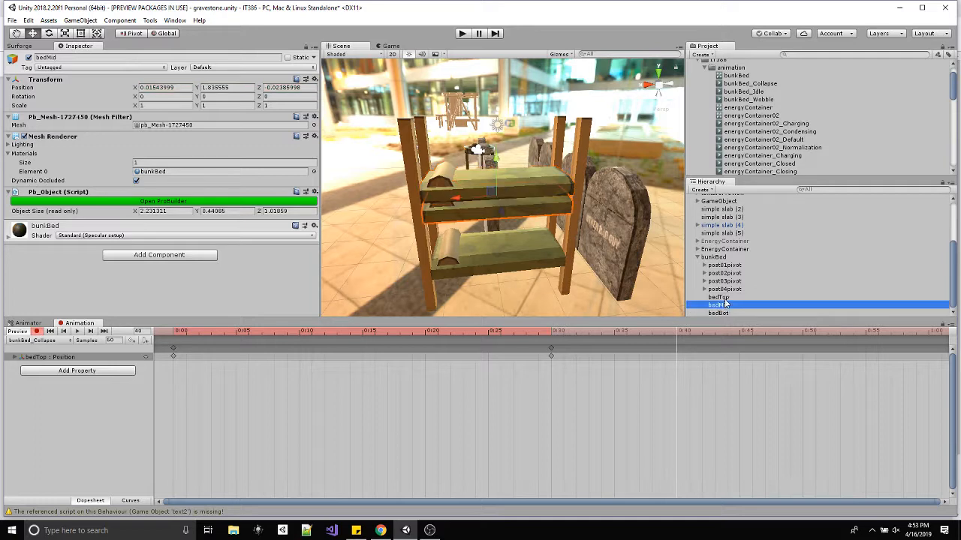
drag(495, 155, 505, 199)
alt+drag(492, 239, 507, 199)
Record keyframes at frame 51 with all three beds lowered together to the ground.
click(816, 333)
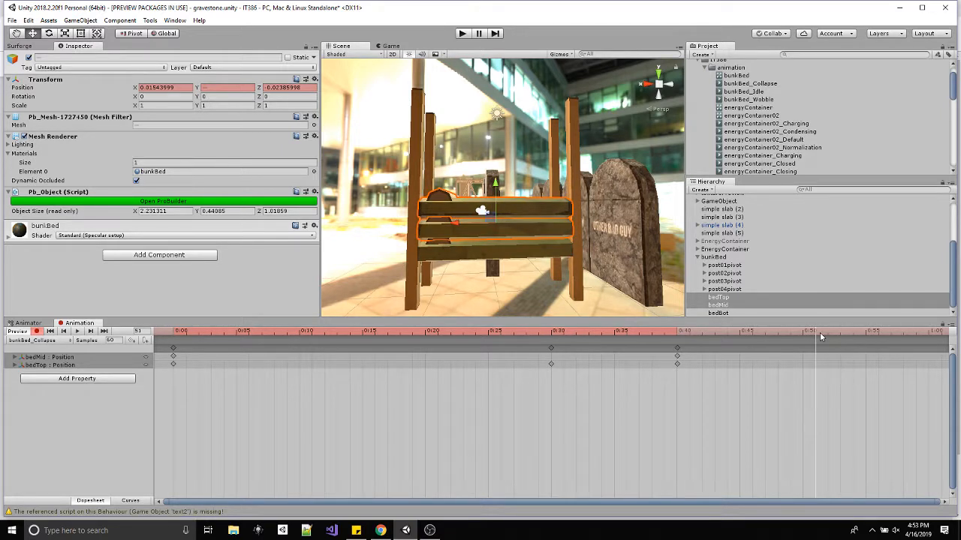
shift+click(719, 313)
alt+drag(470, 172, 514, 165)
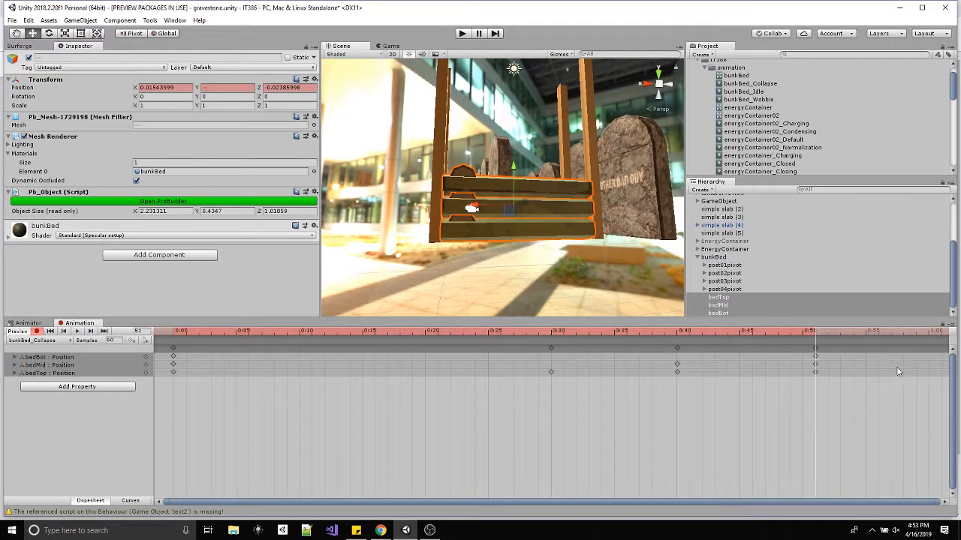
Record a keyframe at frame 59 with post01pivot tipped outward about its X axis to about -95 degrees.
scroll(807, 372, down, 2)
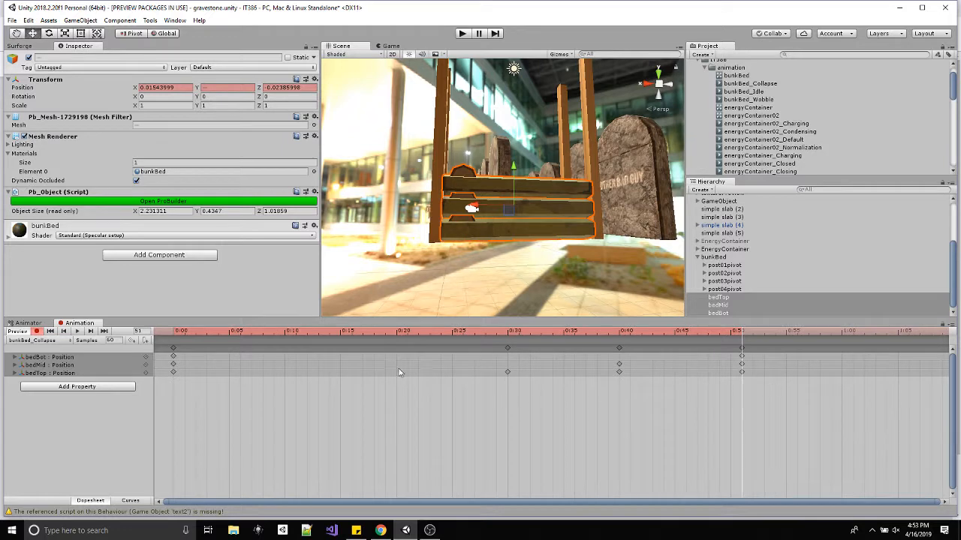
drag(741, 333, 829, 335)
click(730, 268)
alt+drag(626, 225, 511, 289)
key(e)
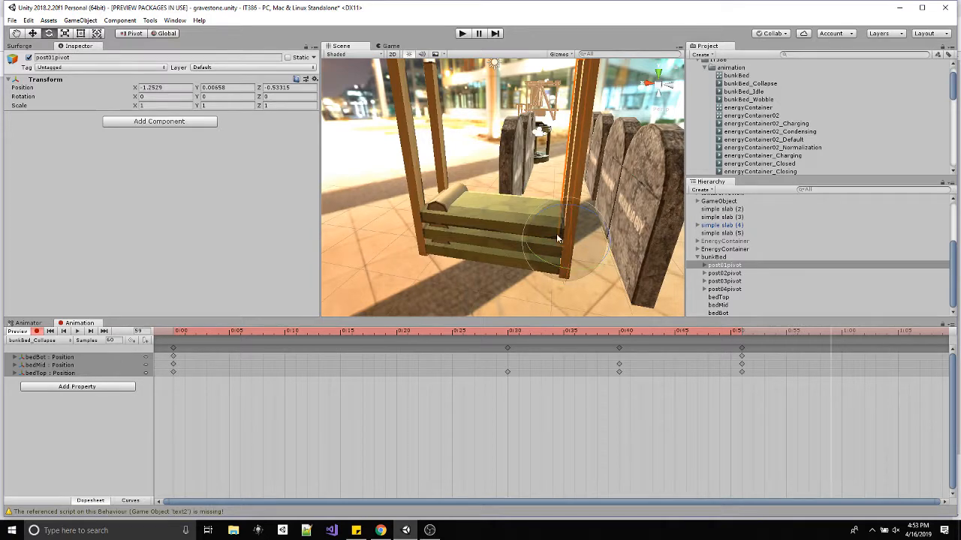
alt+drag(554, 237, 536, 282)
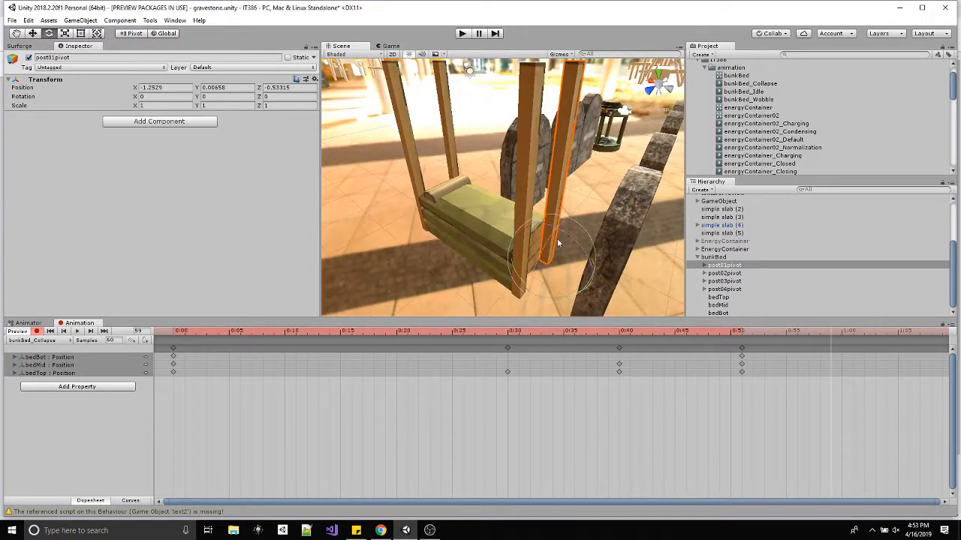
drag(558, 243, 677, 215)
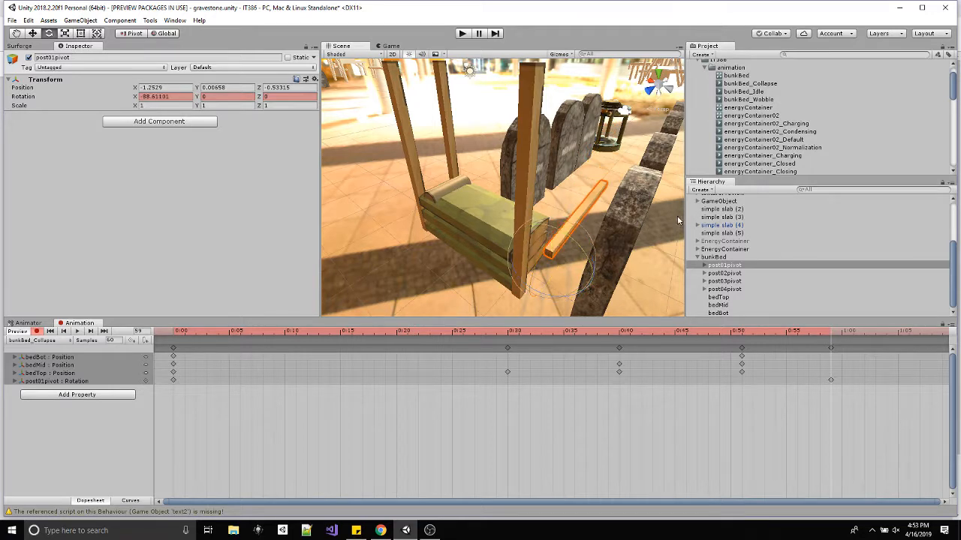
key(ctrl+z)
alt+drag(563, 294, 712, 223)
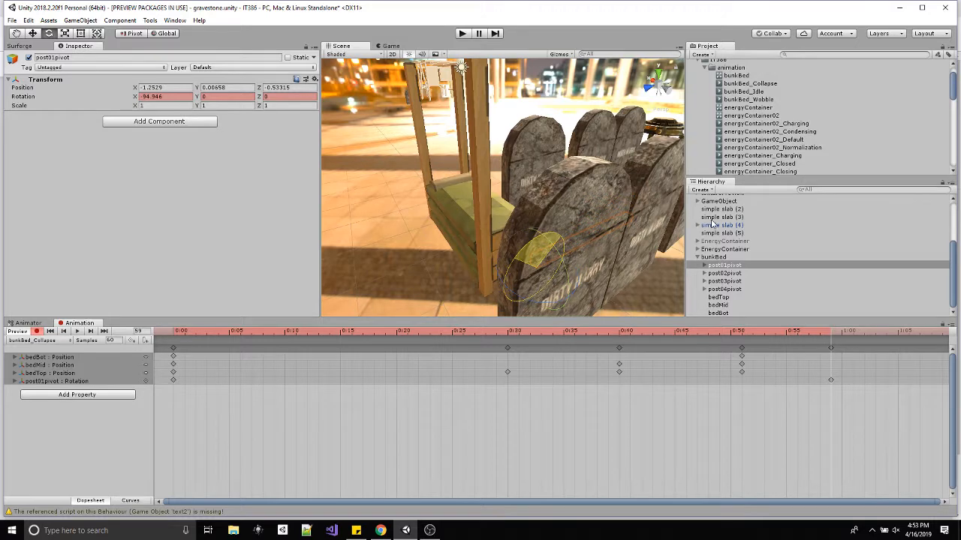
alt+drag(534, 257, 646, 205)
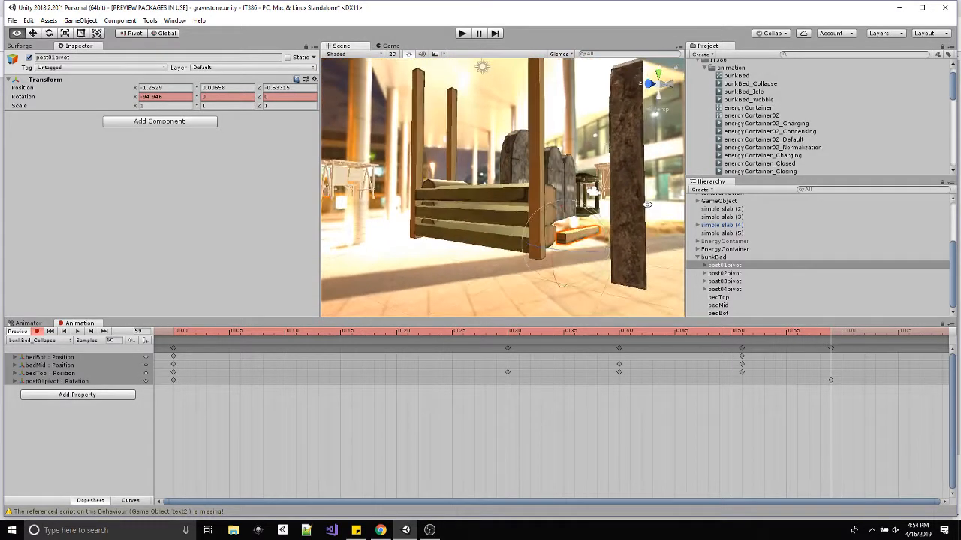
Set post01pivot's X rotation to exactly -90 at the current keyframe.
drag(177, 98, 85, 92)
text(-)
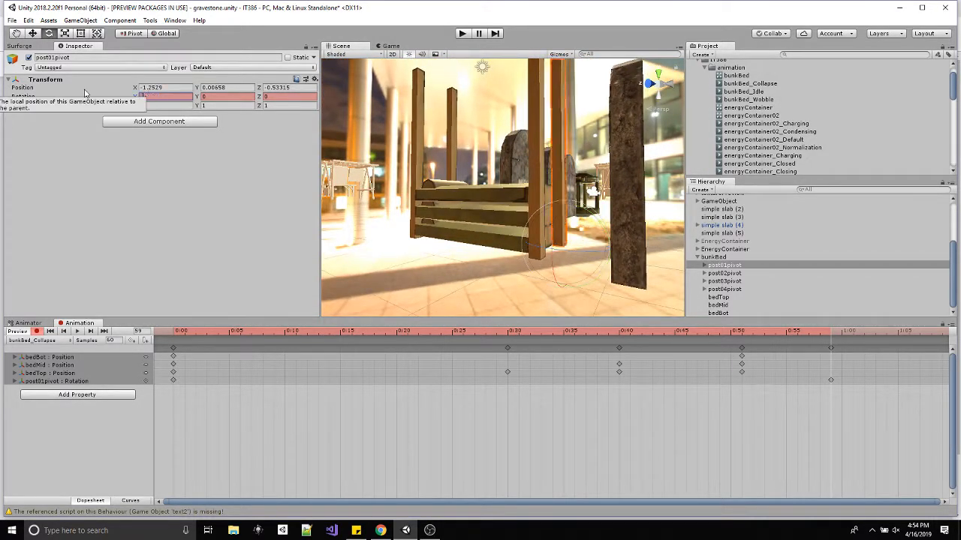
text(90)
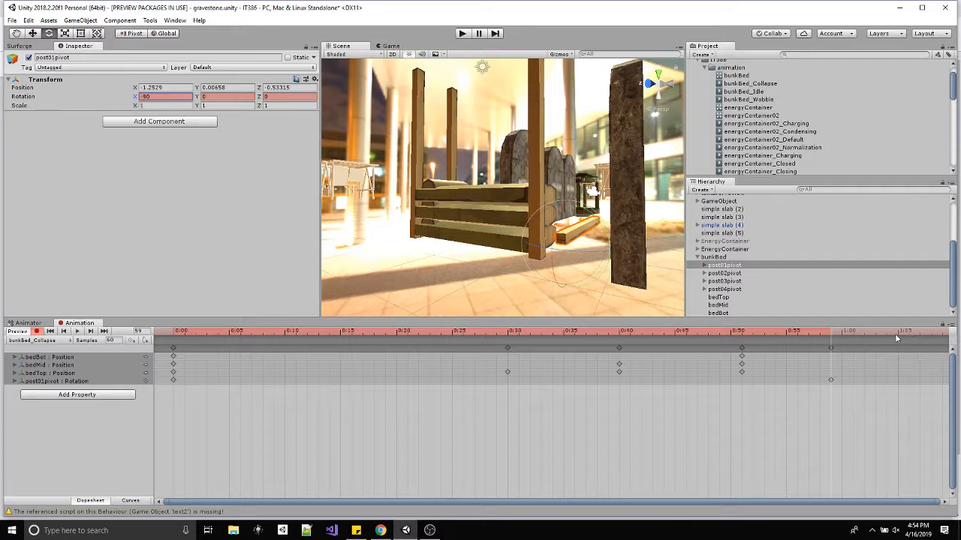
Record a keyframe at frame 66 tipping post02pivot outward with its Z rotation set to 90.
drag(893, 331, 909, 330)
click(741, 273)
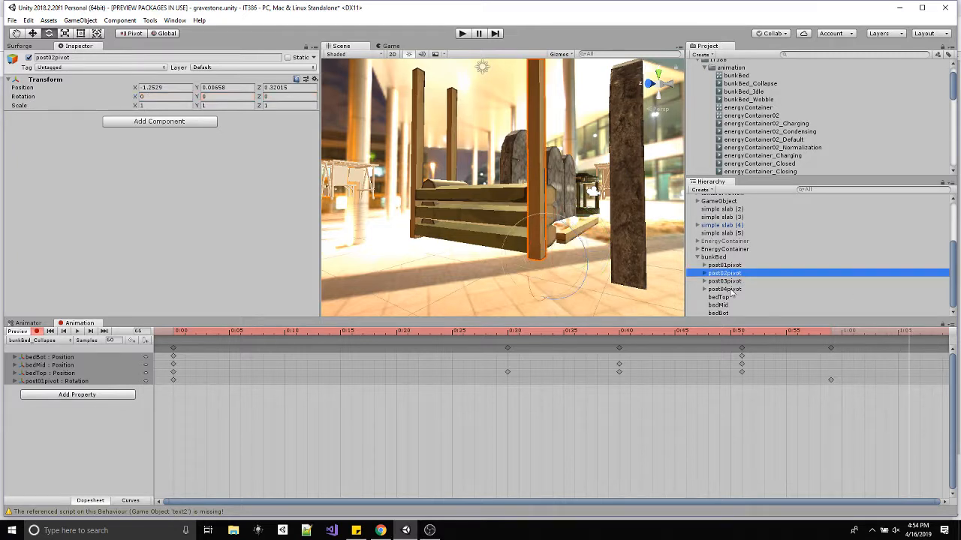
drag(584, 246, 622, 349)
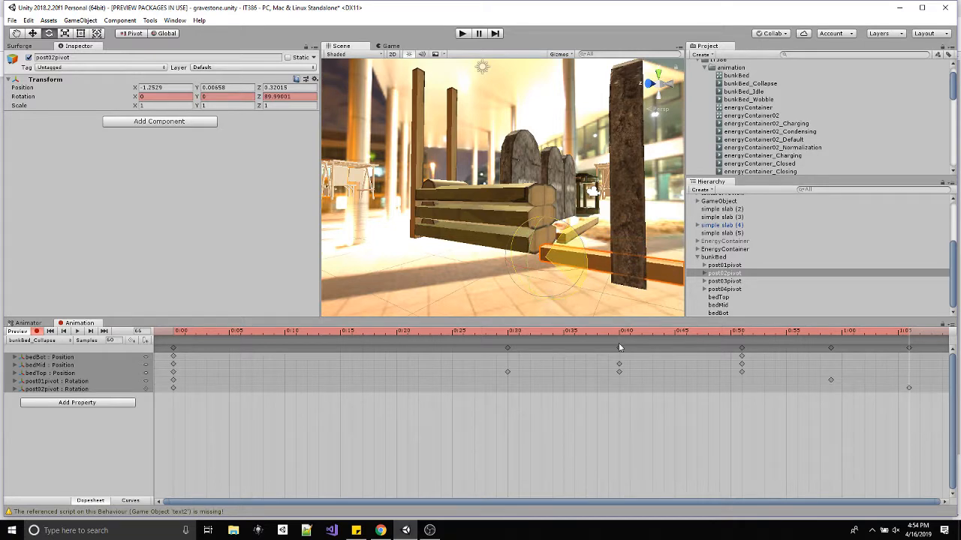
click(279, 97)
text(90)
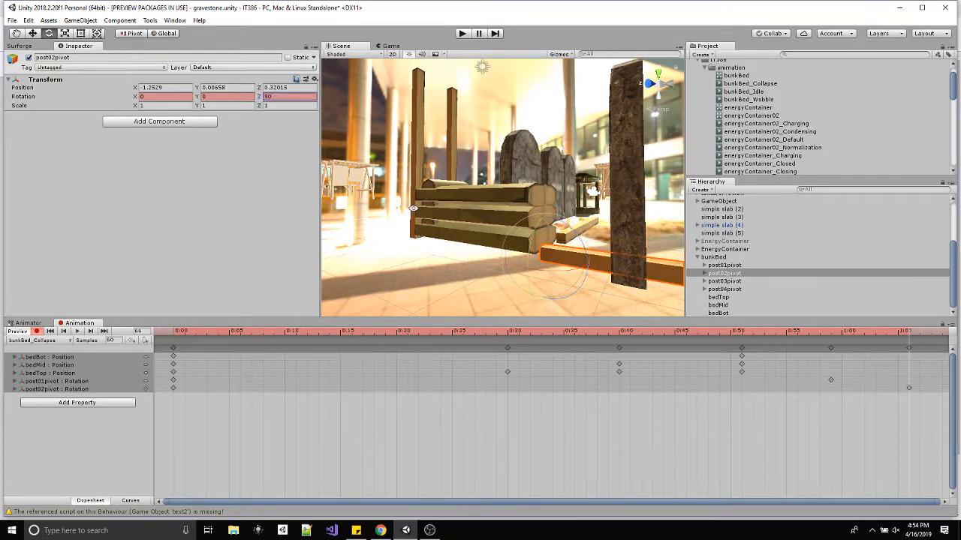
Record a keyframe at frame 79 tipping post03pivot outward with its X rotation set to 90.
alt+drag(414, 208, 593, 285)
scroll(858, 375, down, 6)
scroll(857, 373, down, 2)
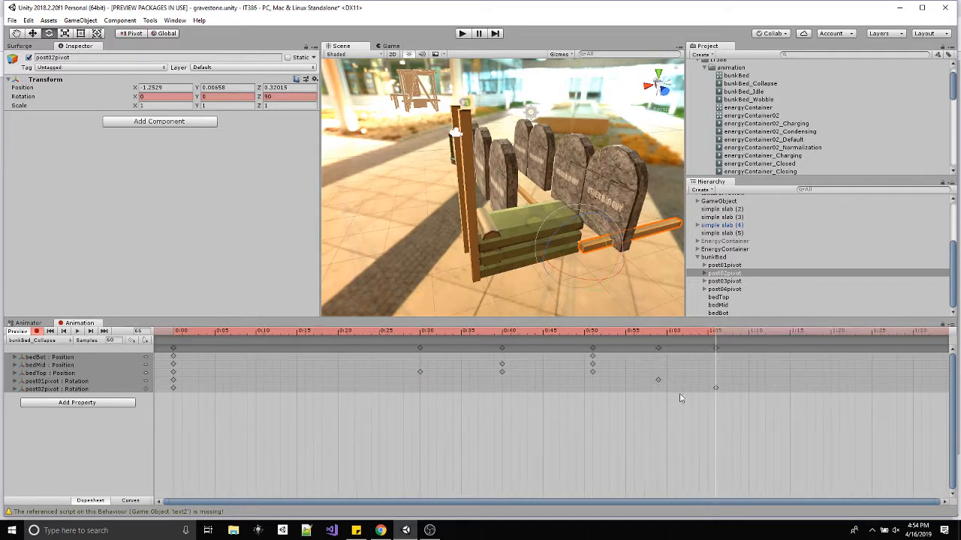
drag(729, 335, 818, 334)
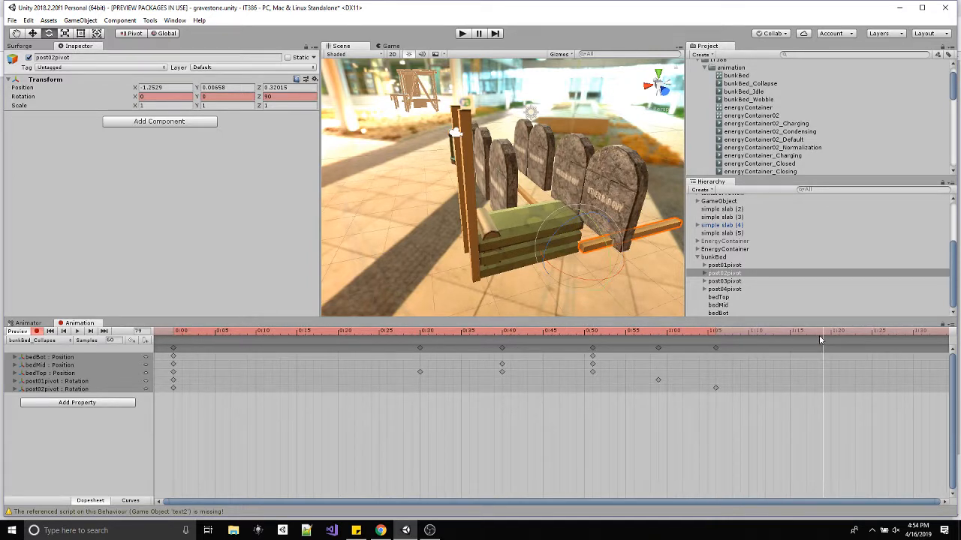
click(464, 262)
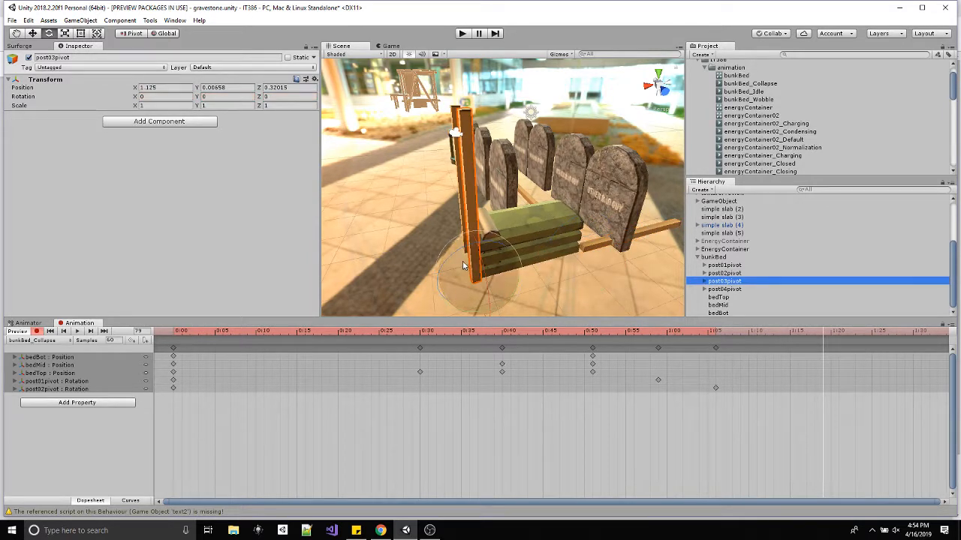
drag(479, 260, 570, 265)
scroll(489, 288, down, 2)
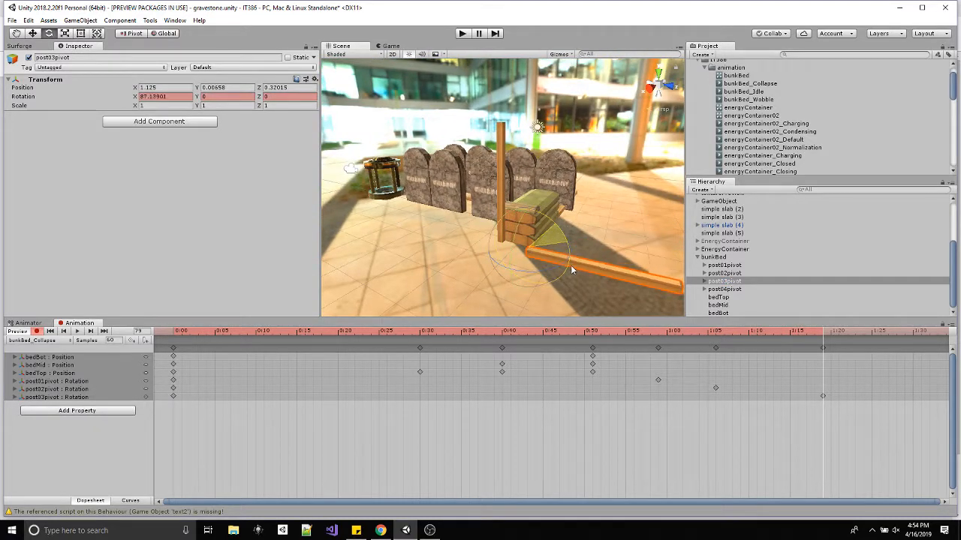
click(167, 99)
text(90)
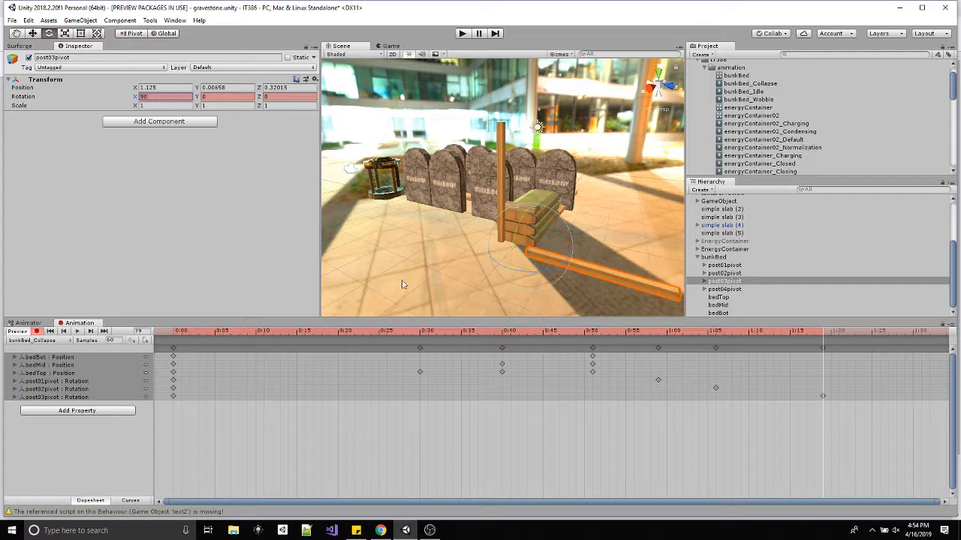
Record a keyframe at frame 89 tipping post04pivot outward with its Z rotation set to -90.
click(720, 289)
drag(854, 331, 904, 332)
drag(485, 217, 458, 304)
click(272, 97)
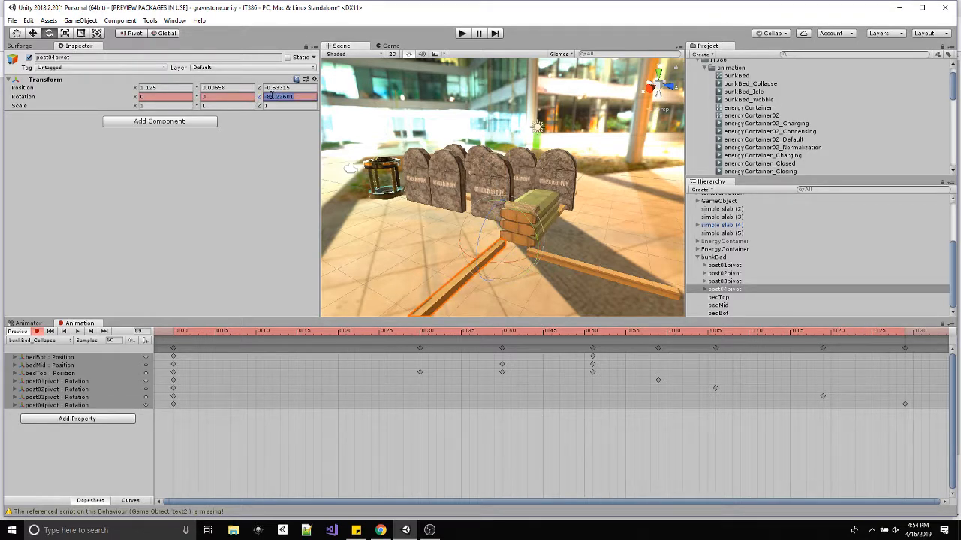
text(-90)
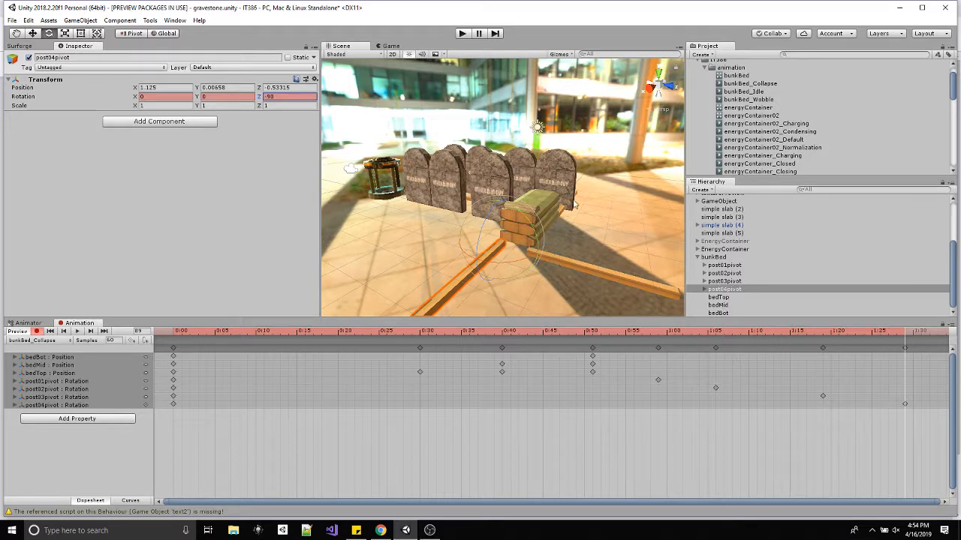
Scrub the collapse clip back to its start and play it while inspecting the bunk bed from several angles.
alt+drag(546, 103, 561, 219)
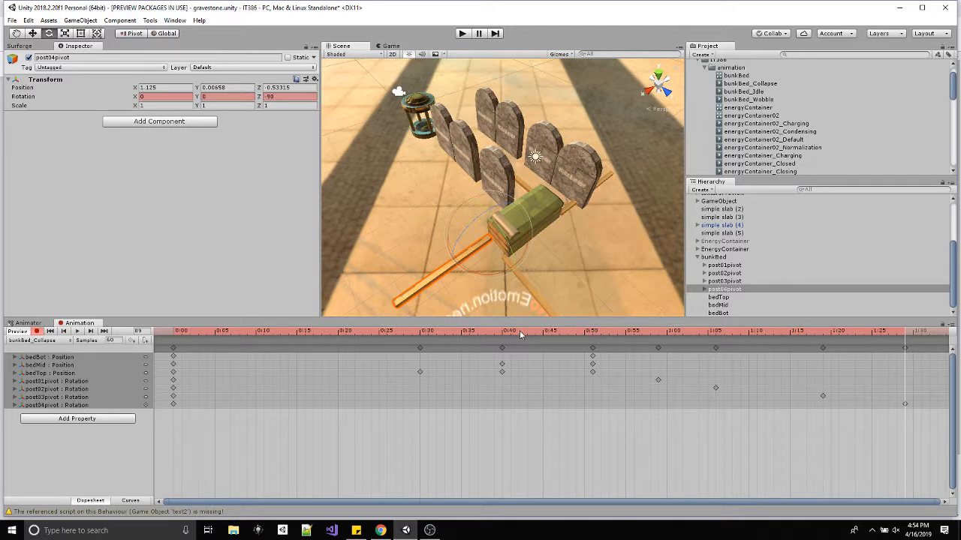
drag(421, 331, 119, 357)
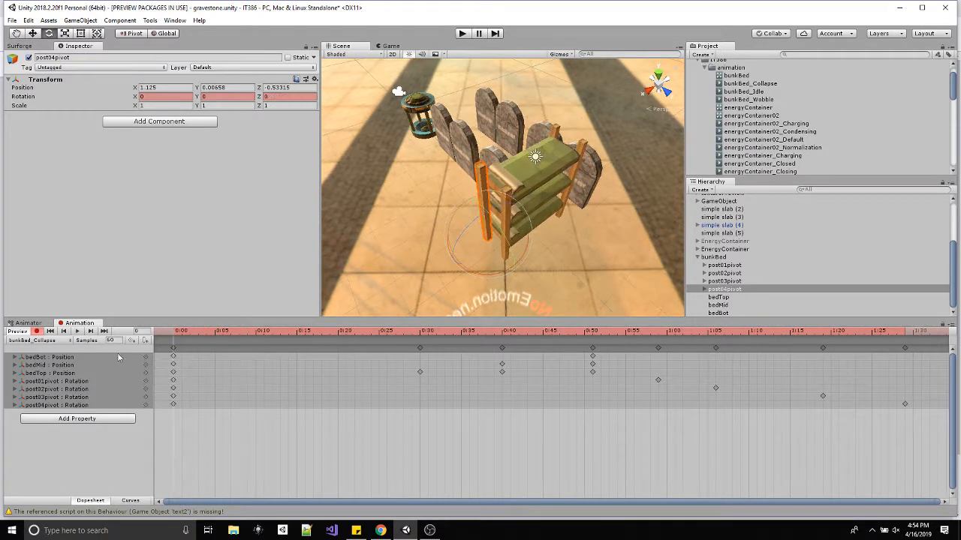
click(78, 332)
alt+drag(575, 278, 533, 151)
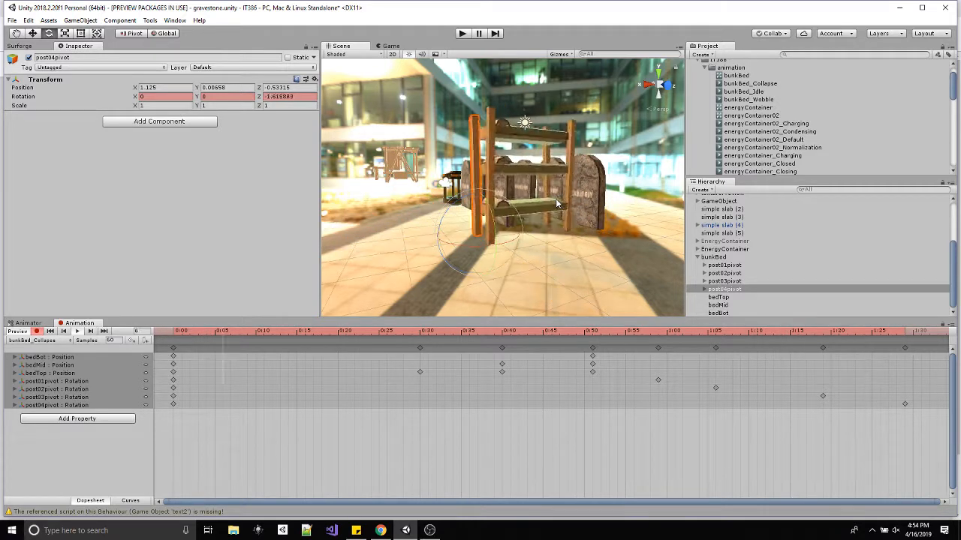
alt+drag(555, 201, 496, 267)
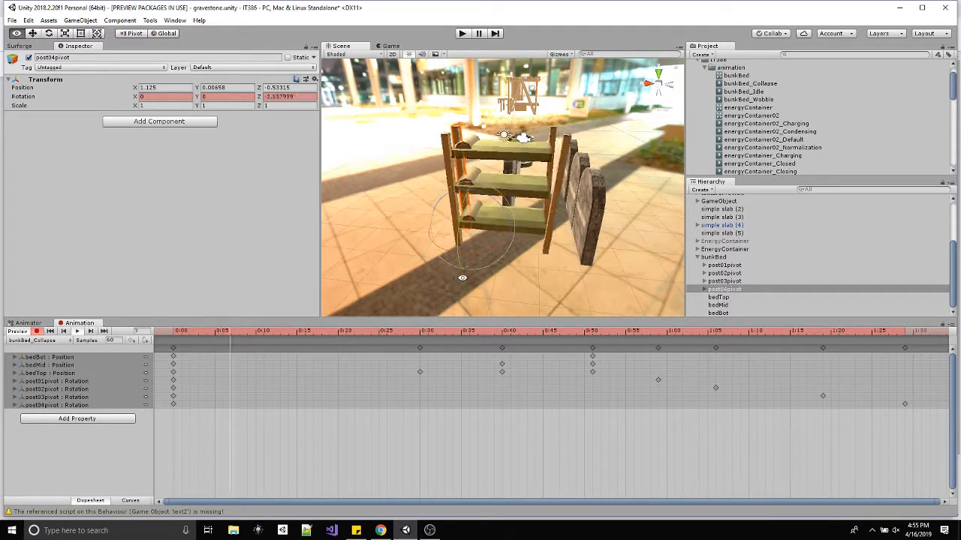
alt+drag(463, 278, 553, 278)
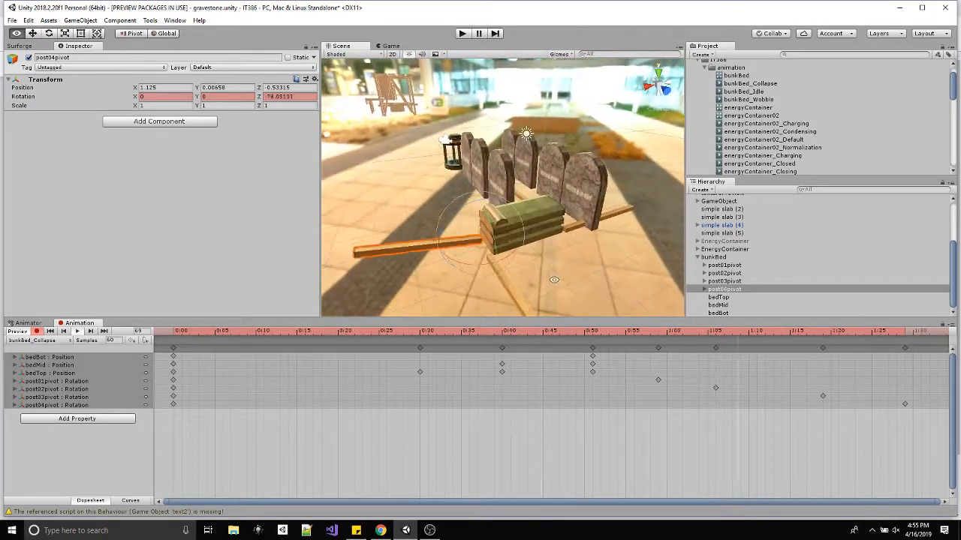
click(78, 332)
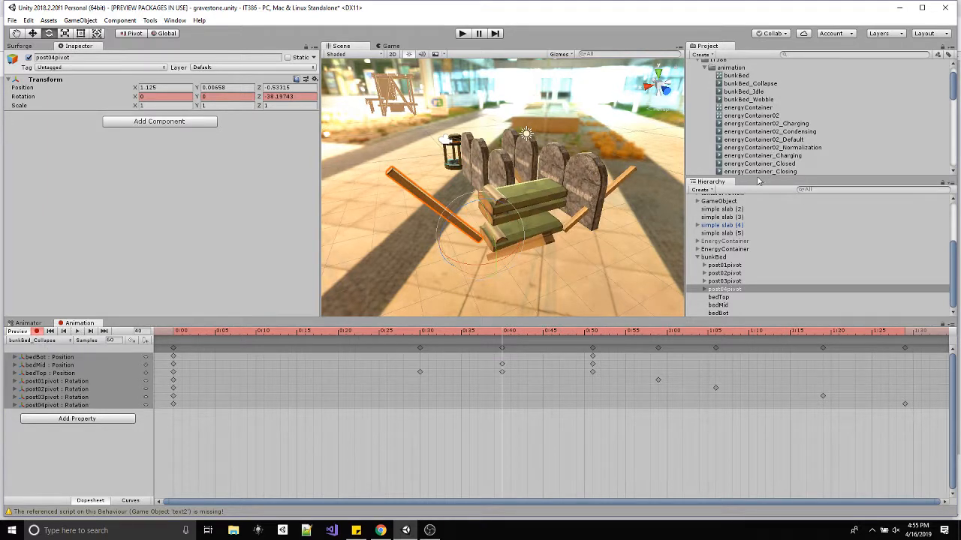
Duplicate the bunkBed_Collapse animation clip in the animation folder.
scroll(764, 151, down, 4)
scroll(766, 149, up, 5)
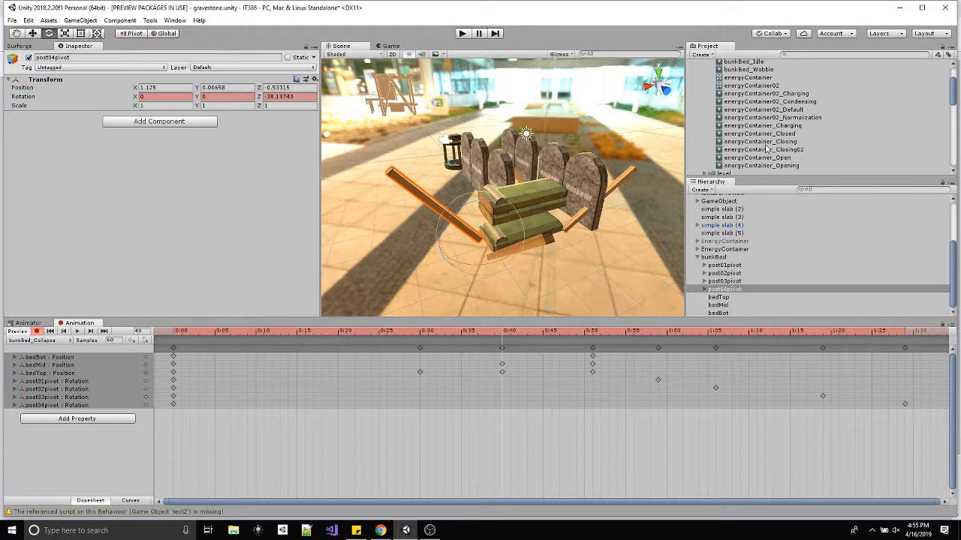
click(763, 106)
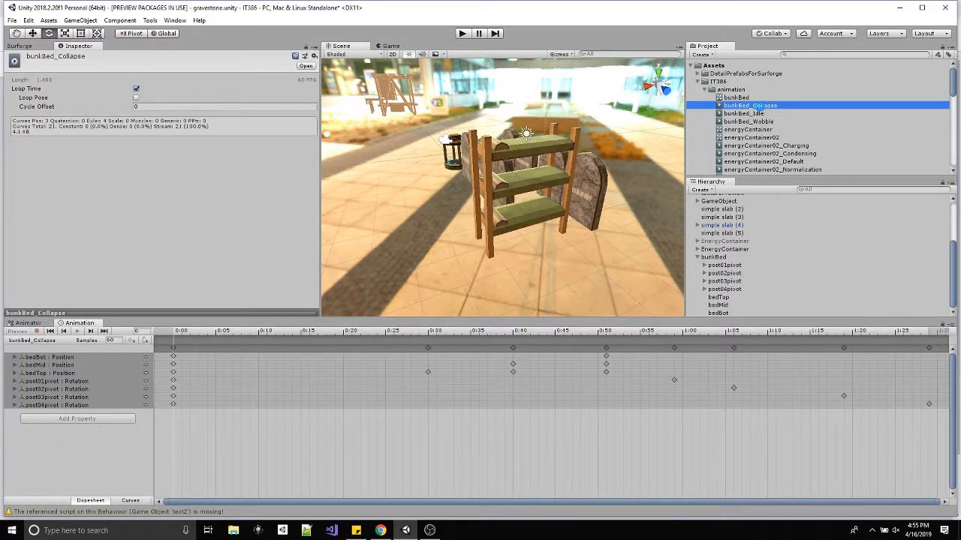
key(ctrl+d)
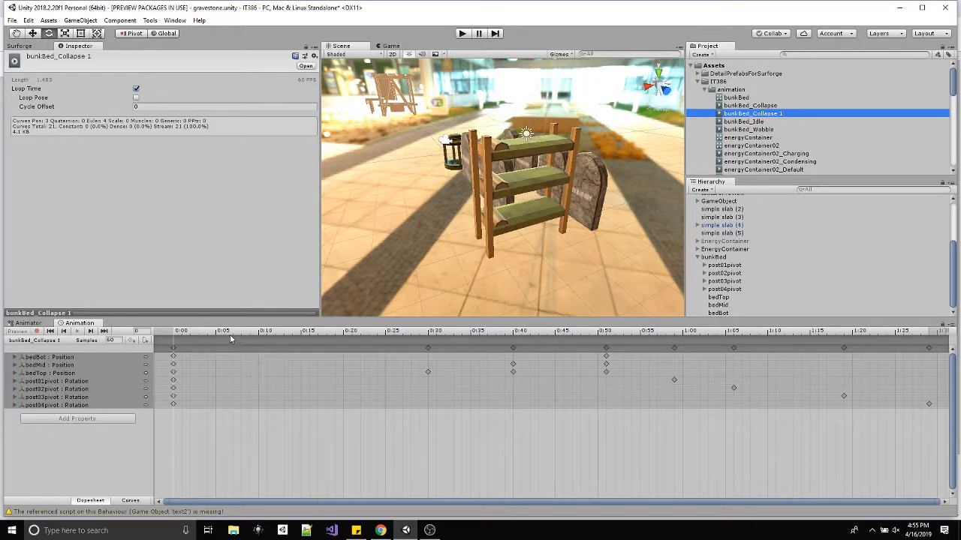
drag(204, 335, 186, 341)
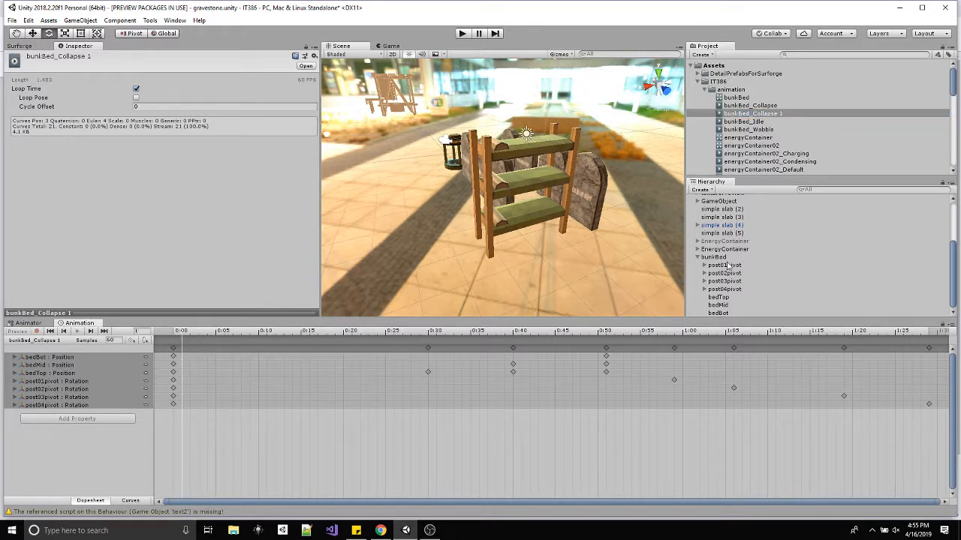
Check bunkBed's available clips and create an empty state in its animator controller.
click(723, 257)
click(51, 340)
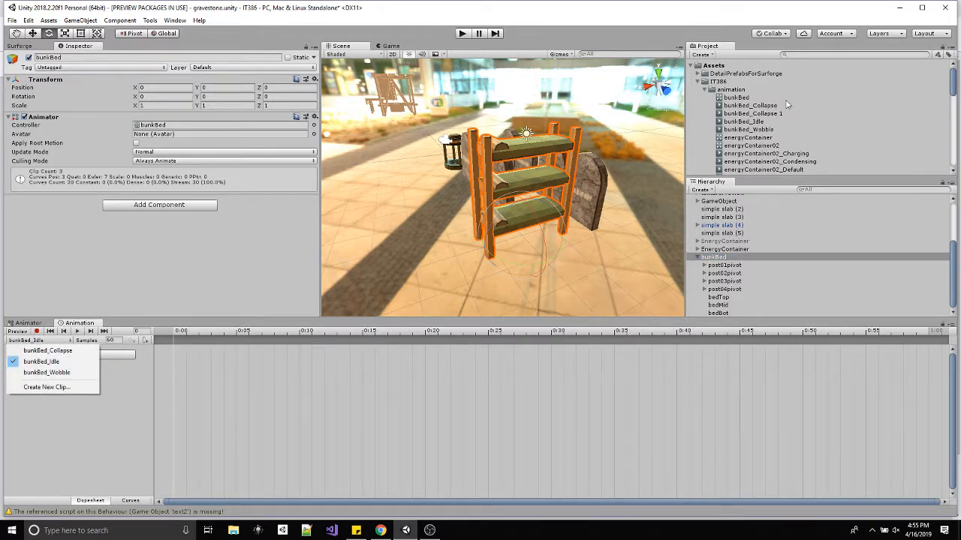
click(34, 324)
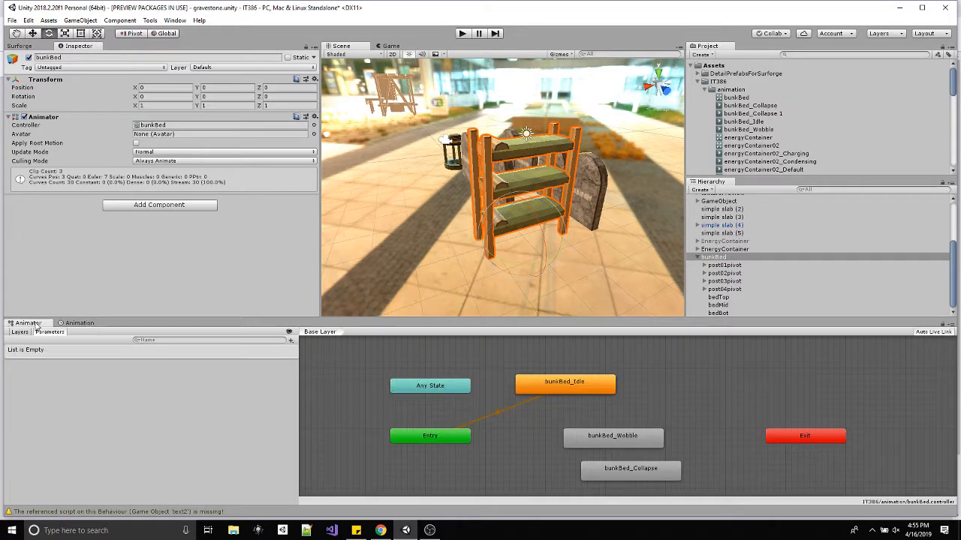
right_click(687, 394)
mouse_move(733, 400)
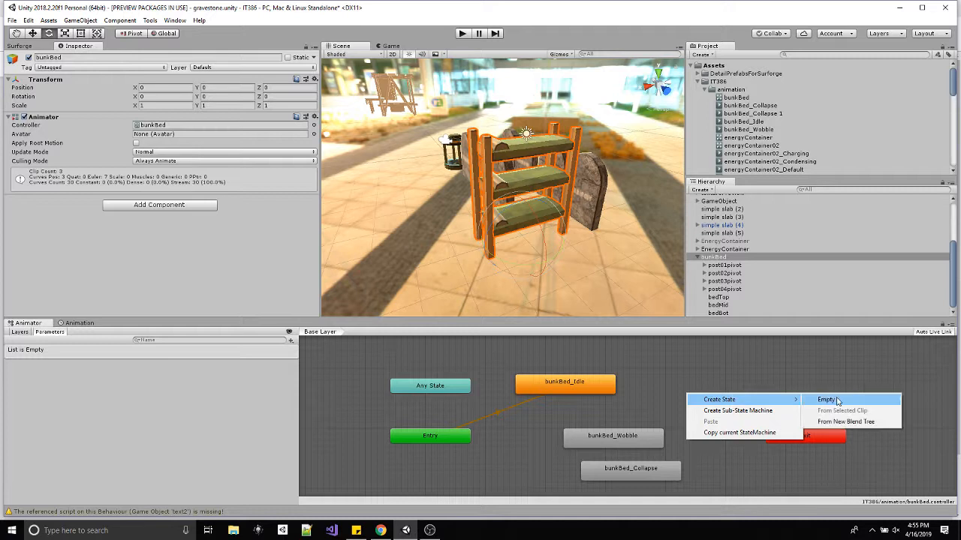
click(836, 401)
Rename the duplicated collapse clip as bunkBed_CollapseVer02.
click(766, 114)
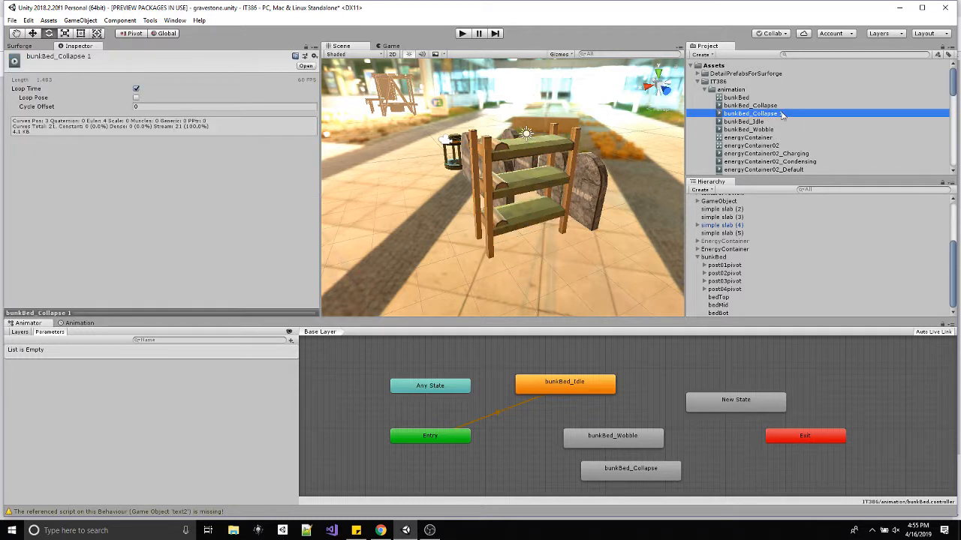
click(781, 115)
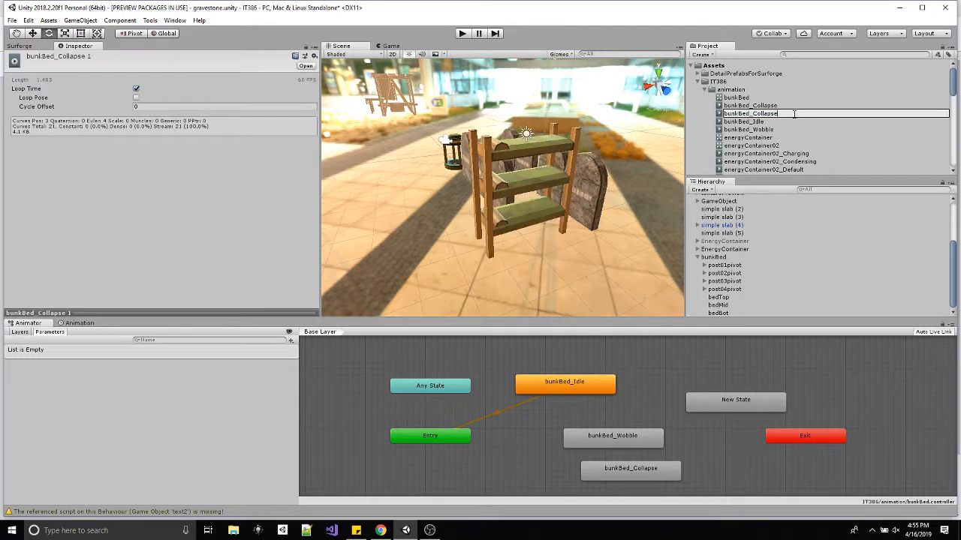
text(Ver02)
key(Return)
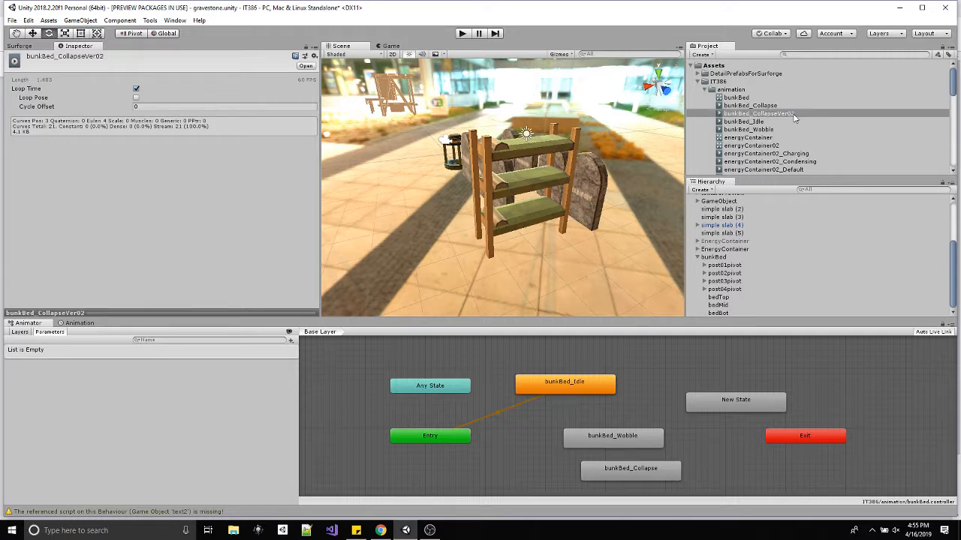
Name the new animator state CollapeVer02 and assign bunkBed_CollapseVer02 as its motion.
click(739, 400)
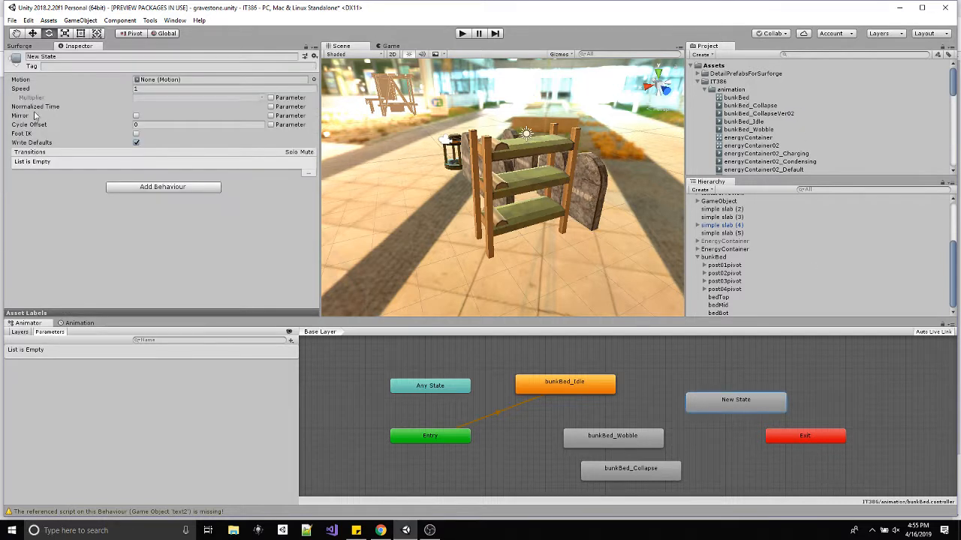
click(61, 57)
text(CollapseVer02)
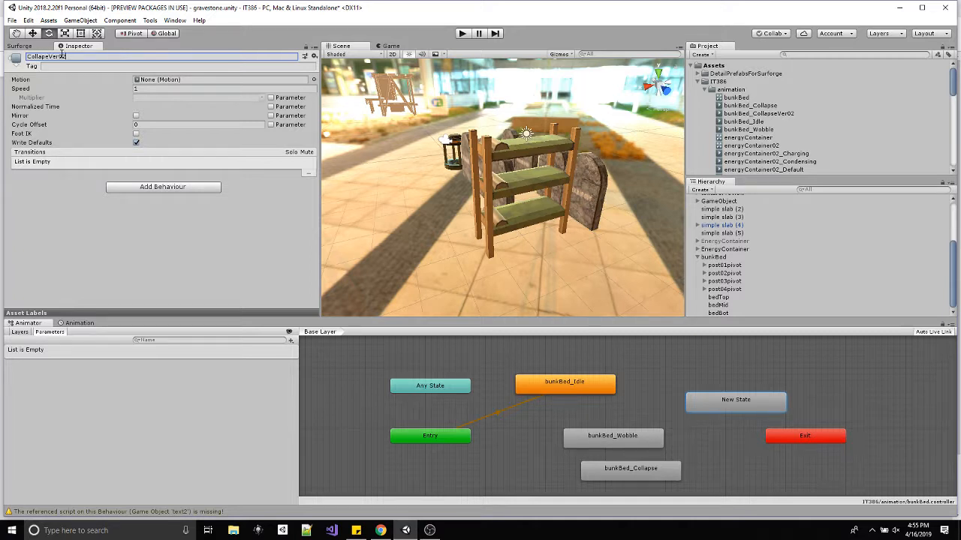
key(Return)
drag(776, 114, 185, 83)
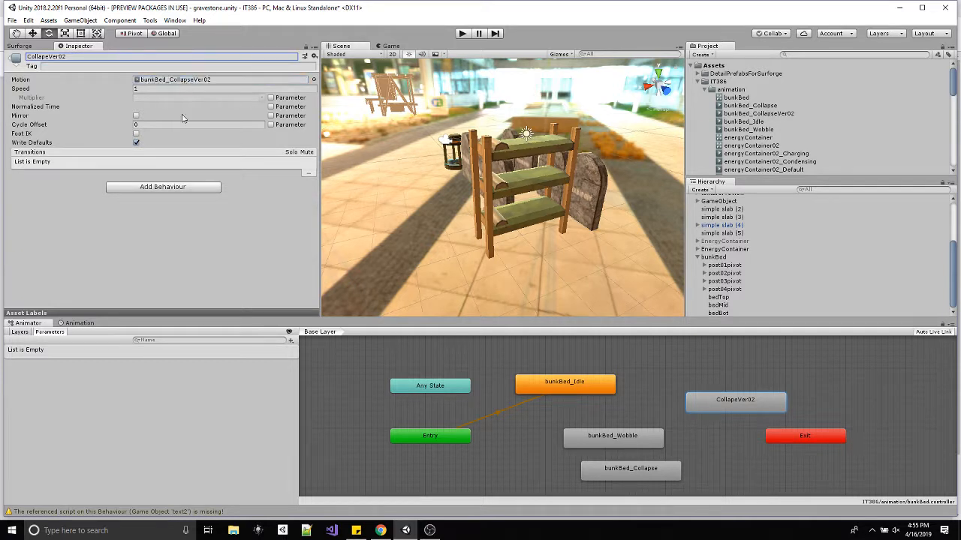
Open the bunkBed_CollapseVer02 clip of bunkBed for animation editing.
click(78, 323)
click(731, 258)
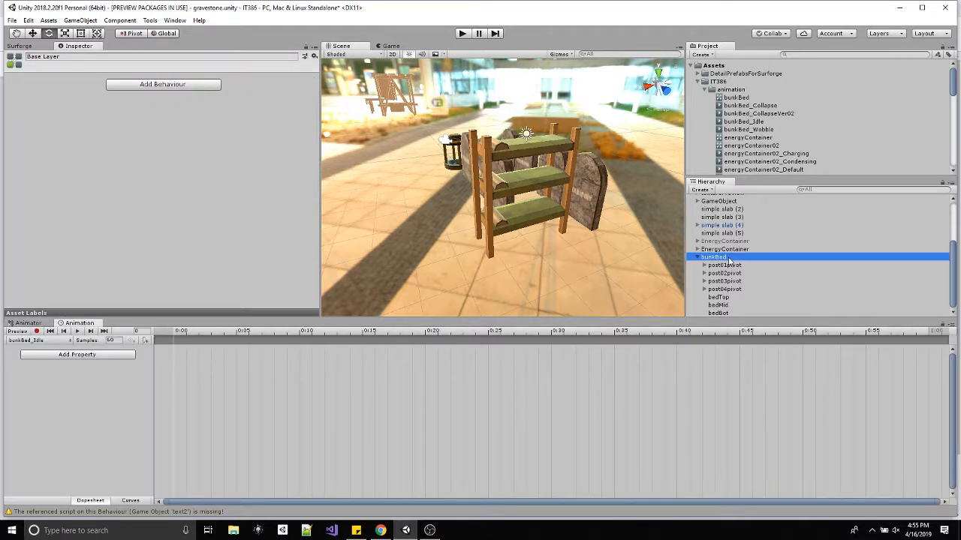
click(54, 341)
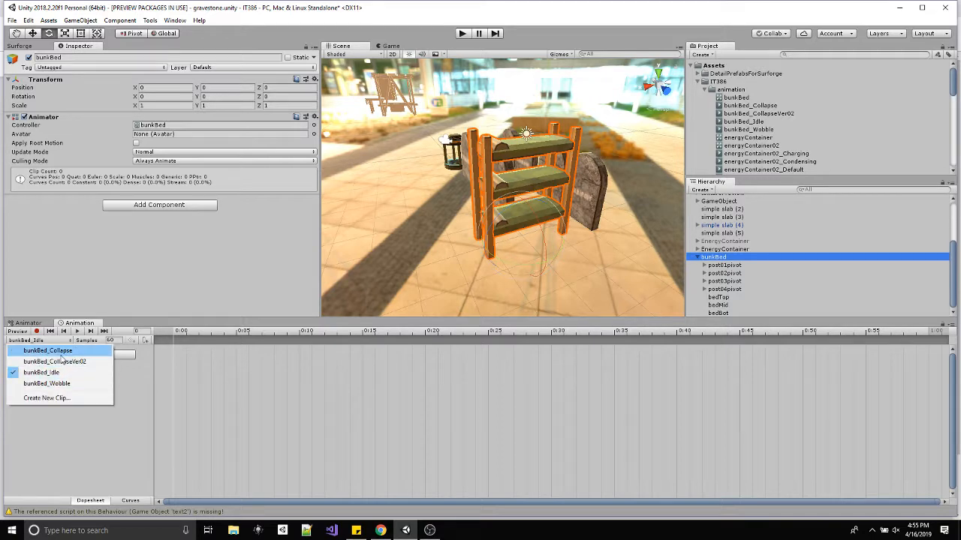
click(45, 360)
Move bedTop's frame 30 keyframe and bedMid's first keyframe to frame 20, and bedBot's first keyframe to frame 40.
drag(189, 332, 346, 350)
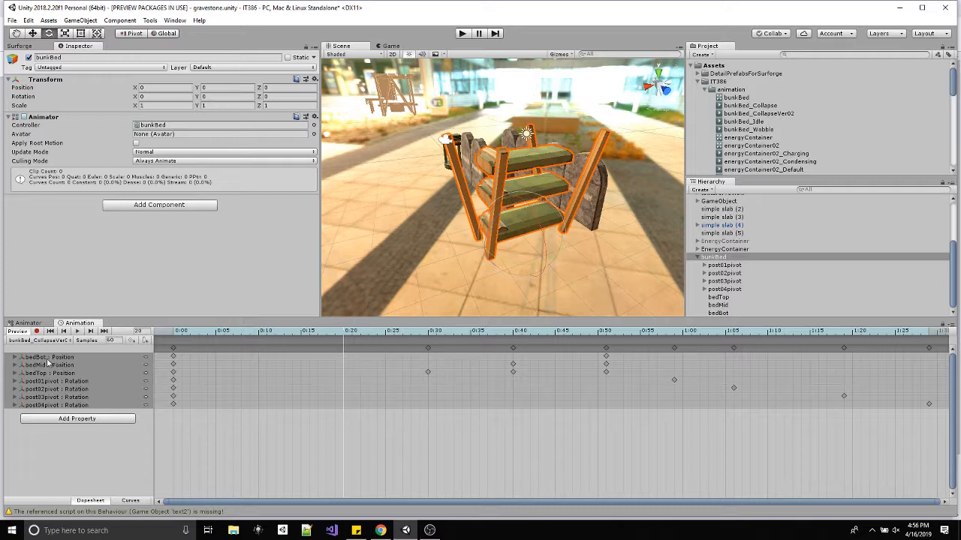
drag(427, 372, 343, 378)
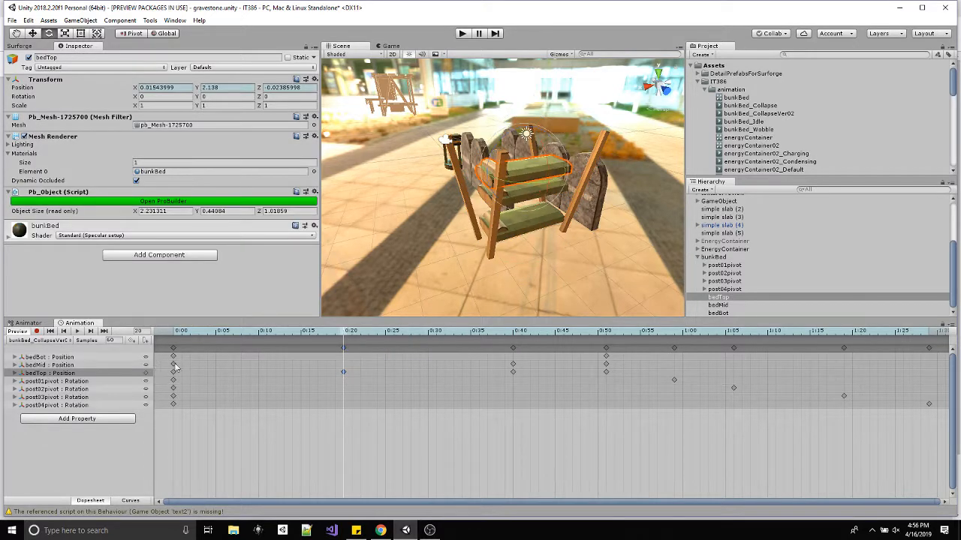
drag(174, 366, 344, 368)
drag(357, 336, 514, 340)
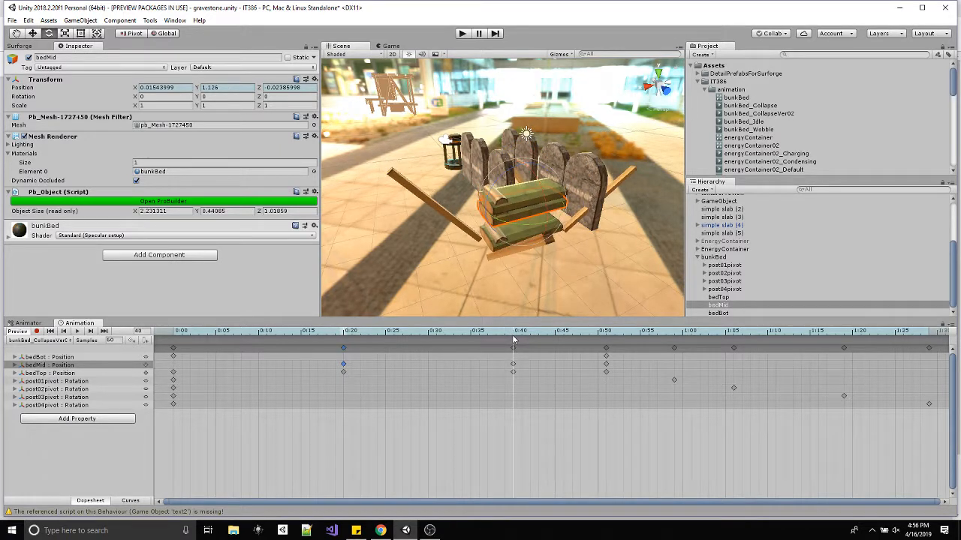
drag(173, 357, 514, 367)
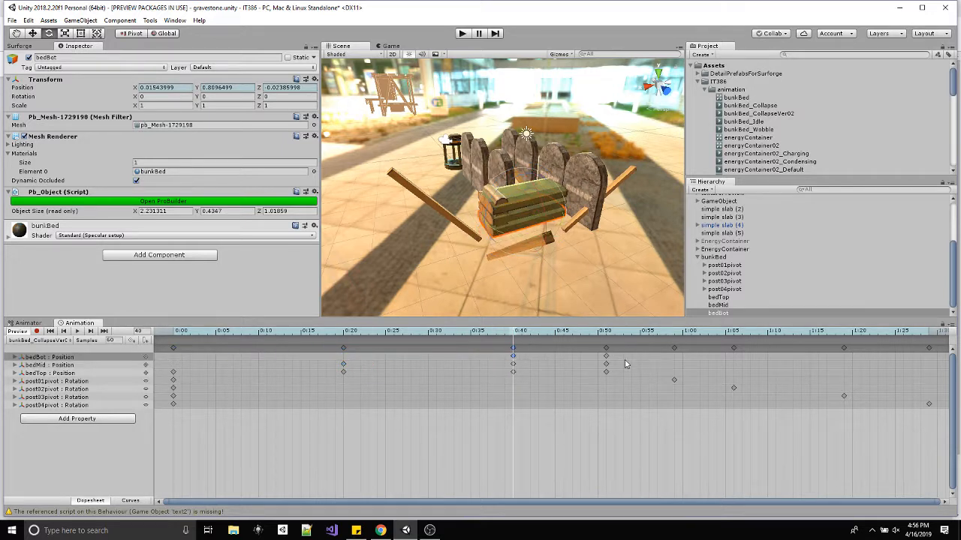
Shift all keyframes after frame 50 together so the three beds' last position keyframes land on frame 60, and scrub through the motion.
drag(614, 385, 940, 435)
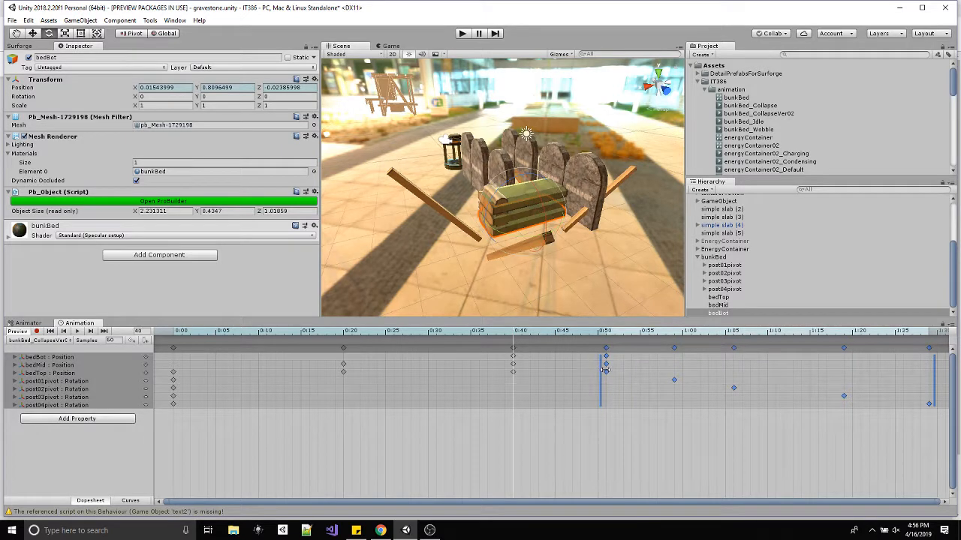
drag(605, 370, 685, 373)
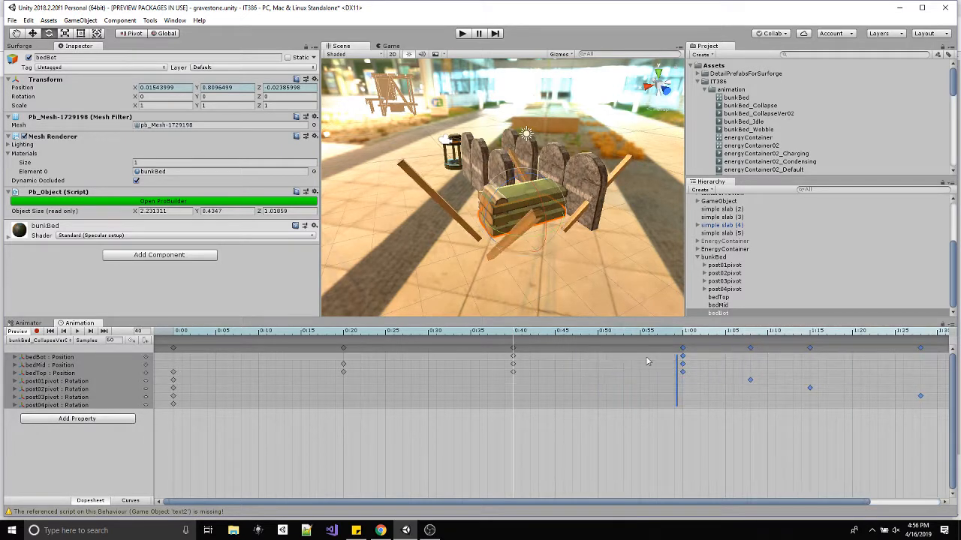
drag(668, 333, 510, 327)
drag(518, 328, 685, 334)
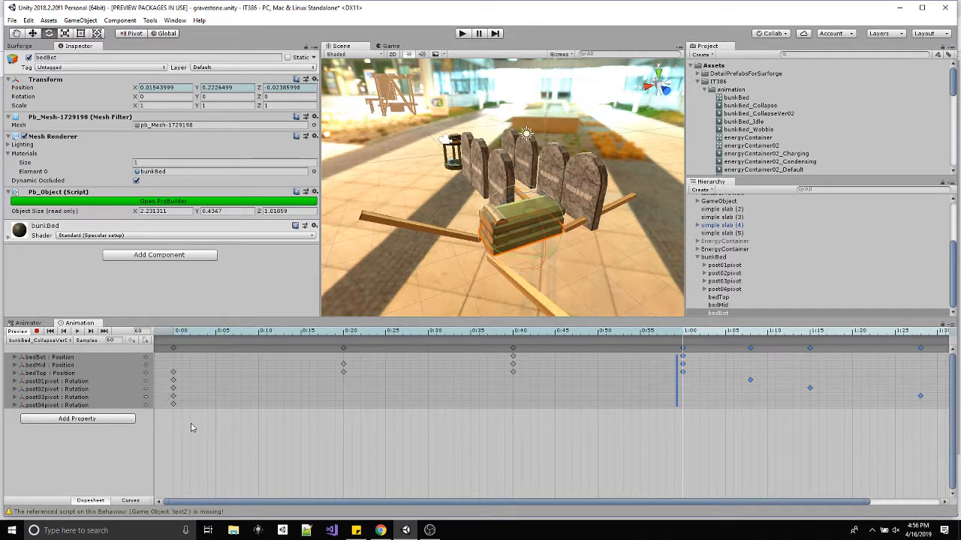
Move the first rotation keyframes of all four post pivots to frame 60 and play back the clip.
drag(170, 382, 682, 386)
drag(194, 340, 50, 358)
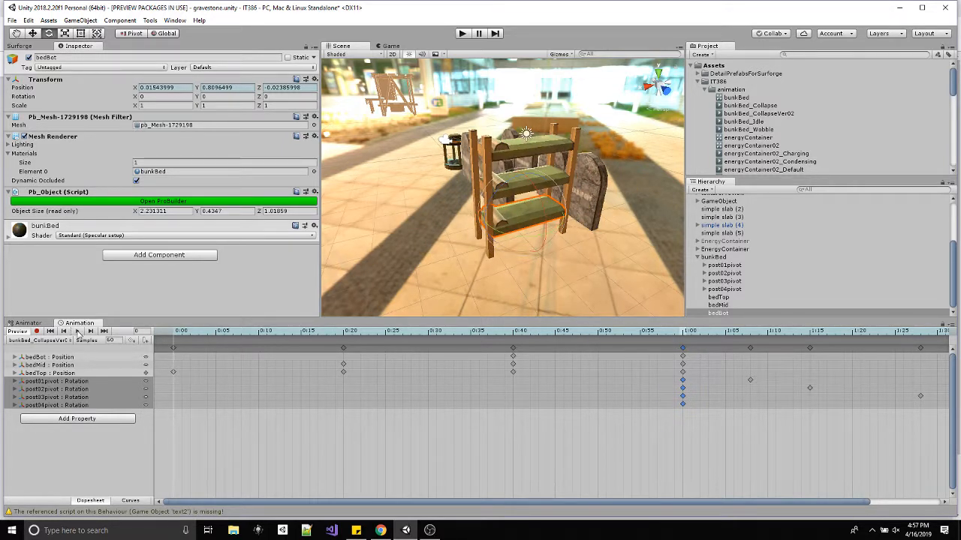
click(78, 332)
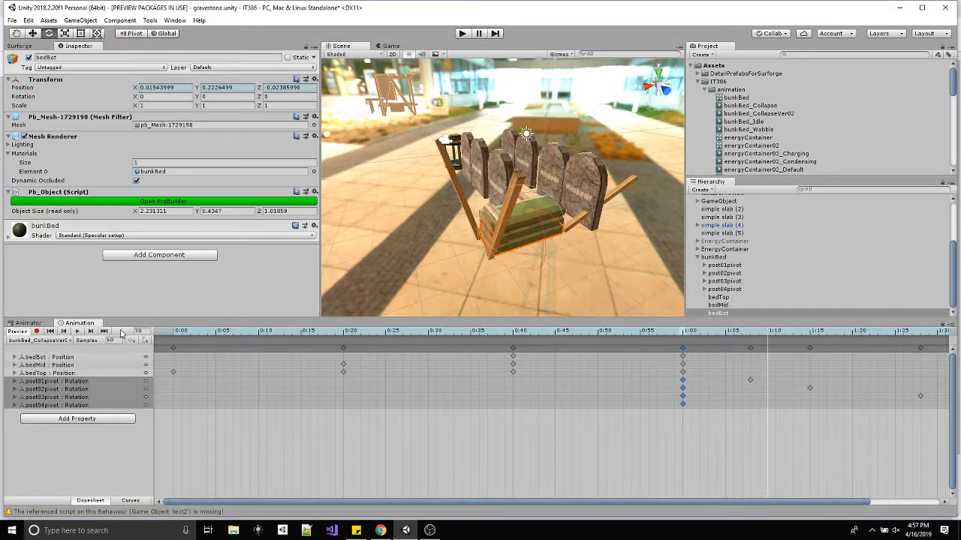
drag(213, 329, 107, 335)
Move the frame 20 keyframes of bedMid and bedTop to frame 10 and preview the timing.
drag(345, 350, 258, 351)
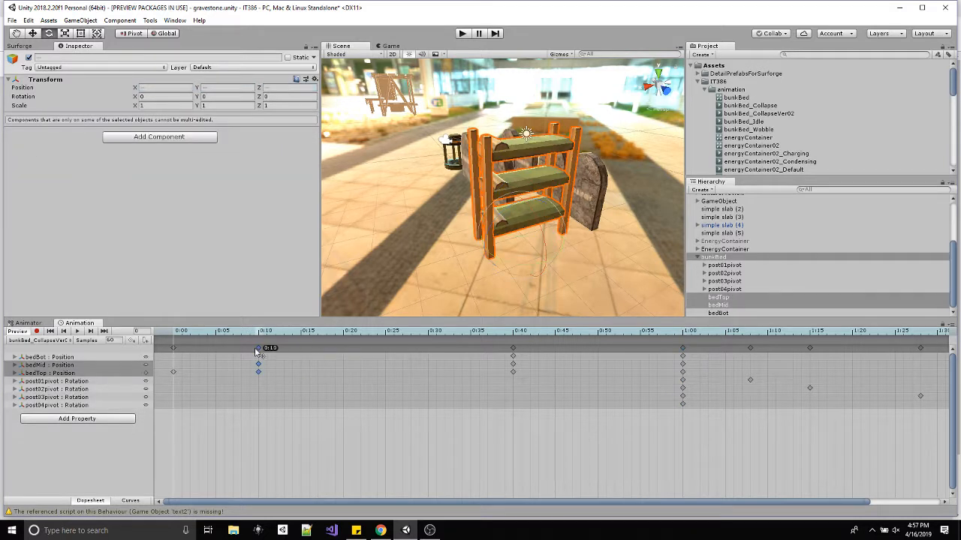
drag(183, 335, 93, 334)
click(77, 331)
click(259, 336)
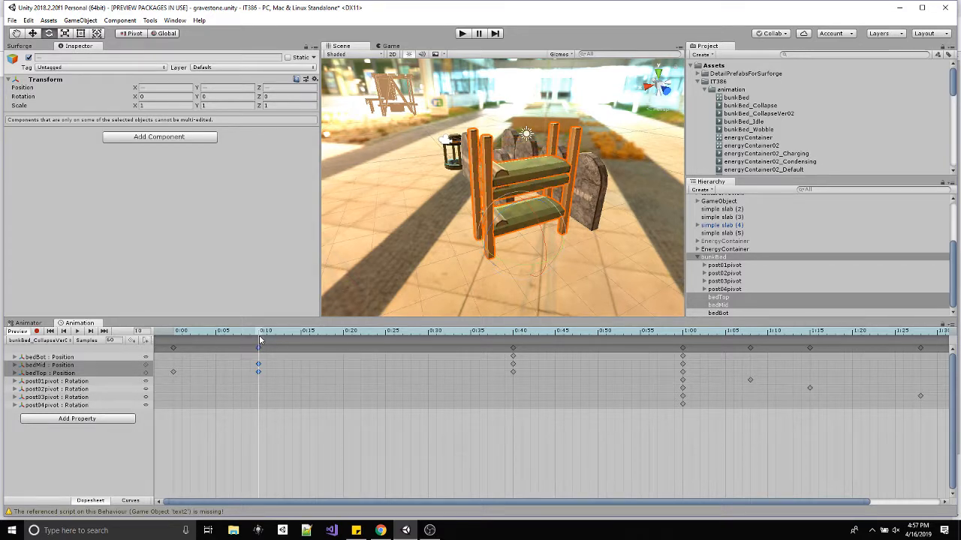
Delay bedMid's first position keyframe to frame 15.
drag(259, 335, 259, 367)
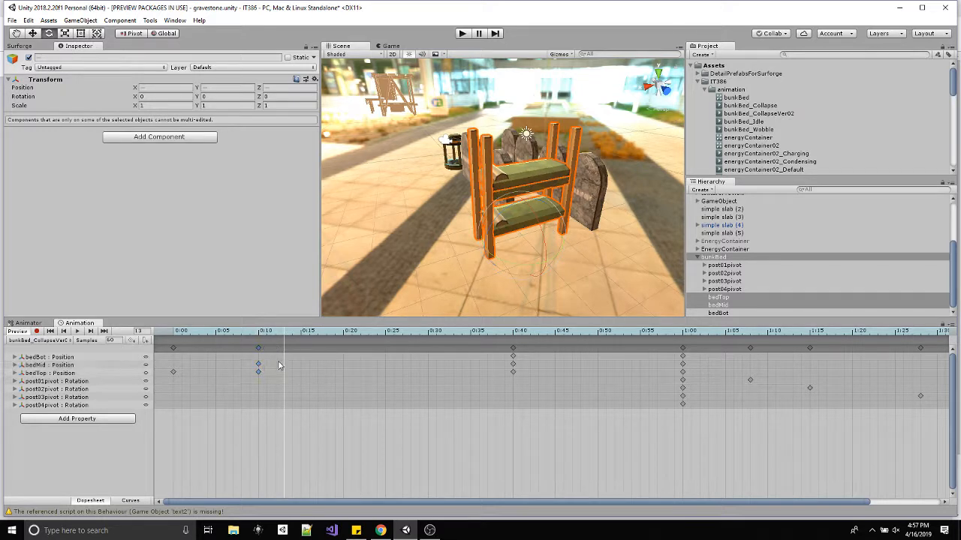
click(258, 366)
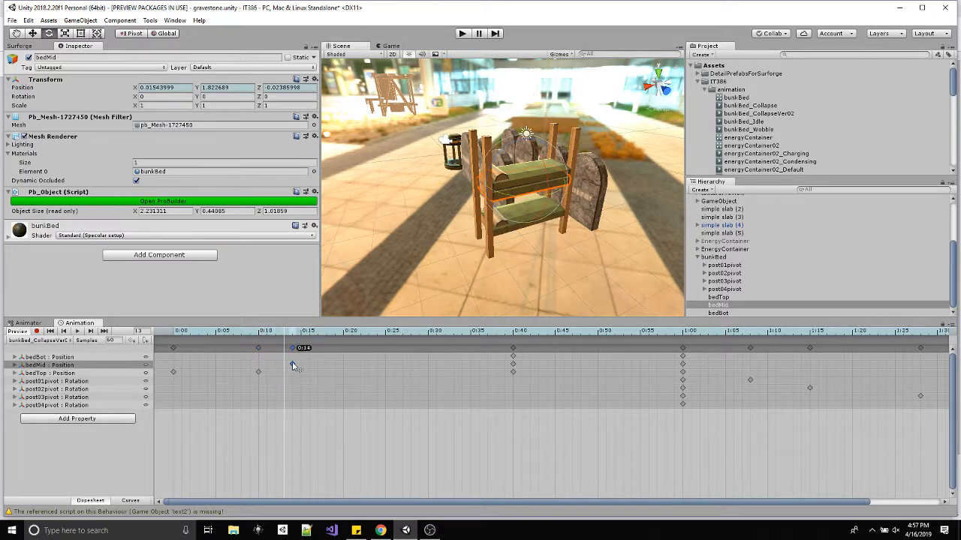
drag(299, 367, 298, 367)
drag(270, 336, 303, 338)
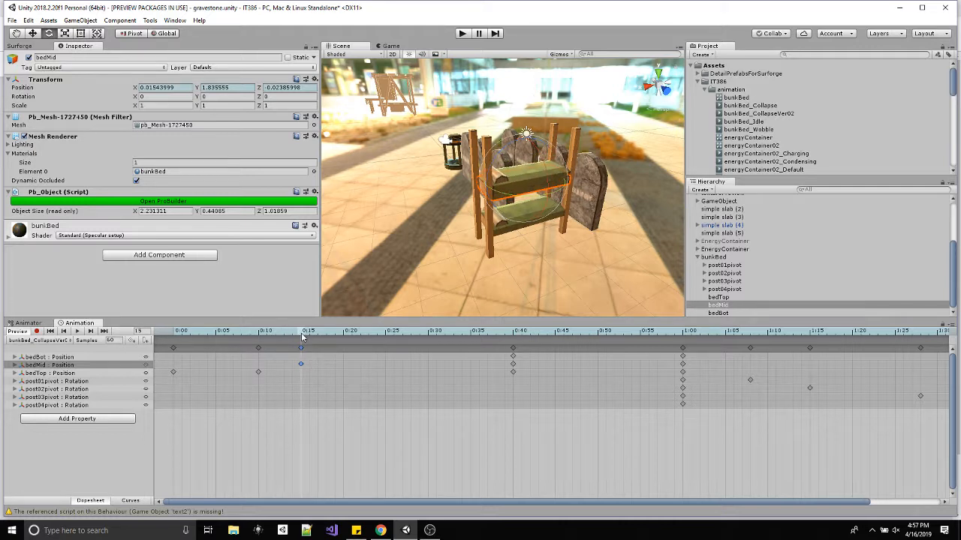
Move the frame 40 position keyframes of bedMid and bedTop to frame 25.
click(512, 365)
drag(511, 367, 386, 366)
click(180, 335)
drag(180, 336, 302, 345)
drag(514, 373, 307, 382)
drag(387, 376, 386, 377)
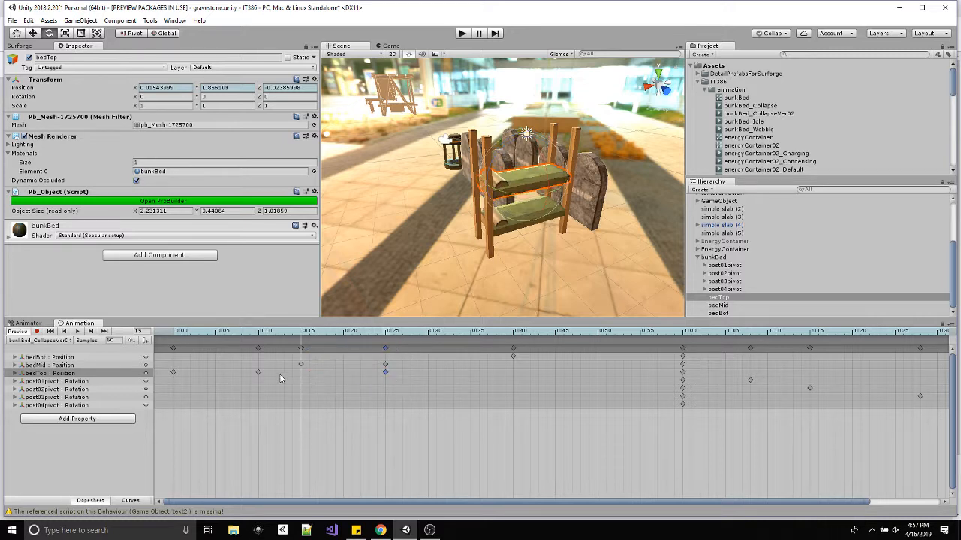
Copy bedTop's frame 10 position keyframe to frame 15.
click(259, 373)
key(ctrl+v)
drag(286, 332, 311, 342)
key(ctrl+c)
key(ctrl+v)
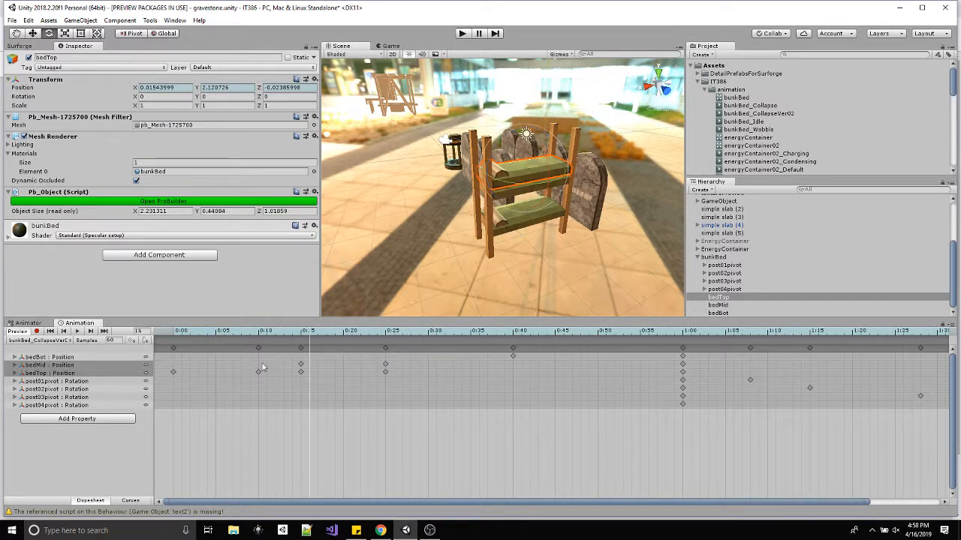
Copy the frame 25 keyframes of bedMid and bedTop to frame 30 and check their position values along the timeline.
drag(296, 338, 387, 336)
drag(396, 376, 377, 364)
click(429, 336)
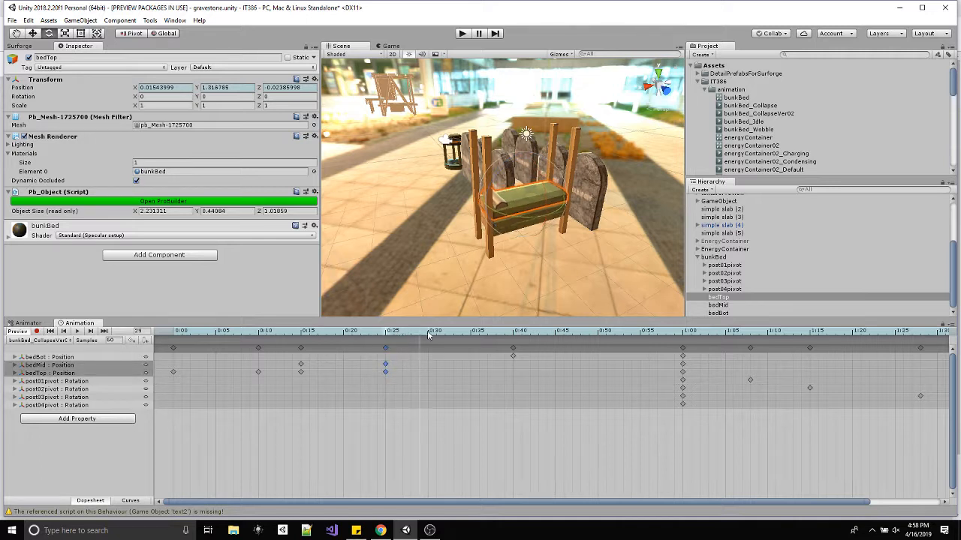
key(ctrl+v)
drag(399, 335, 422, 349)
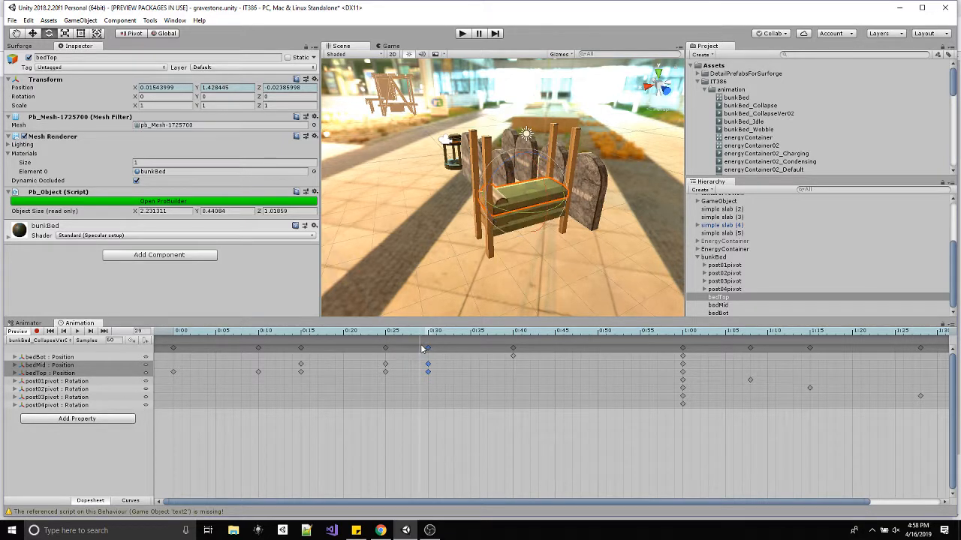
click(15, 365)
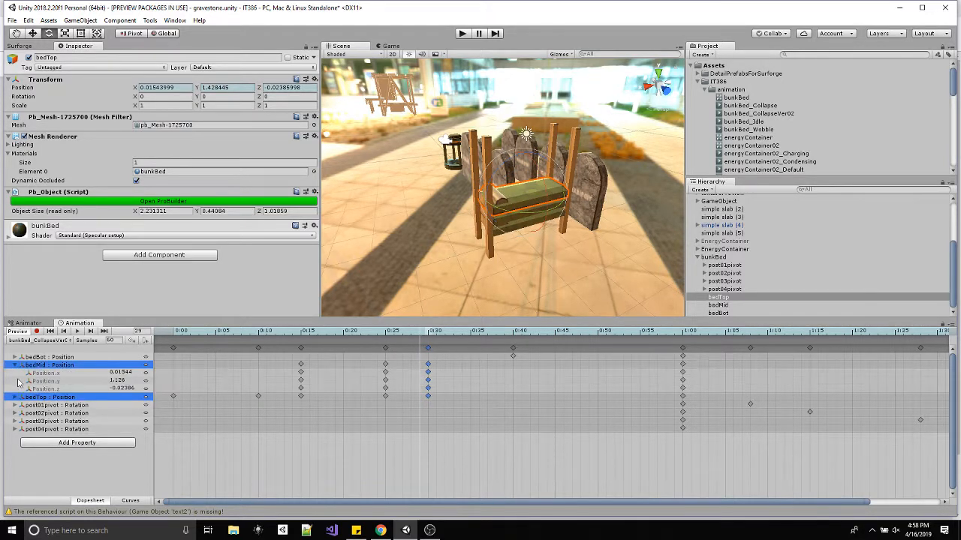
click(15, 398)
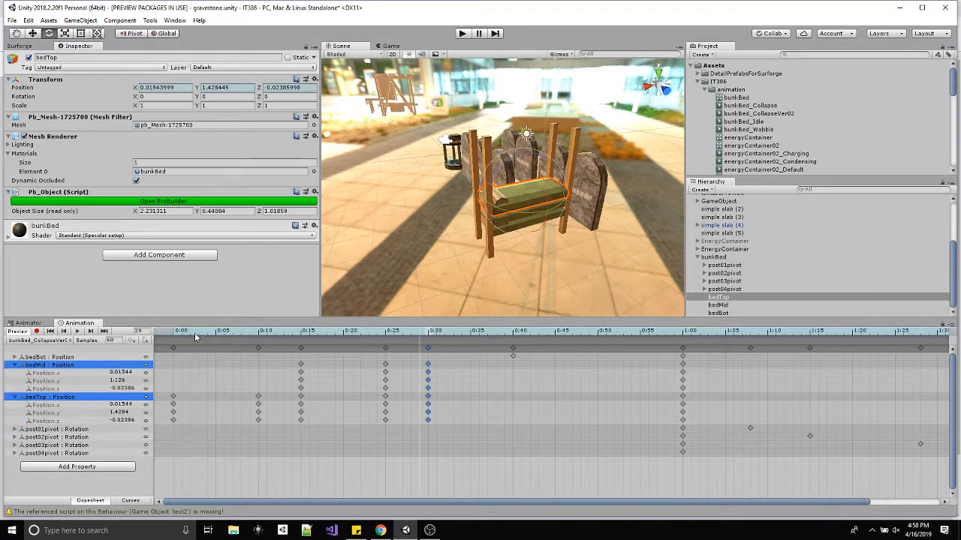
drag(195, 337, 429, 351)
Move bedBot's first position keyframe to frame 30 and collapse the bedMid and bedTop position properties.
click(513, 358)
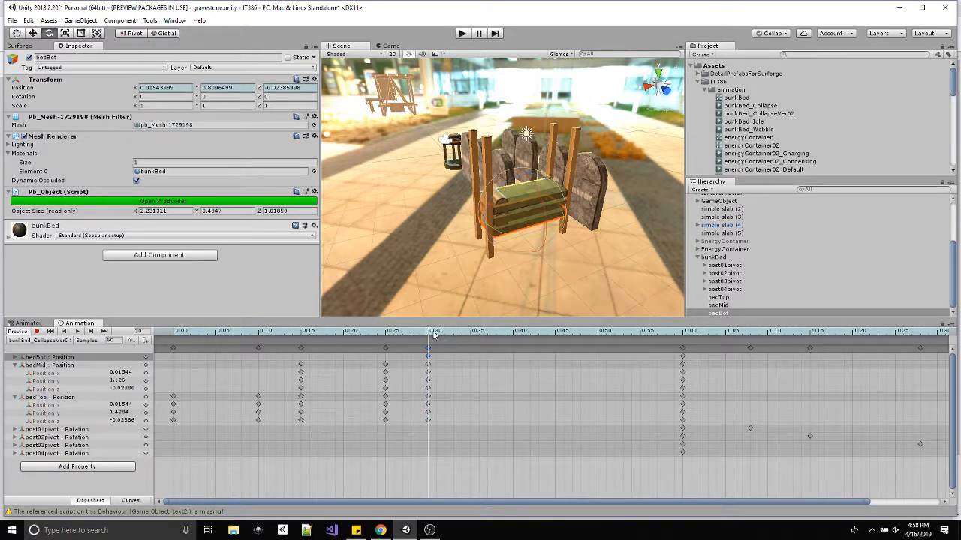
drag(433, 334, 515, 337)
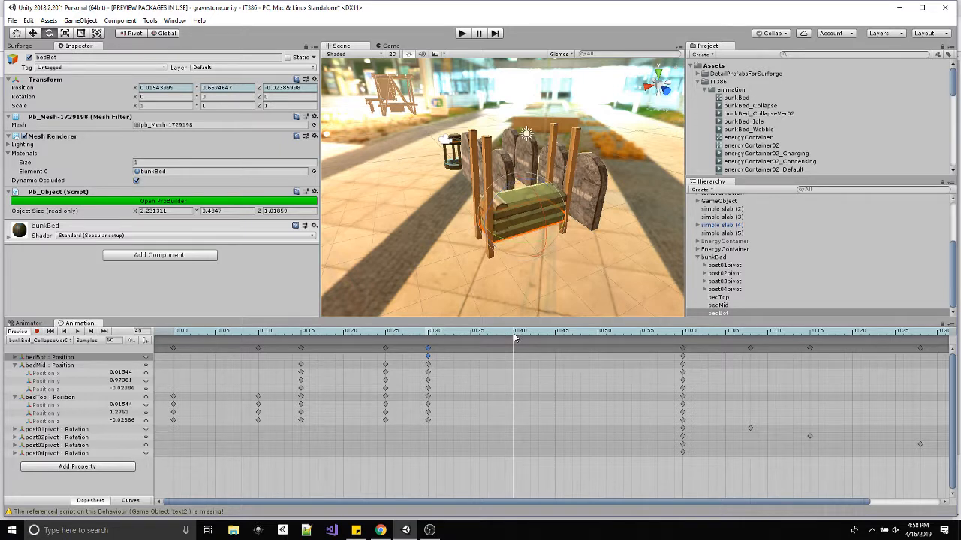
click(15, 365)
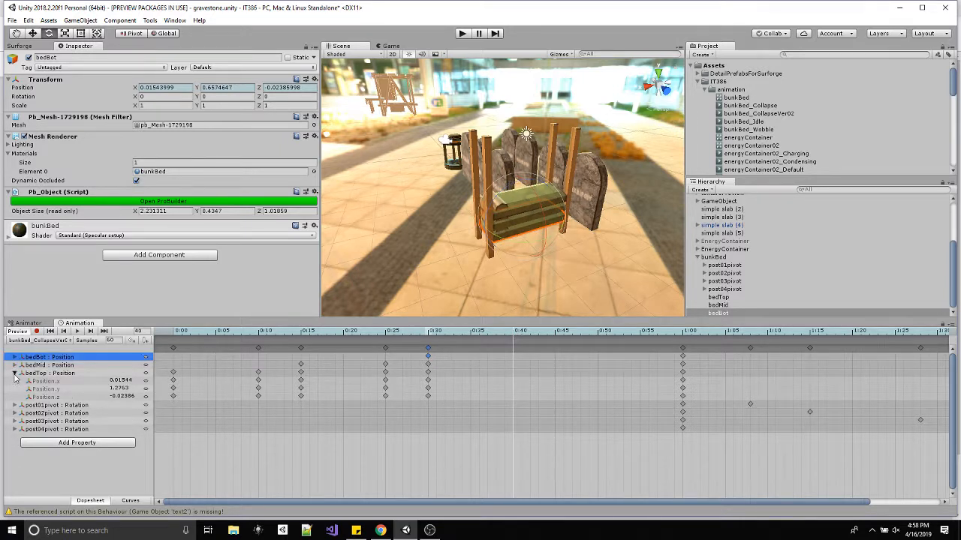
click(15, 373)
Move the last position keyframes of bedBot, bedMid and bedTop to frame 40 and preview the fall.
click(681, 359)
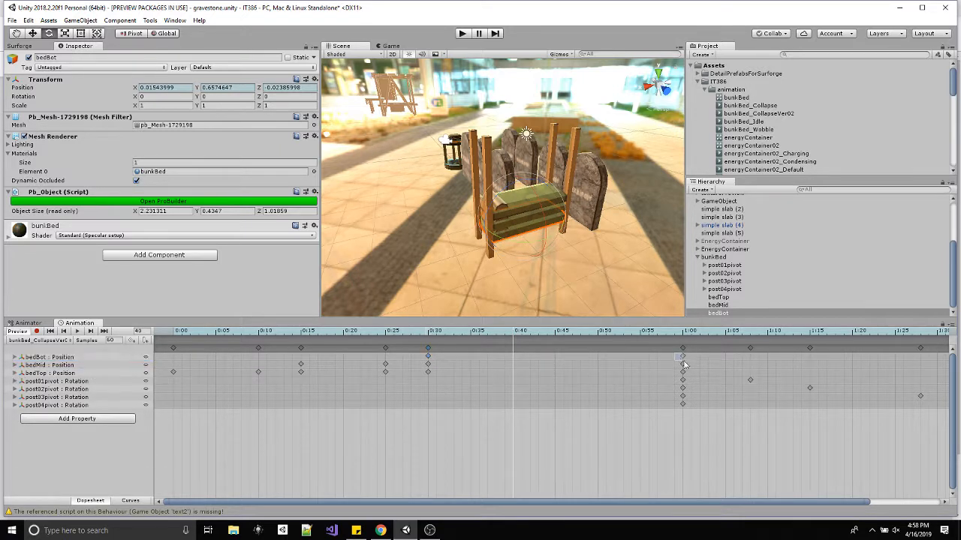
drag(688, 373, 513, 365)
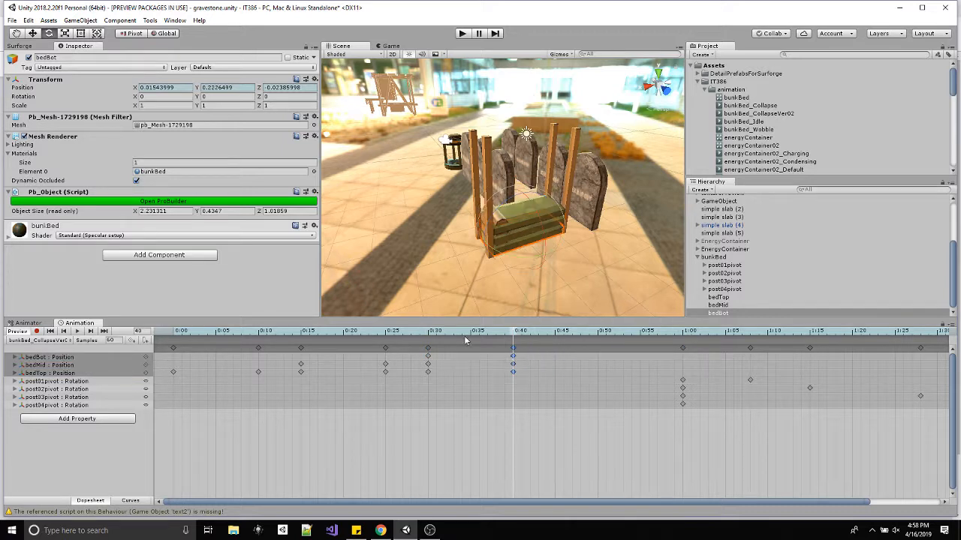
click(424, 335)
click(513, 335)
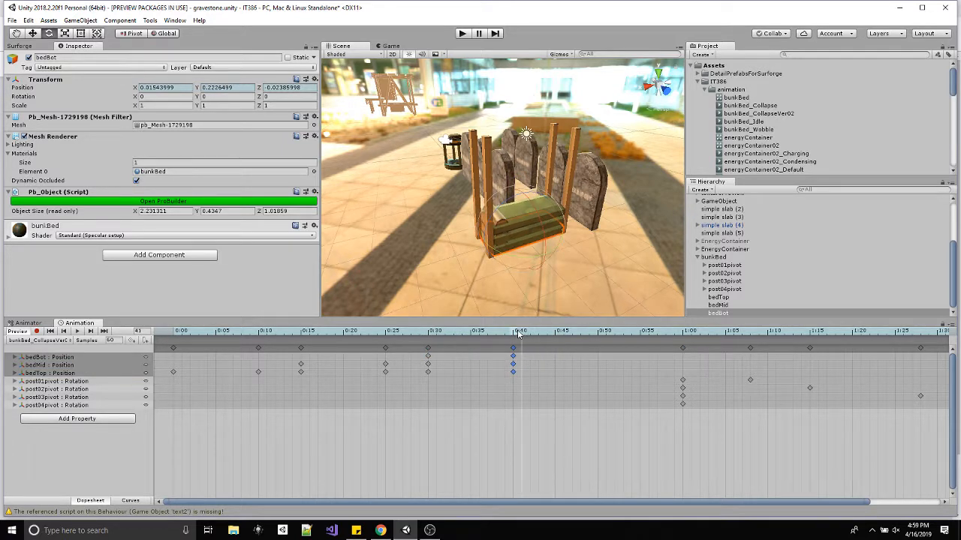
Move all four posts' starting rotation keyframes to frame 40 and their ending keyframes to frame 60, and play back the clip.
drag(514, 336, 682, 348)
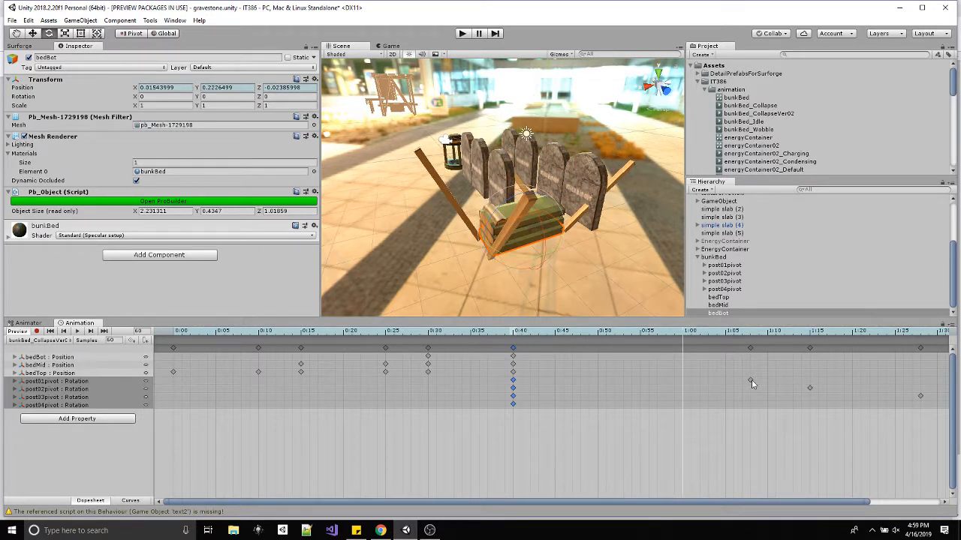
drag(750, 379, 682, 380)
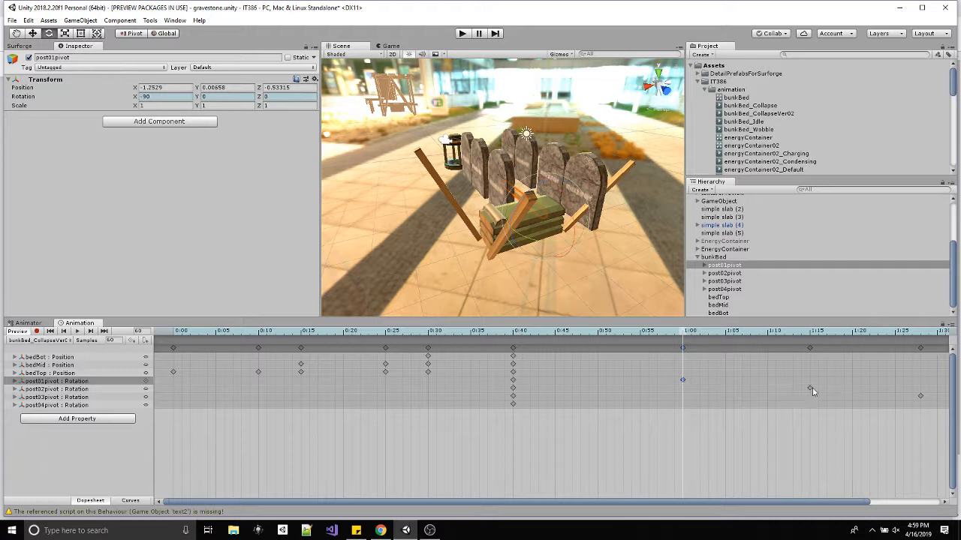
mouse_move(812, 390)
mouse_down()
mouse_move(696, 402)
mouse_move(810, 390)
mouse_up()
drag(712, 391, 679, 396)
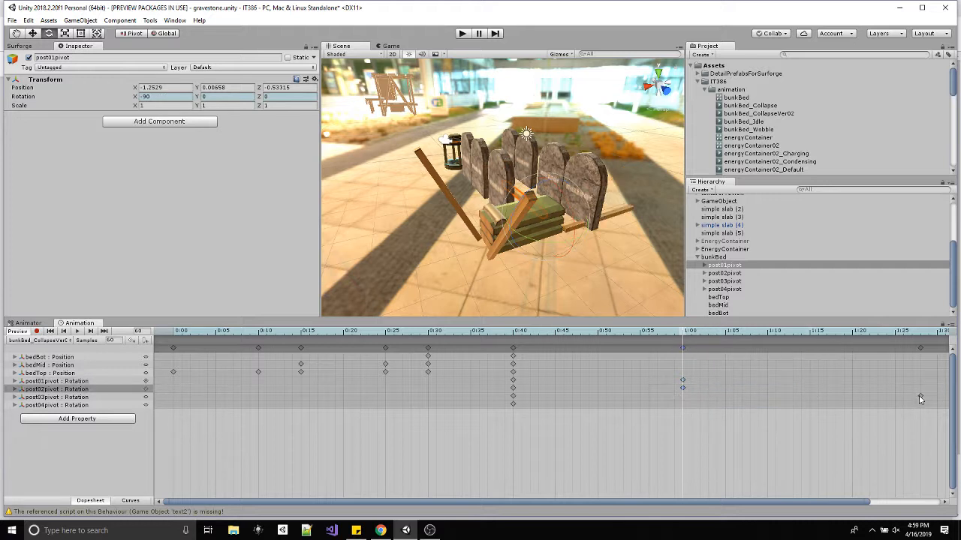
drag(920, 398, 683, 397)
drag(806, 503, 891, 501)
drag(929, 405, 896, 412)
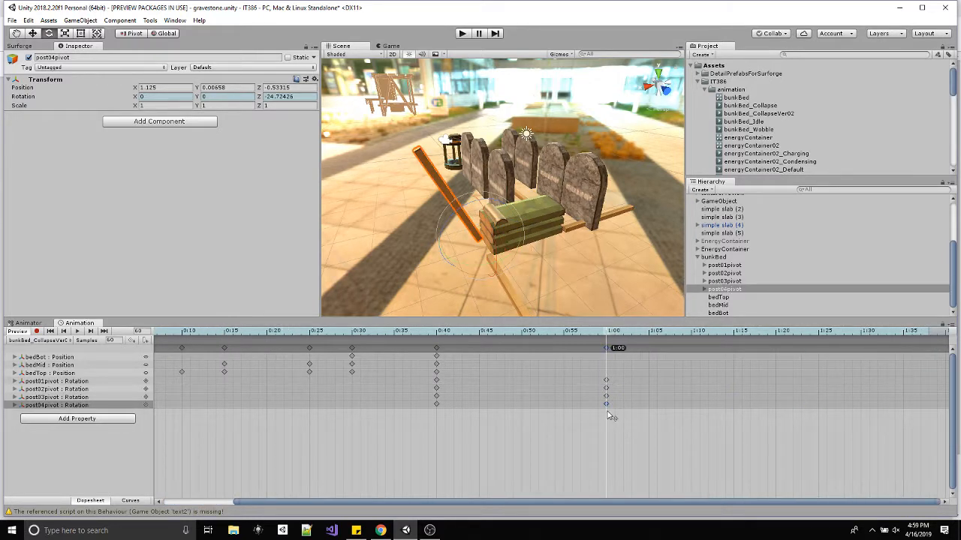
drag(611, 415, 611, 415)
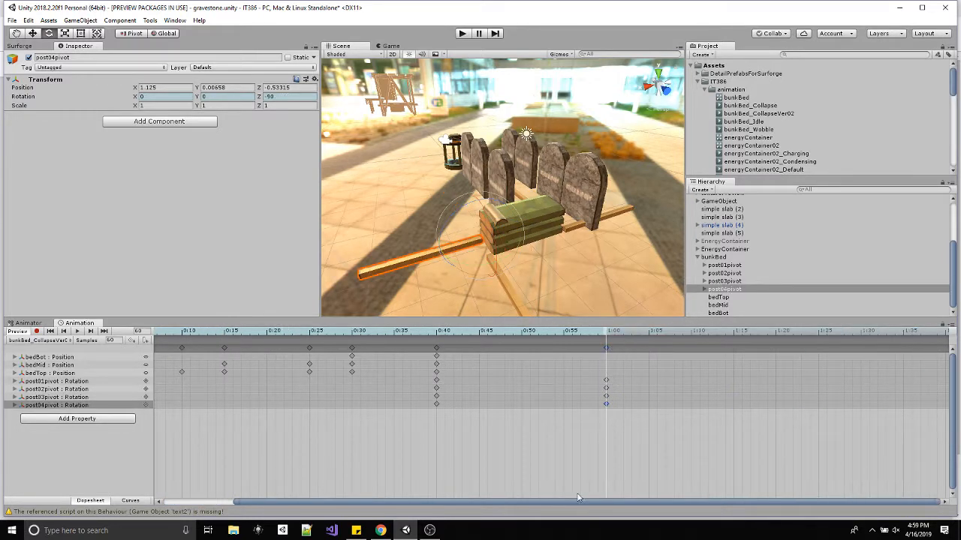
click(77, 332)
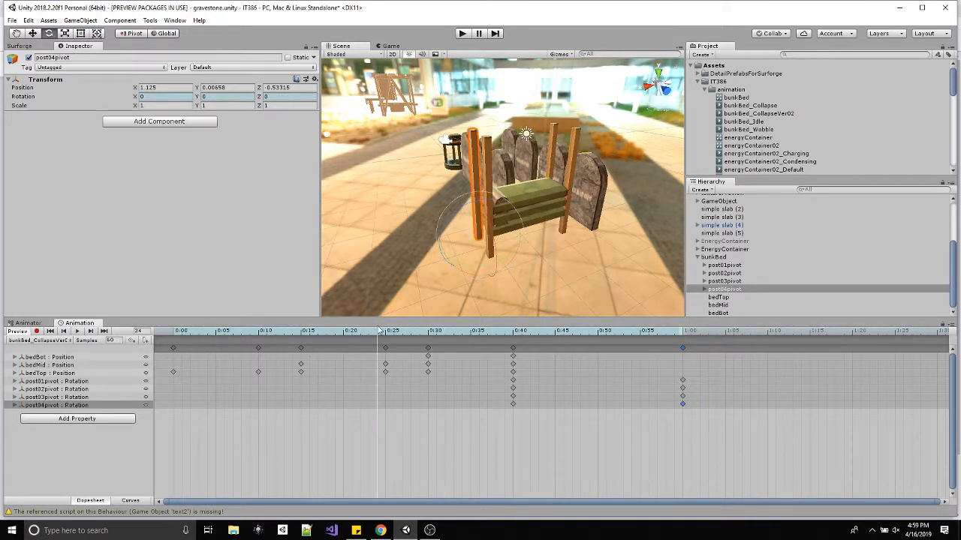
Stagger the post rotations: post01 frames 40–55, post02 45–60, post03 50–65 and post04 55–70, and play back the clip.
click(514, 381)
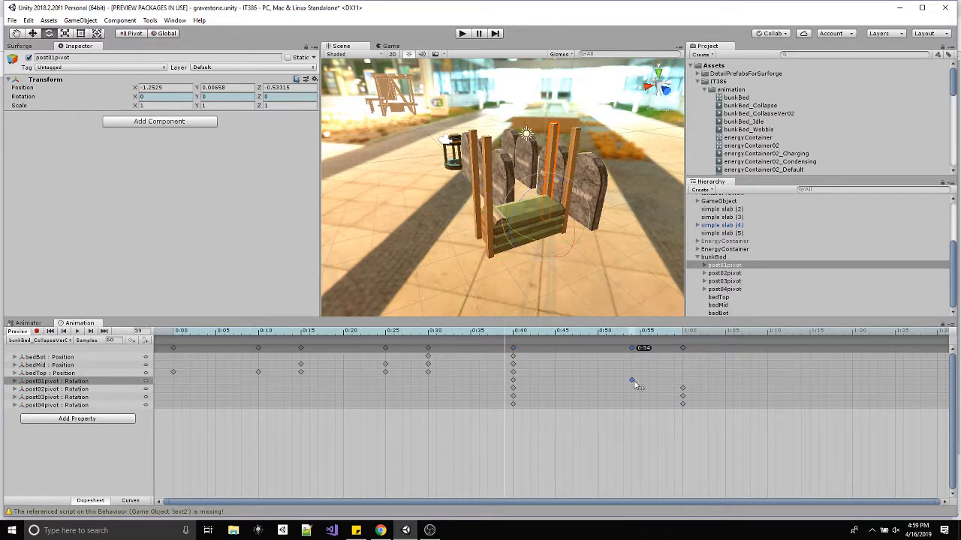
click(513, 389)
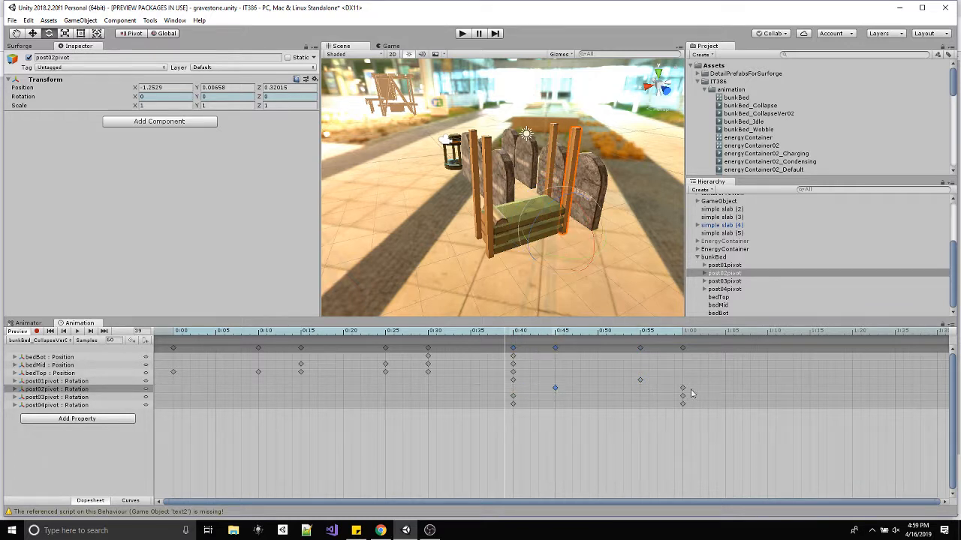
drag(513, 396, 598, 397)
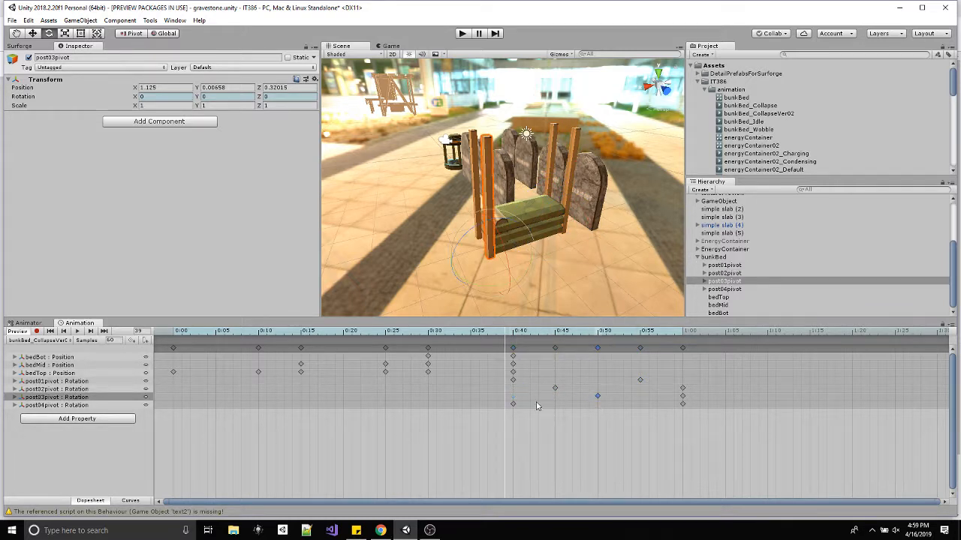
drag(513, 405, 727, 401)
drag(762, 400, 780, 412)
click(78, 332)
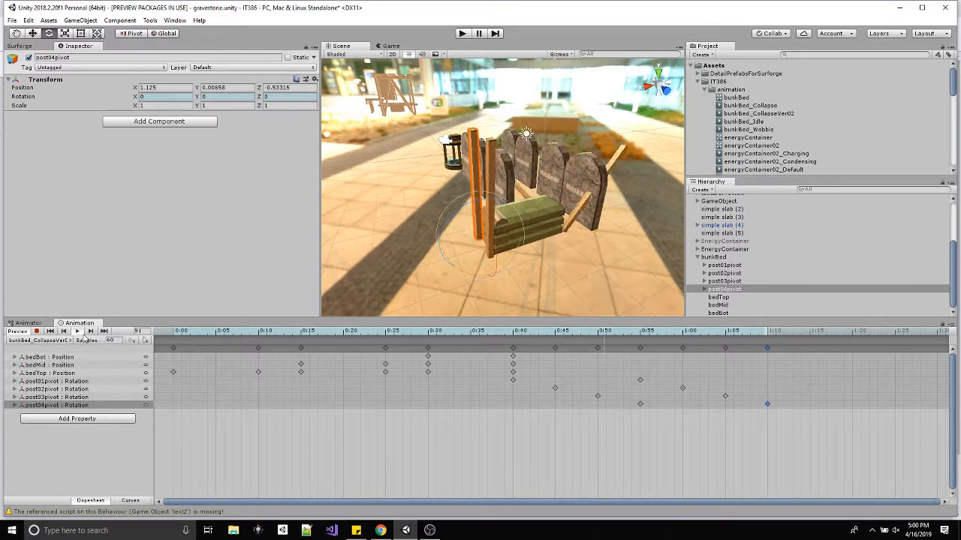
click(78, 331)
click(50, 331)
Rearrange the animator graph, stacking CollapeVer02 above bunkBed_Collapse between the idle and wobble states and the Exit node.
click(33, 324)
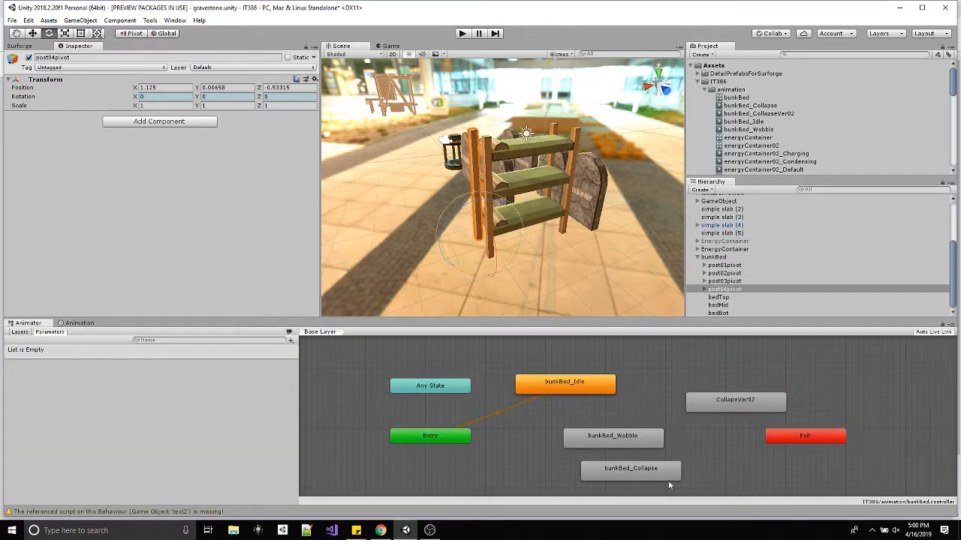
drag(666, 472, 757, 463)
drag(732, 405, 730, 387)
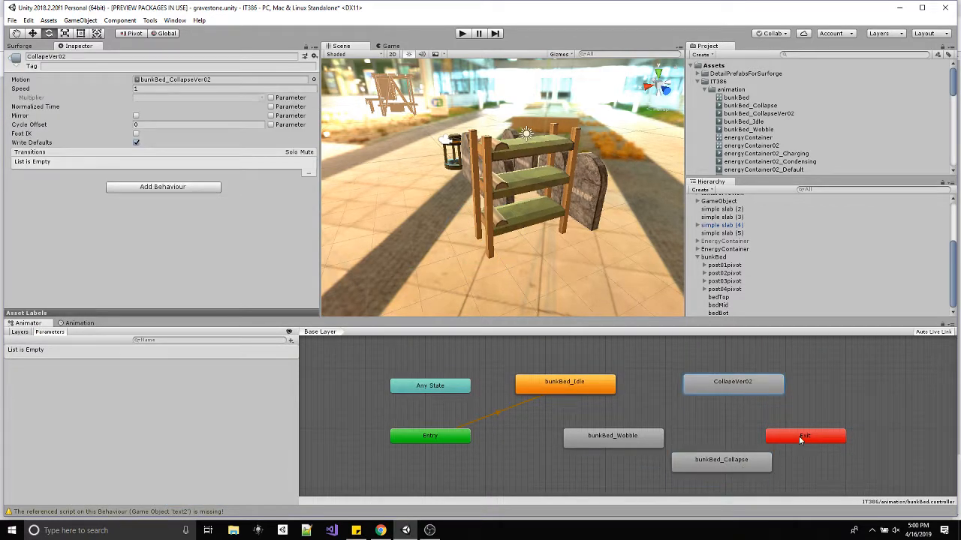
drag(799, 436, 860, 442)
drag(722, 463, 727, 381)
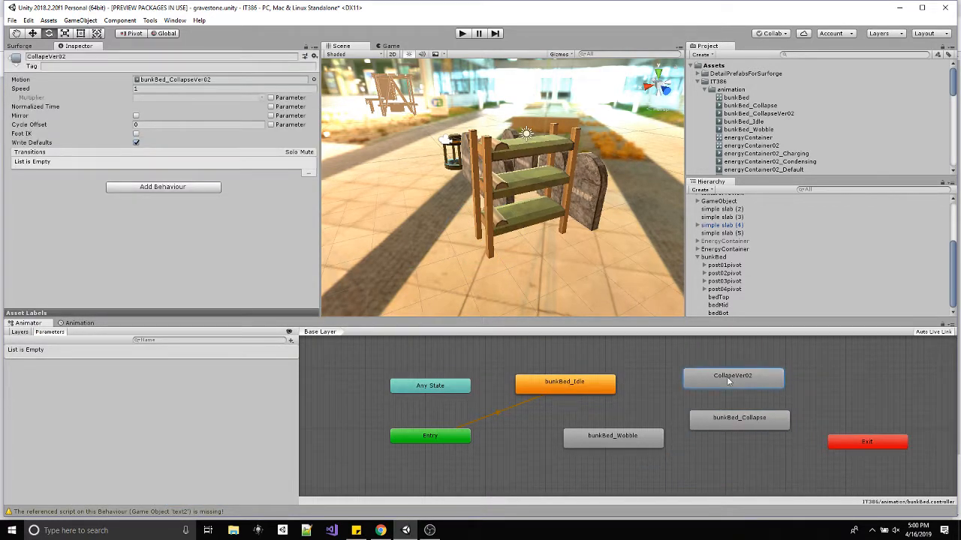
Spread out the animator states, moving bunkBed_Idle closer to Any State, CollapeVer02 higher, and bunkBed_Collapse closer to Exit.
click(743, 425)
drag(743, 426, 761, 437)
drag(594, 388, 552, 381)
mouse_move(639, 436)
mouse_down()
mouse_move(592, 448)
mouse_move(645, 436)
mouse_up()
drag(745, 378, 756, 368)
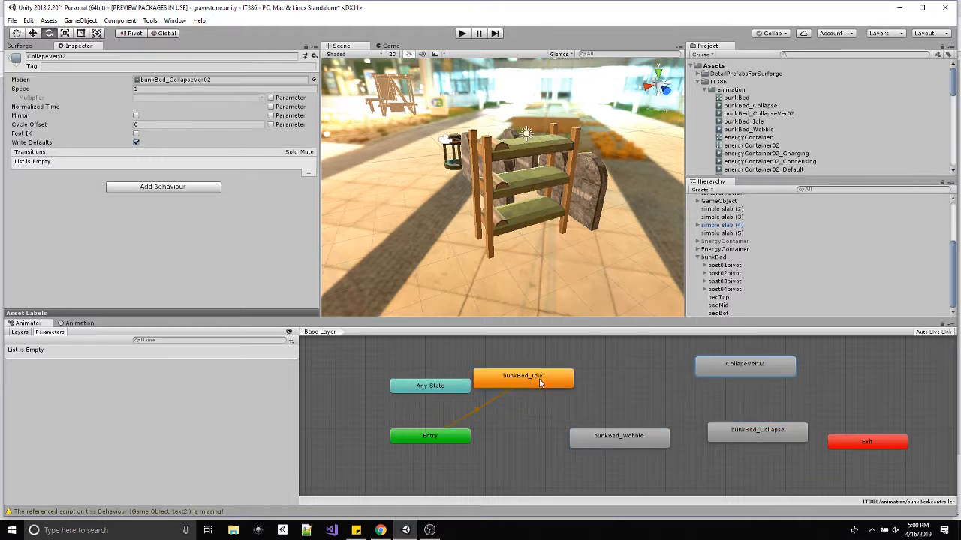
drag(538, 378, 559, 380)
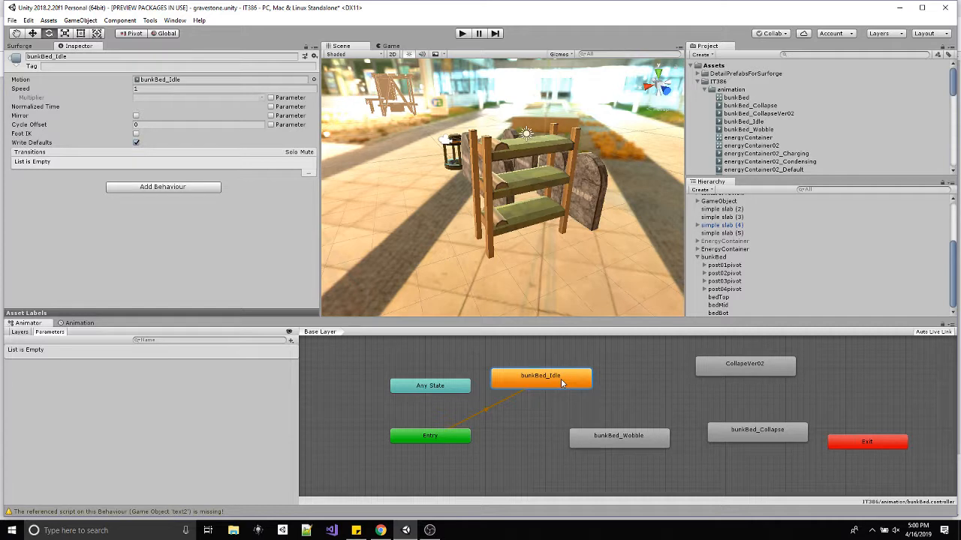
Create a transition from bunkBed_Idle to bunkBed_Wobble and nudge bunkBed_Idle slightly up.
right_click(561, 378)
click(582, 383)
click(607, 437)
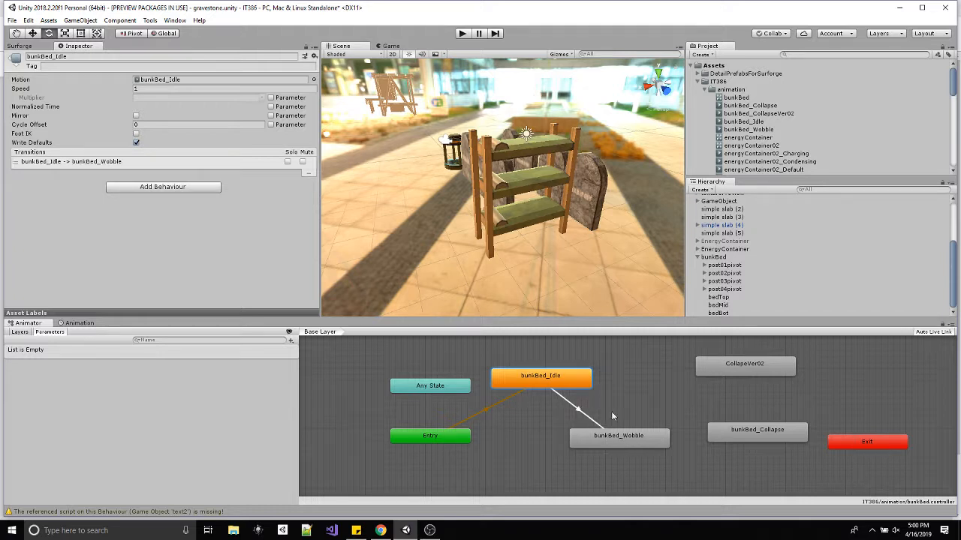
drag(556, 379, 549, 373)
Create transitions from bunkBed_Wobble to both bunkBed_Collapse and CollapeVer02.
right_click(633, 445)
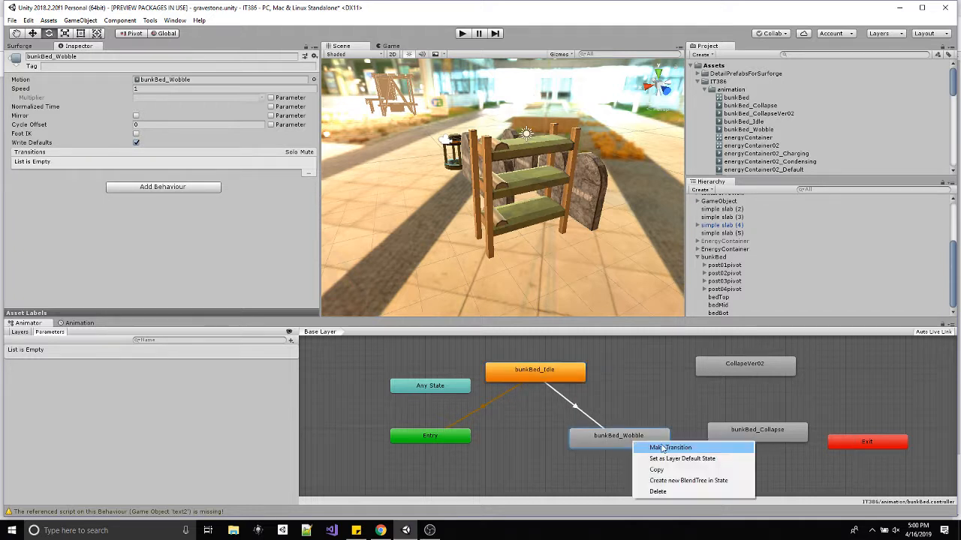
click(654, 444)
click(780, 436)
right_click(623, 439)
click(650, 444)
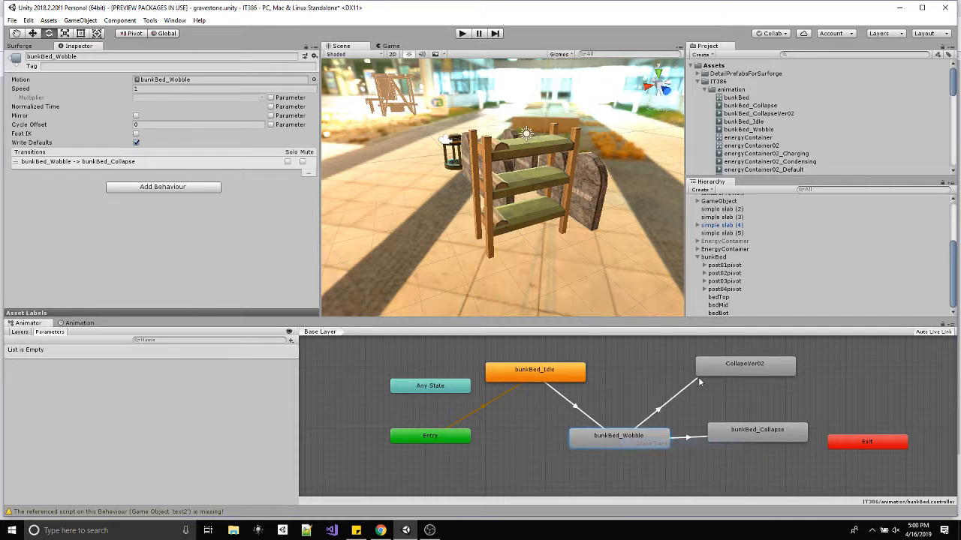
click(725, 371)
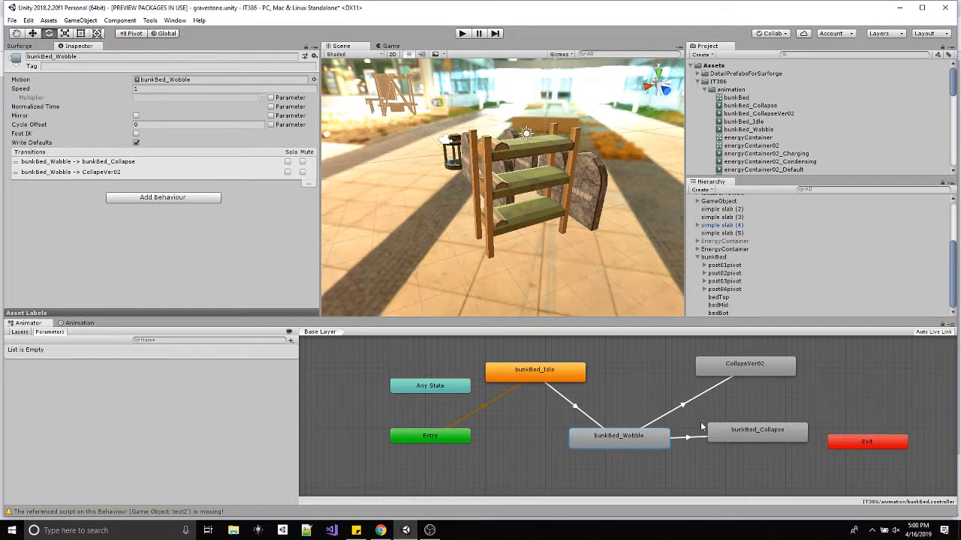
Create transitions from CollapeVer02 and bunkBed_Collapse back to bunkBed_Idle.
right_click(737, 367)
click(754, 370)
click(577, 377)
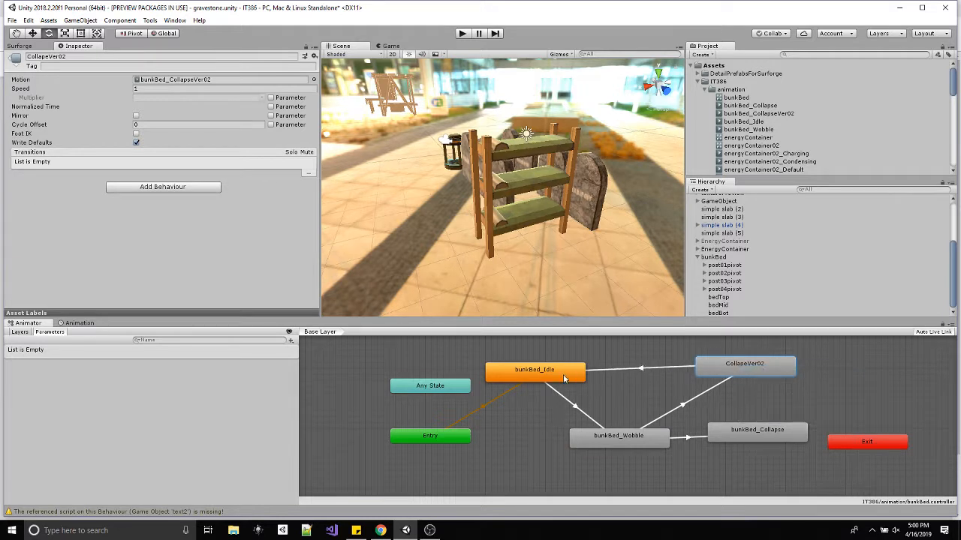
click(740, 433)
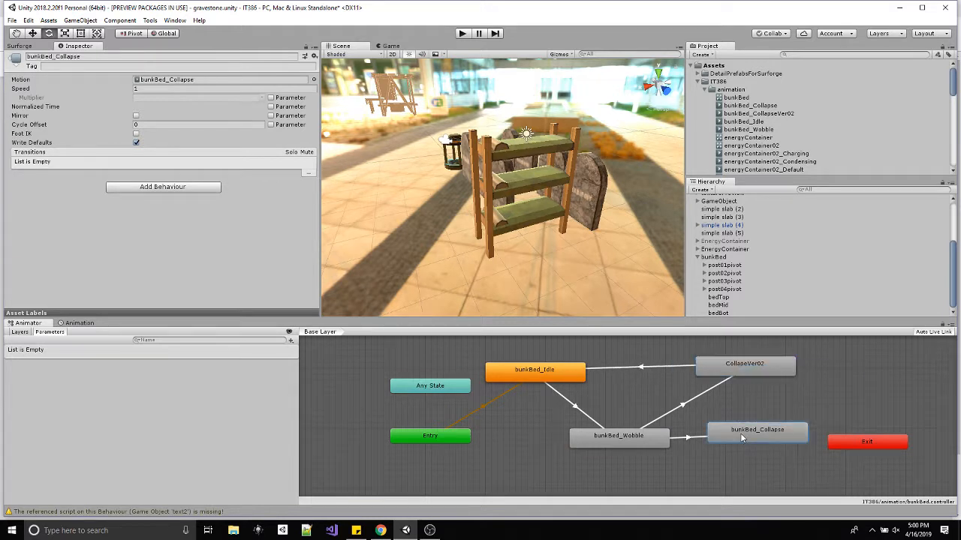
right_click(740, 433)
click(777, 441)
click(565, 375)
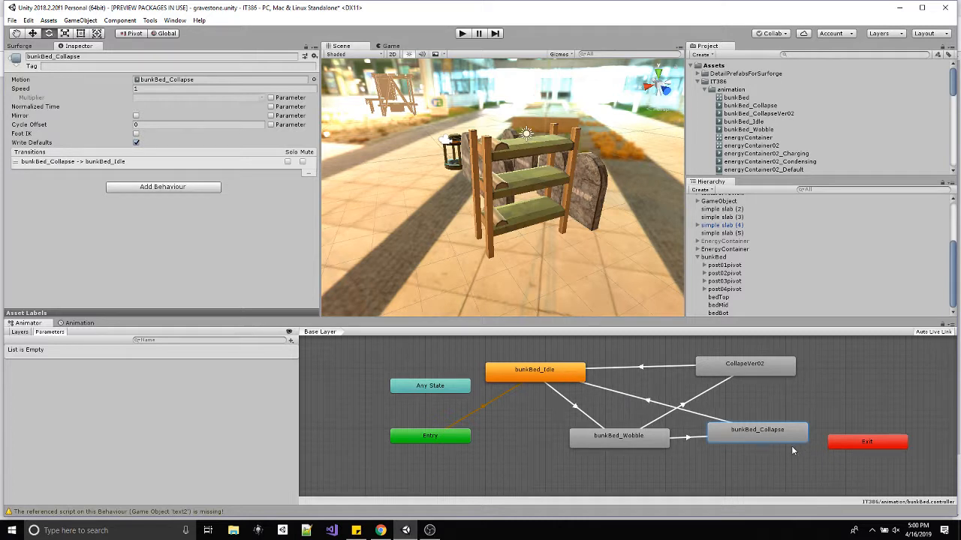
Untangle the transition arrows by placing bunkBed_Collapse between bunkBed_Idle and CollapeVer02, with bunkBed_Wobble below them.
drag(755, 437, 653, 394)
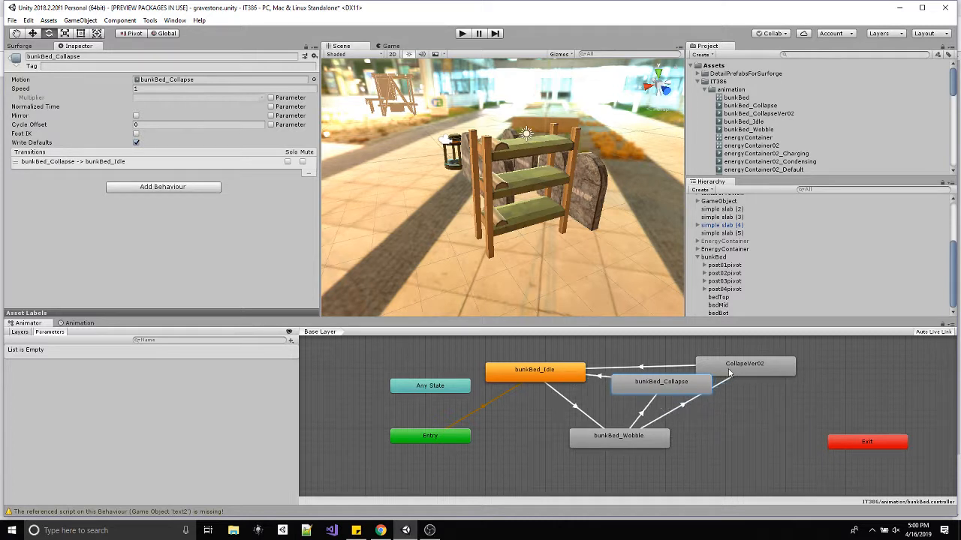
drag(744, 366, 805, 354)
drag(646, 452, 608, 475)
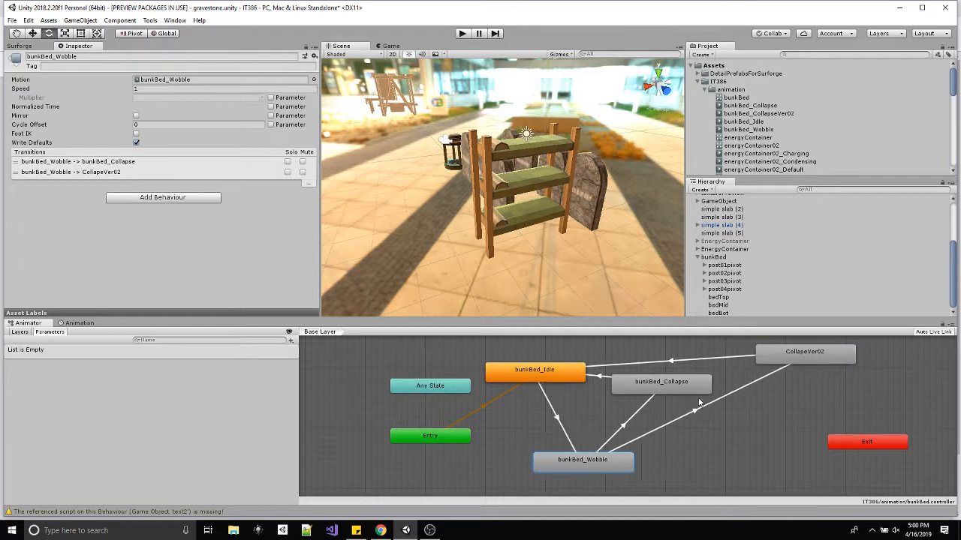
drag(675, 385, 675, 406)
drag(790, 363, 829, 365)
drag(657, 394, 700, 391)
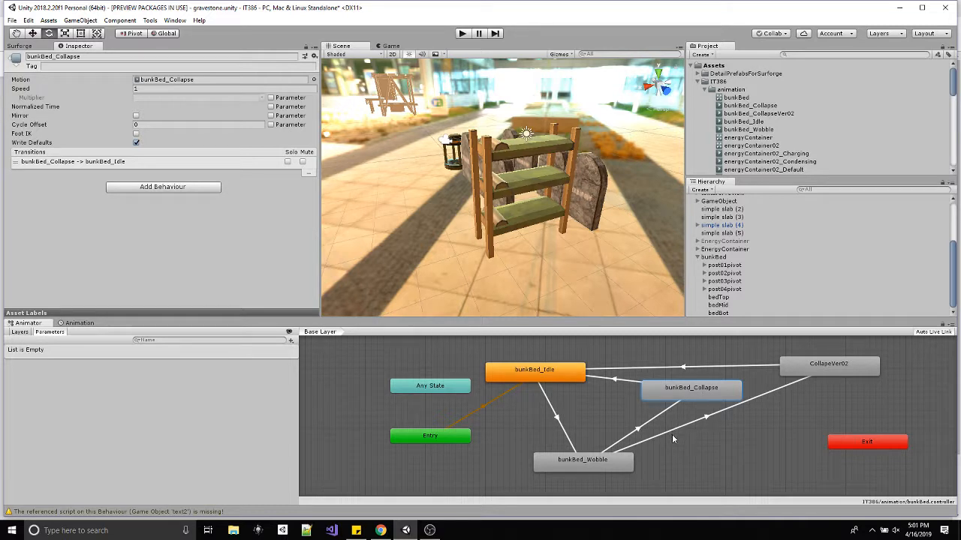
Add an Int parameter named state to the animator controller.
click(290, 341)
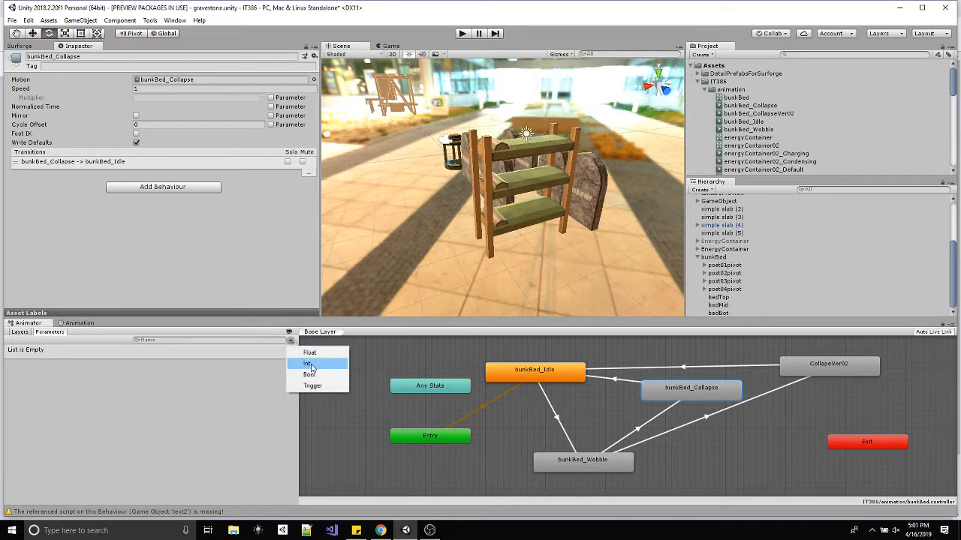
click(311, 364)
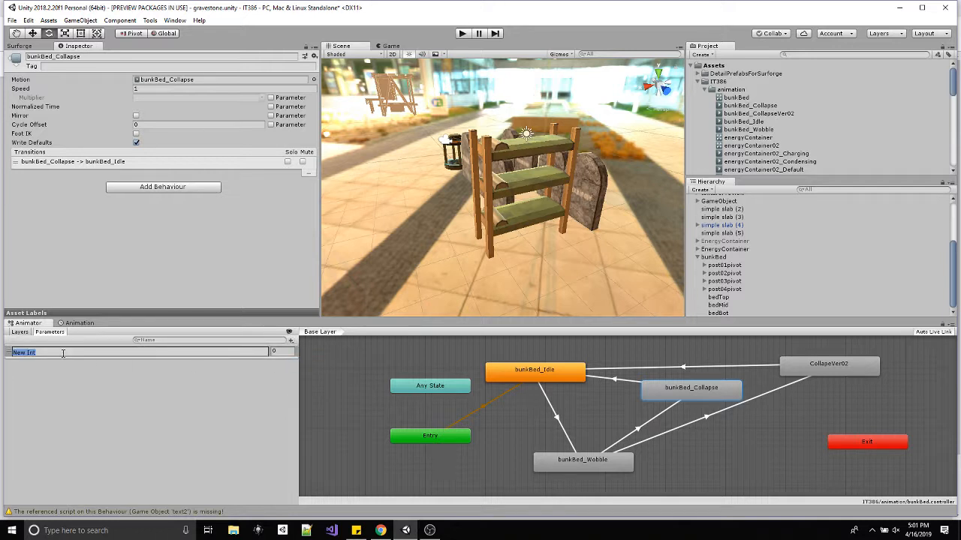
text(state)
key(Return)
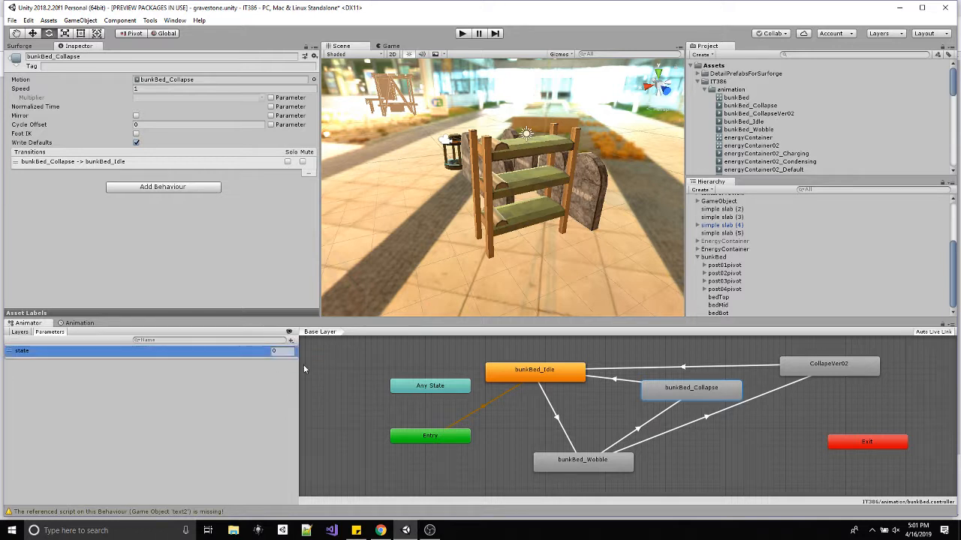
Turn off exit time on the bunkBed_Idle to bunkBed_Wobble transition and add the condition state Equals 1.
click(556, 421)
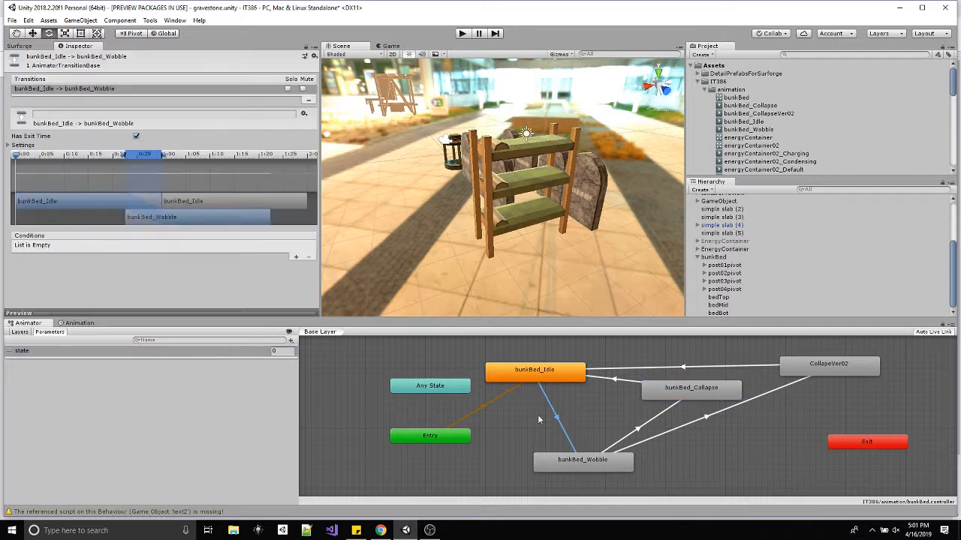
click(136, 137)
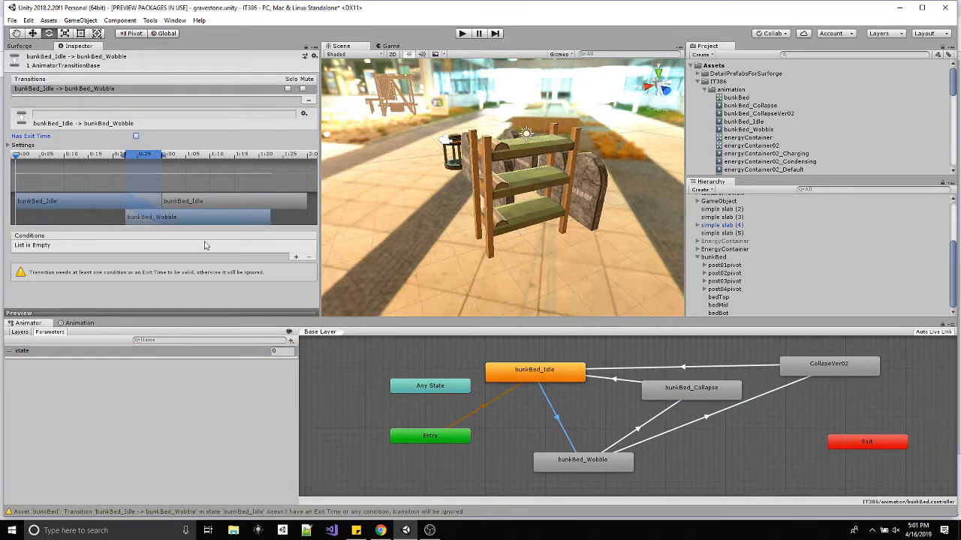
click(296, 257)
click(188, 246)
click(194, 278)
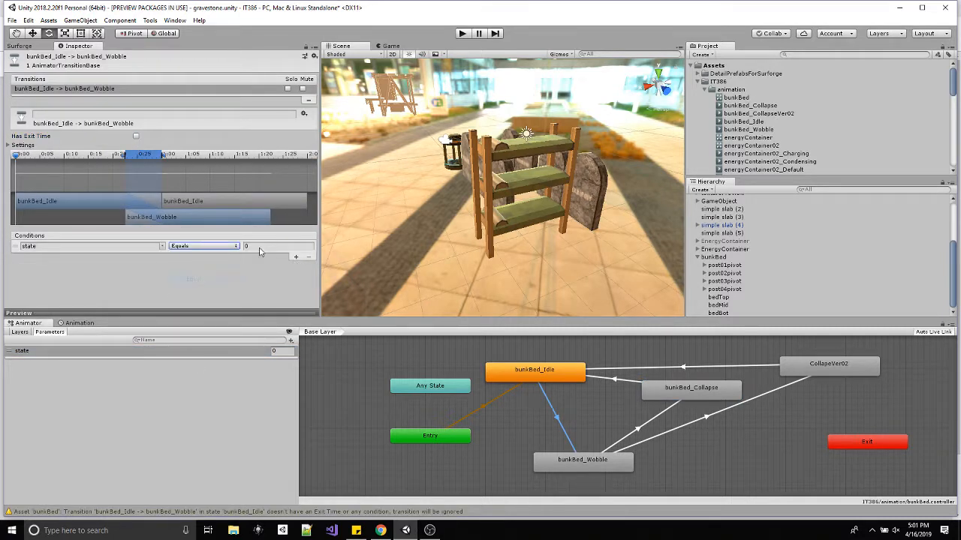
key(Tab)
text(1)
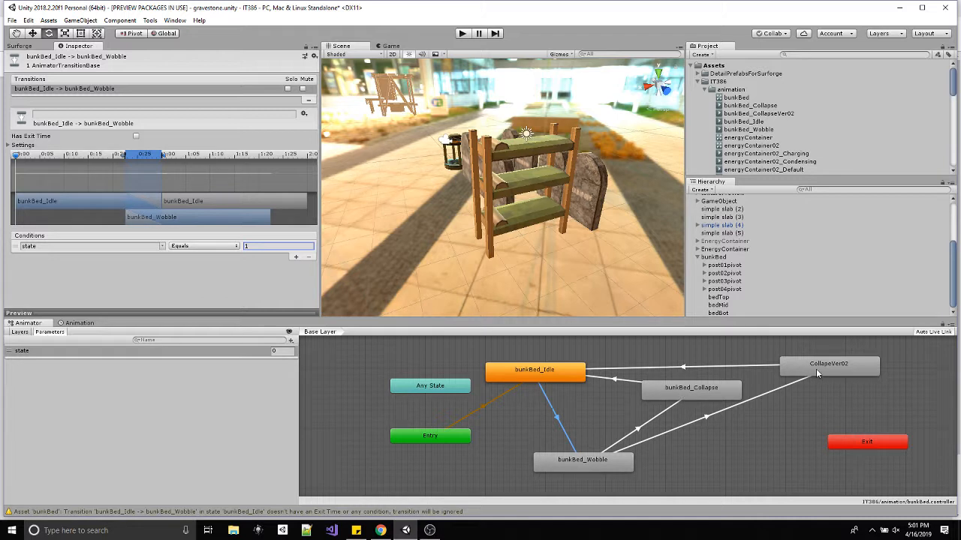
Turn off exit time on the bunkBed_Wobble to bunkBed_Collapse transition and add the condition state Equals 2.
click(638, 427)
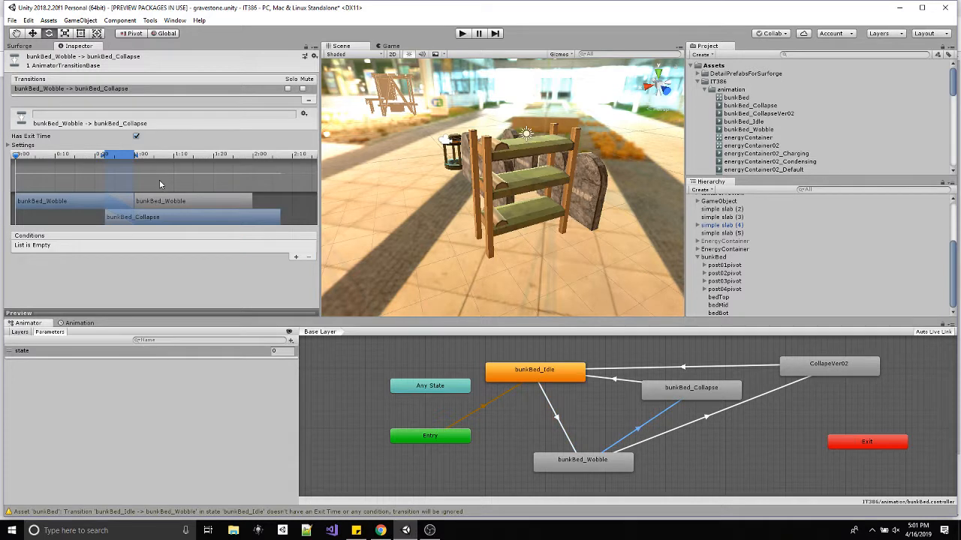
click(136, 137)
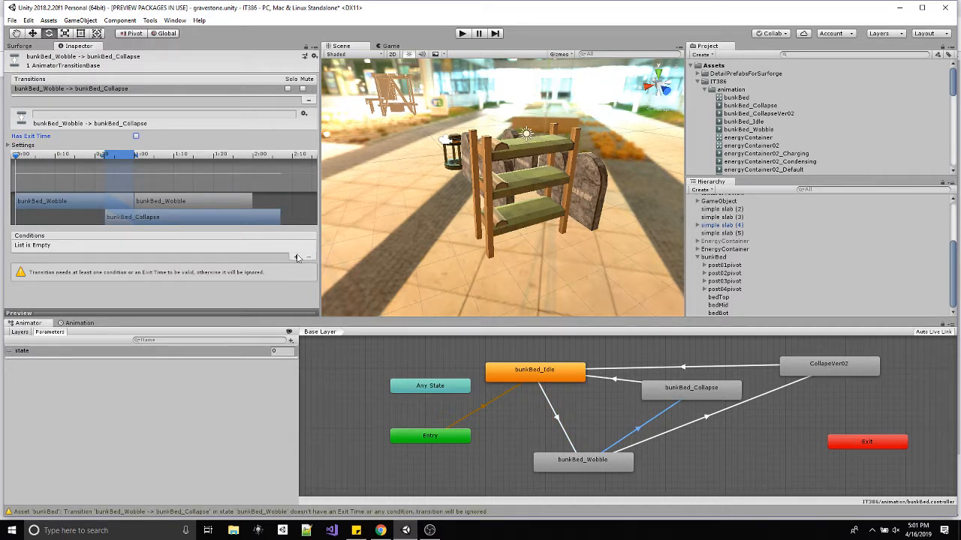
click(295, 258)
click(182, 246)
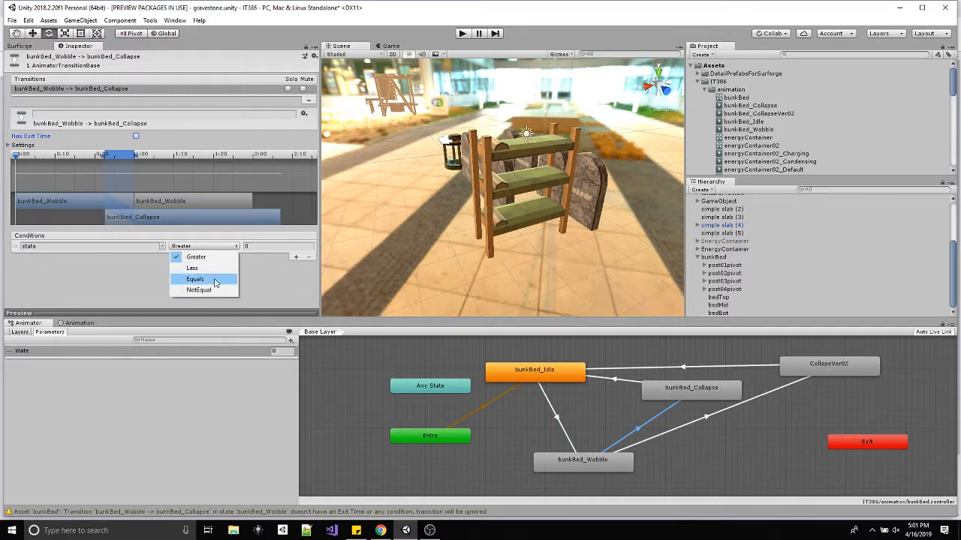
click(214, 280)
click(248, 246)
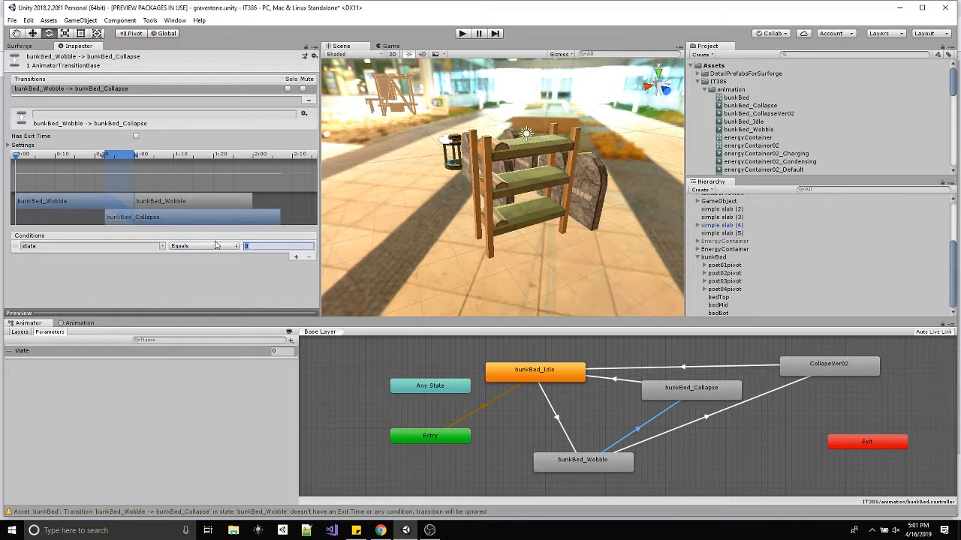
text(2)
Turn off exit time on the bunkBed_Wobble to CollapeVer02 transition and add the condition state Equals 3.
click(697, 419)
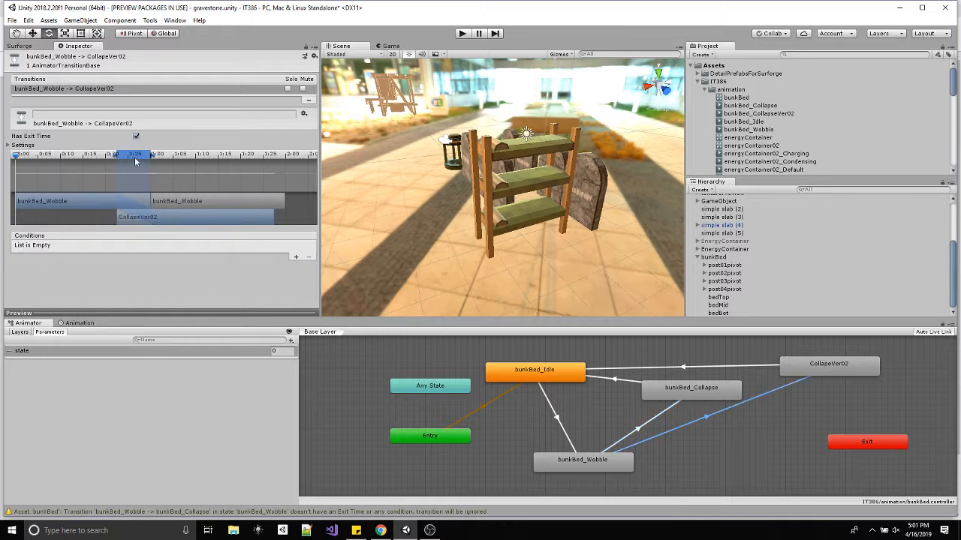
click(295, 256)
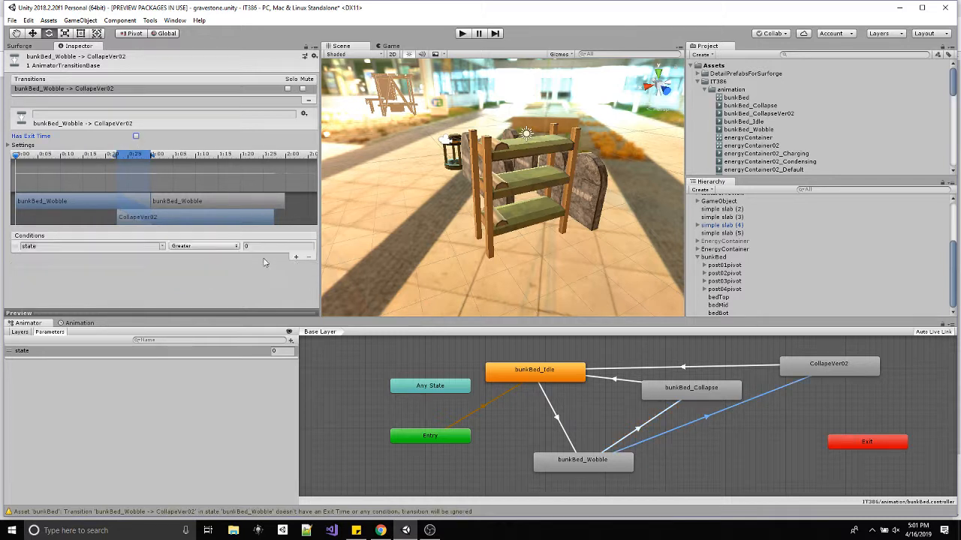
click(204, 253)
click(202, 246)
click(196, 279)
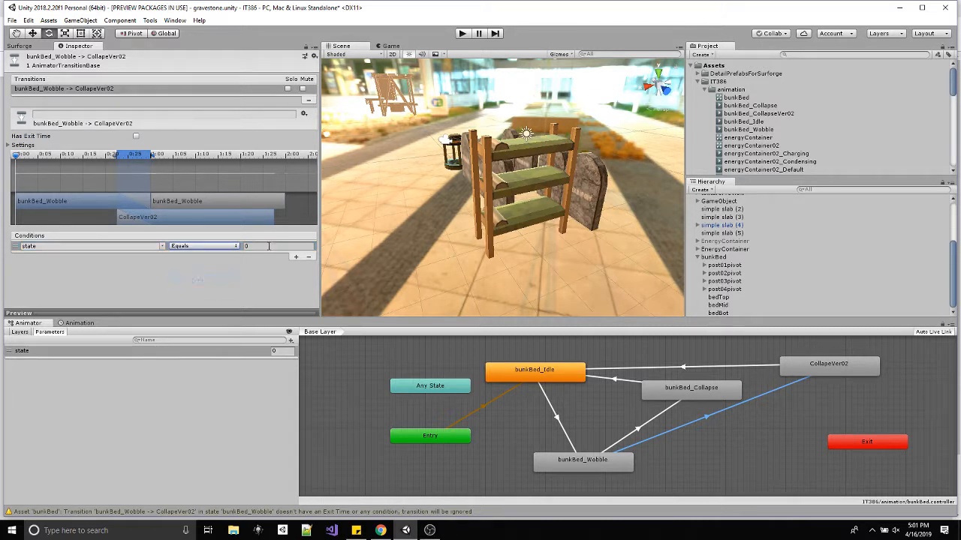
click(277, 246)
text(3)
Turn off exit time on the bunkBed_Collapse to bunkBed_Idle transition and add the condition state Equals 0.
click(613, 382)
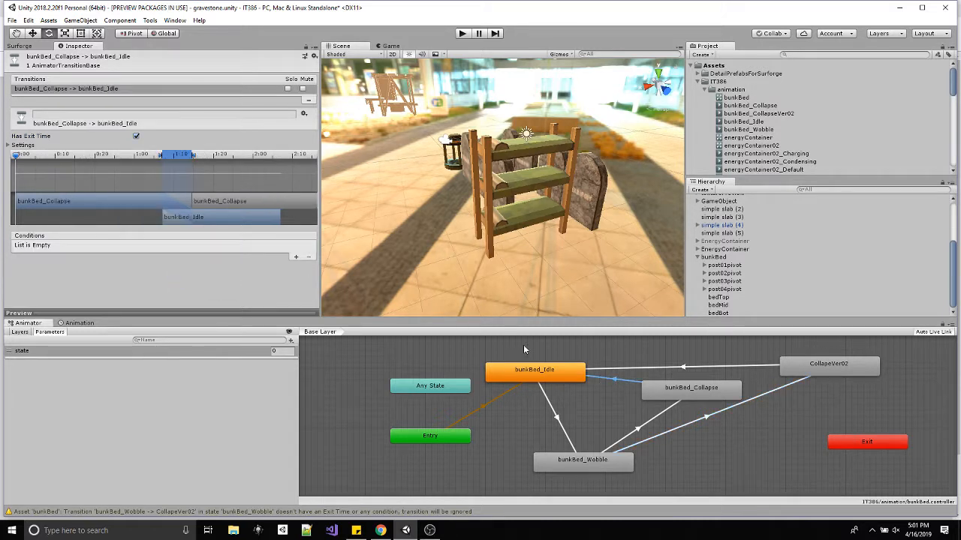
click(295, 257)
click(229, 247)
click(223, 279)
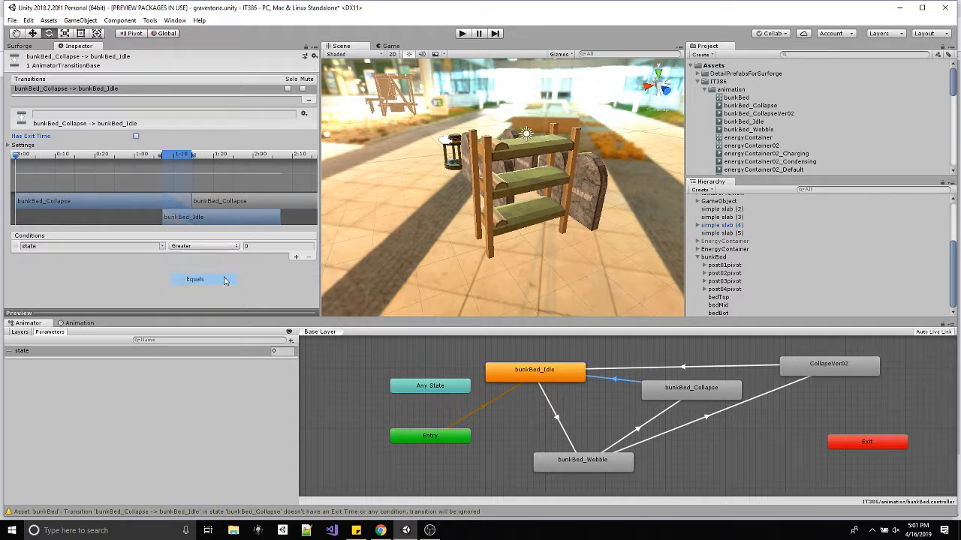
Turn off exit time on the CollapeVer02 to bunkBed_Idle transition and add the condition state Equals 0.
click(717, 368)
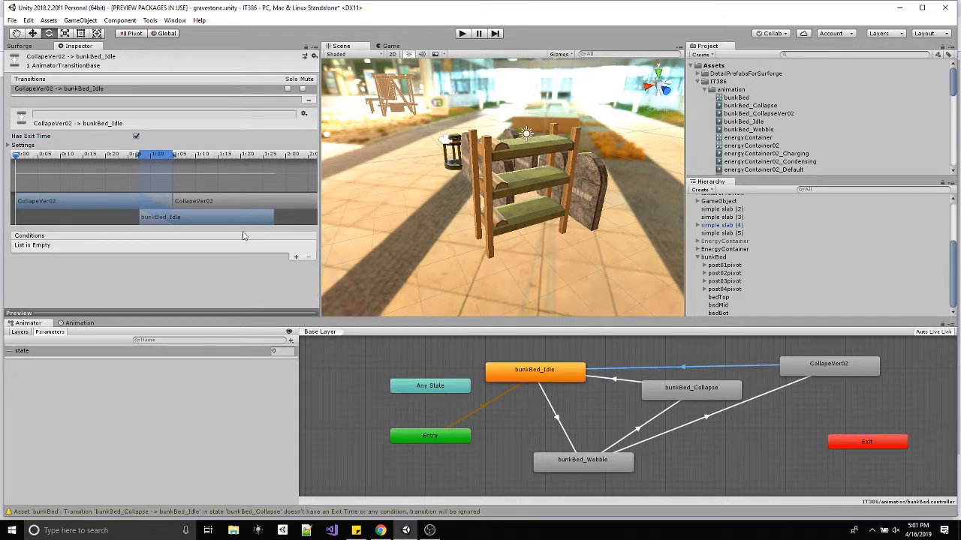
click(136, 136)
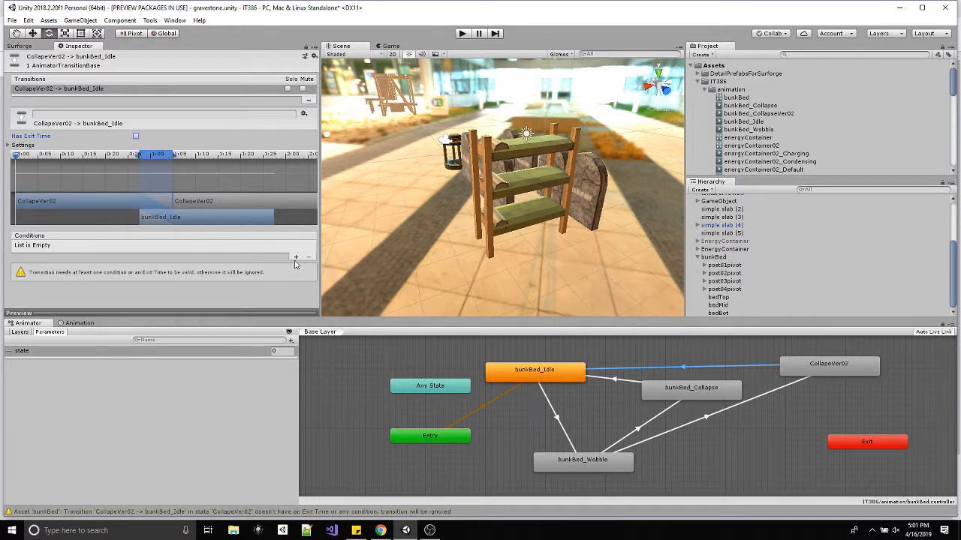
click(295, 258)
click(200, 247)
click(195, 279)
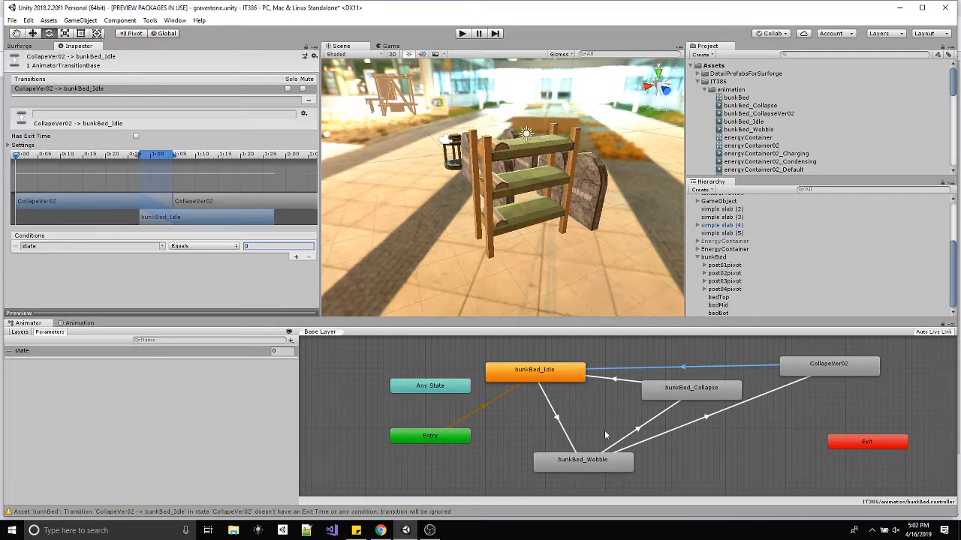
click(557, 379)
click(579, 464)
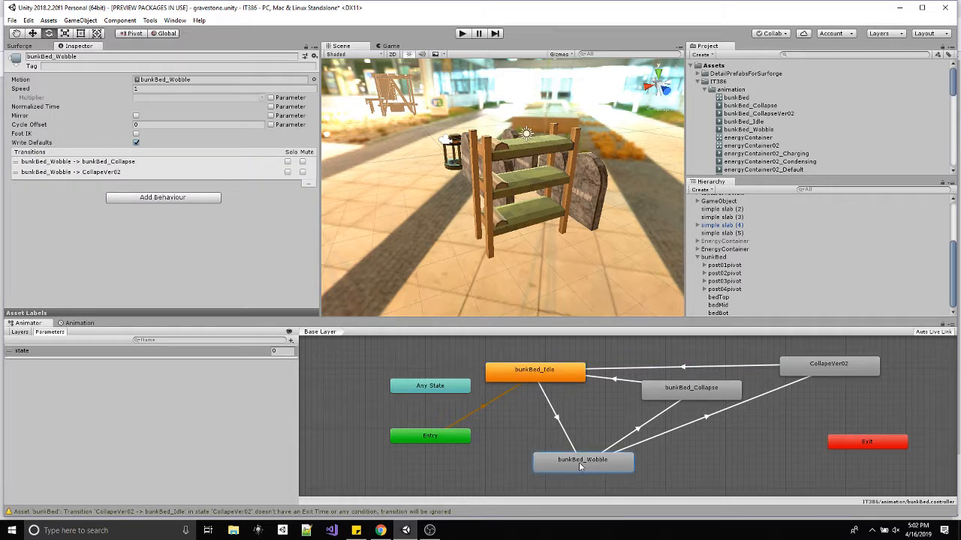
click(672, 395)
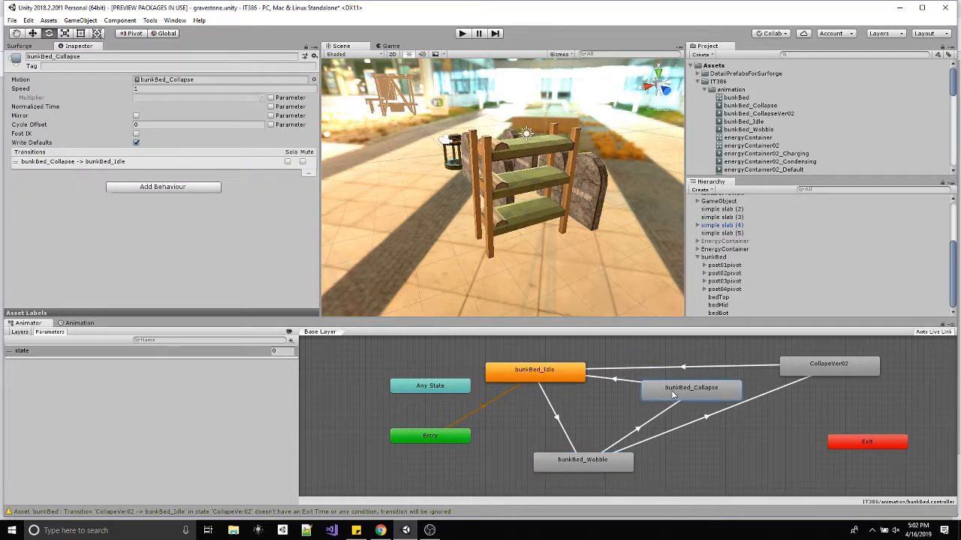
click(797, 370)
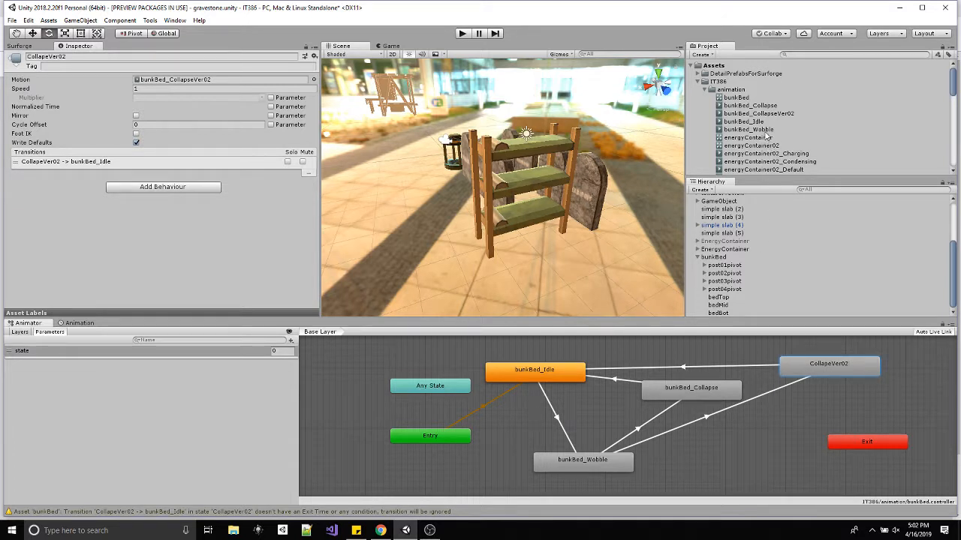
Turn off Loop Time for the bunkBed_Wobble animation clip.
click(764, 131)
click(136, 88)
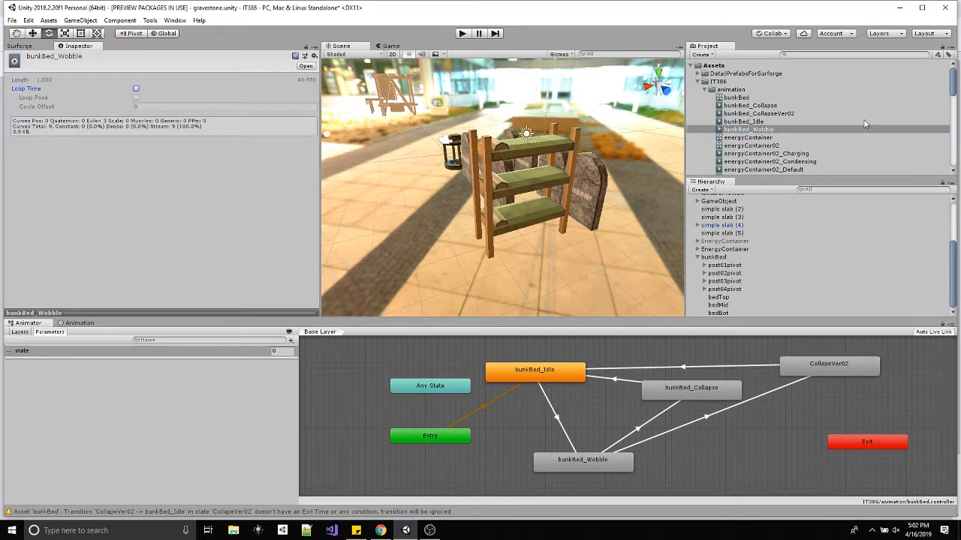
Turn Loop Time back on for the bunkBed_Wobble animation clip.
click(758, 113)
click(754, 130)
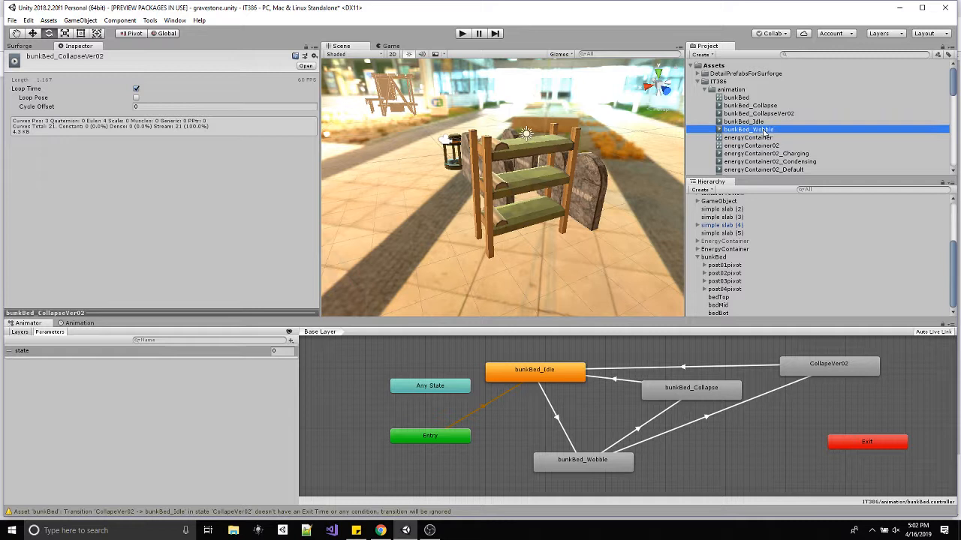
click(136, 88)
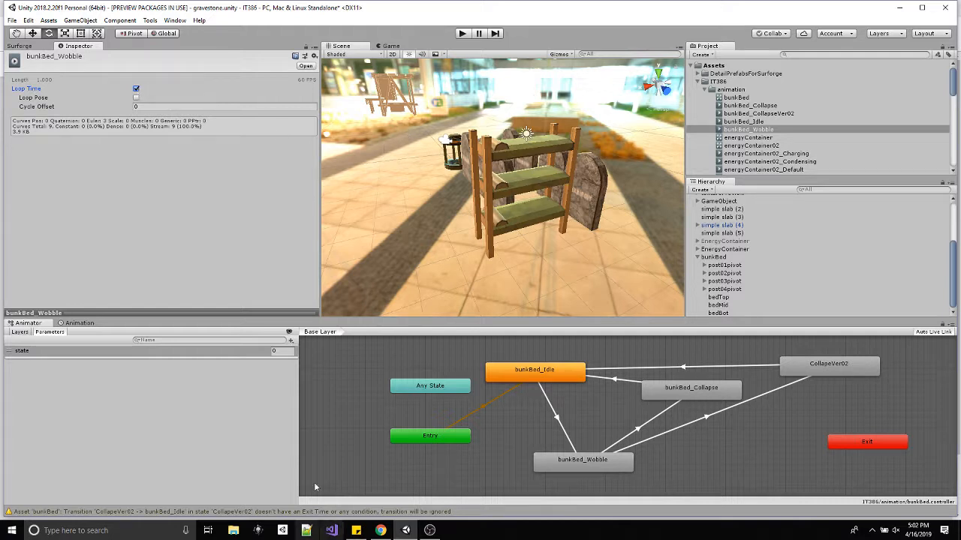
Turn off Loop Time for the bunkBed_CollapseVer02 and bunkBed_Collapse animation clips.
click(762, 113)
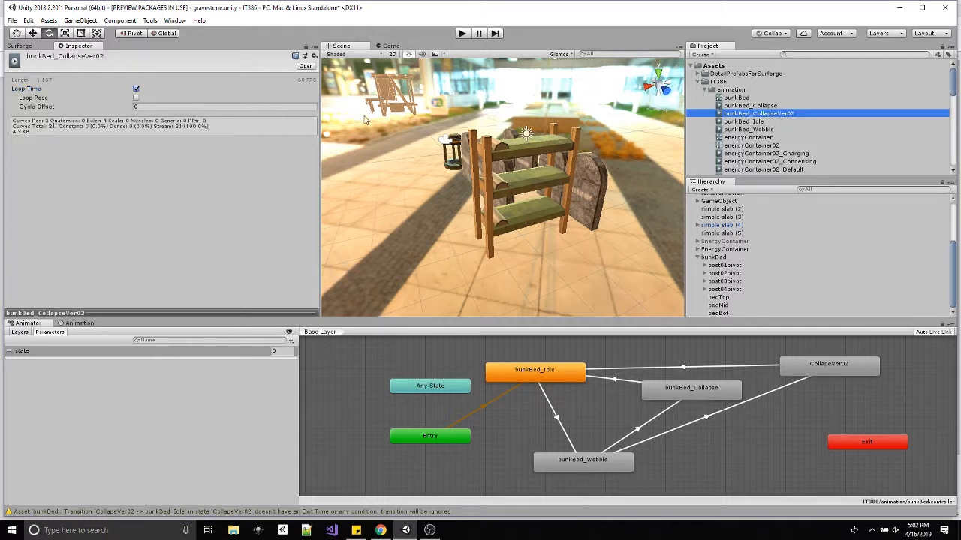
click(738, 106)
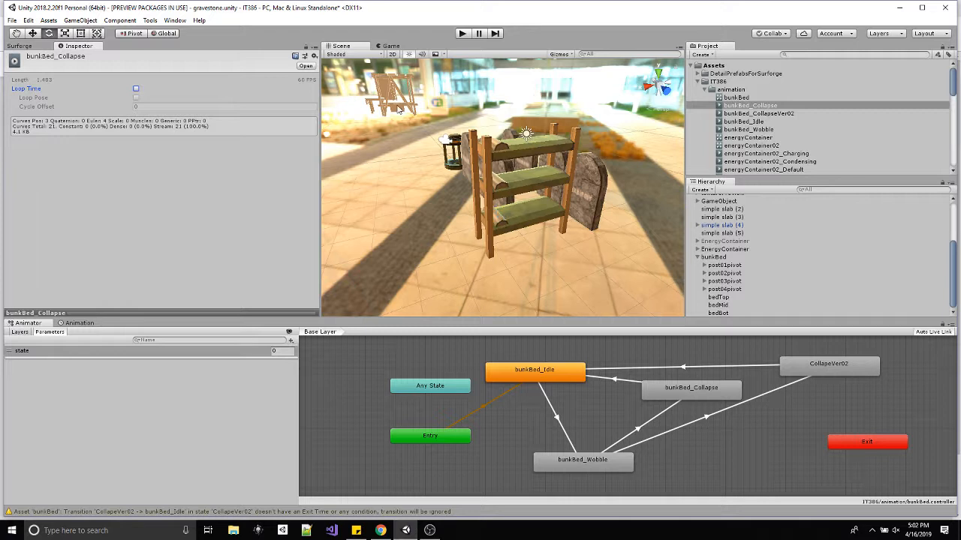
Show the game view and deactivate the EnergyContainer object that blocks the camera's view of the bunk bed.
click(391, 46)
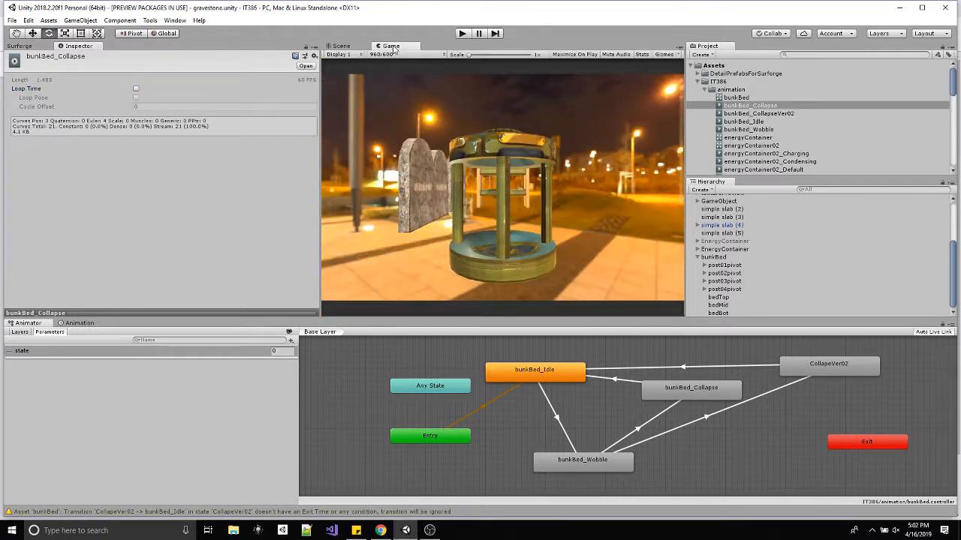
click(721, 250)
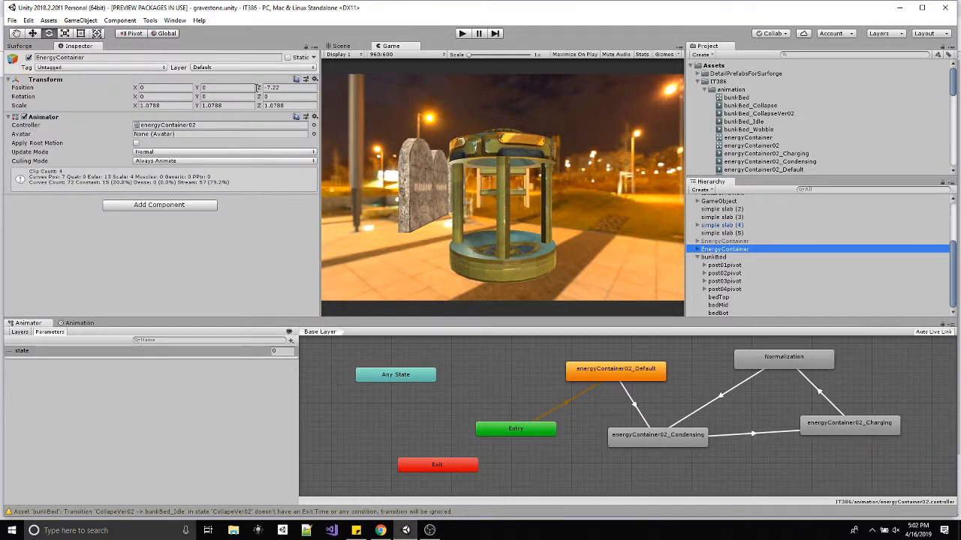
click(29, 57)
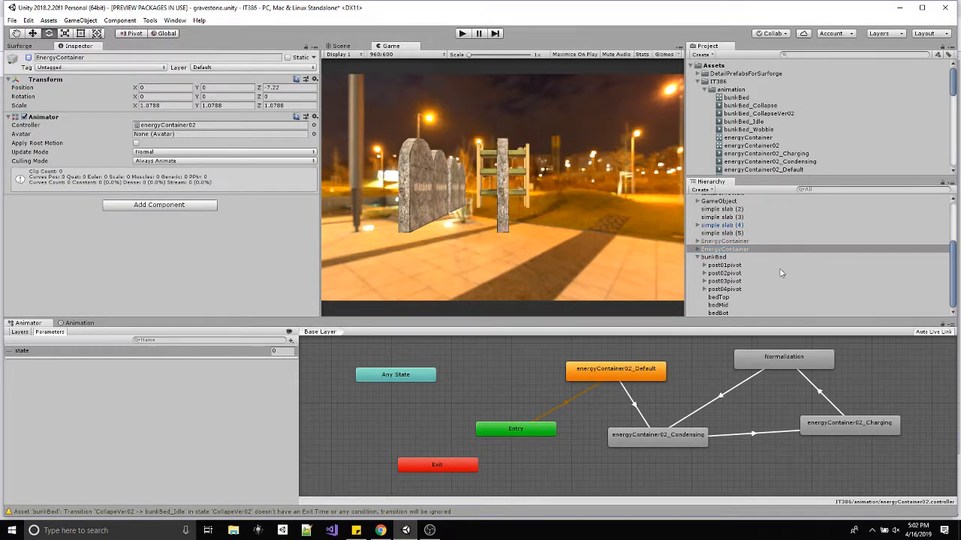
Reposition bunkBed in front of the camera at Y -0.73 and Z -5.82.
click(719, 256)
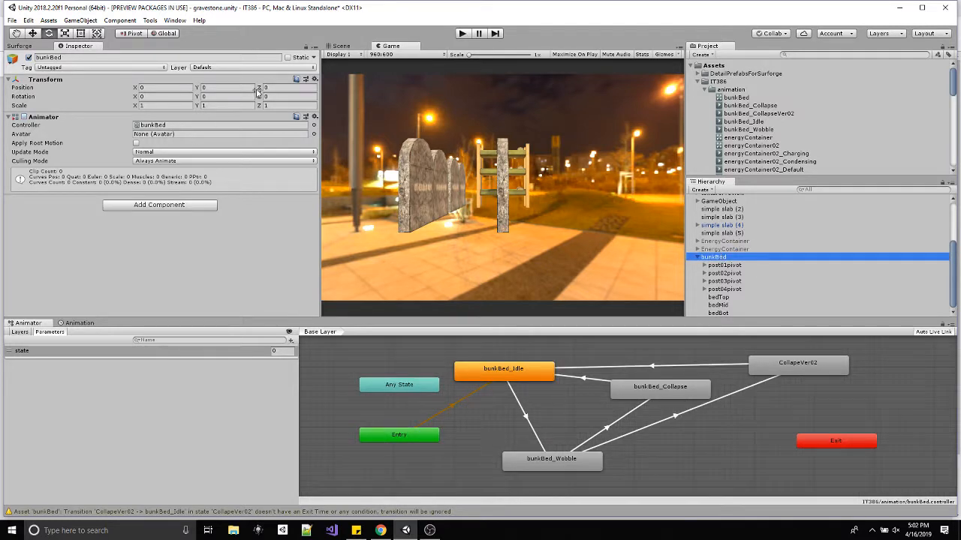
drag(258, 90, 152, 103)
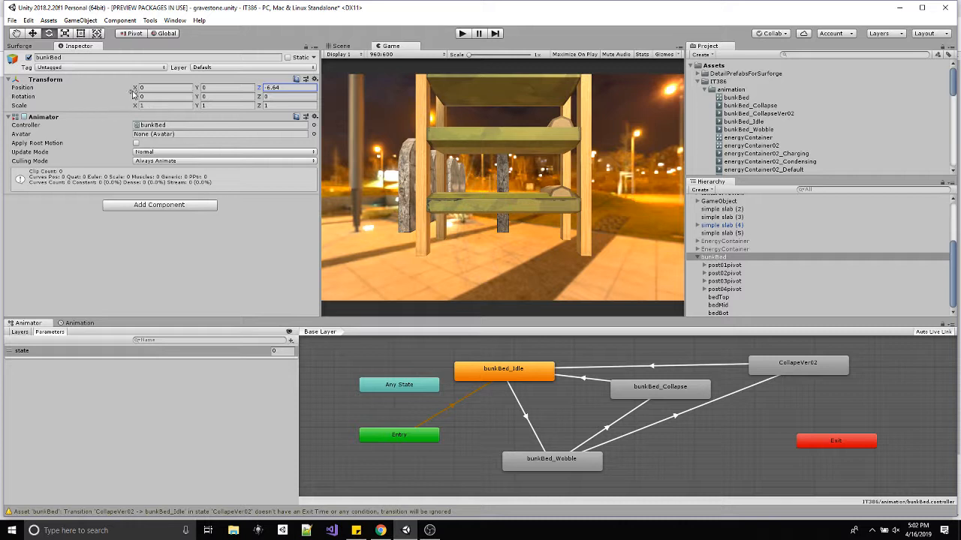
drag(134, 87, 132, 88)
drag(197, 88, 277, 88)
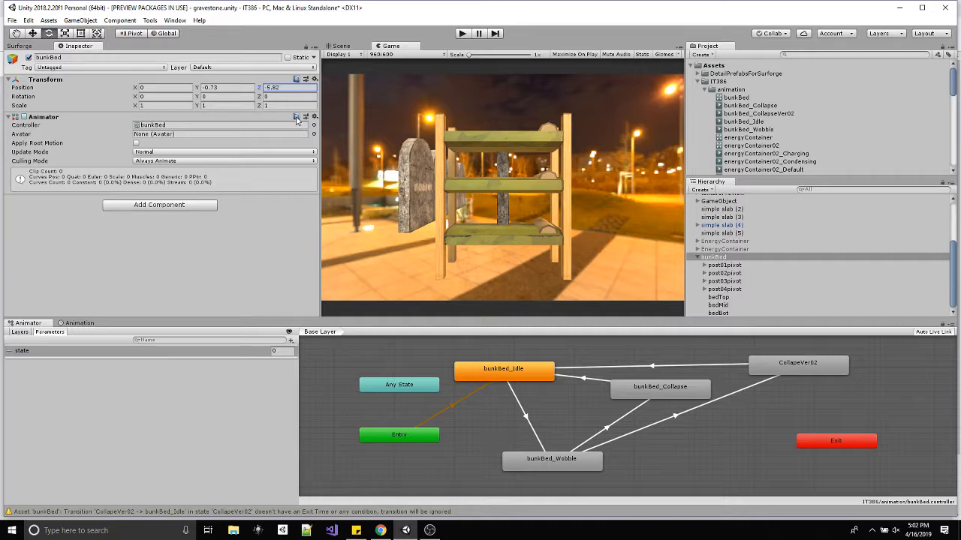
Run the scene and test the wobble and bunkBed_Collapse animations by setting state to 1, to 2, and clearing it.
click(463, 33)
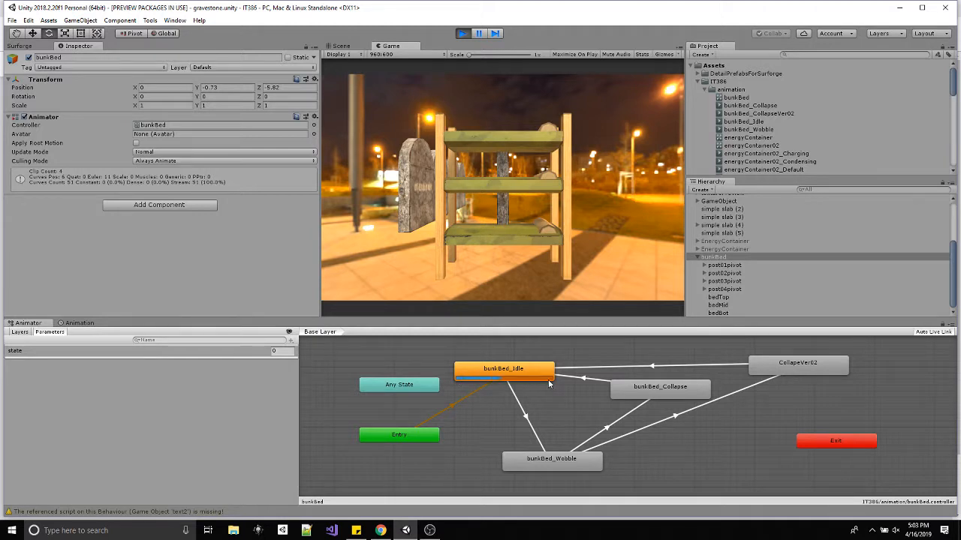
click(284, 351)
text(1)
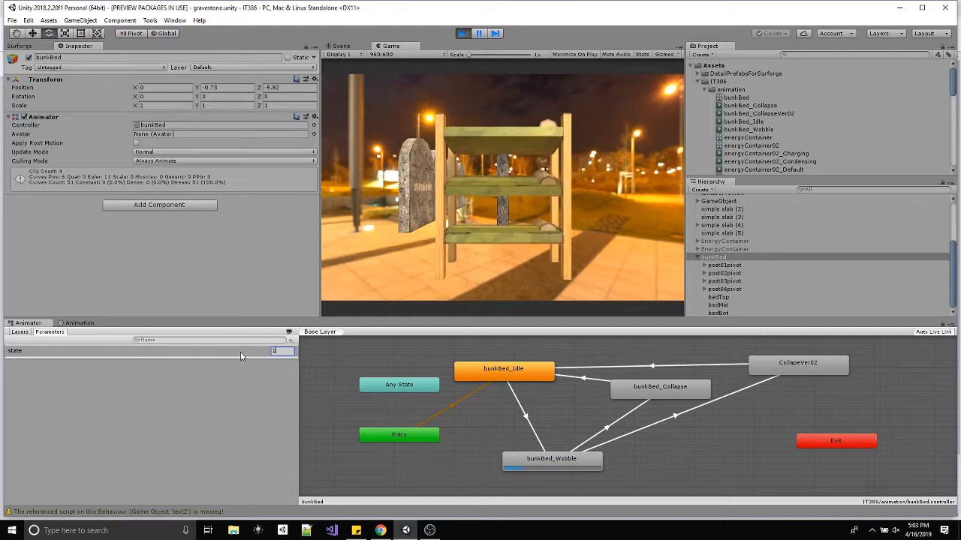
drag(284, 352, 241, 356)
text(2)
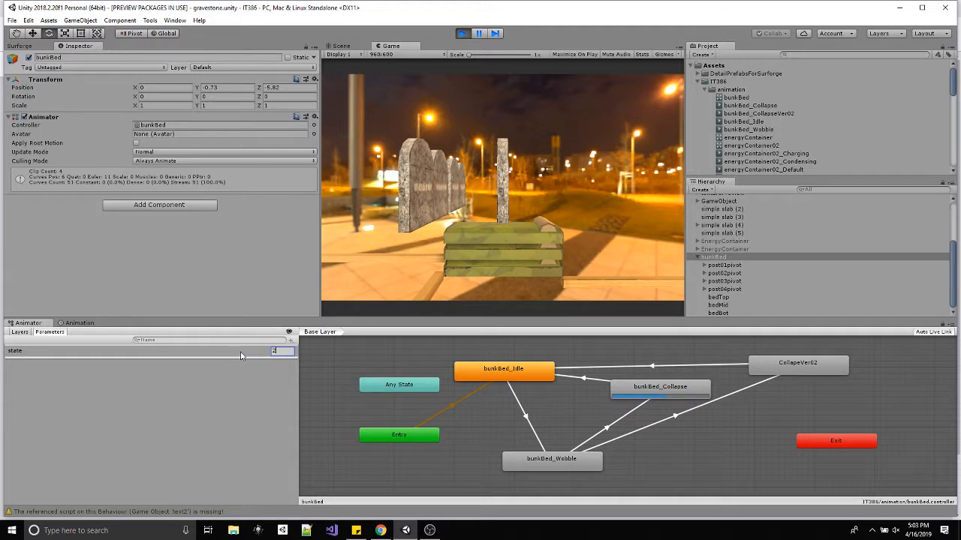
key(BackSpace)
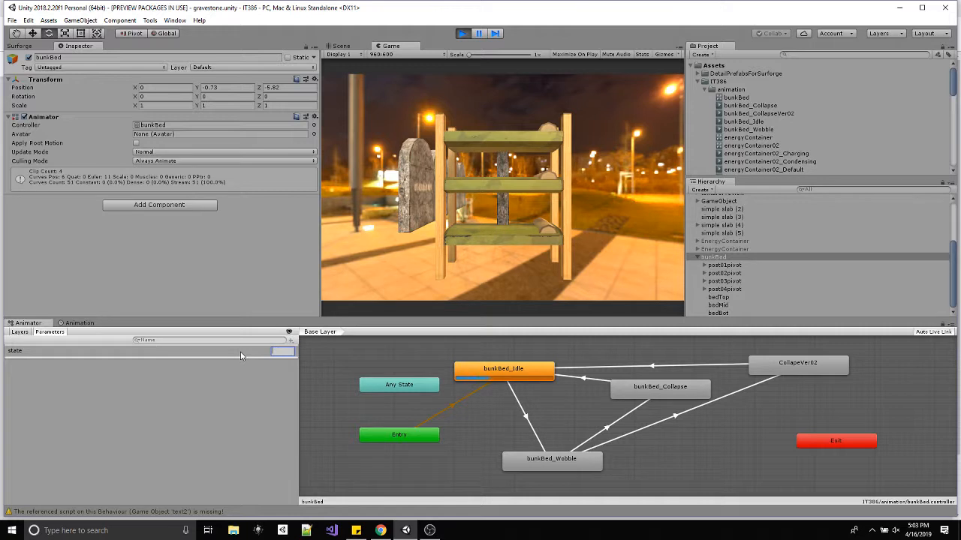
Test the CollapeVer02 animation by setting state to 1, to 3, and clearing it.
text(1)
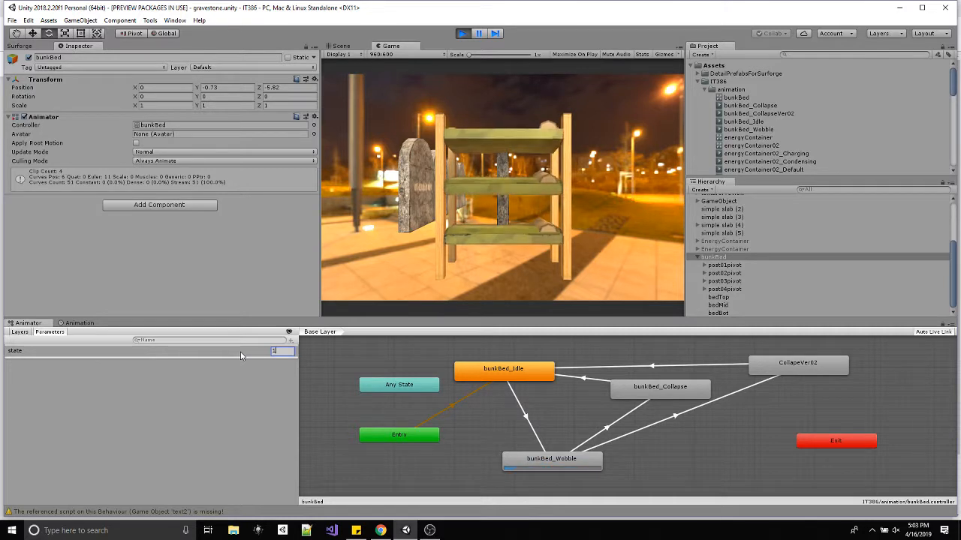
text(3)
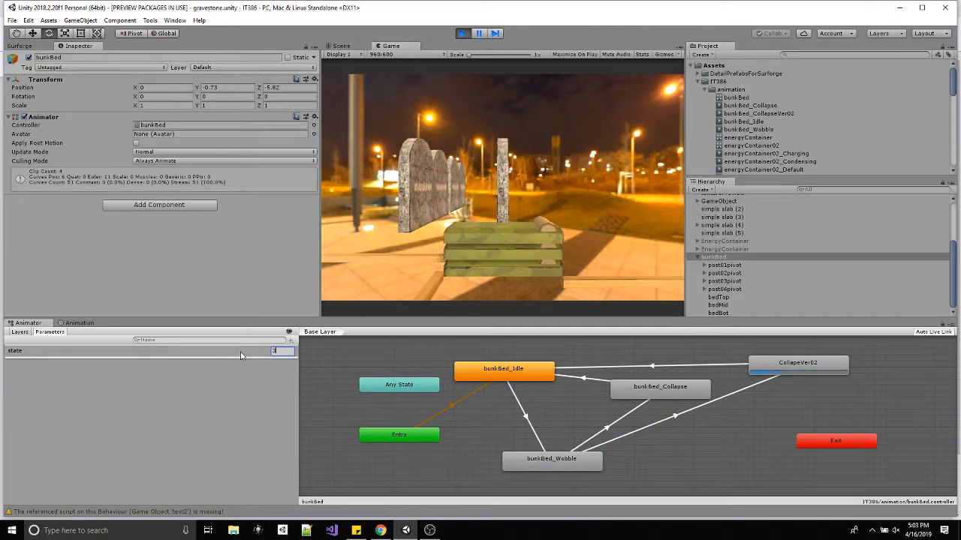
key(BackSpace)
Replay both collapse sequences with state values 1, 2 and 1, 3, return to the wobble with 1, and stop the scene.
text(1)
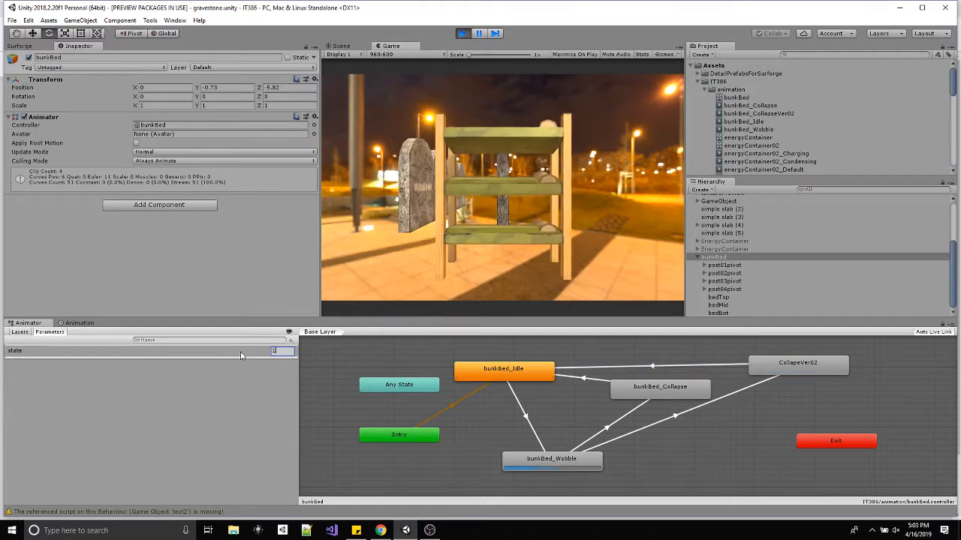
text(2)
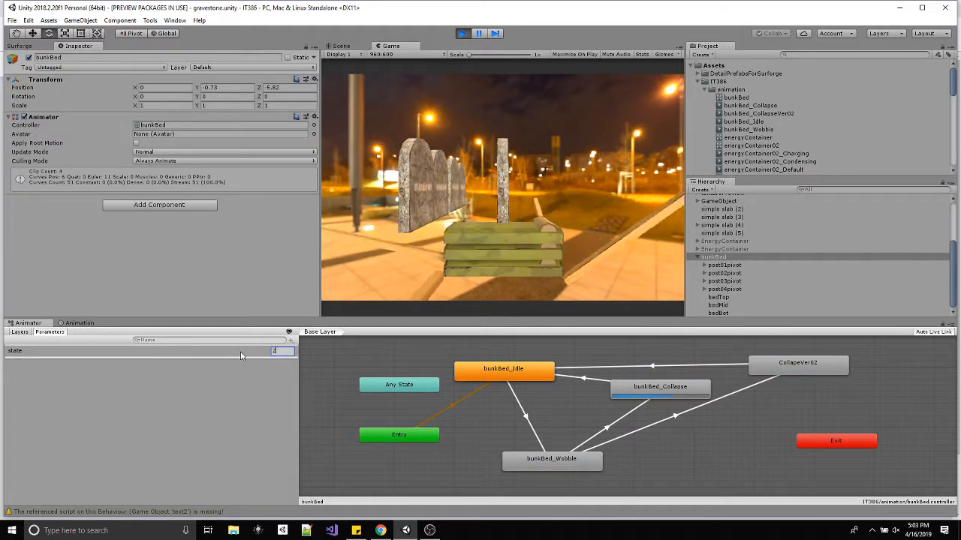
key(BackSpace)
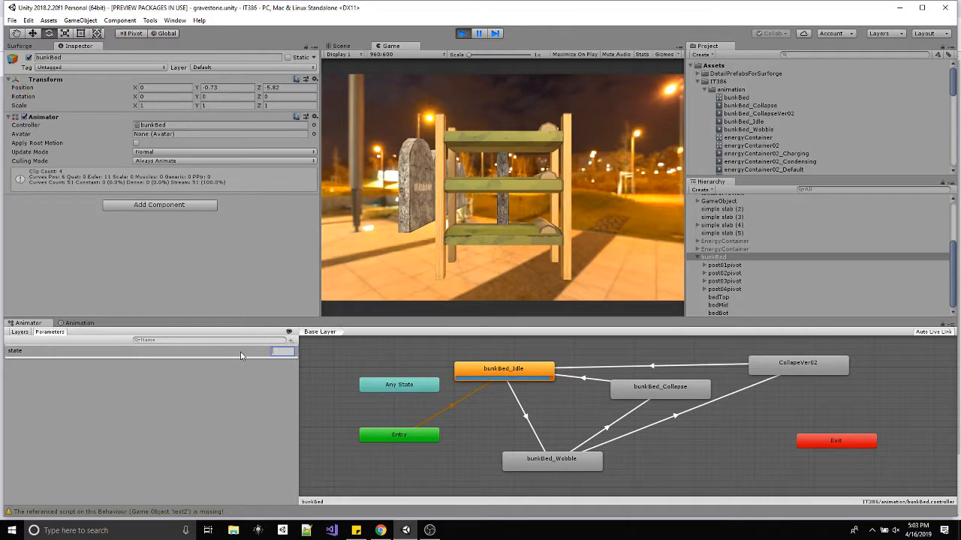
text(1)
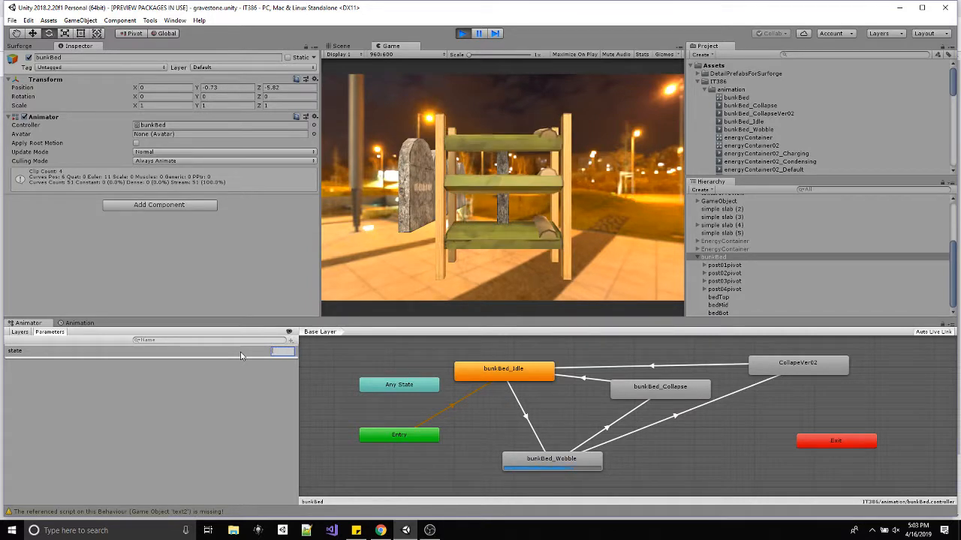
text(3)
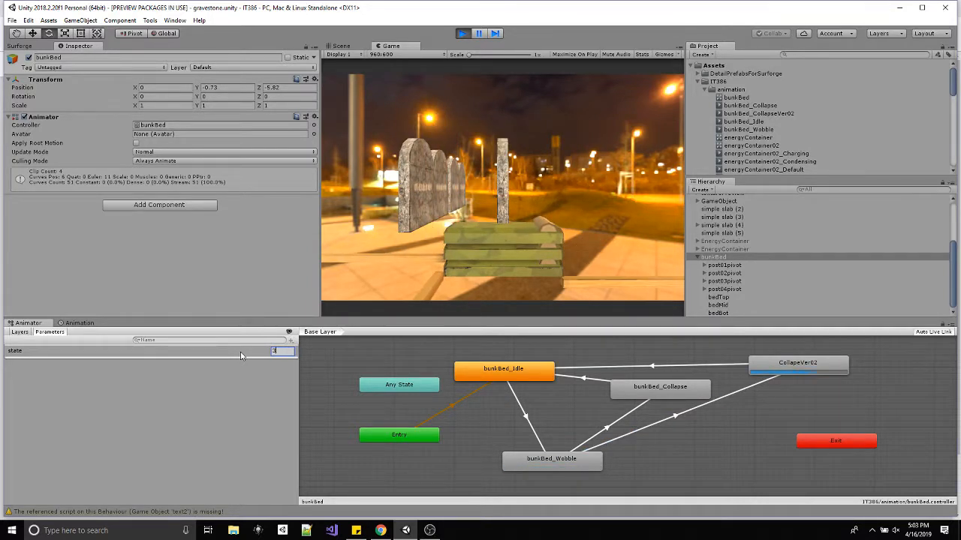
key(BackSpace)
text(1)
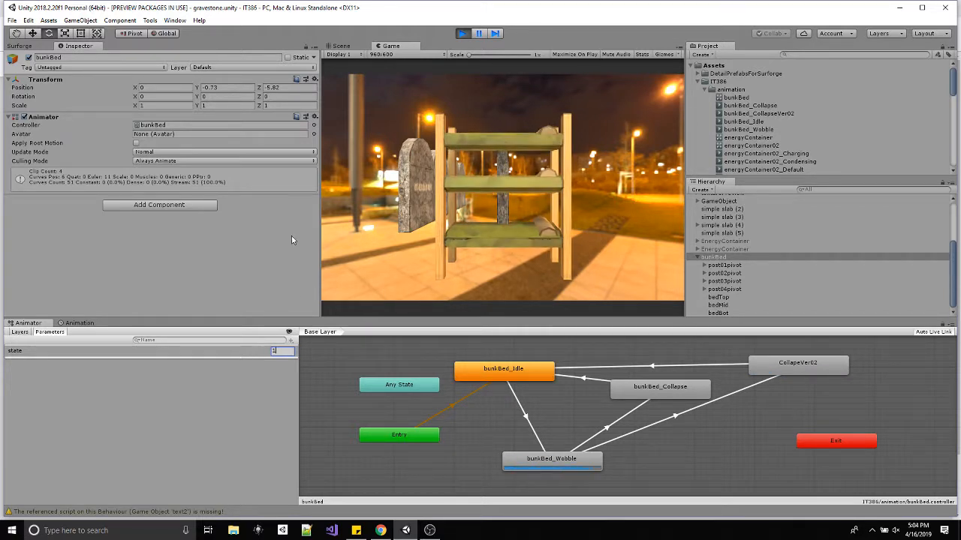
click(463, 33)
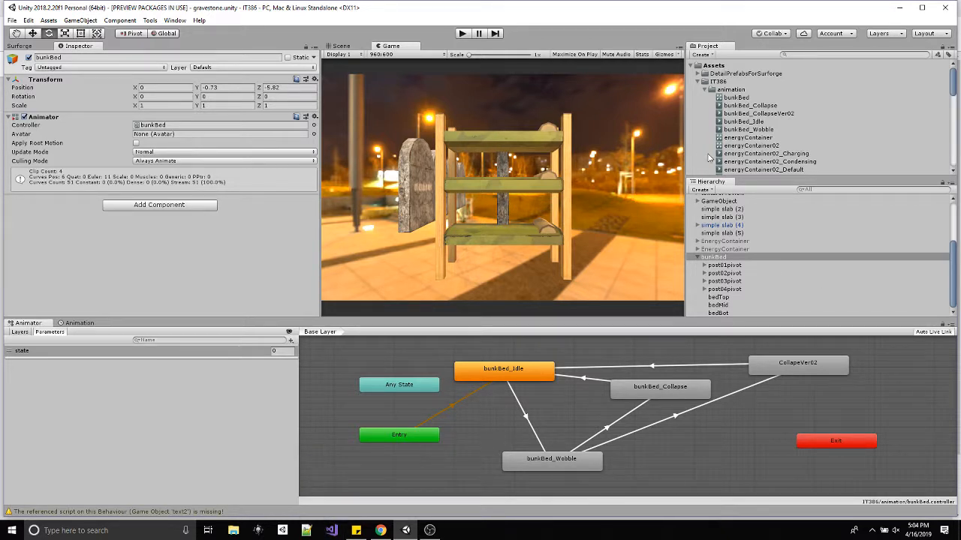
In the scene view, move the Main Camera to Y 4.92 and Z -12.73 and tilt it to an X rotation of 21.758.
click(698, 258)
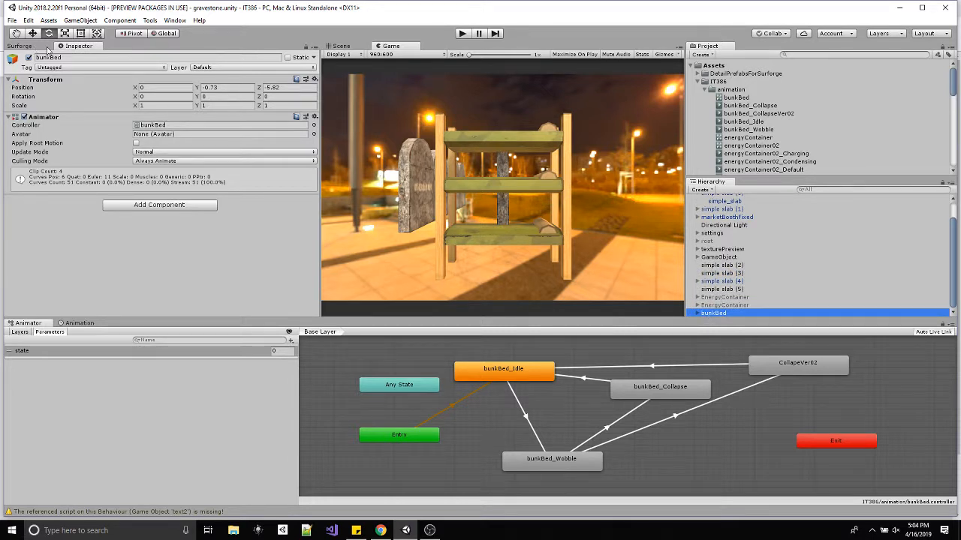
click(346, 50)
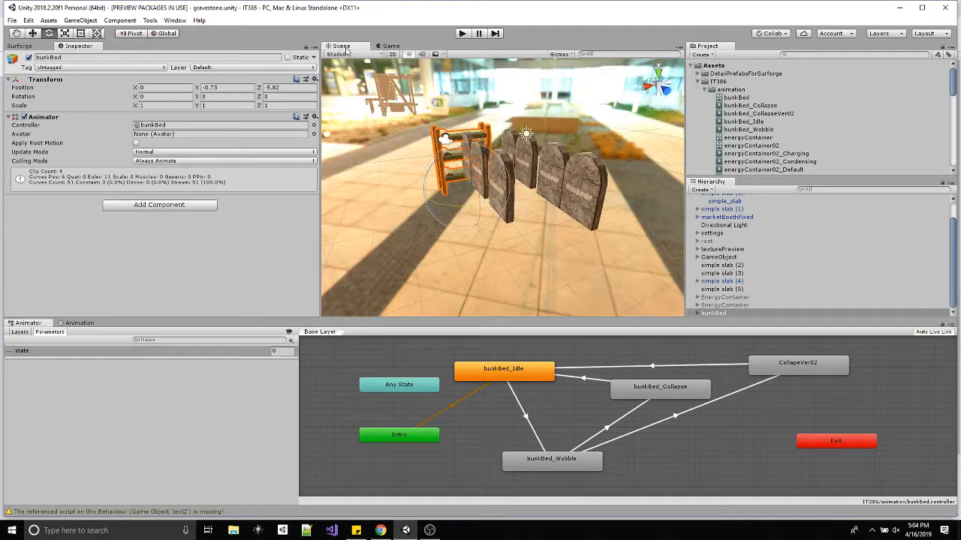
alt+drag(444, 150, 488, 190)
middle_drag(488, 189, 467, 196)
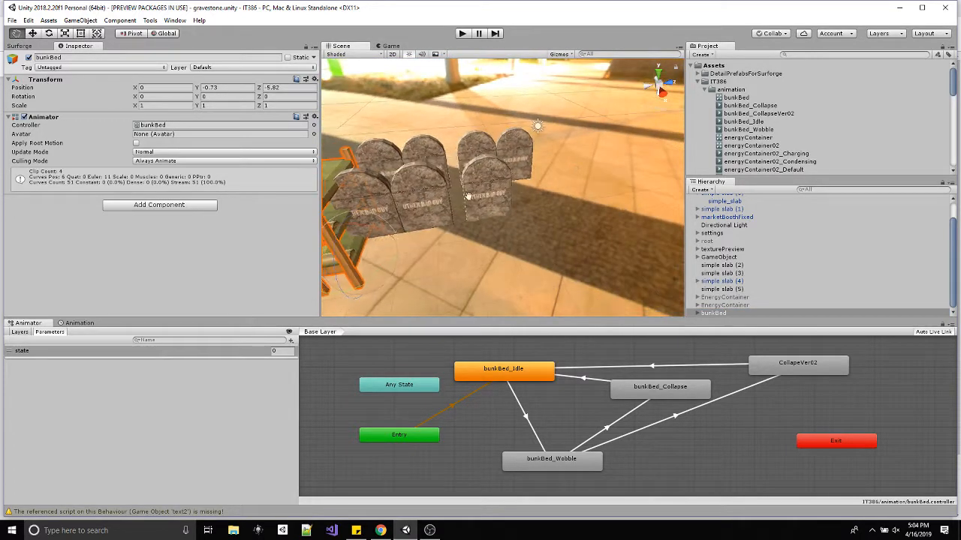
alt+drag(467, 195, 573, 179)
click(436, 218)
key(w)
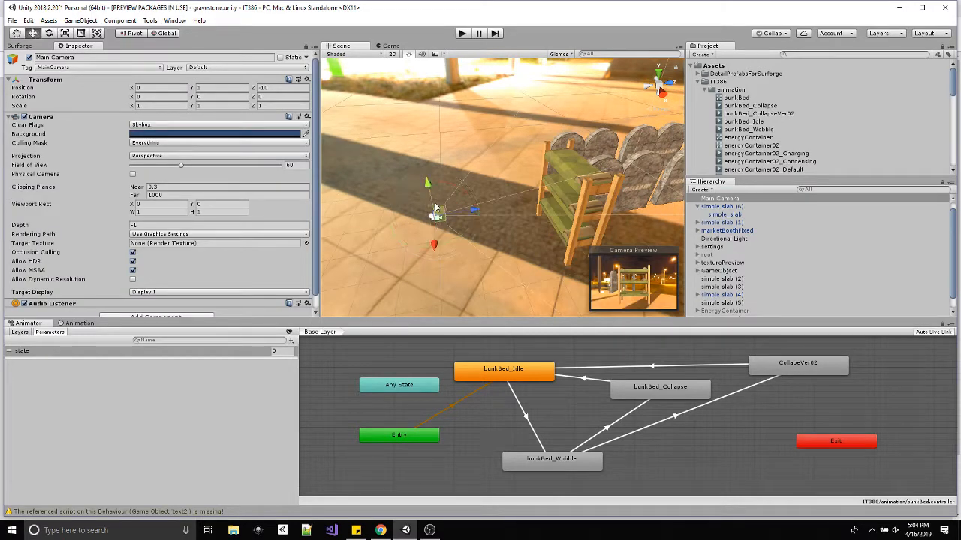
drag(441, 200, 433, 129)
drag(482, 153, 380, 95)
scroll(428, 165, down, 5)
key(e)
key(w)
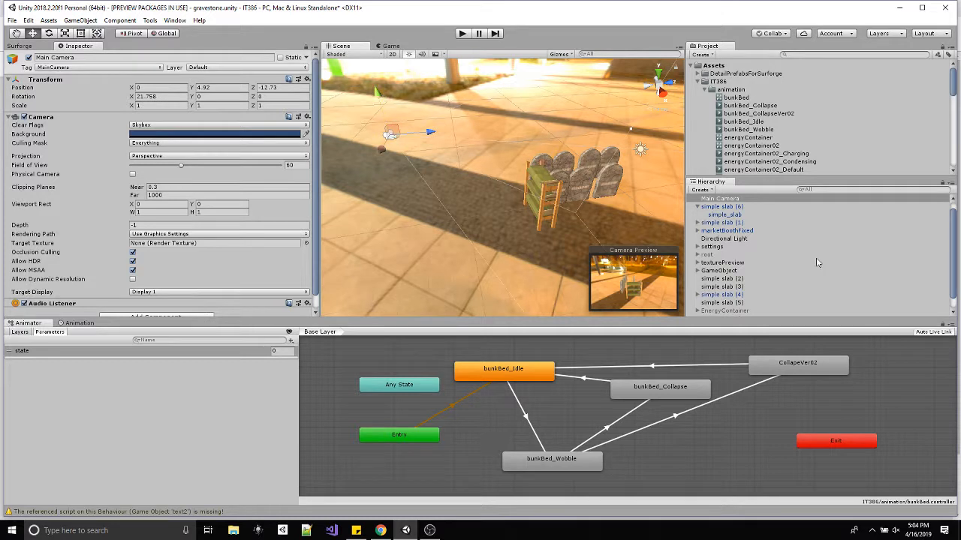
Duplicate bunkBed and move the copy sideways to X -4.87.
scroll(729, 276, down, 2)
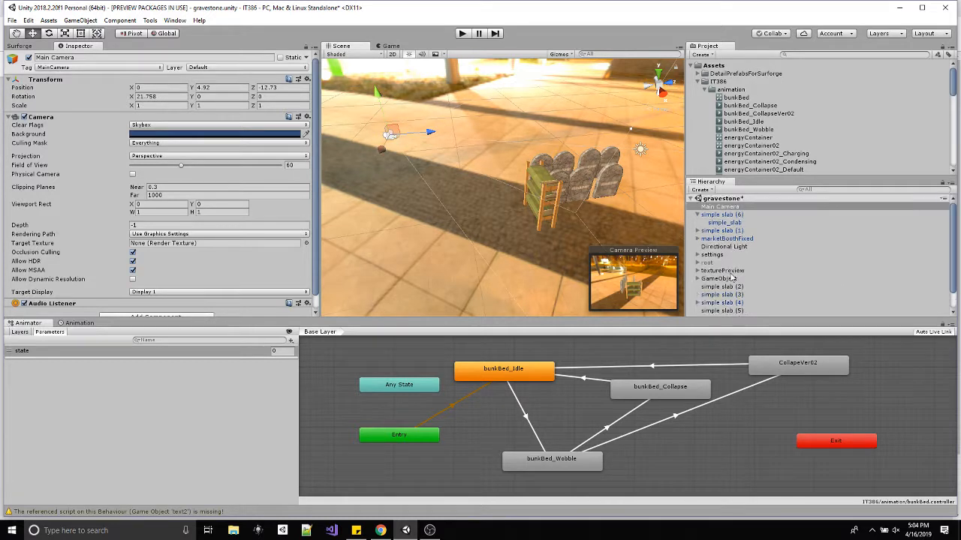
scroll(739, 138, down, 8)
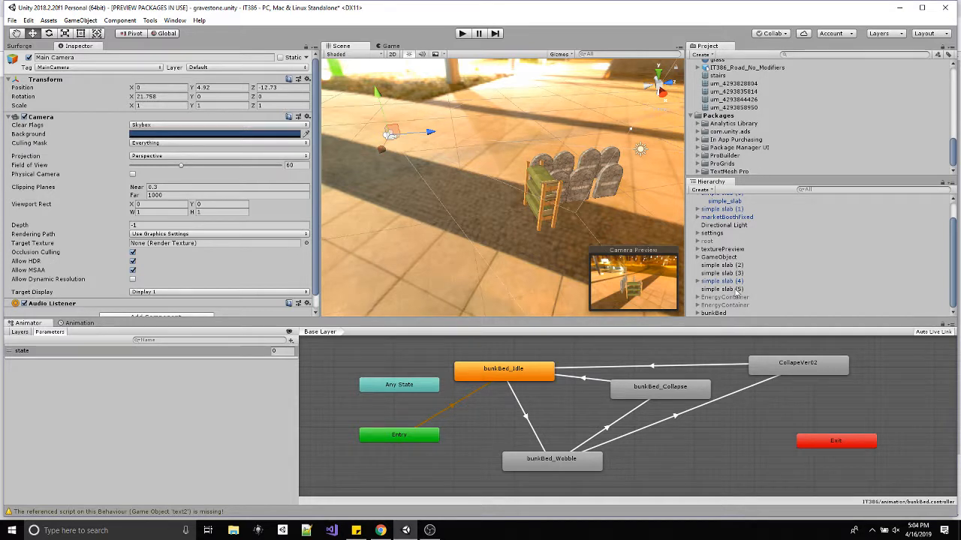
click(722, 314)
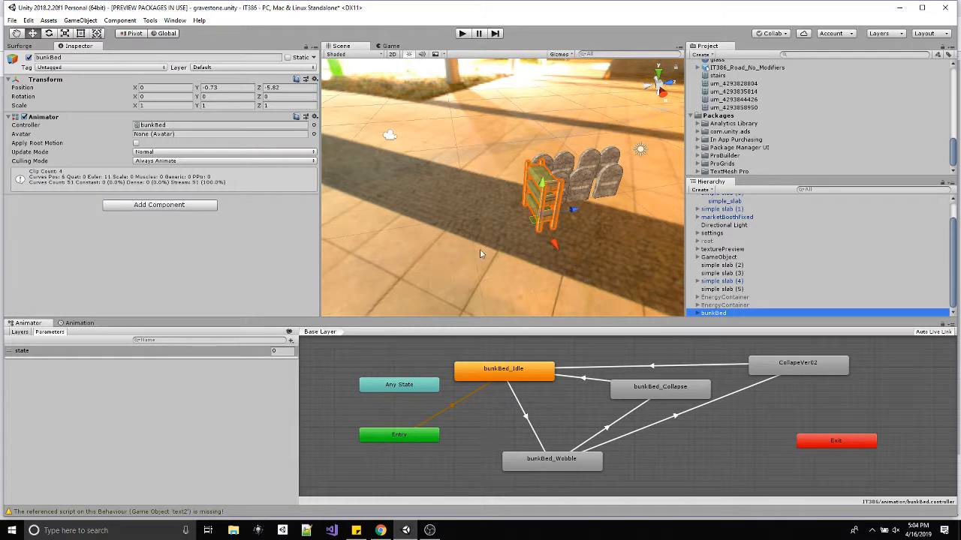
key(ctrl+d)
drag(556, 246, 524, 207)
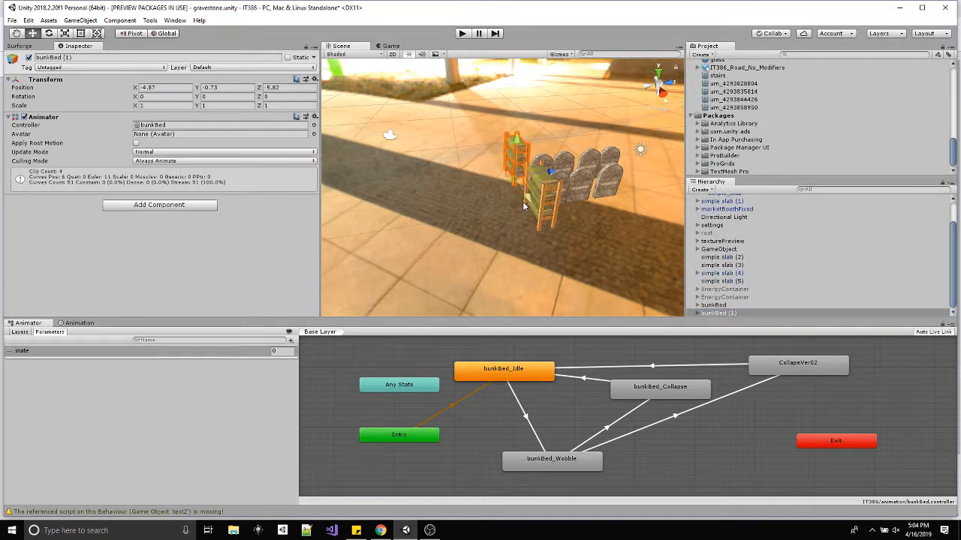
Duplicate the copied bunk bed, try placing further copies in front of it, and undo the last duplicate and moves.
key(ctrl+d)
drag(549, 174, 506, 235)
key(ctrl+d)
key(ctrl+z)
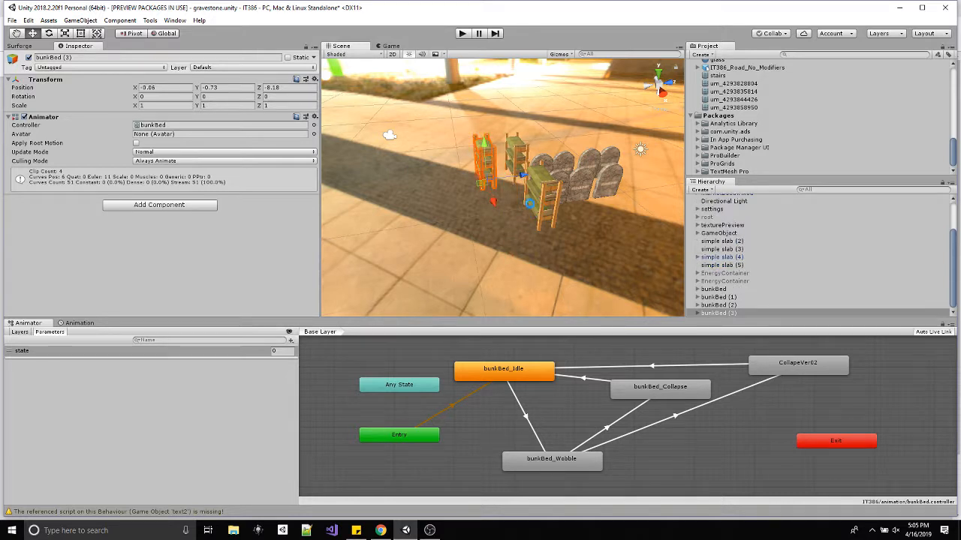
key(ctrl+z)
key(ctrl+z)
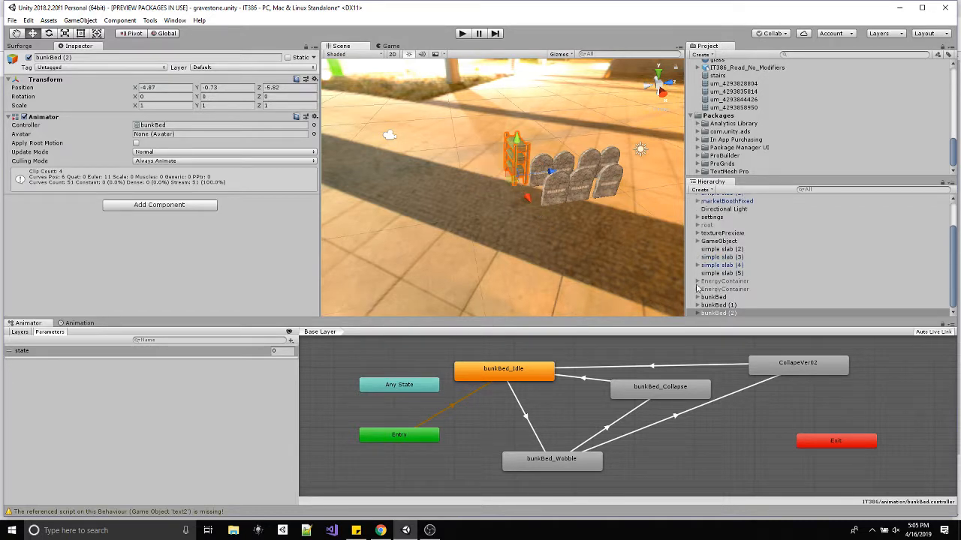
alt+drag(553, 224, 582, 259)
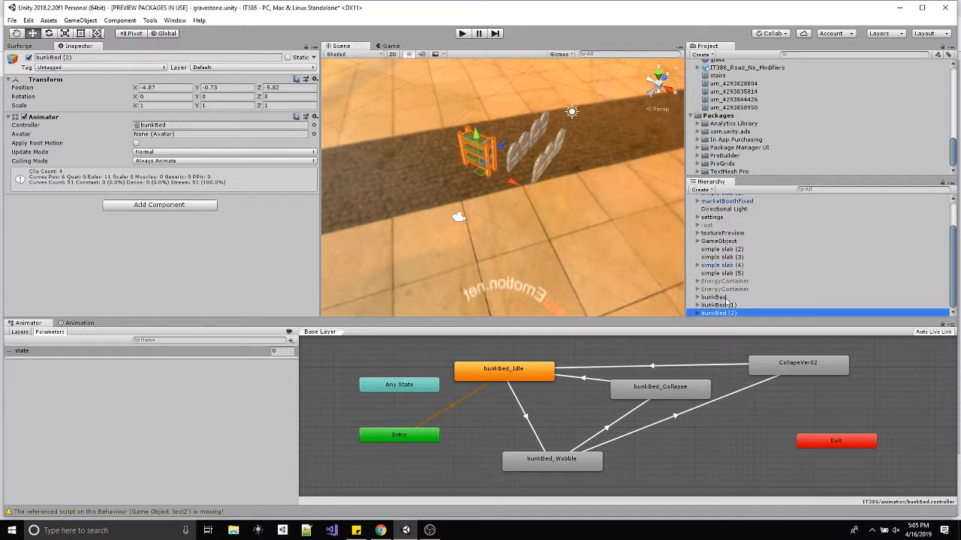
Identify the overlapping bunk beds in the scene and delete the original and the surplus duplicate, keeping bunkBed (1).
click(713, 297)
click(727, 305)
click(726, 313)
click(723, 305)
click(722, 297)
click(720, 306)
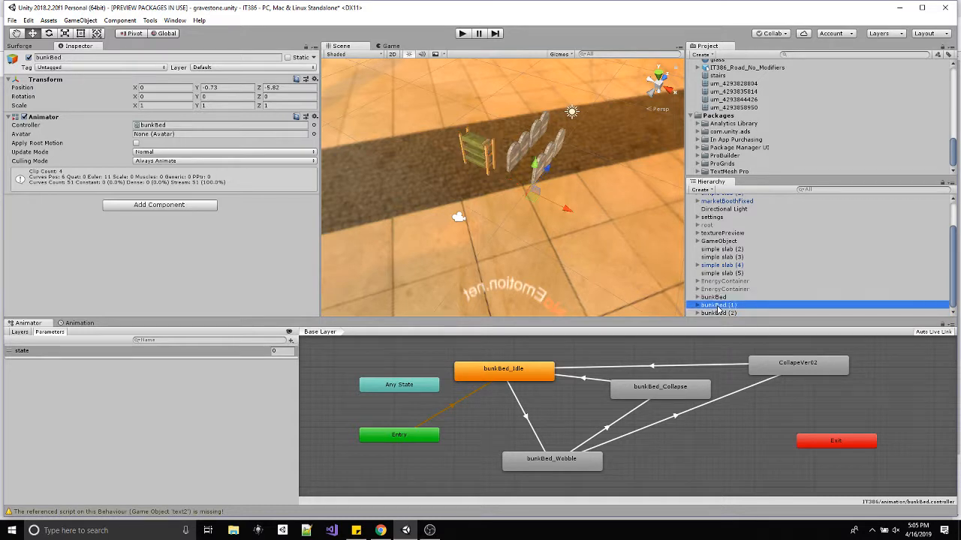
click(718, 313)
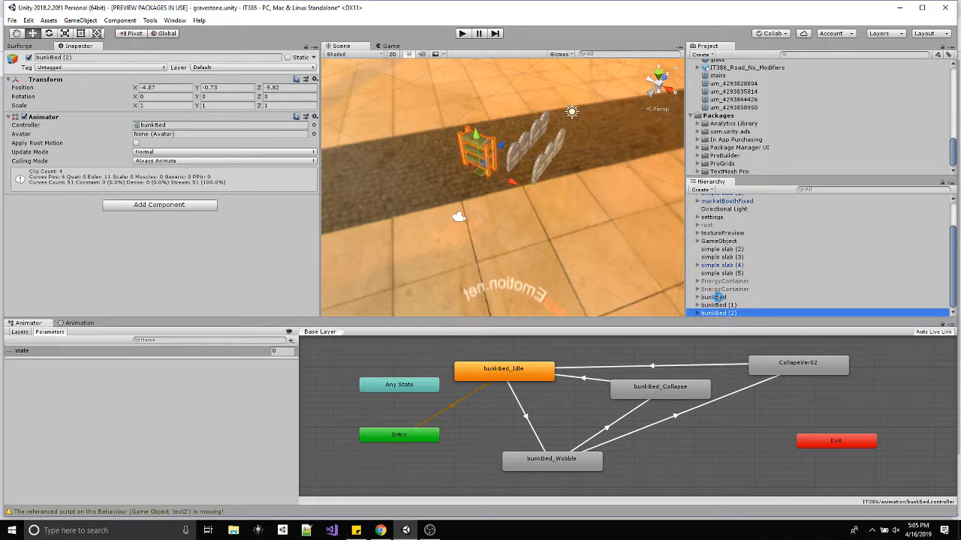
click(719, 297)
key(Delete)
click(719, 305)
key(Delete)
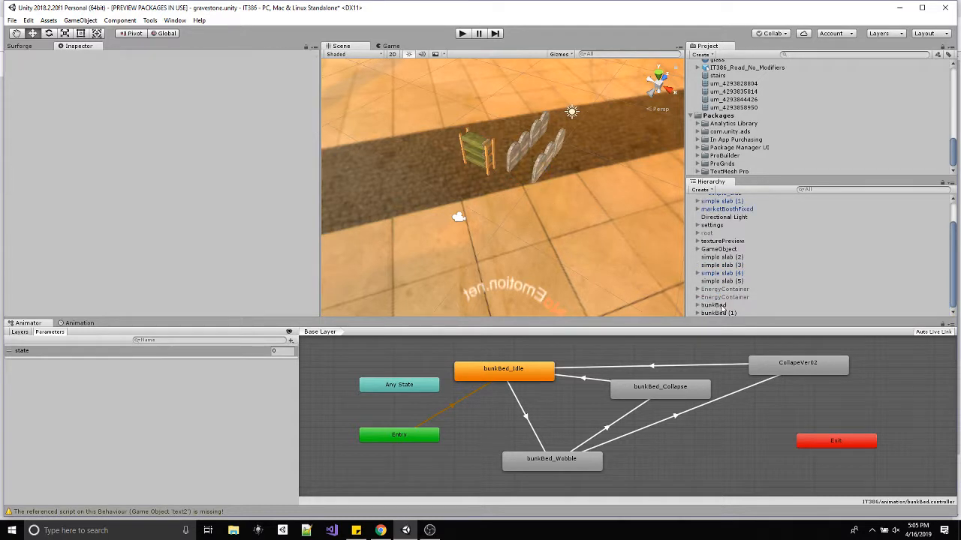
Duplicate bunkBed (1) twice and space the copies sideways into a row of three, the last at X 3.3.
click(717, 313)
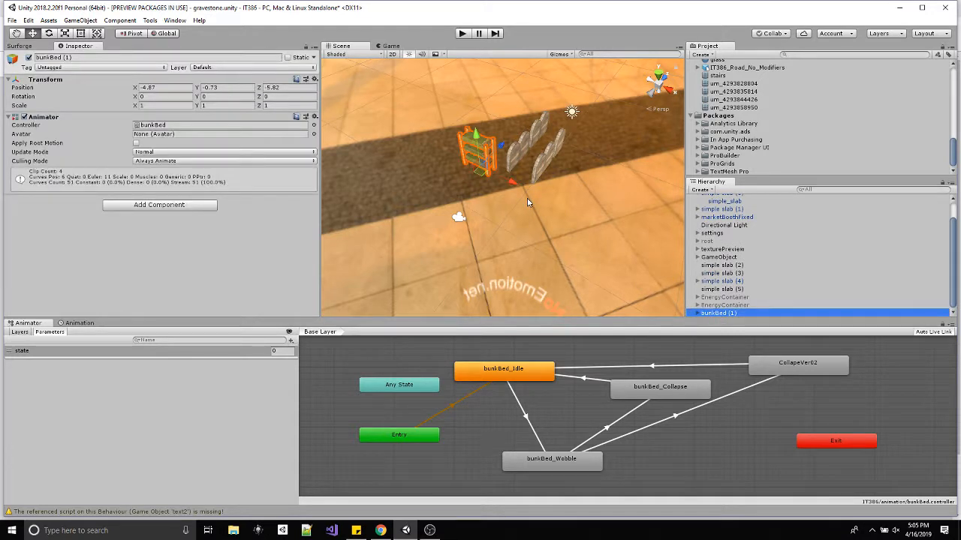
key(ctrl+d)
drag(516, 186, 604, 225)
key(ctrl+d)
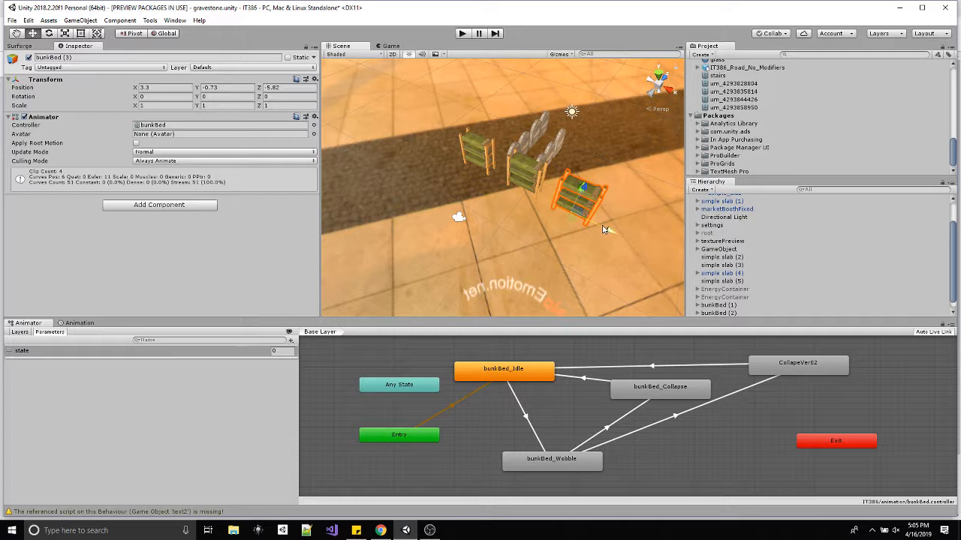
Duplicate all three bunk beds, move the copies forward to Z -8.4 as a second row, and show the game view.
scroll(734, 308, down, 1)
click(734, 299)
shift+click(731, 313)
key(ctrl+d)
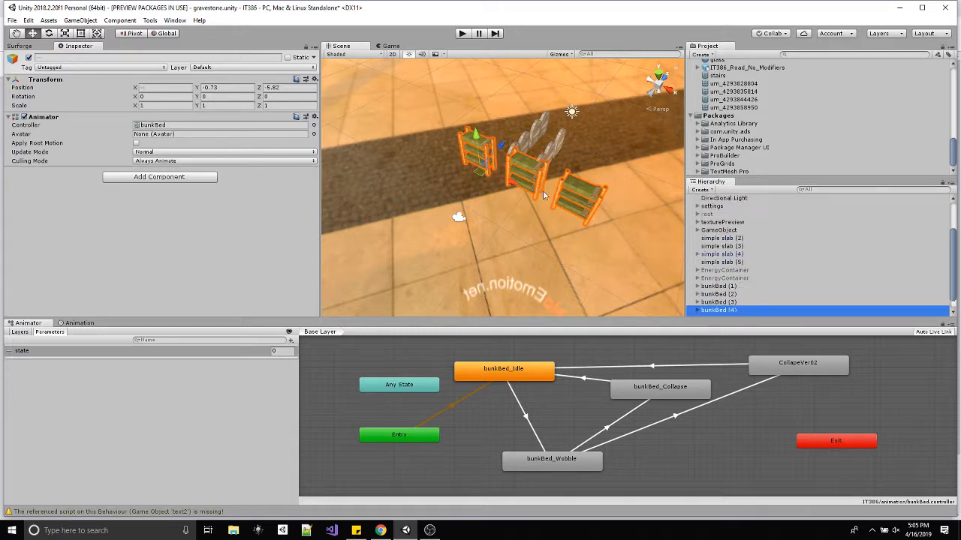
drag(501, 150, 483, 167)
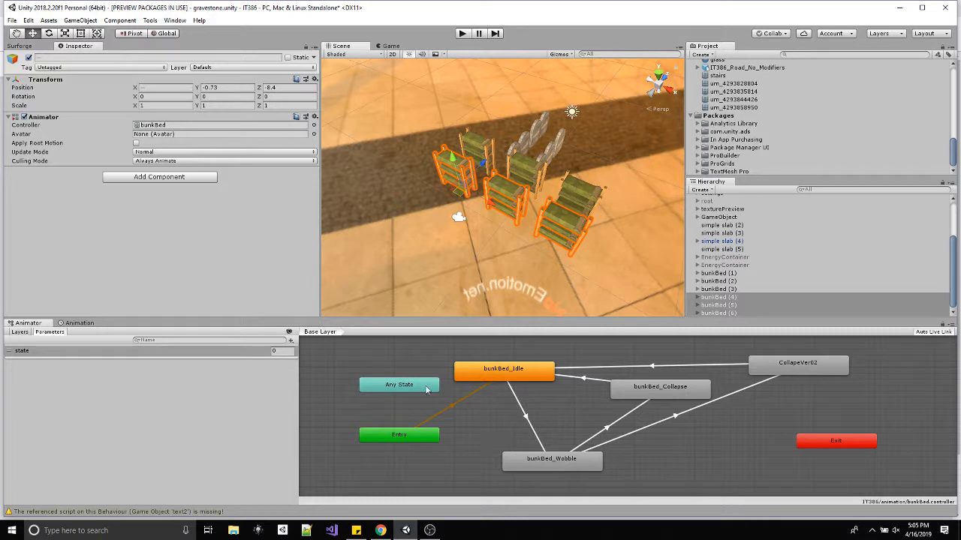
click(386, 46)
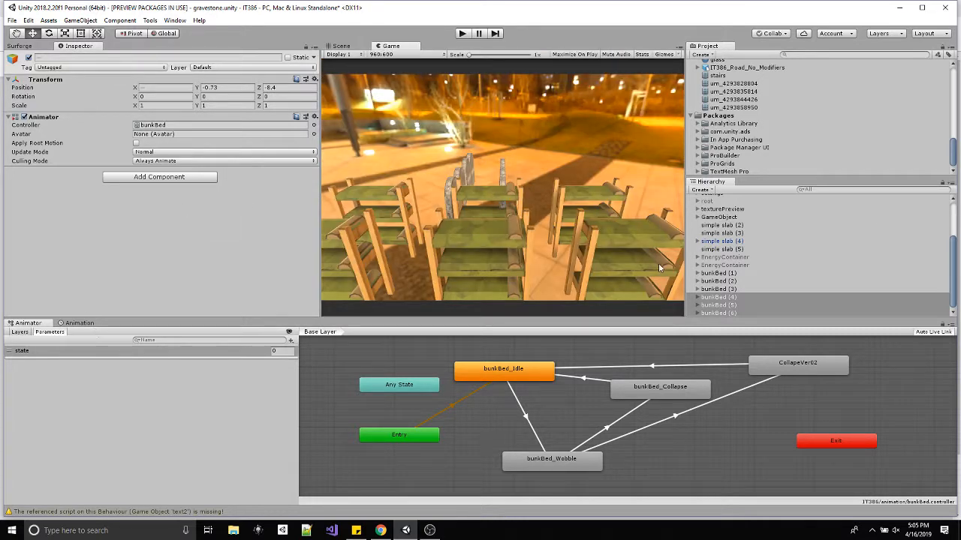
Create a C# script named animationManager in the IT386 folder.
scroll(809, 133, up, 10)
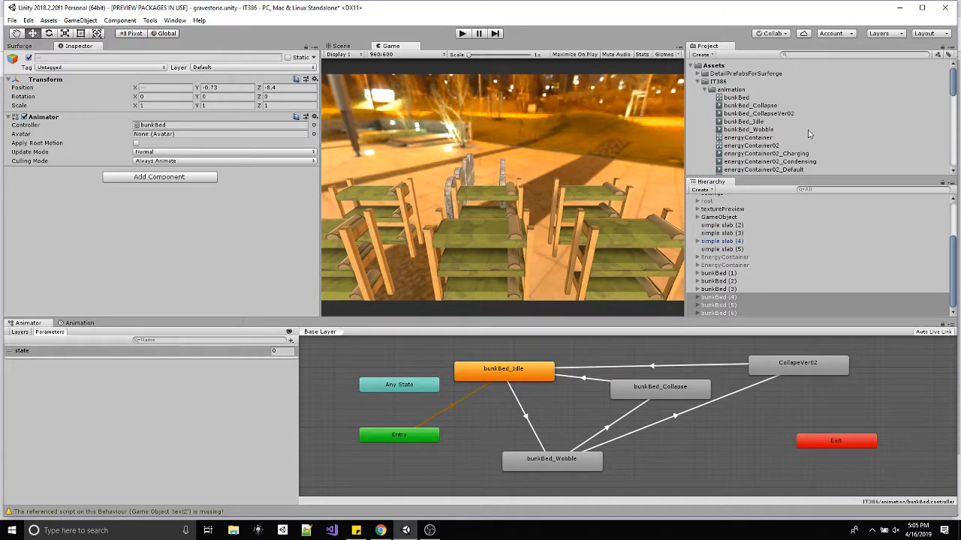
click(703, 82)
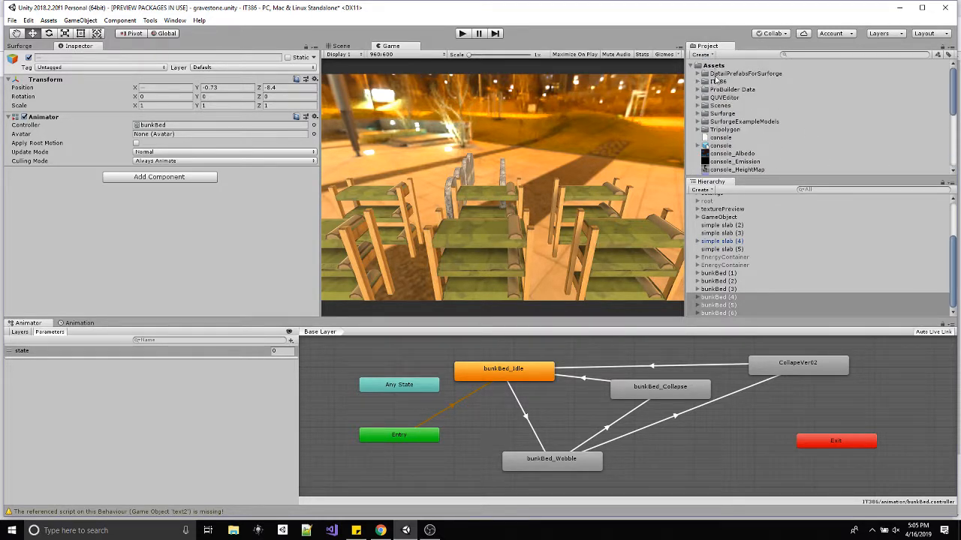
click(697, 82)
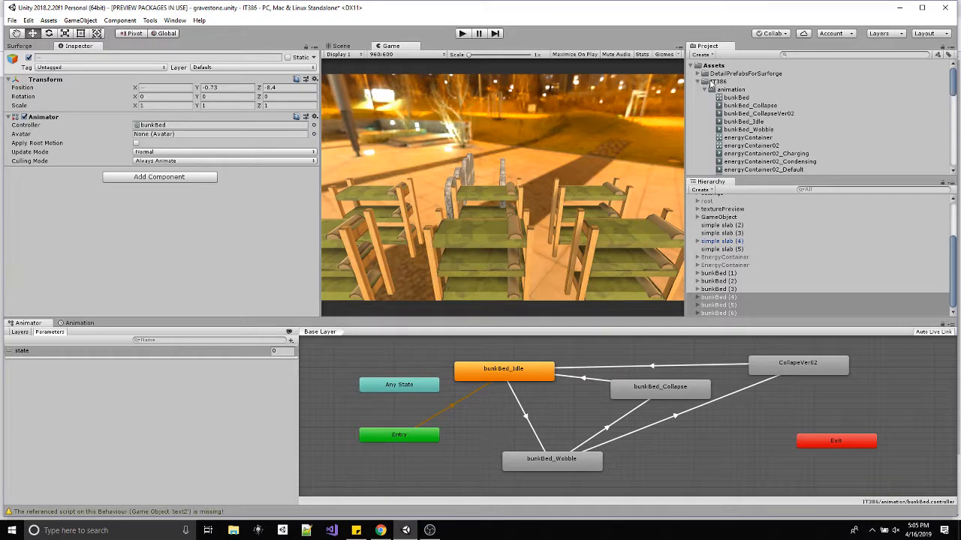
right_click(716, 83)
mouse_move(737, 91)
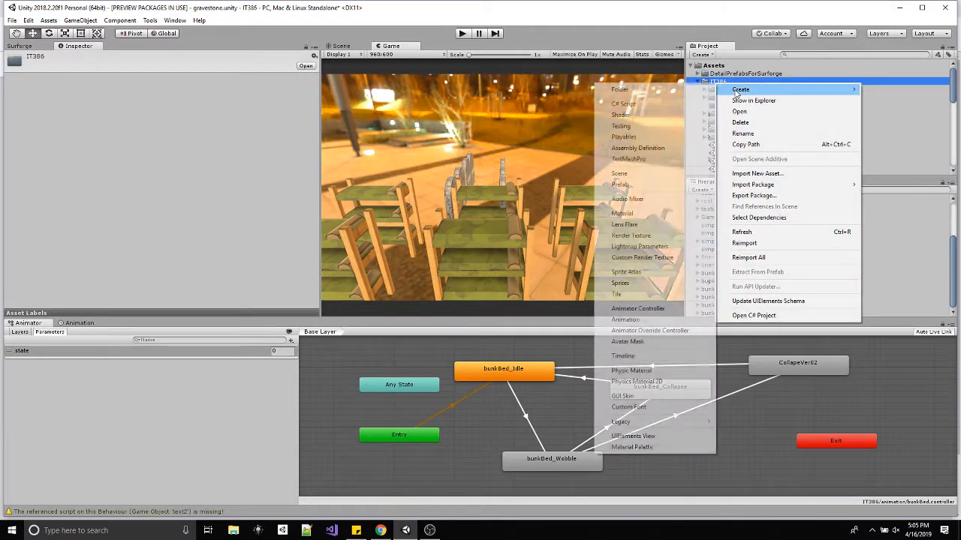
click(635, 102)
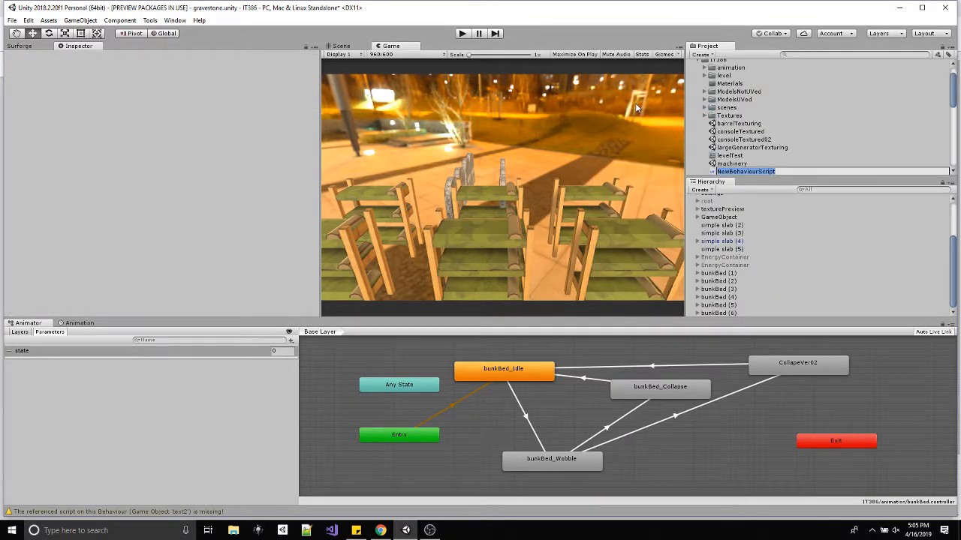
text(animationC)
key(BackSpace)
text(Manager)
key(Return)
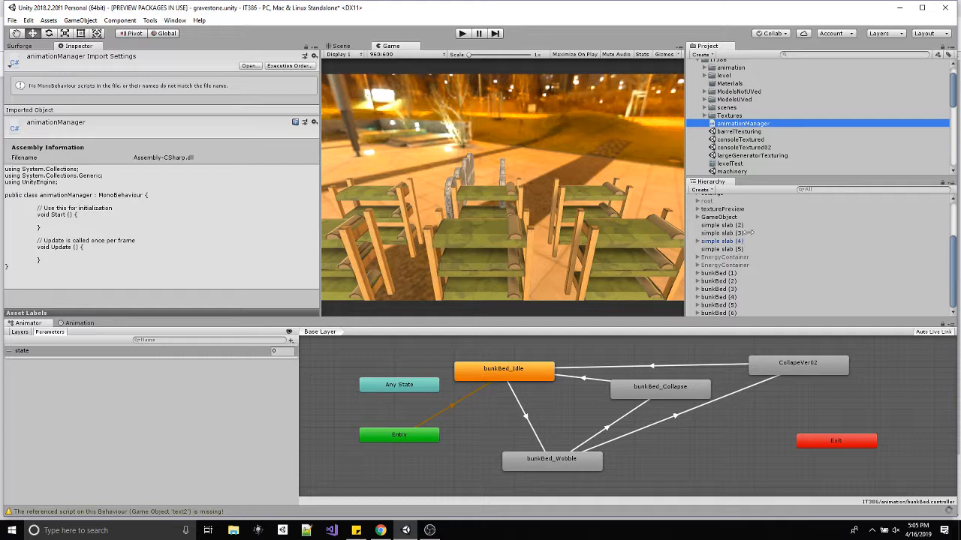
Attach the animationManager script to the Main Camera and open it in Visual Studio.
scroll(952, 272, up, 3)
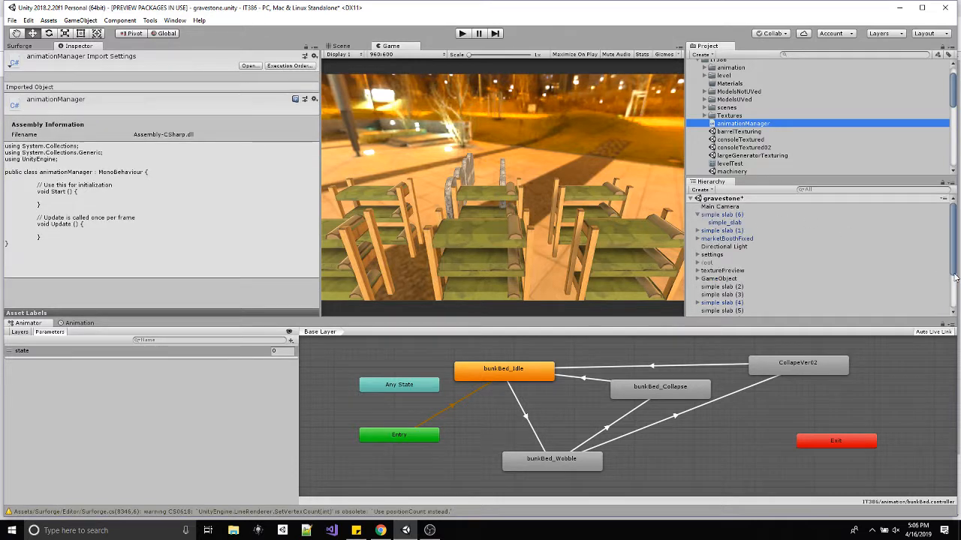
drag(725, 124, 720, 209)
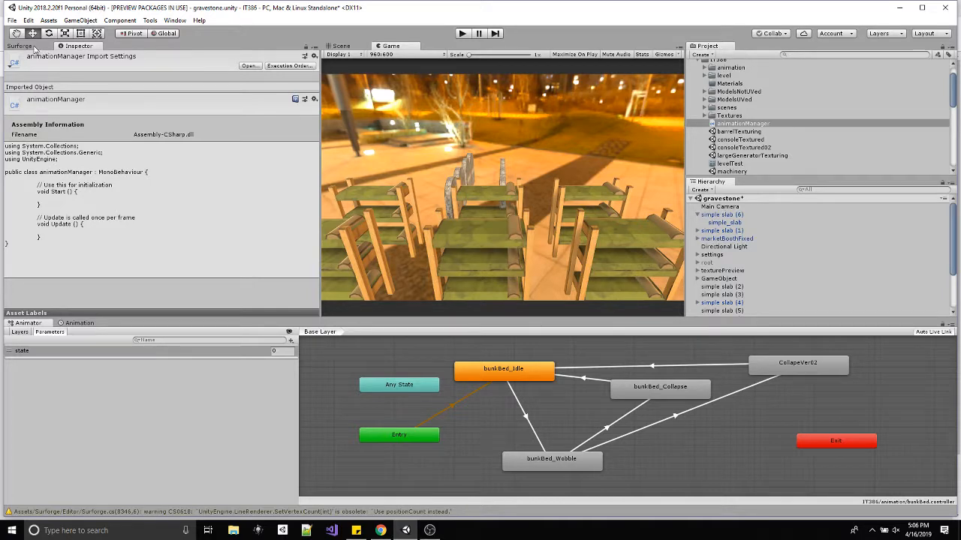
click(720, 206)
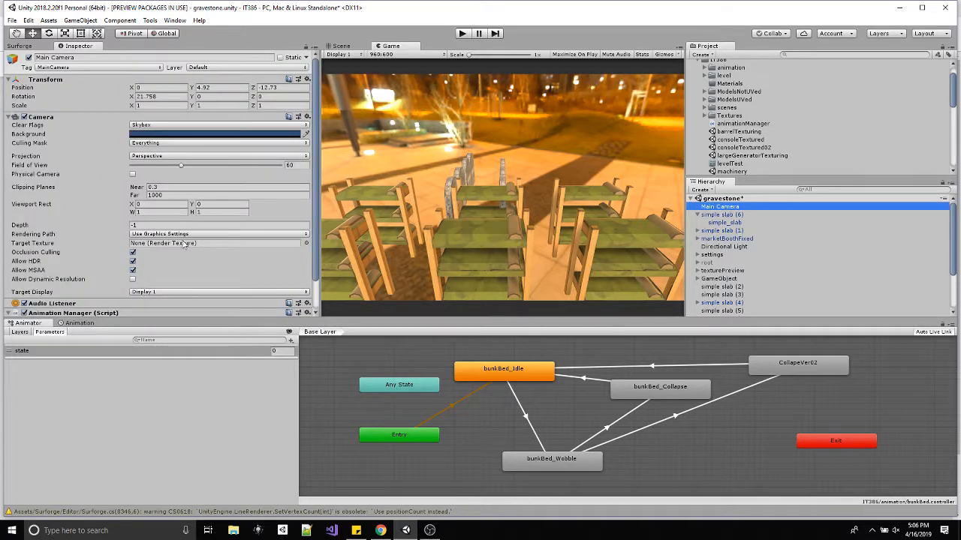
scroll(169, 263, down, 2)
double_click(150, 288)
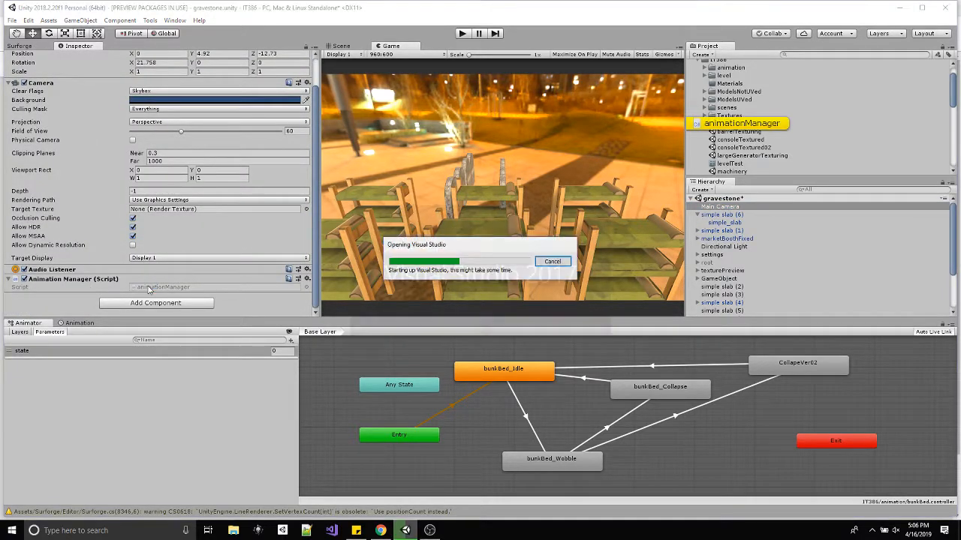
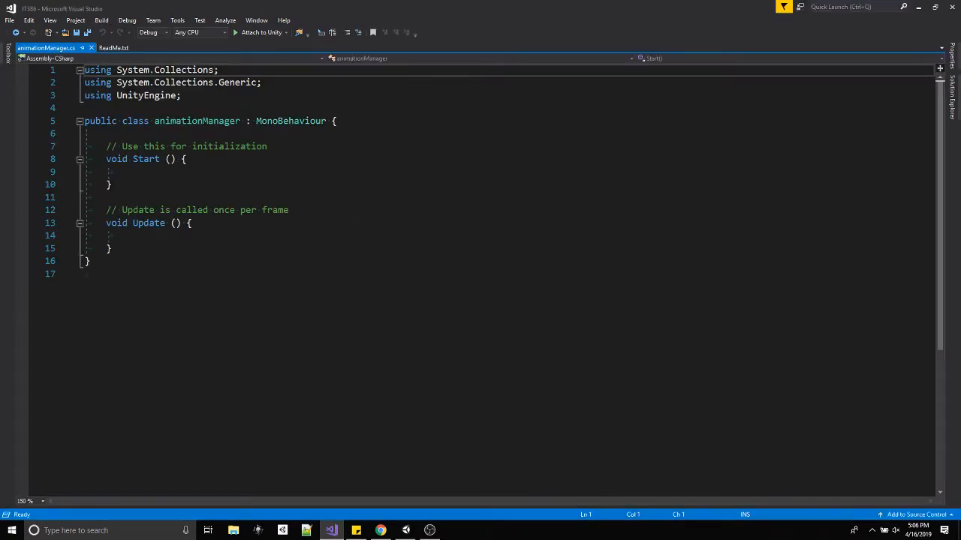
Move the opening brace of the animationManager class onto its own line and start an indented line below it.
click(333, 121)
key(Return)
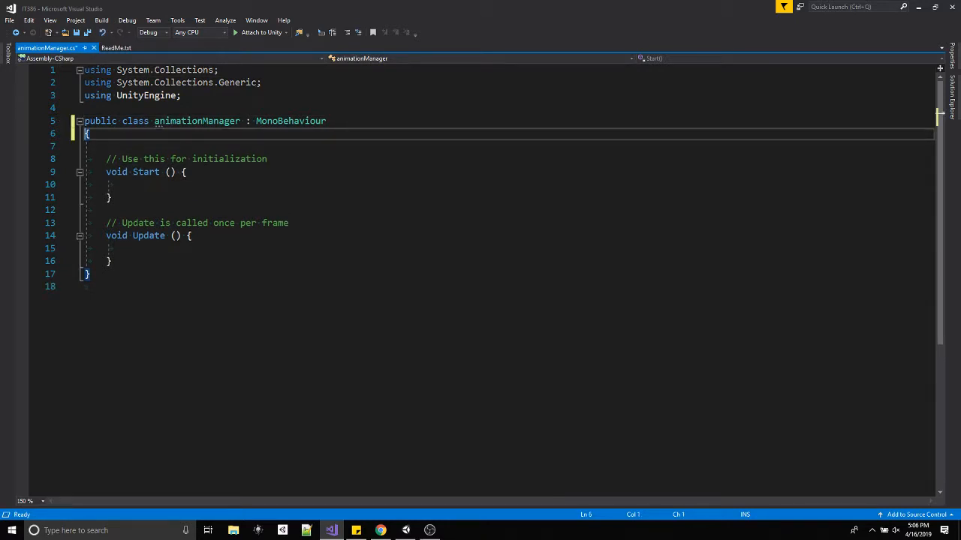
key(End)
key(Return)
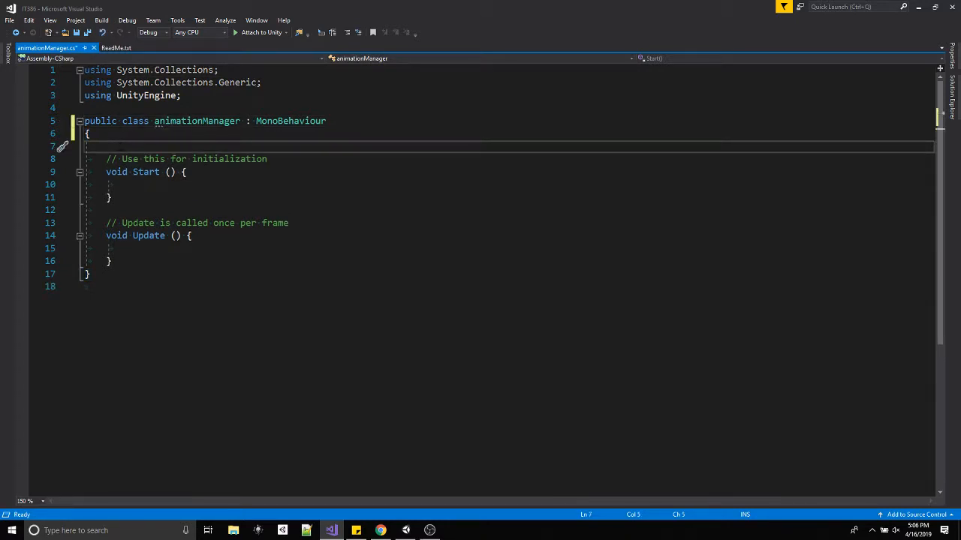
Declare a public GameObject array named bunkBeds at the start of the animationManager class.
text(public game)
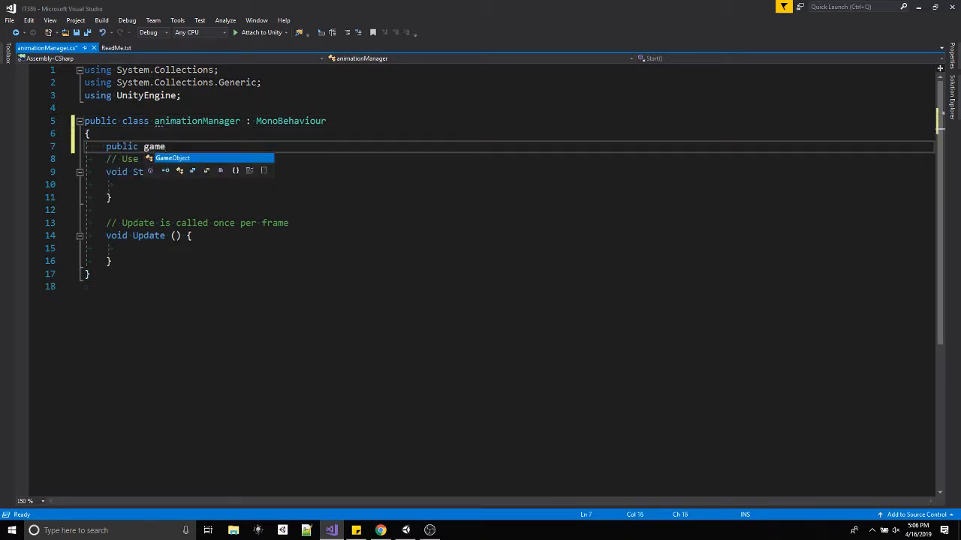
text(o)
key(Tab)
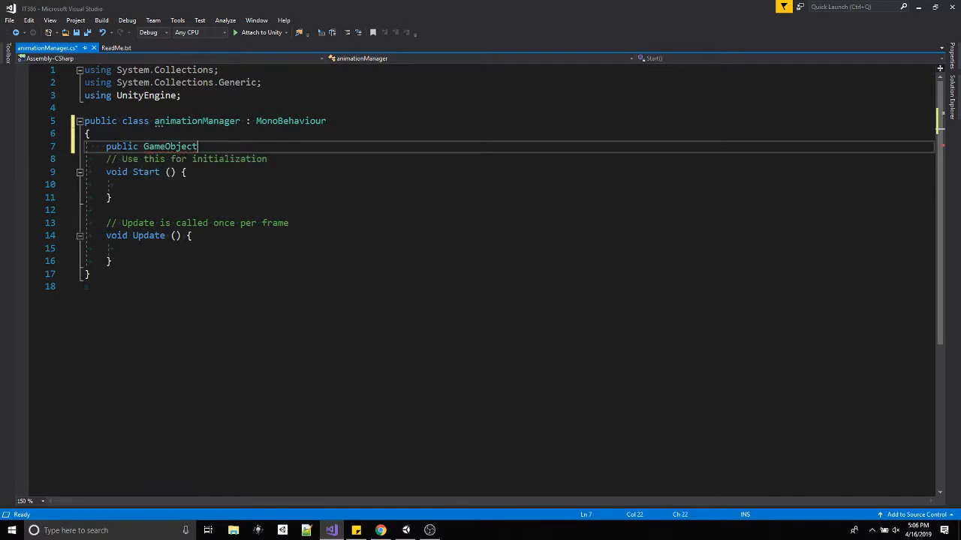
text([] bunkb)
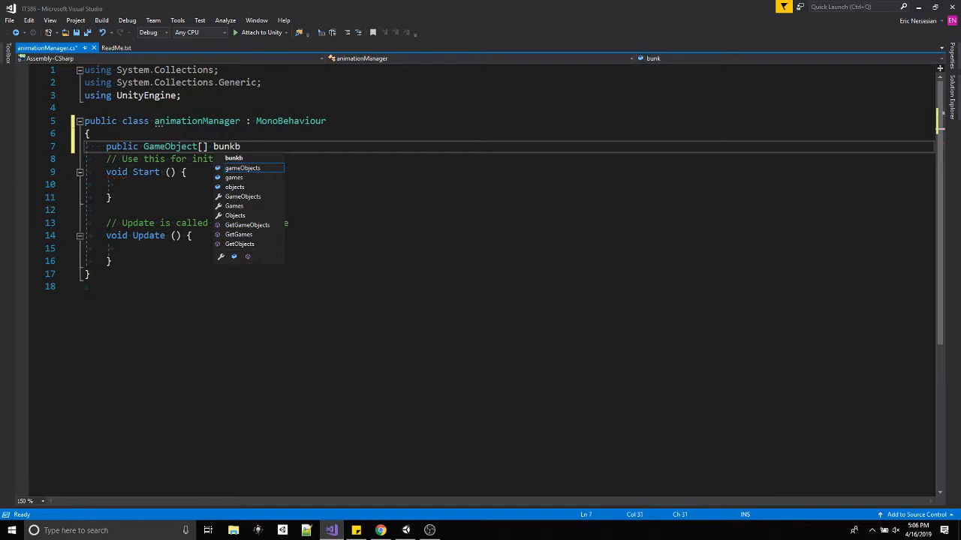
text(Beds;)
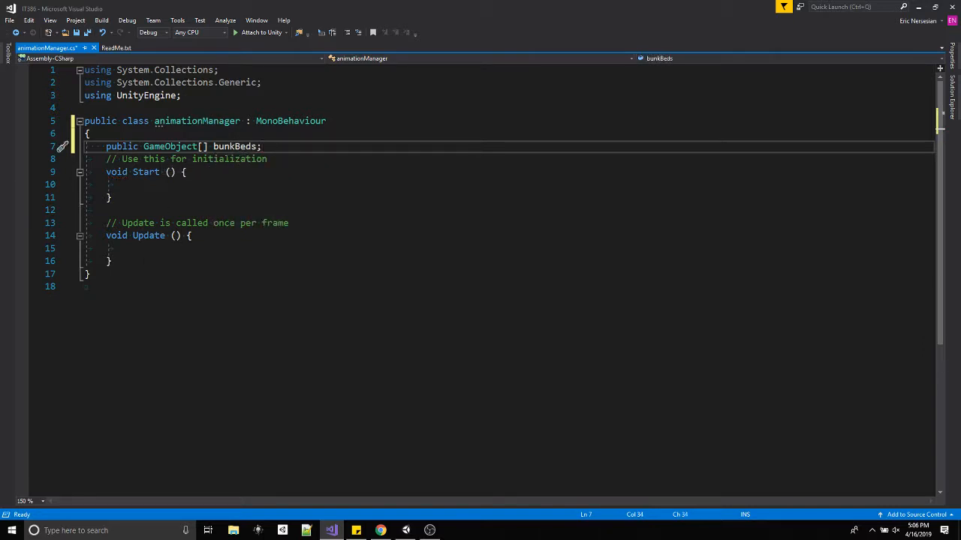
Delete the template Start and Update methods with their comments, leaving blank lines below the bunkBeds declaration.
drag(113, 261, 107, 159)
key(BackSpace)
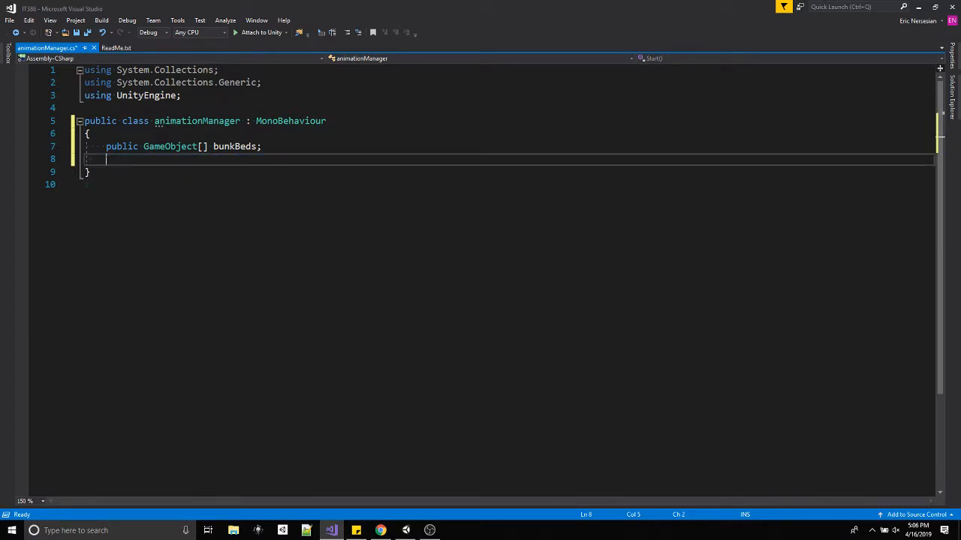
key(Return)
key(Return)
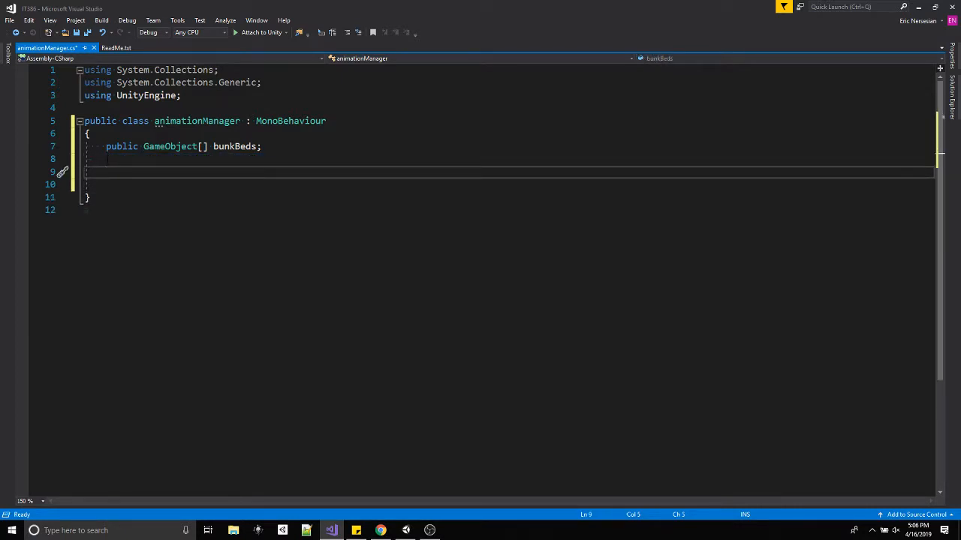
Write a private void Update() method with an empty body below the bunkBeds declaration.
text(private void)
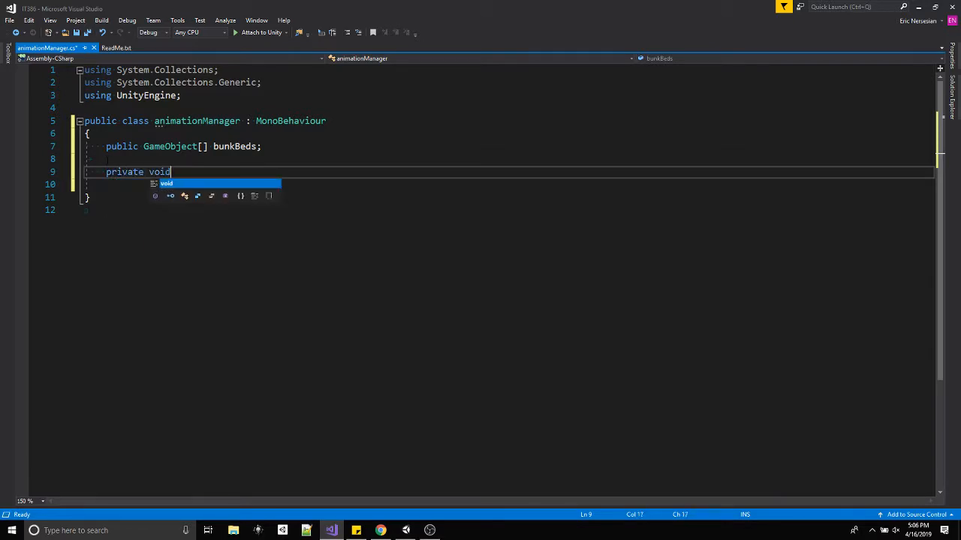
text( Update)
key(Escape)
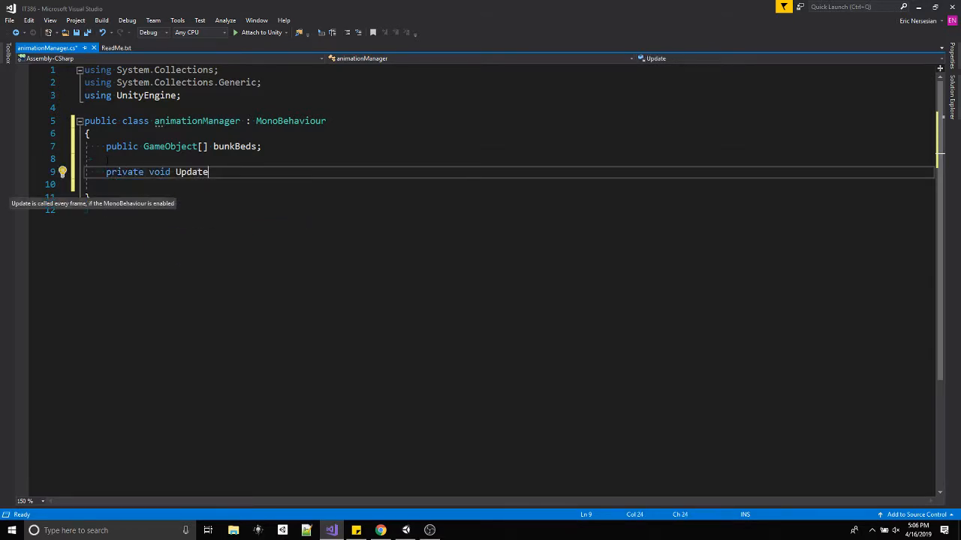
text(())
key(Return)
key(BackSpace)
key(BackSpace)
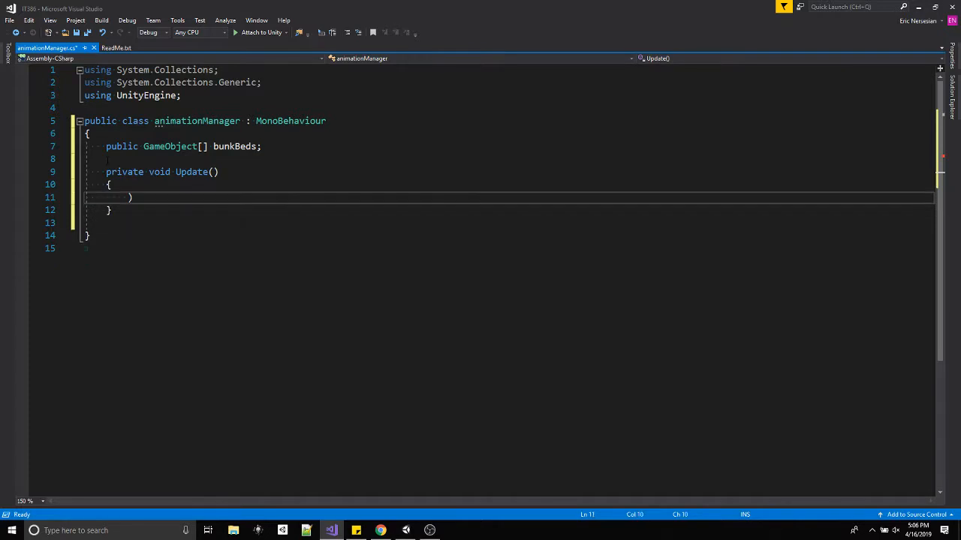
Begin an if statement in Update that checks Input.GetKeyDown.
text(if)
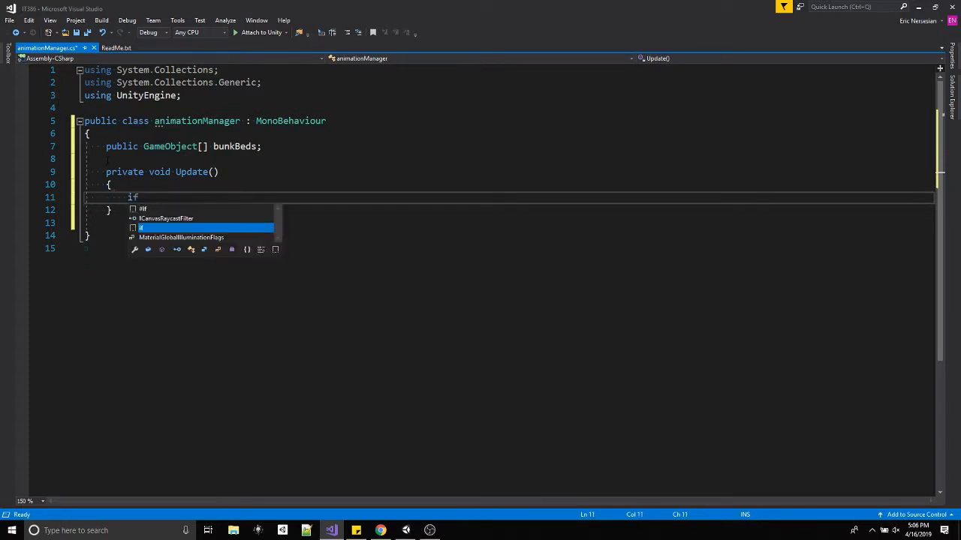
text((Input.)
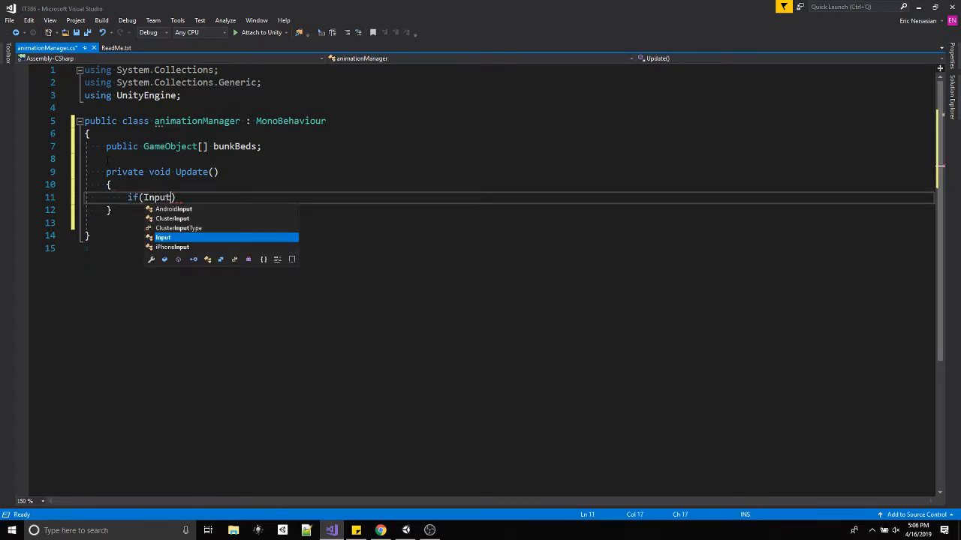
text(Key)
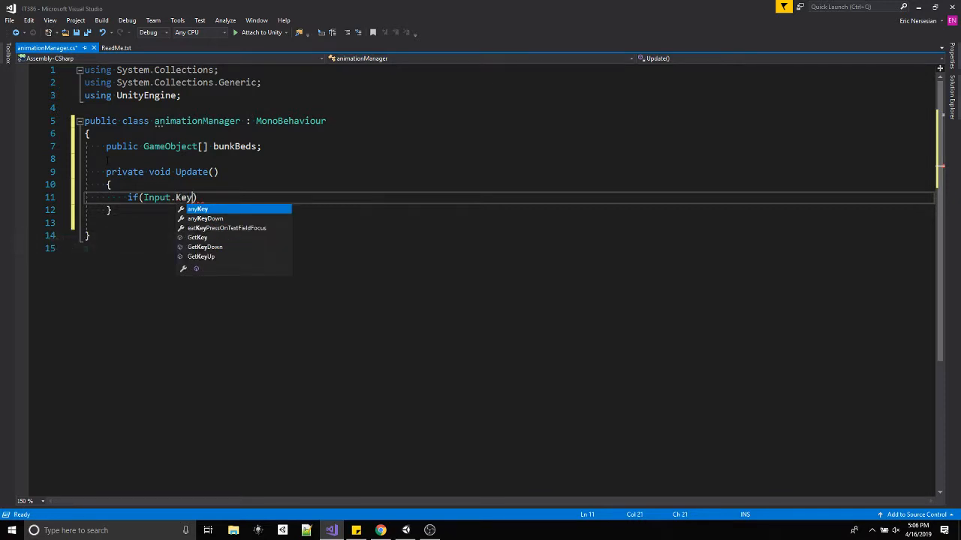
key(BackSpace)
key(BackSpace)
key(BackSpace)
text(Get)
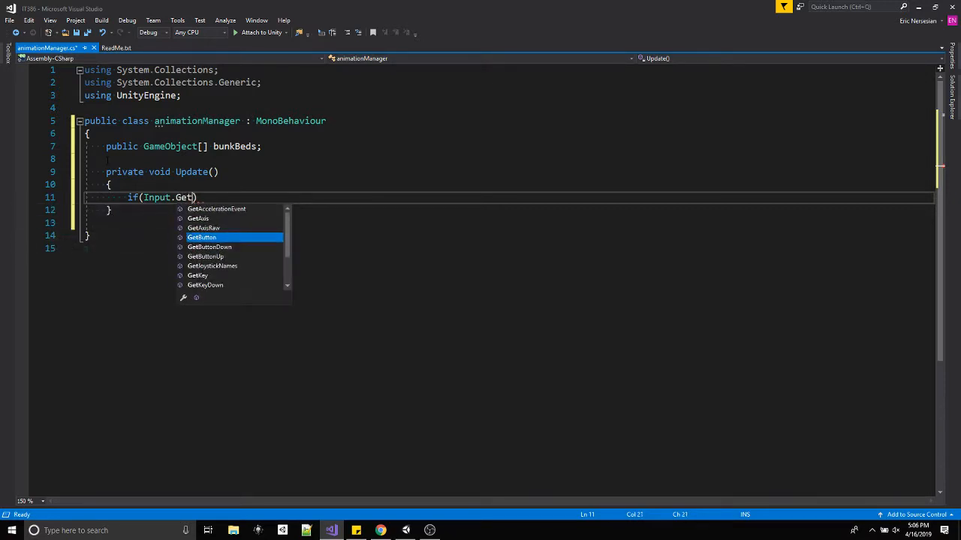
text(Key)
key(Down)
text(()
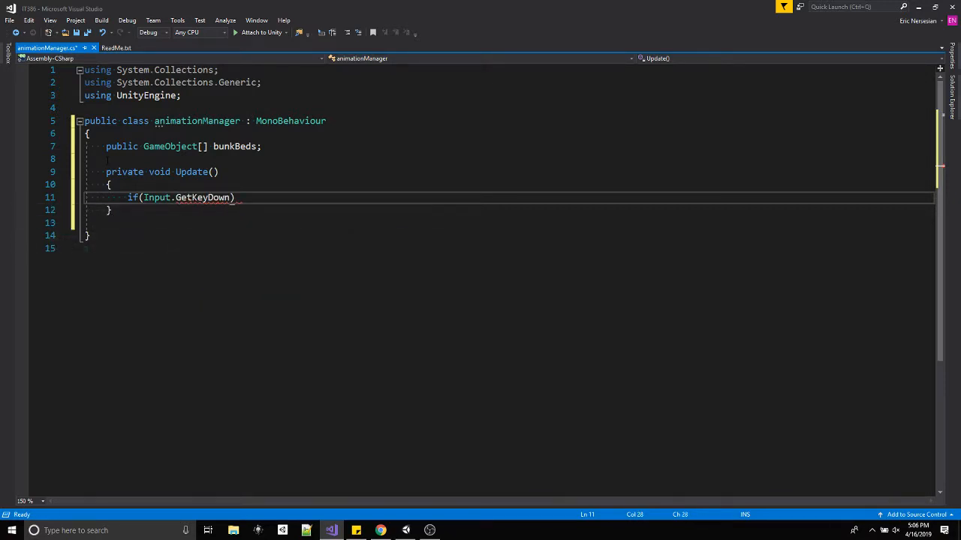
text(KeyCode.)
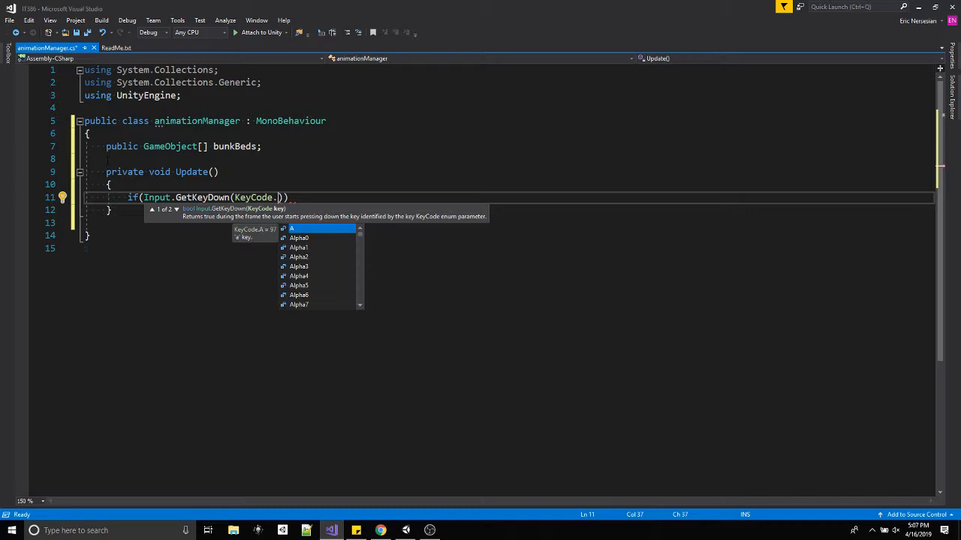
Pass KeyCode.Alpha1 to the GetKeyDown check and add a braced body to the if statement.
key(Down)
key(Down)
key(Tab)
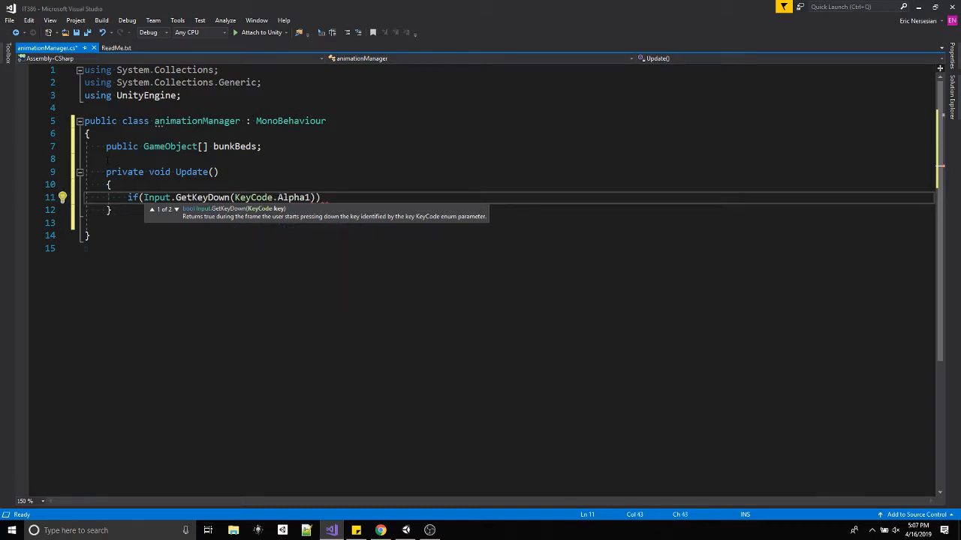
text()))
key(Return)
text({)
key(Return)
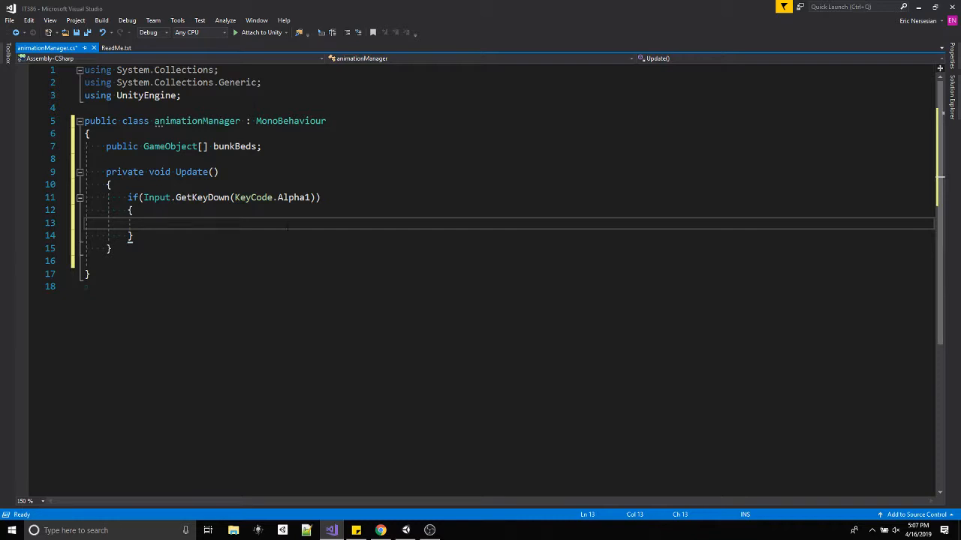
Begin a foreach loop inside the if block with GameObject as the loop variable type.
text(for)
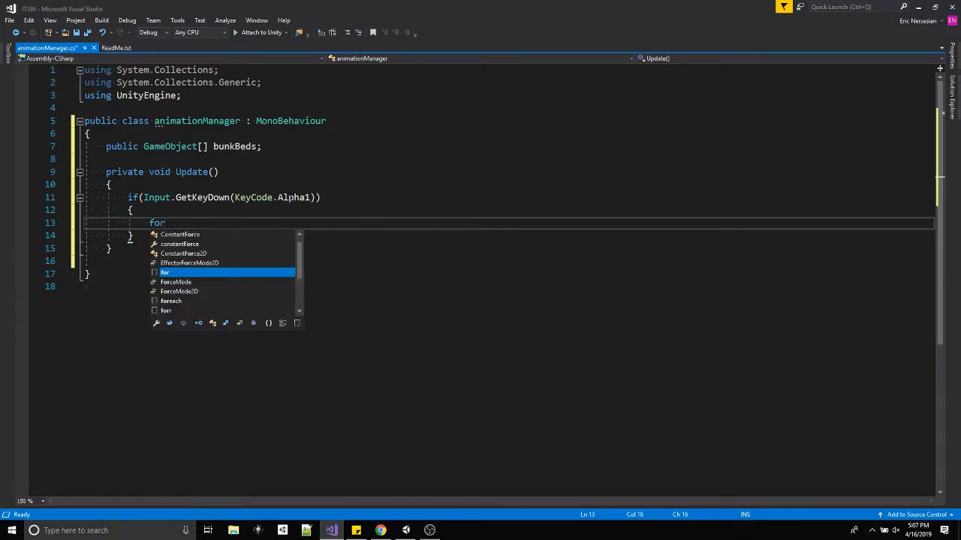
text(each()
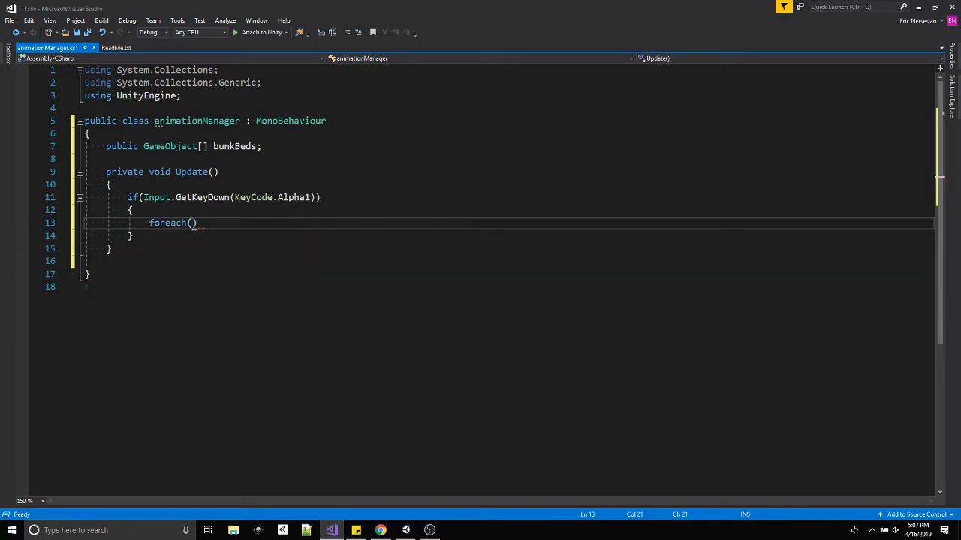
text(game)
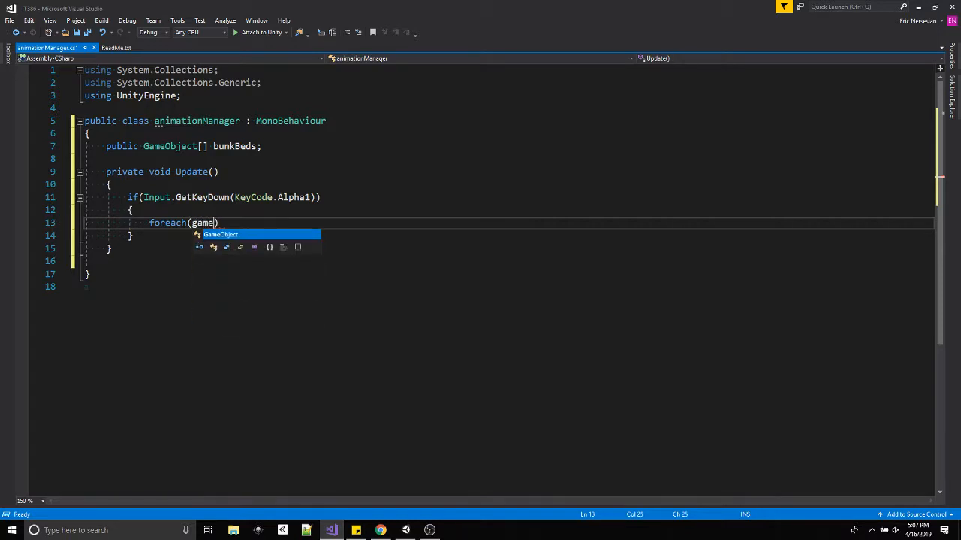
key(Tab)
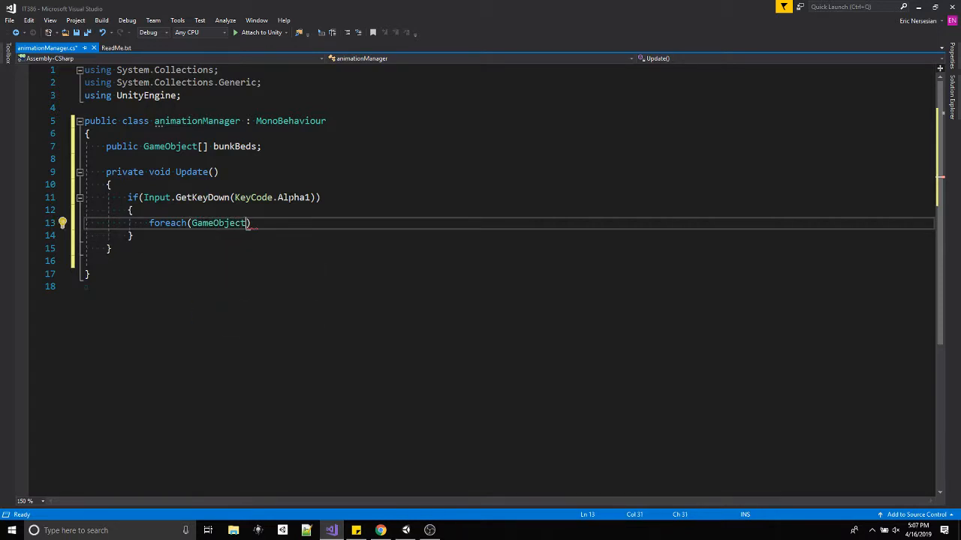
Change the type of both the bunkBeds array and the foreach loop variable to Animator.
drag(196, 147, 145, 148)
text(Animator)
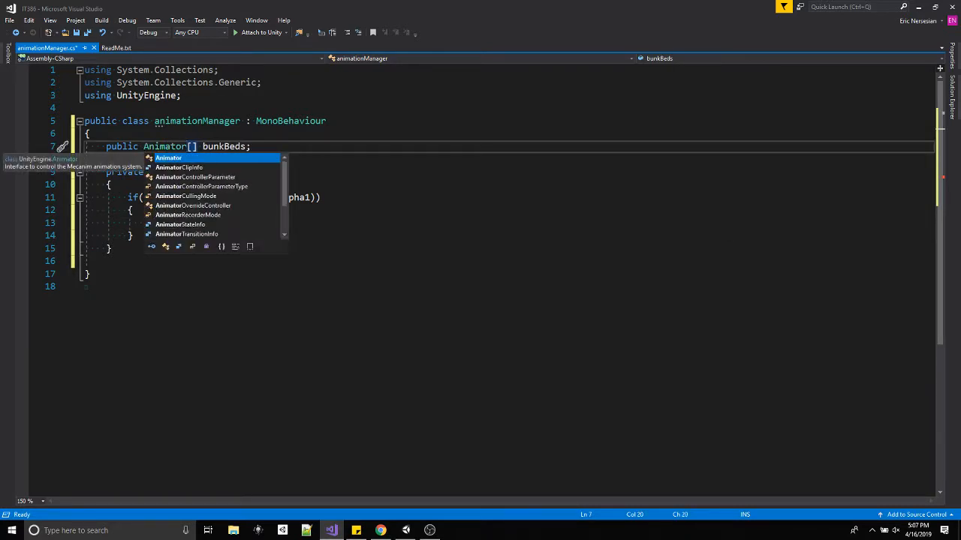
click(322, 197)
drag(250, 223, 191, 223)
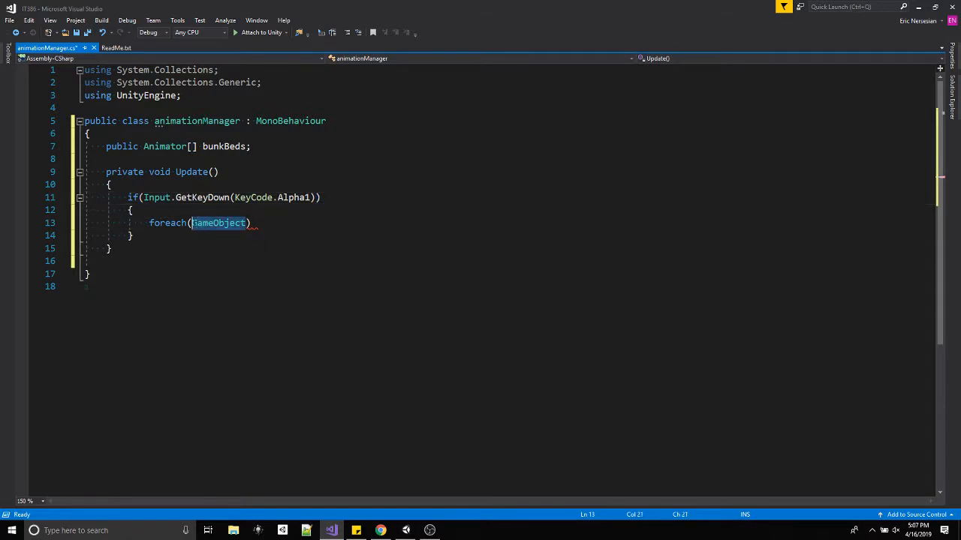
text(Animator )
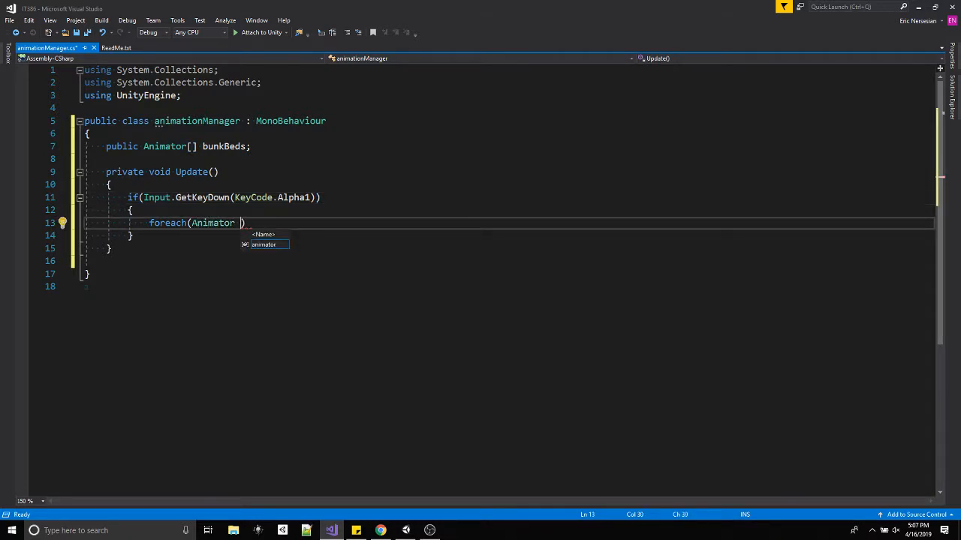
text(bu)
text(nkBedAn)
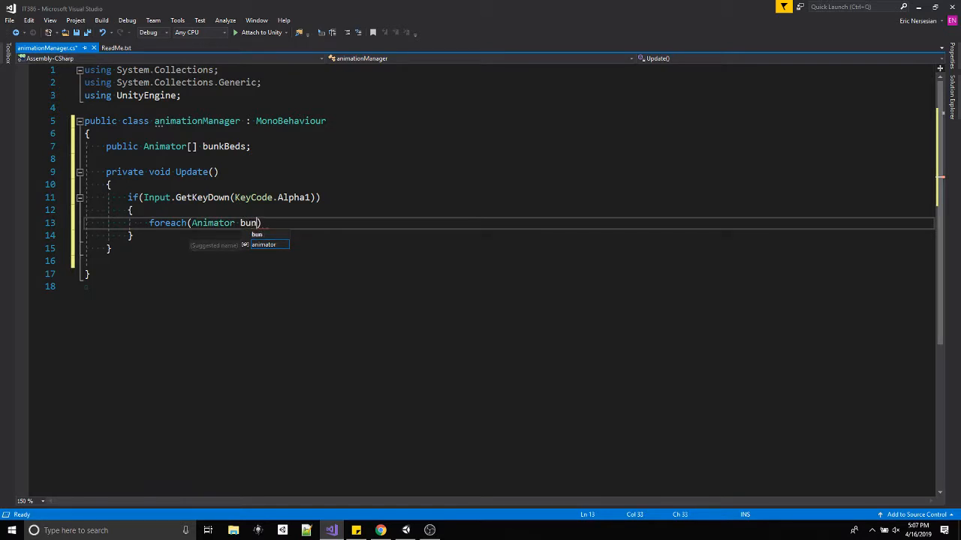
text(im in )
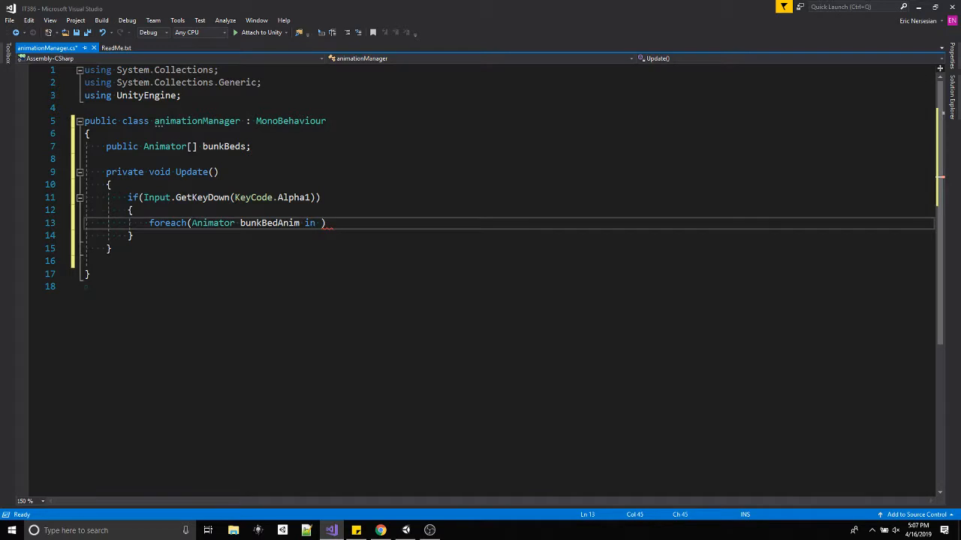
text(bunkBeds)
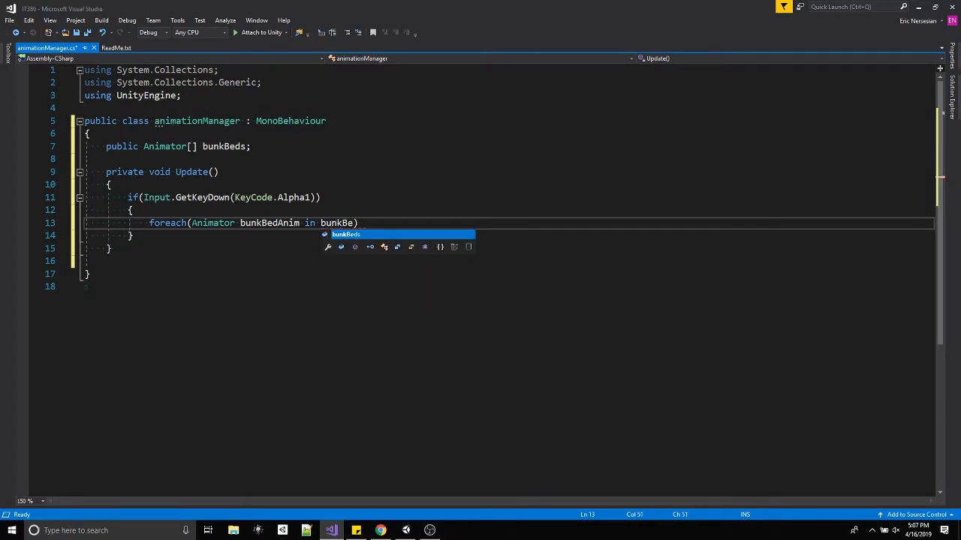
Complete the foreach header as bunkBedAnim in bunkBeds and add a braced loop body.
key(Right)
key(Return)
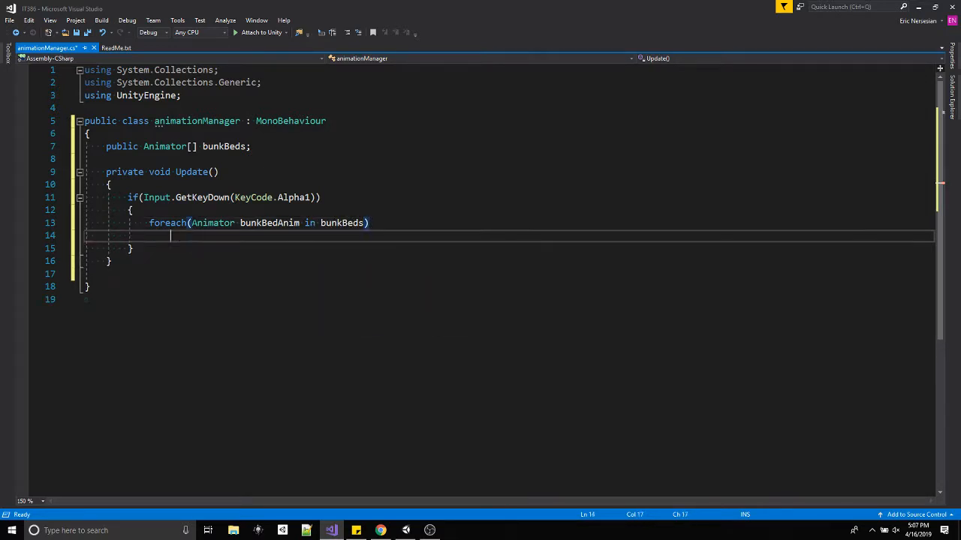
text({)
key(Return)
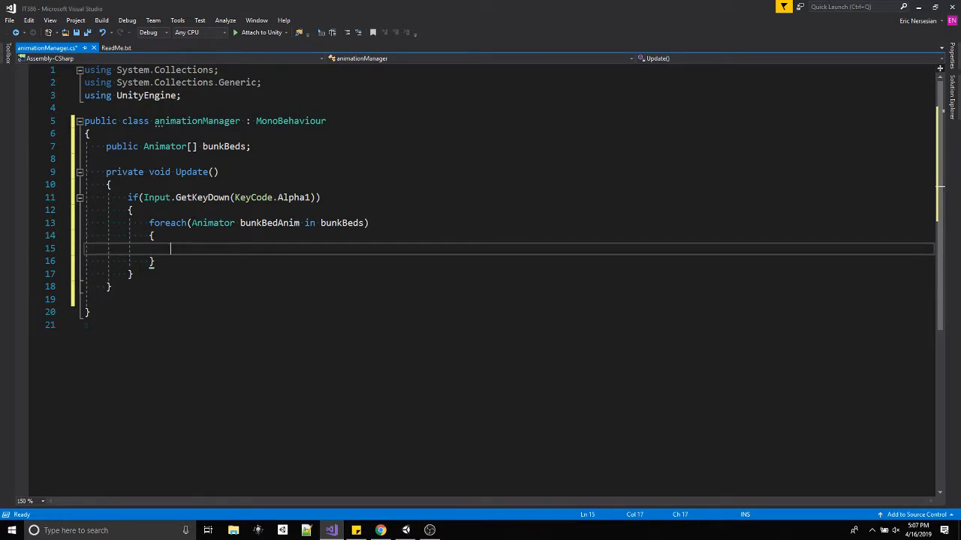
Write the statement bunkBedAnim.SetInteger("state", 1); inside the foreach loop.
text(bunkB)
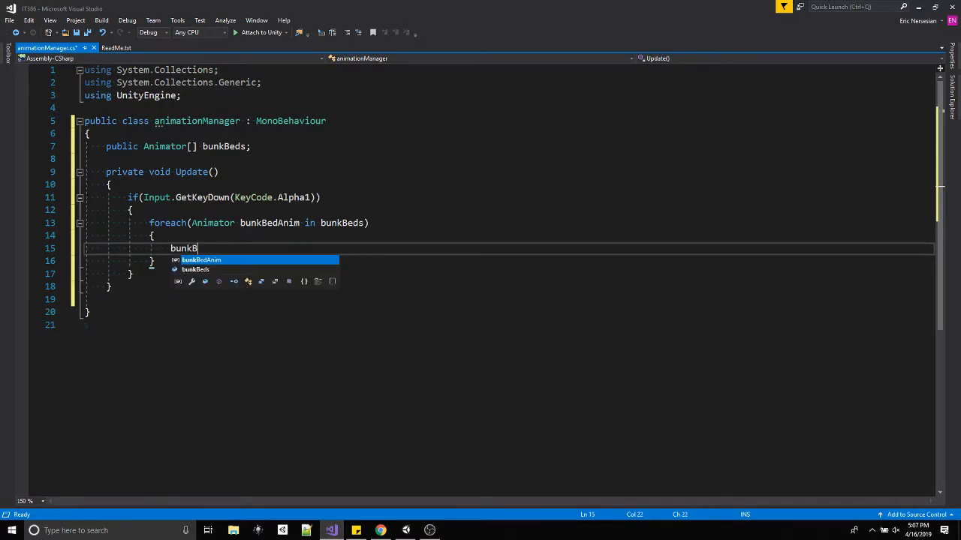
text(edAnim.S)
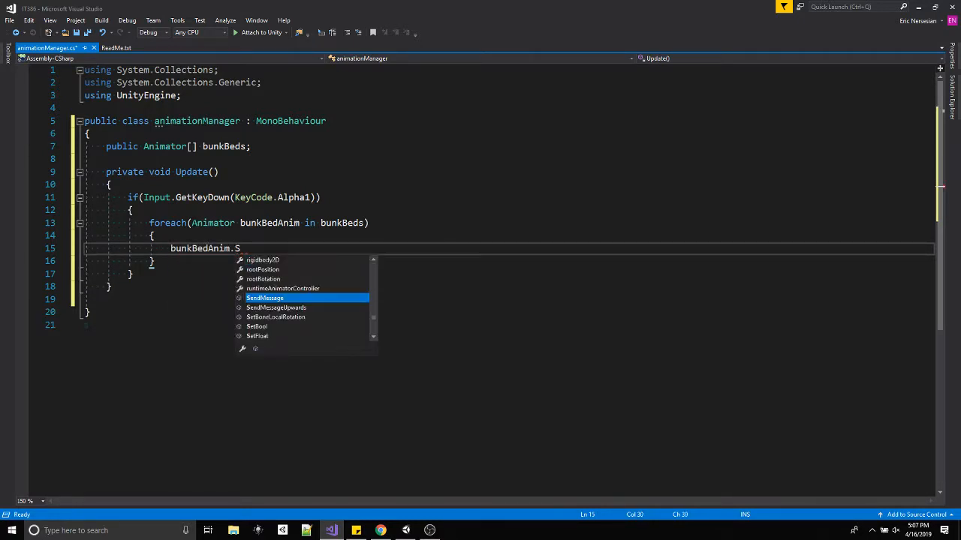
text(etInteger("sta)
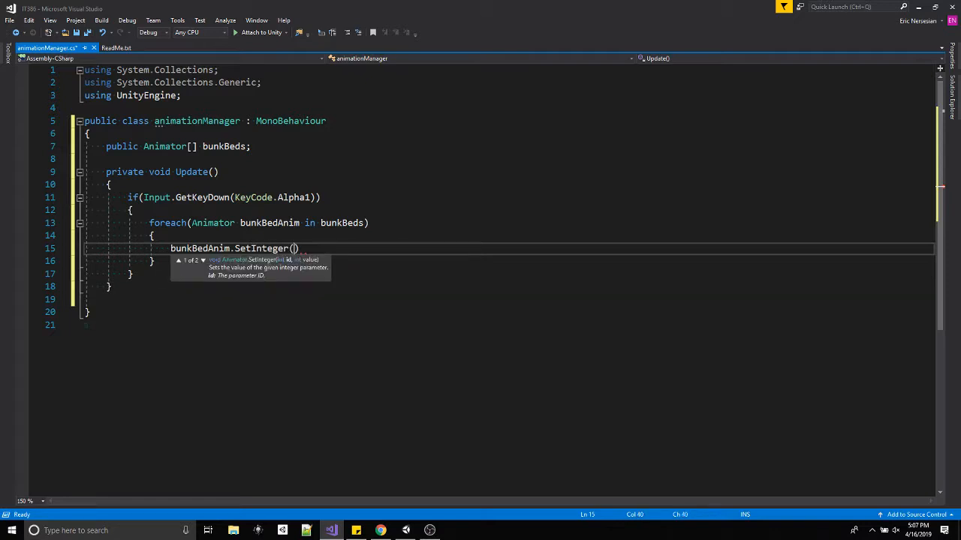
text(te", )
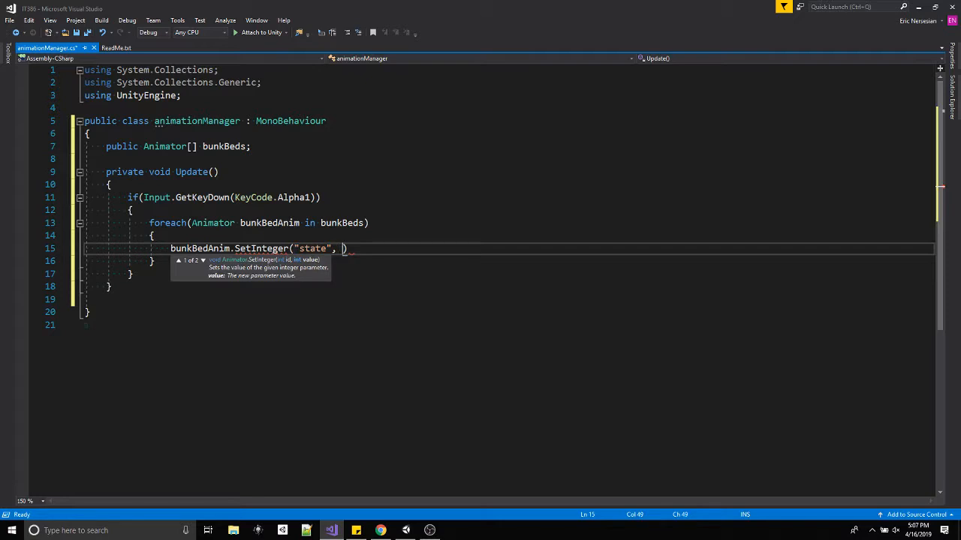
text(1);)
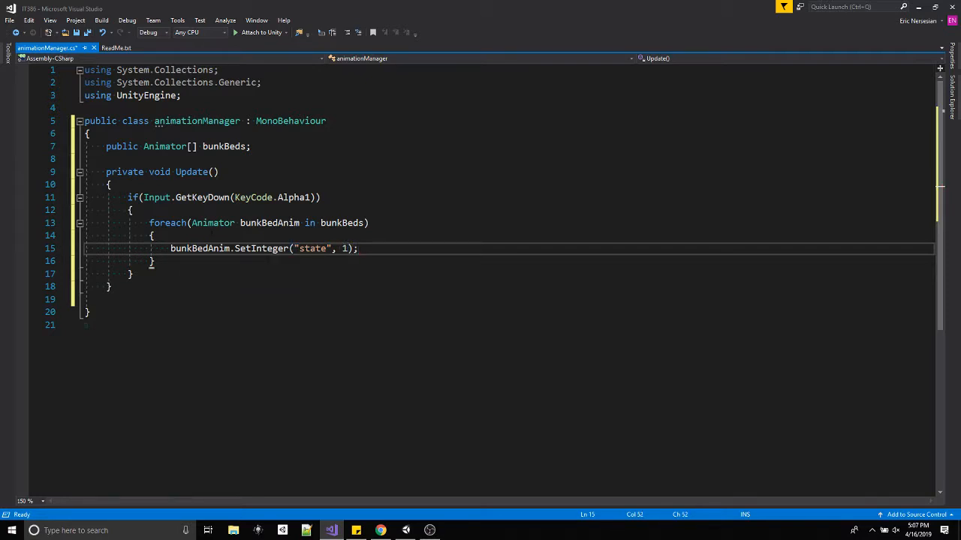
Duplicate the whole Alpha1 if block at the start of the Update body.
drag(135, 273, 127, 198)
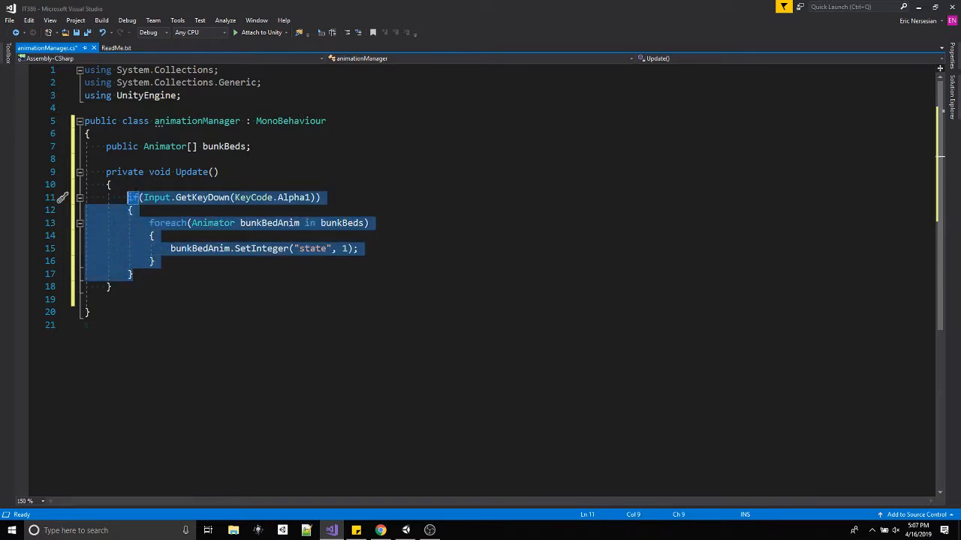
click(136, 184)
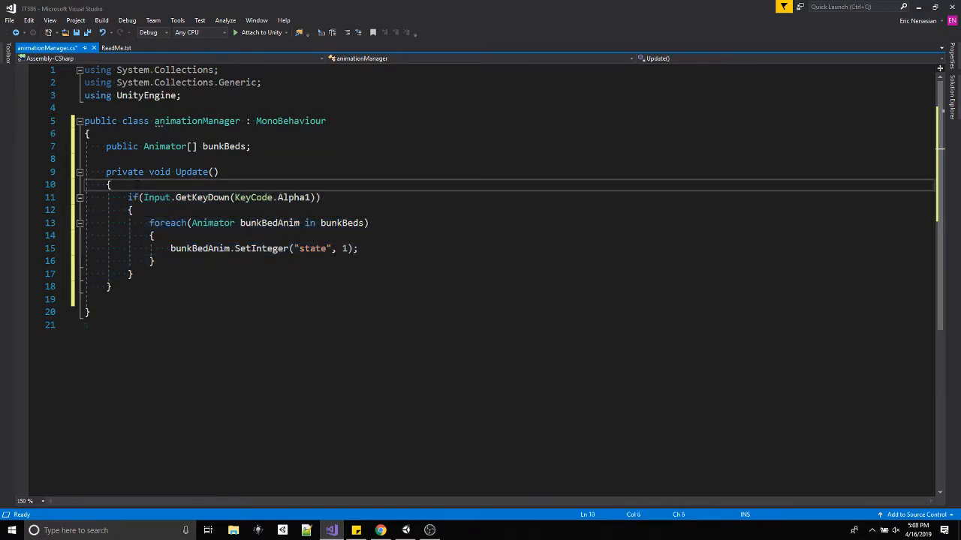
key(Return)
text(if (Input.GetKeyDown(KeyCode.Alpha1)) {     foreach (Animator bunkBedAnim in bunkBeds)     {         bunkBedAnim.SetInteger("state", 1);     } })
Change the first if block to KeyCode.Alpha0 with state value 0, and add a blank line after its closing brace.
click(318, 198)
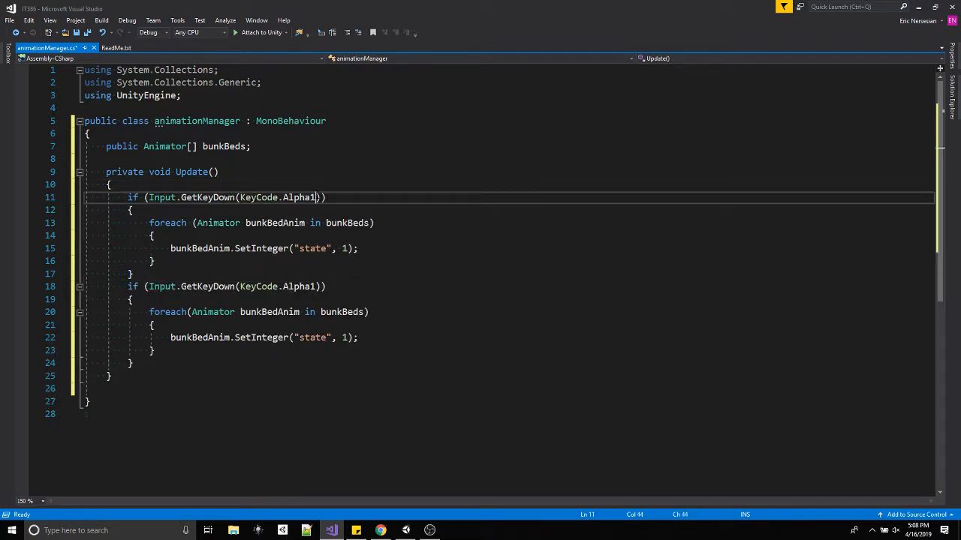
key(BackSpace)
text(0)
click(349, 249)
text(\0)
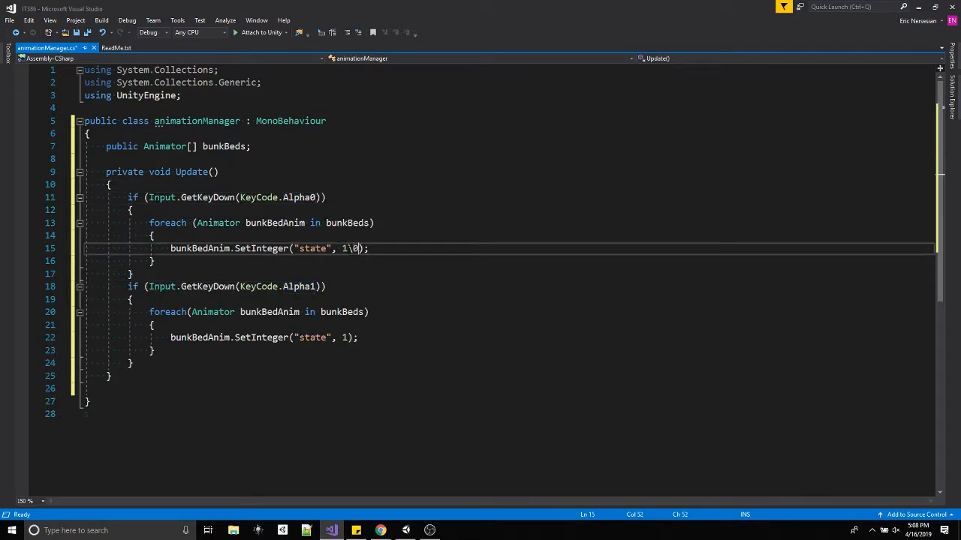
key(BackSpace)
key(BackSpace)
key(BackSpace)
text(0)
click(133, 274)
key(Return)
Duplicate both the Alpha0 and Alpha1 if blocks below the existing ones inside Update.
drag(135, 376, 128, 198)
click(132, 376)
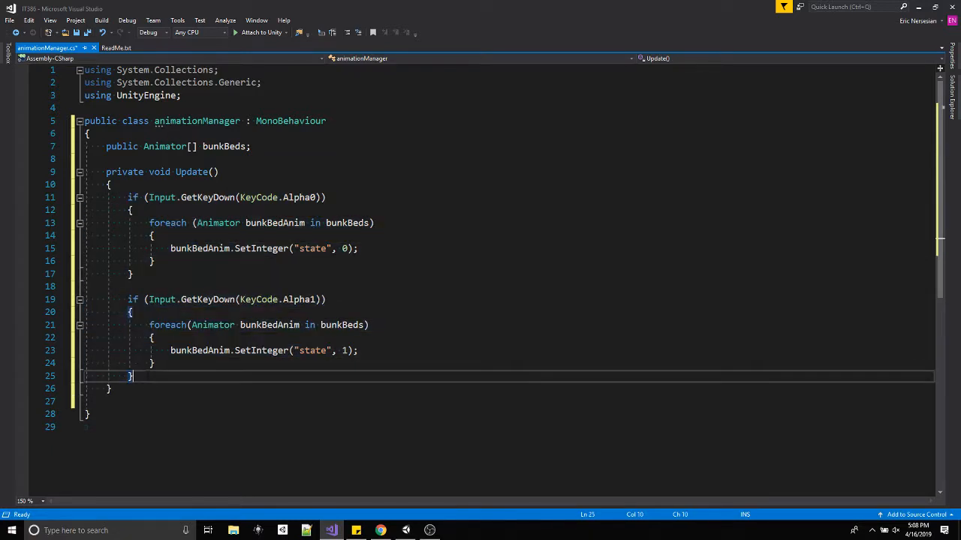
key(Return)
text(if (Input.GetKeyDown(KeyCode.Alpha0)) { foreach (Animator bunkBedAnim in bunkBeds) { bunkBedAnim.SetInteger("state", 0); } }  if (Input.GetKeyDown(KeyCode.Alpha1)) { foreach (Animator bunkBedAnim in bunkBeds) { bunkBedAnim.SetInteger("state", 1); } })
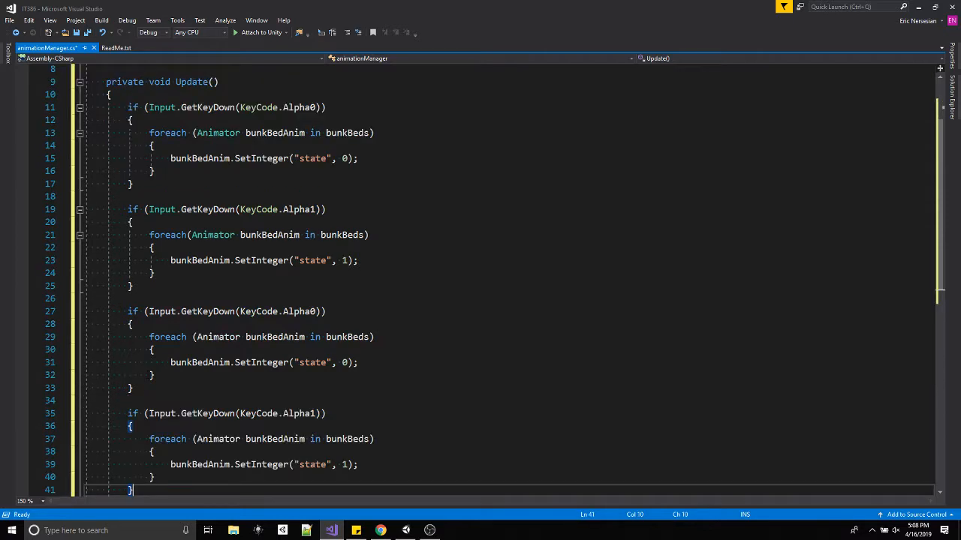
Change the key codes of the two duplicated if blocks to Alpha2 and Alpha3.
click(316, 312)
key(BackSpace)
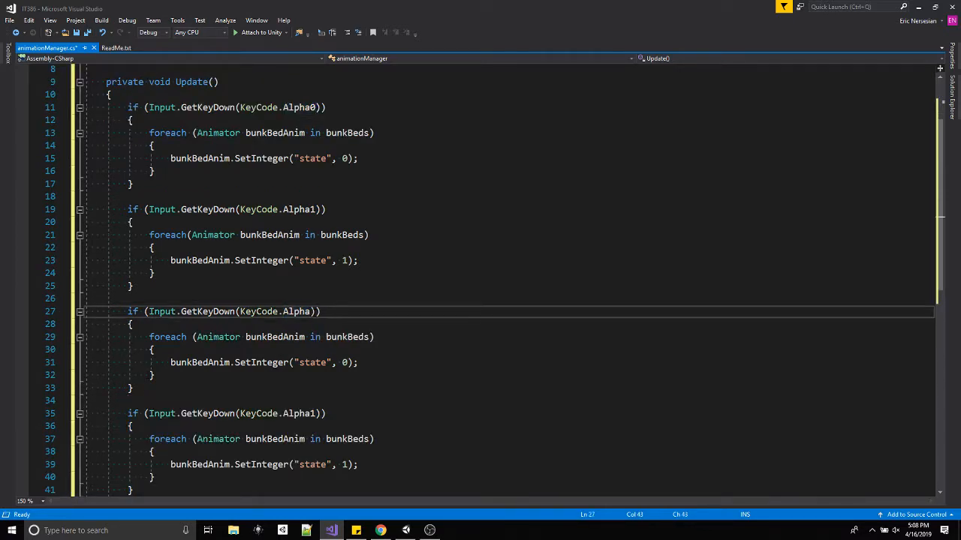
text(2)
click(316, 414)
key(BackSpace)
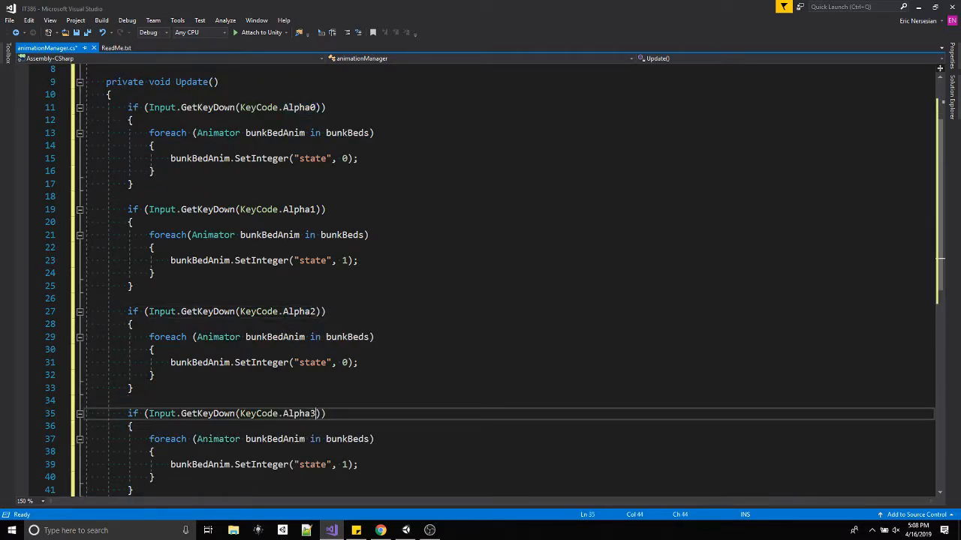
Set the SetInteger state values to 2 in the Alpha2 block and 3 in the Alpha3 block, and save the script.
click(348, 363)
key(BackSpace)
text(2)
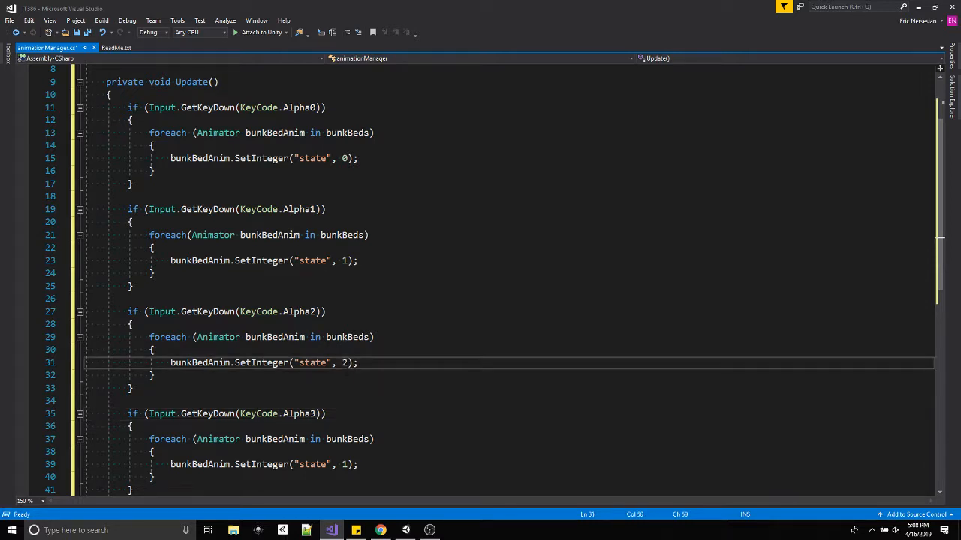
click(348, 465)
key(BackSpace)
text(3)
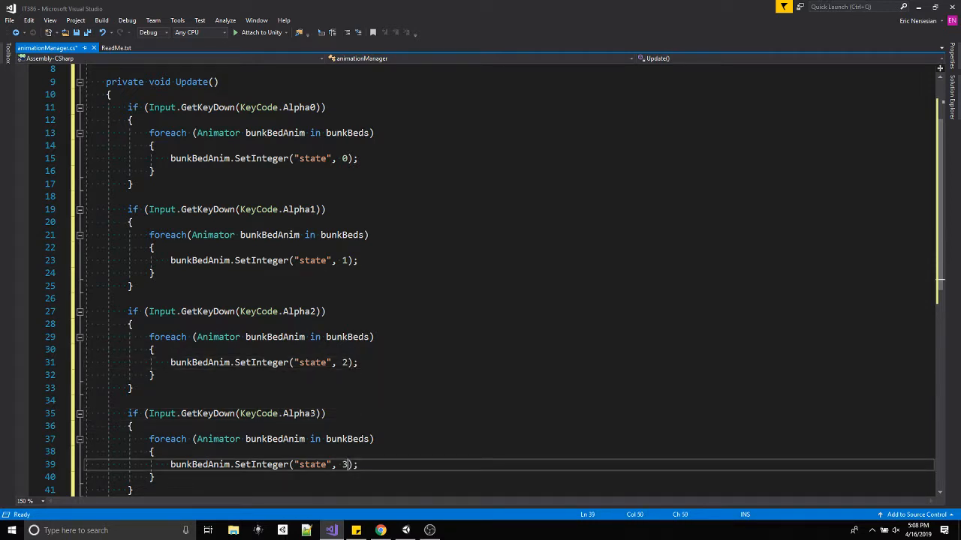
key(ctrl+s)
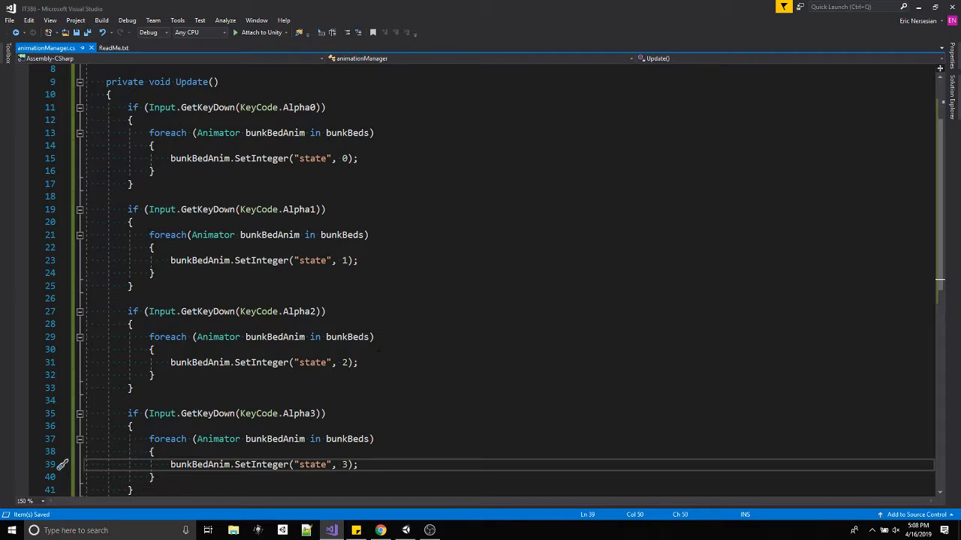
scroll(335, 375, down, 2)
scroll(336, 376, up, 5)
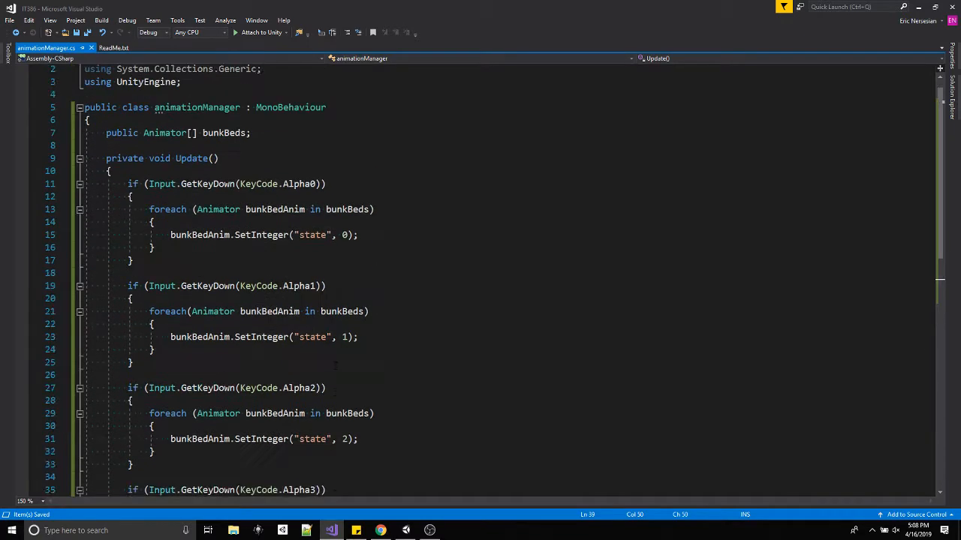
Switch to Unity and set the Bunk Beds array size to 6 in the Main Camera's Animation Manager script.
click(405, 531)
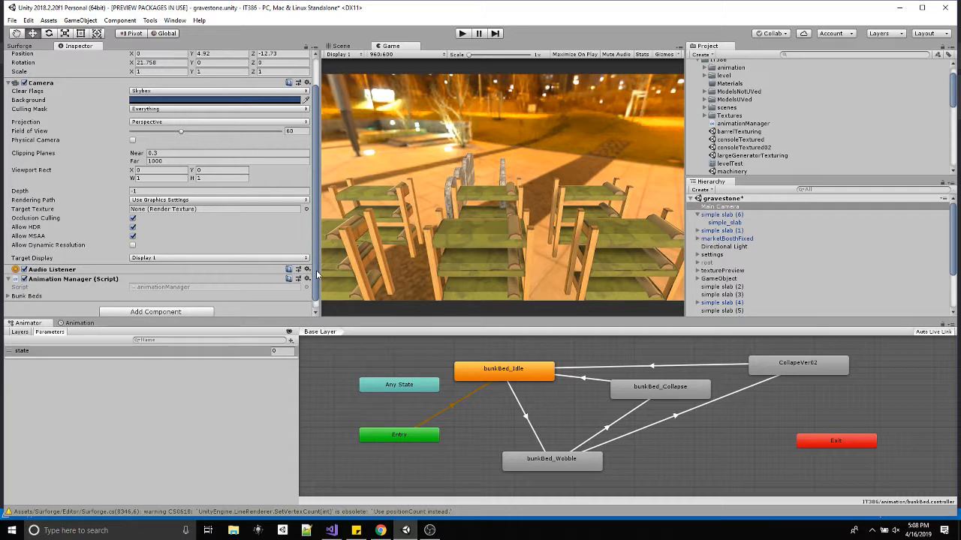
scroll(317, 276, down, 1)
click(8, 287)
scroll(143, 233, down, 1)
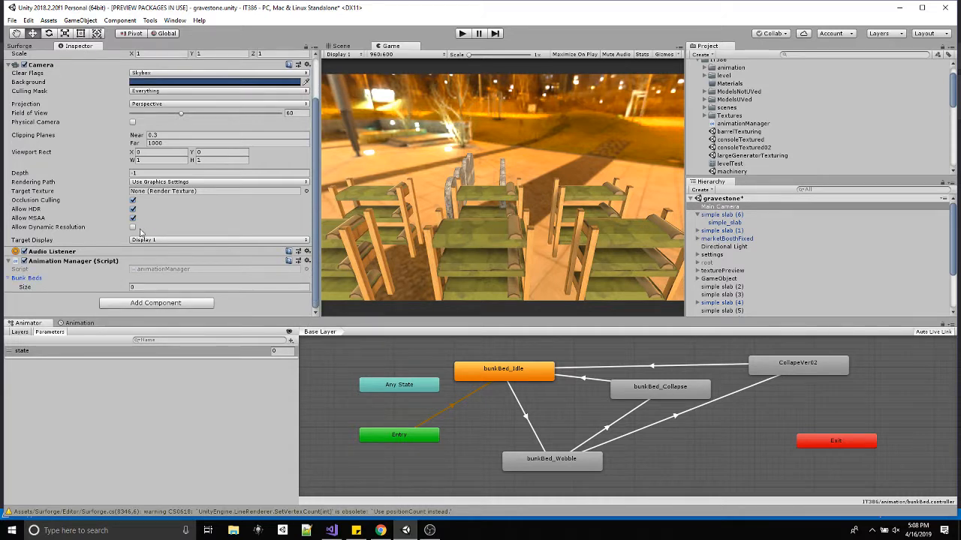
click(151, 287)
key(Return)
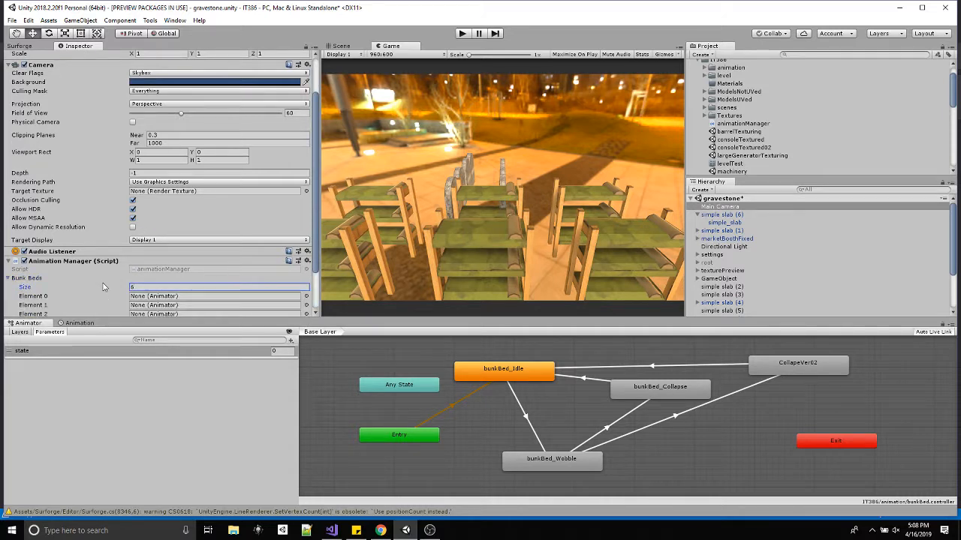
scroll(176, 255, down, 2)
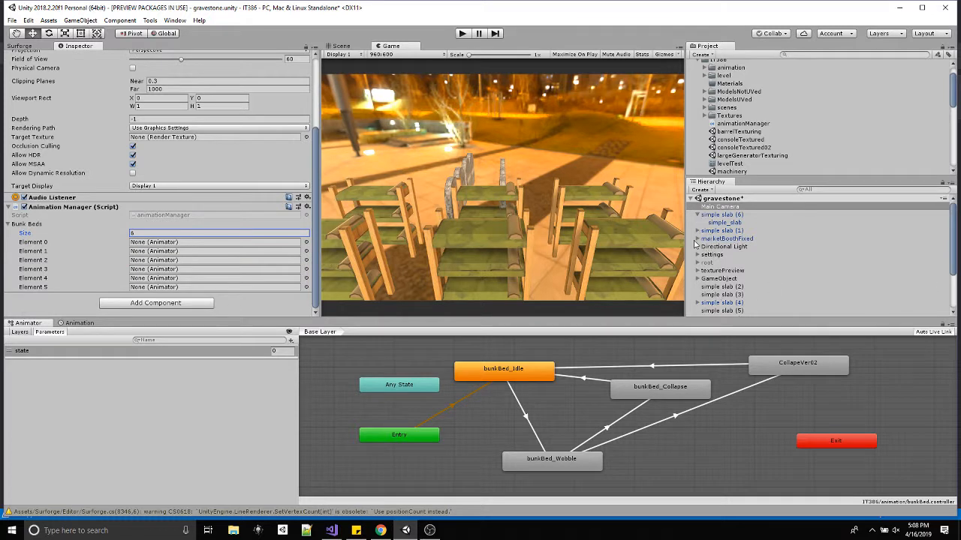
scroll(707, 285, down, 4)
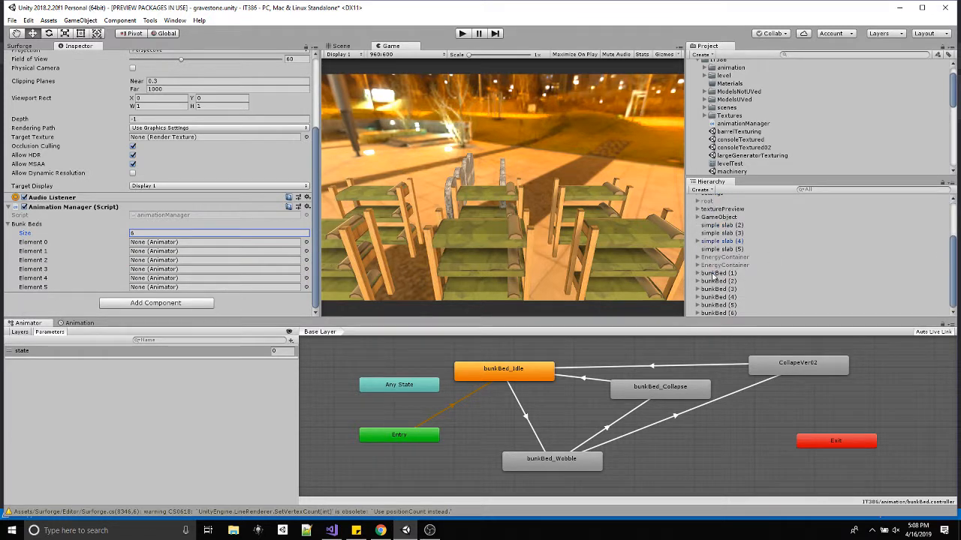
click(717, 273)
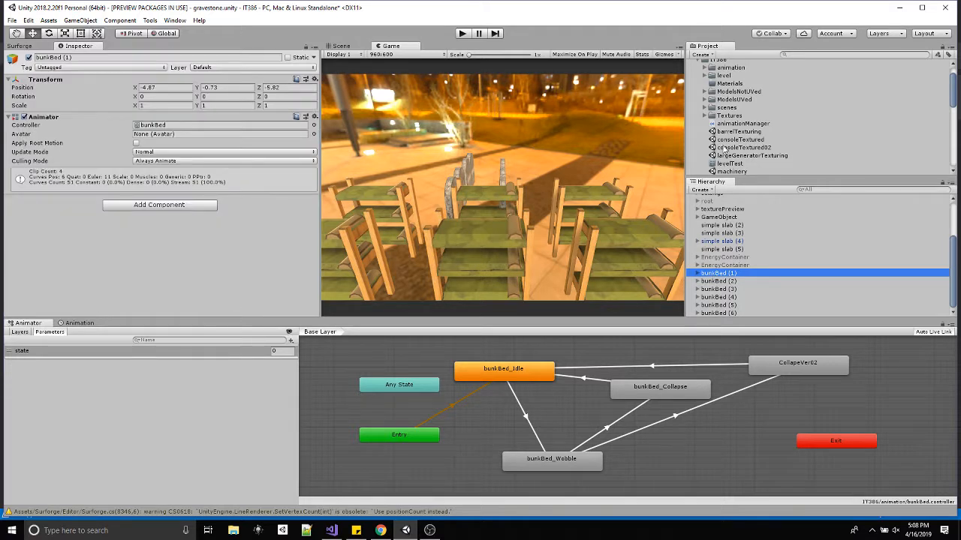
scroll(745, 98, up, 2)
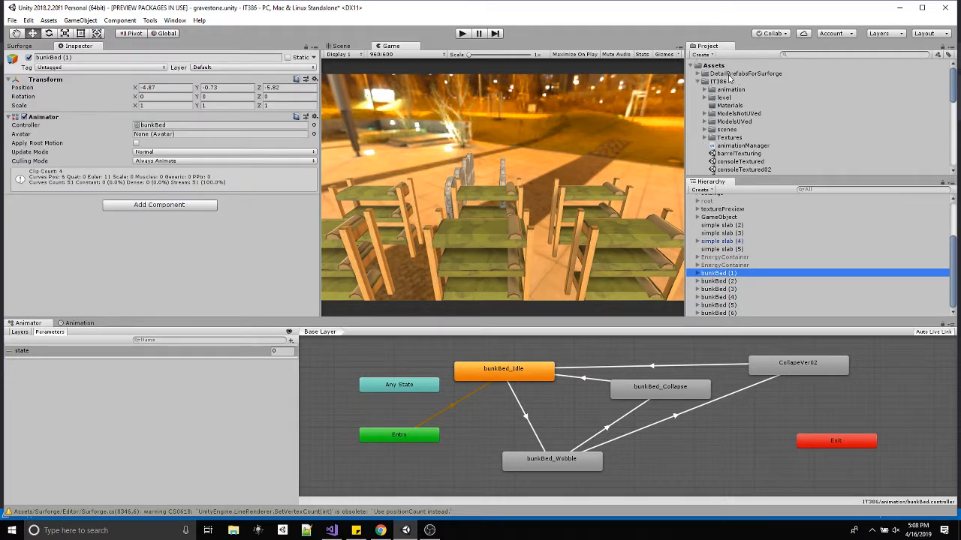
click(720, 203)
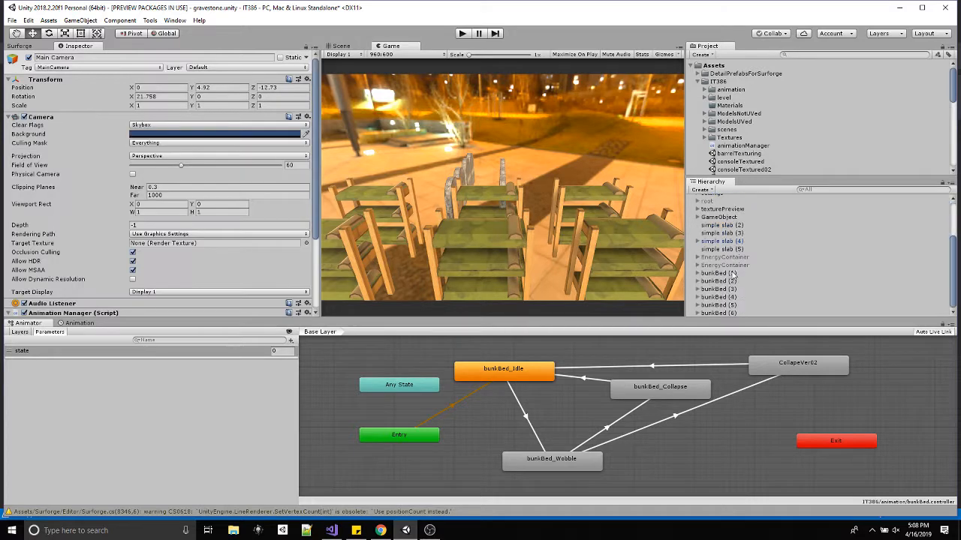
mouse_move(719, 275)
mouse_down()
mouse_move(208, 267)
mouse_move(708, 275)
mouse_up()
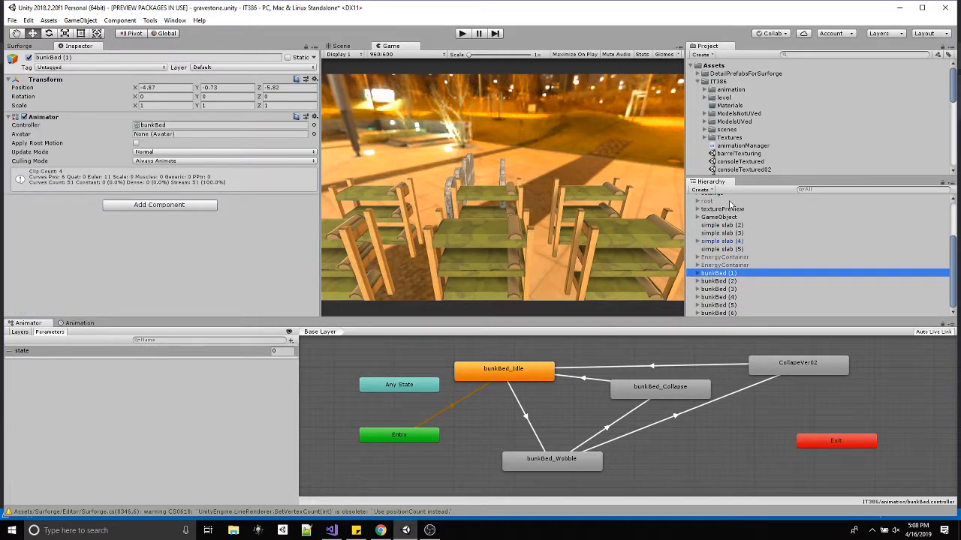
scroll(722, 204, up, 3)
click(720, 208)
Assign bunkBed (1) through bunkBed (6) to Elements 0 through 5 of the Main Camera's Bunk Beds array, and save the scene.
scroll(312, 293, down, 5)
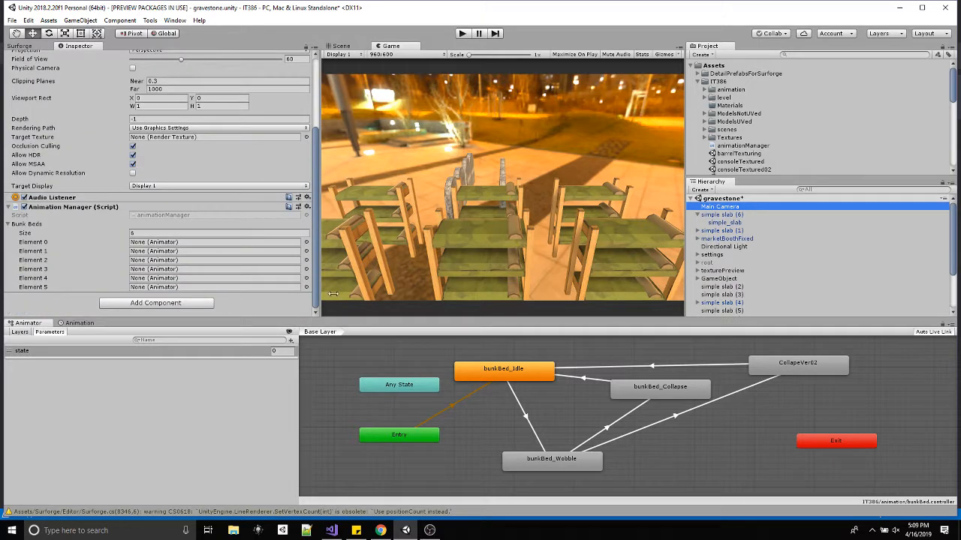
scroll(760, 295, down, 3)
drag(719, 274, 213, 243)
drag(710, 282, 217, 253)
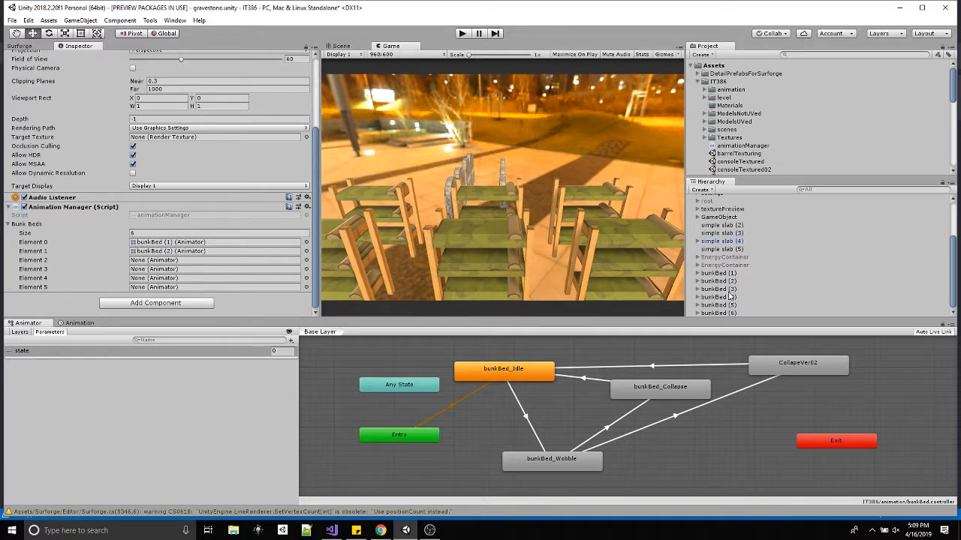
drag(722, 290, 230, 260)
drag(719, 301, 209, 267)
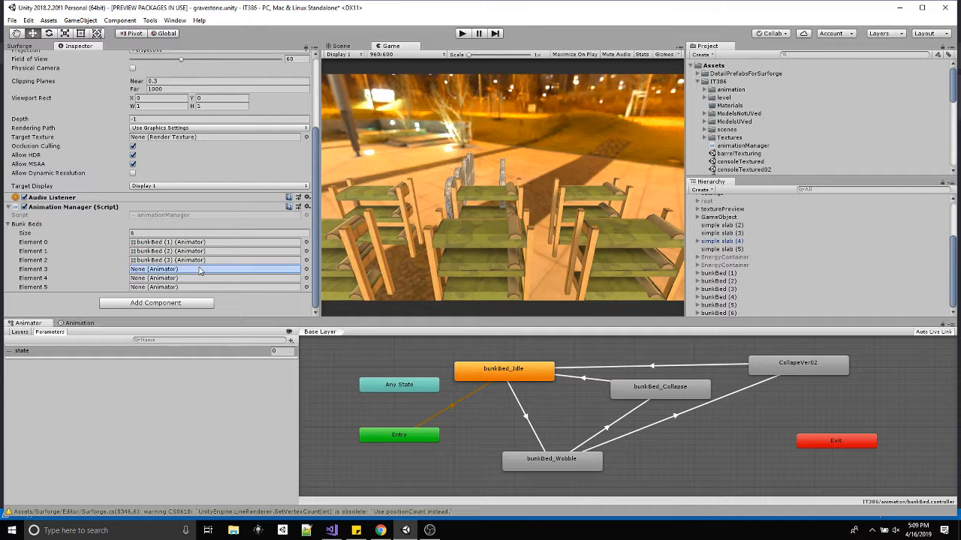
drag(718, 305, 204, 276)
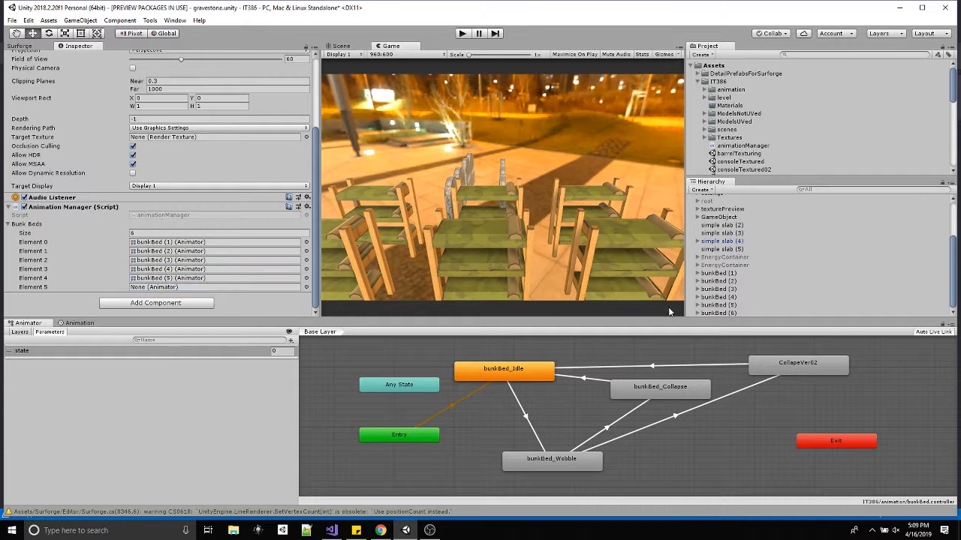
drag(718, 313, 226, 288)
key(ctrl+o)
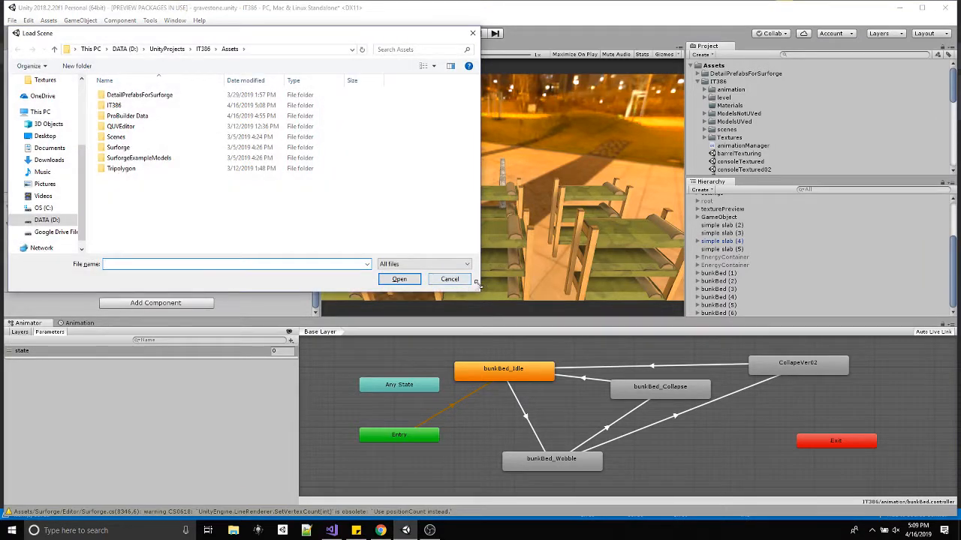
click(445, 277)
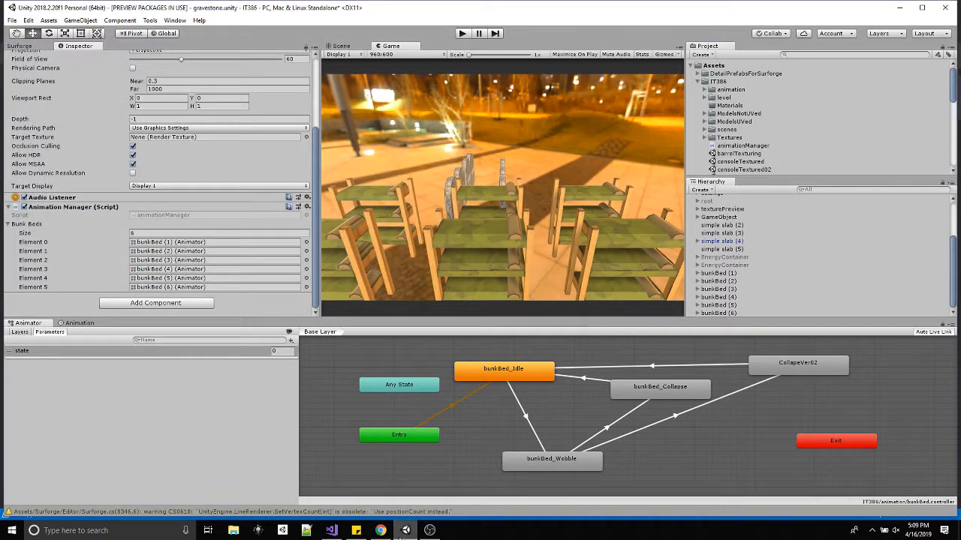
Review the key checks in the animationManager script, and test number key 1 on the bunk beds with the Unity scene running.
click(331, 531)
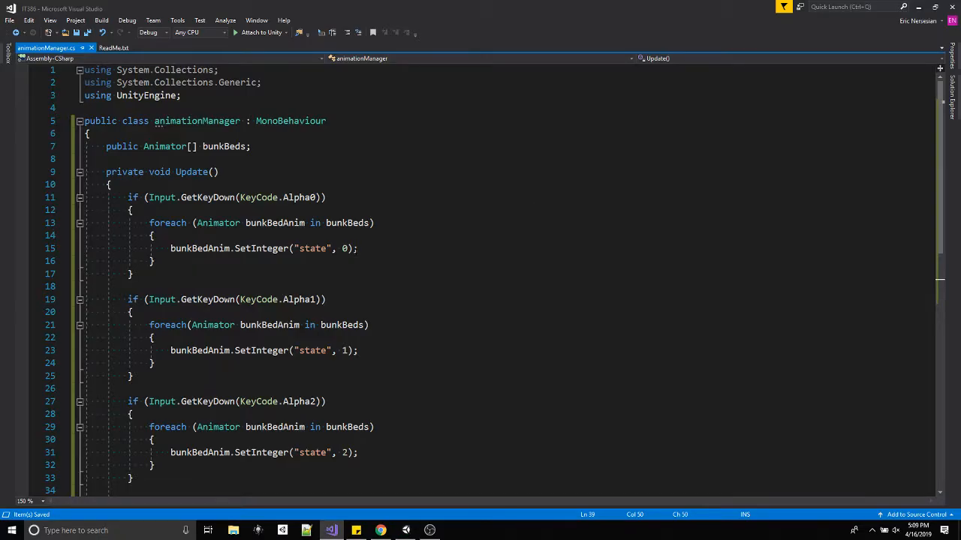
scroll(360, 267, down, 3)
scroll(360, 267, up, 3)
click(406, 530)
click(462, 34)
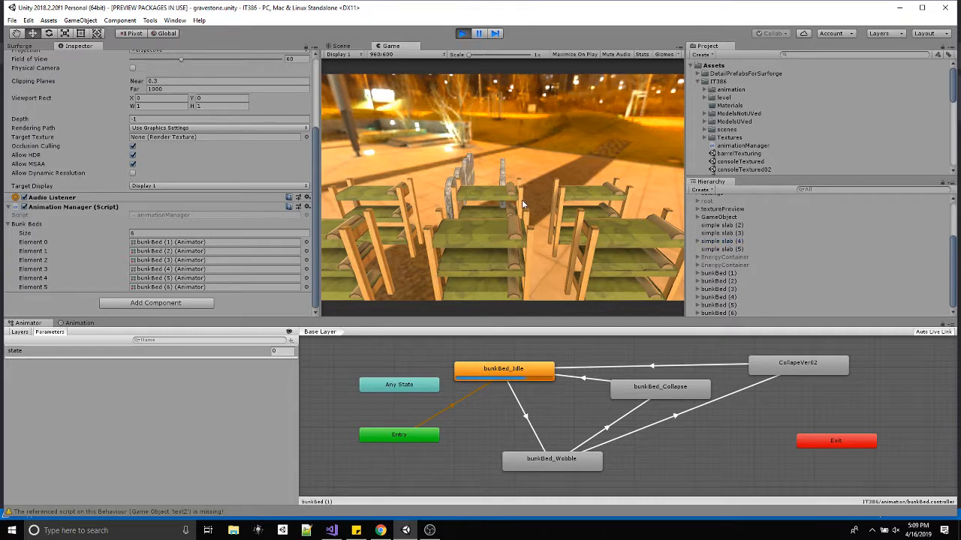
key(1)
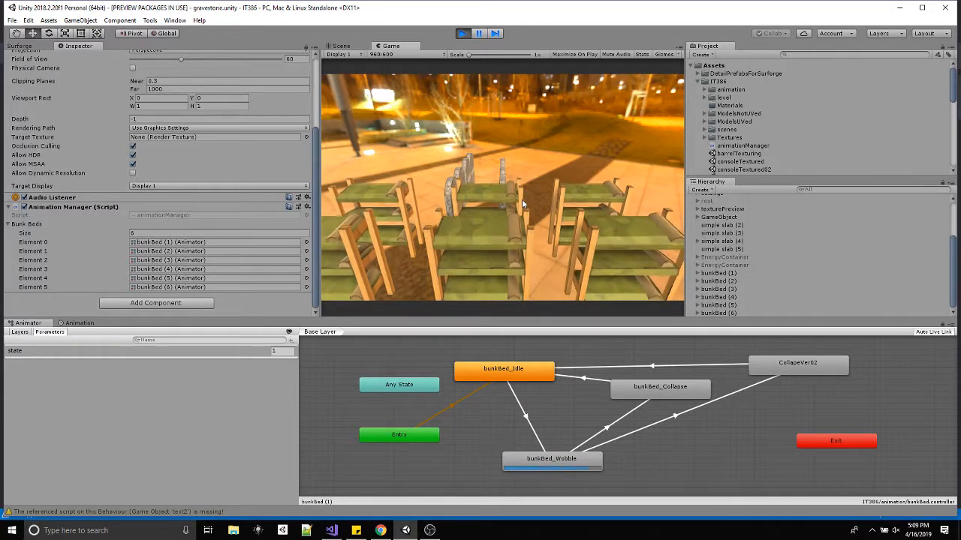
Test number keys 0, 1, 2 and 3 on the bunk beds in the running scene, and stop play mode.
key(2)
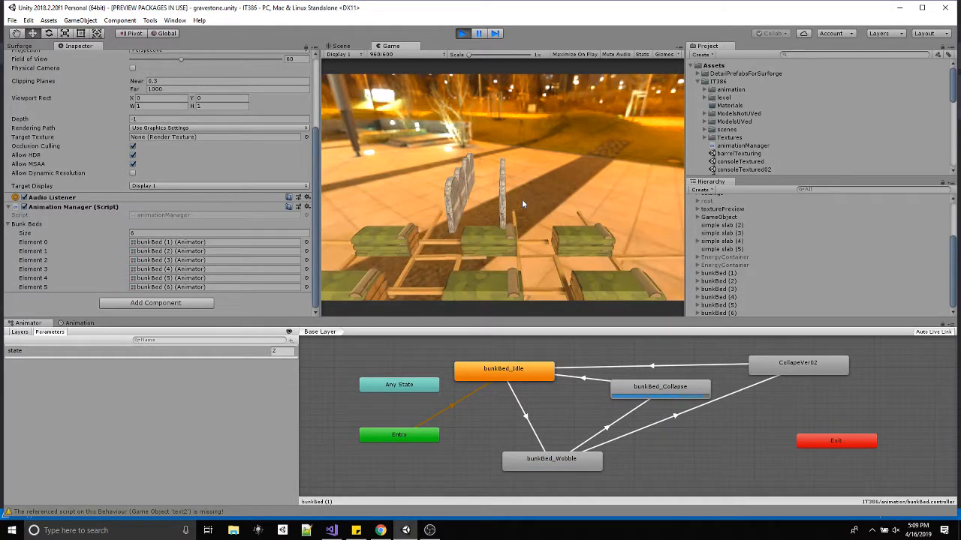
key(0)
key(1)
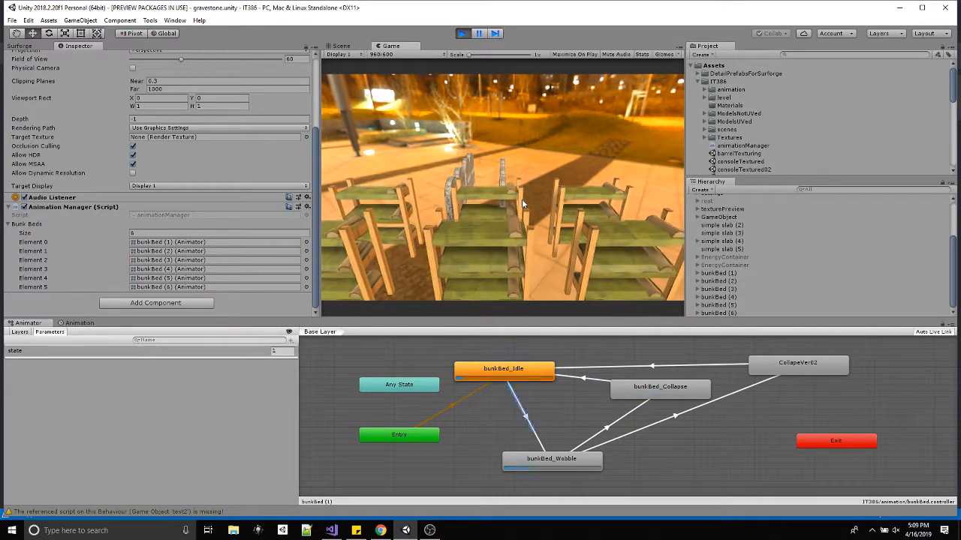
key(3)
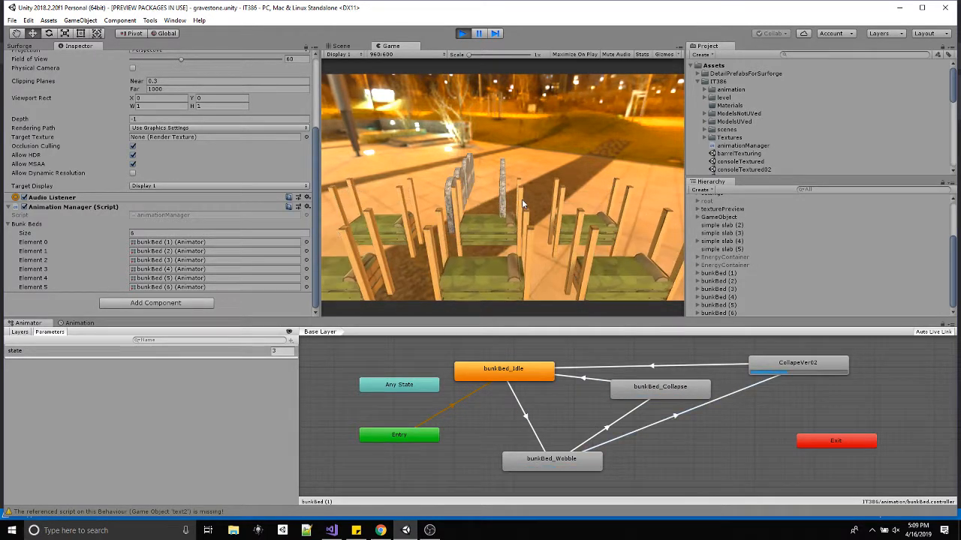
key(0)
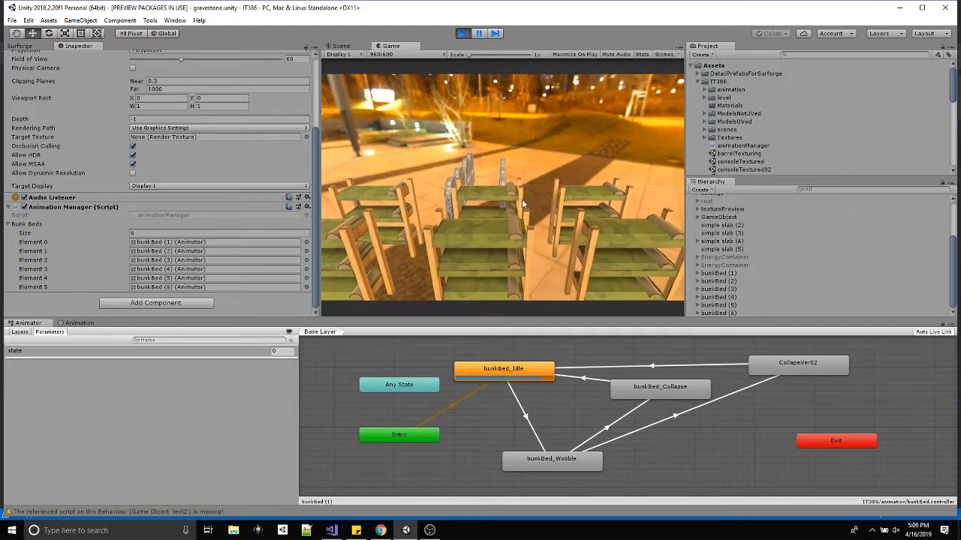
key(3)
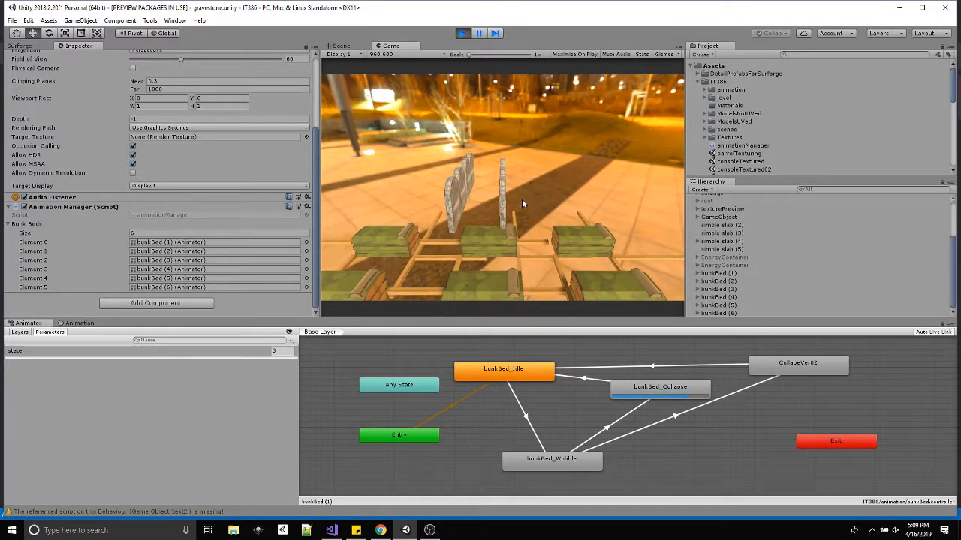
key(0)
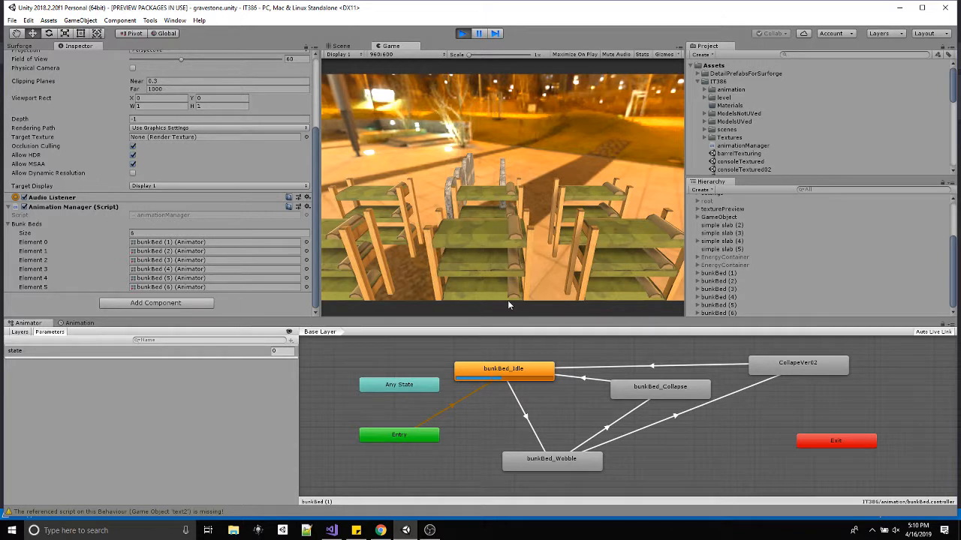
click(462, 33)
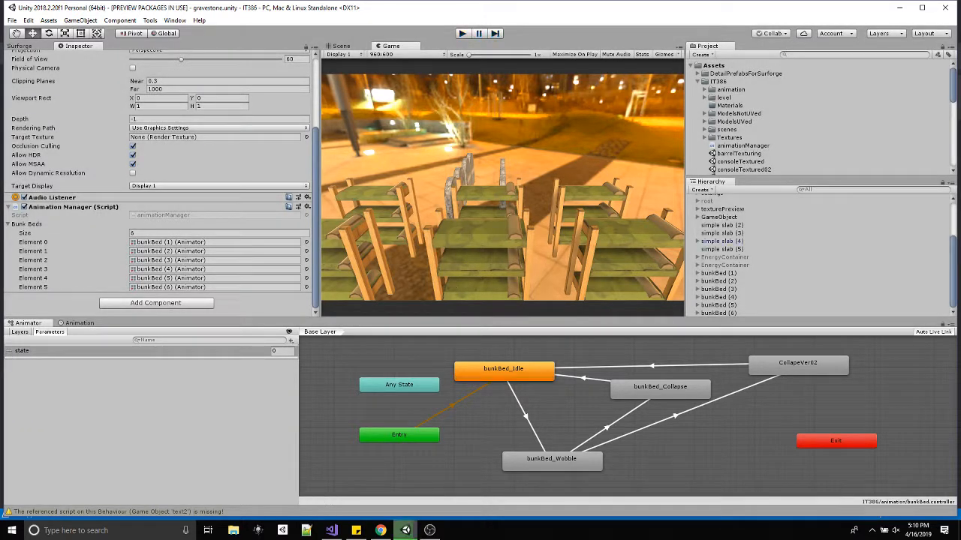
Switch to the animationManager script in Visual Studio and declare a private int randomFall below the bunkBeds array.
click(333, 530)
scroll(368, 319, down, 2)
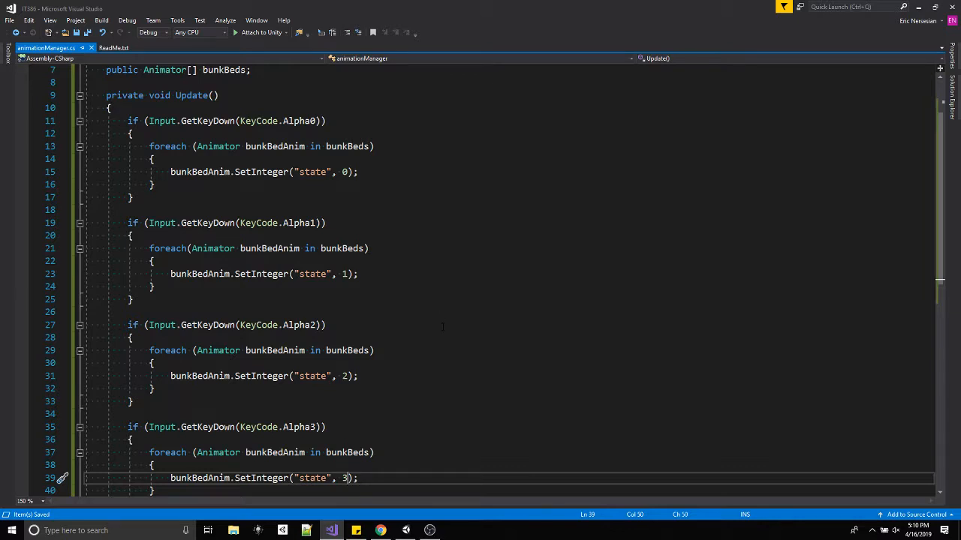
scroll(443, 322, up, 2)
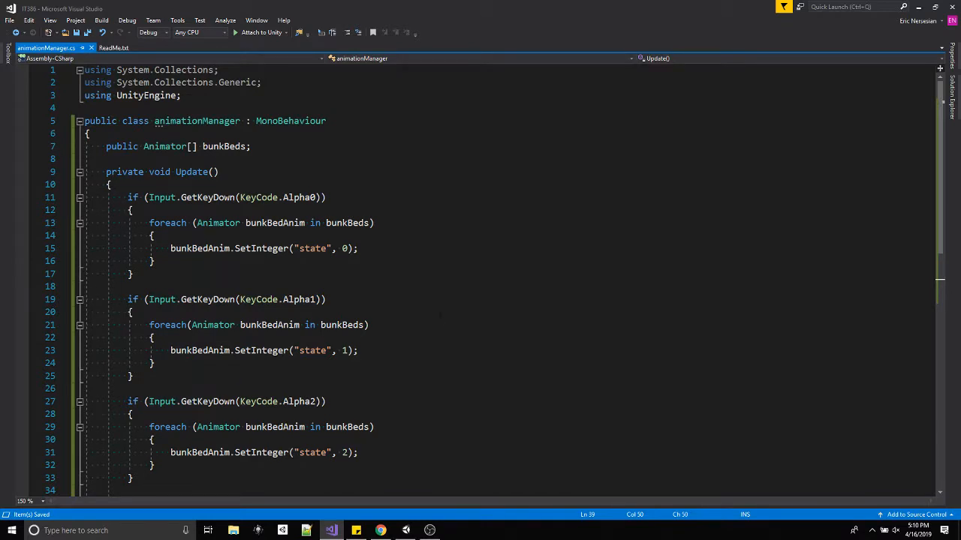
drag(170, 249, 261, 248)
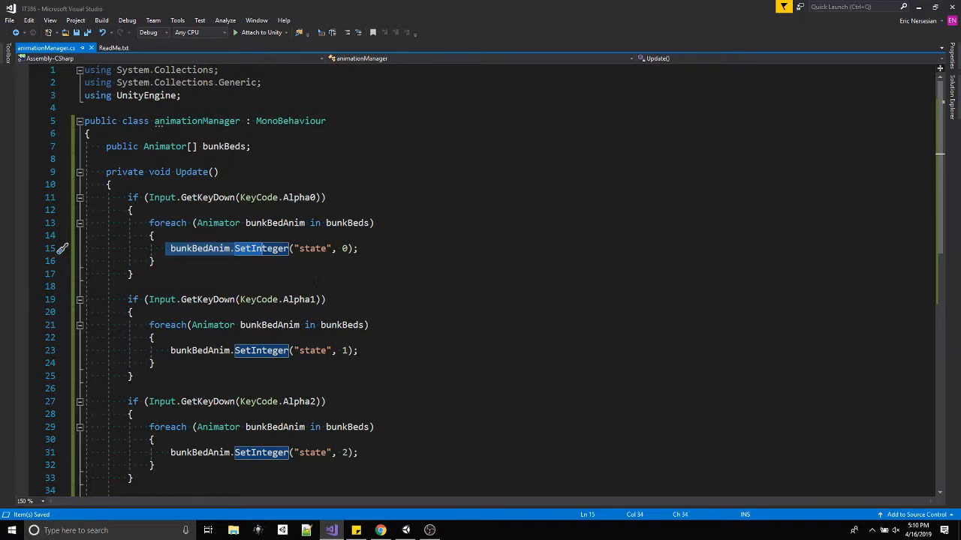
scroll(328, 261, down, 4)
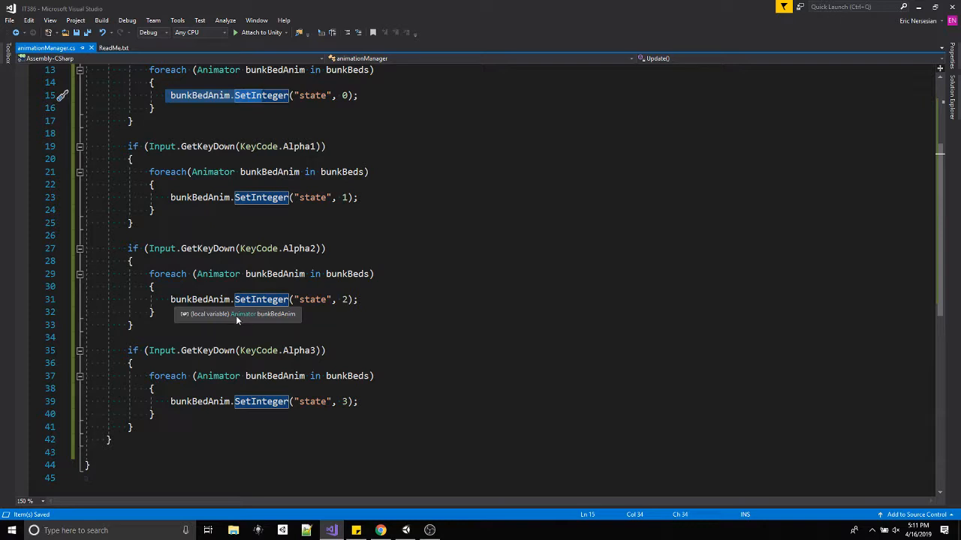
scroll(255, 146, up, 4)
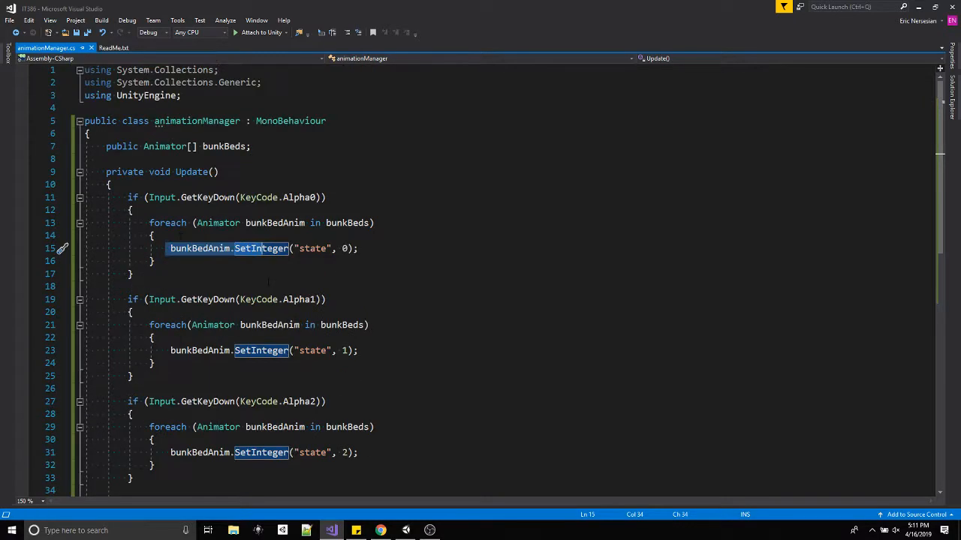
click(254, 146)
key(Return)
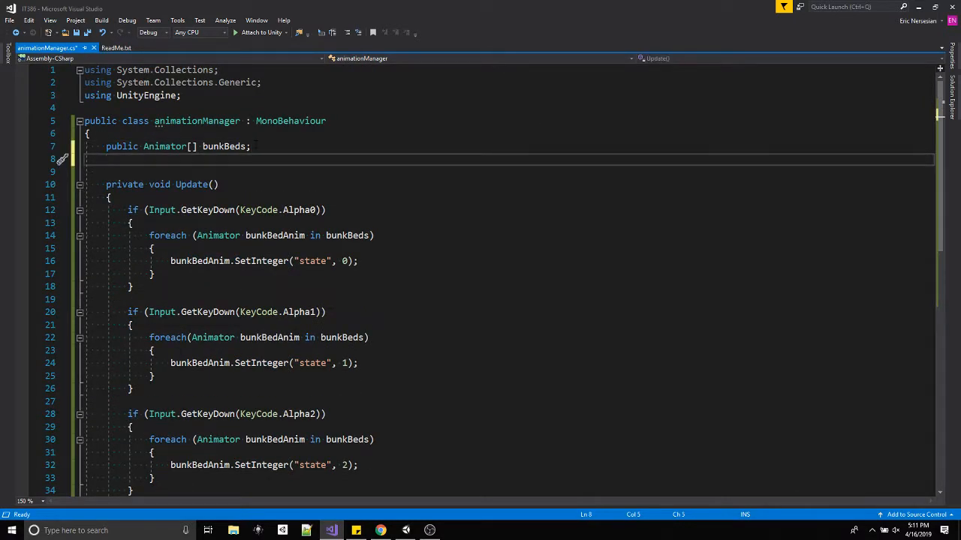
text(private int random)
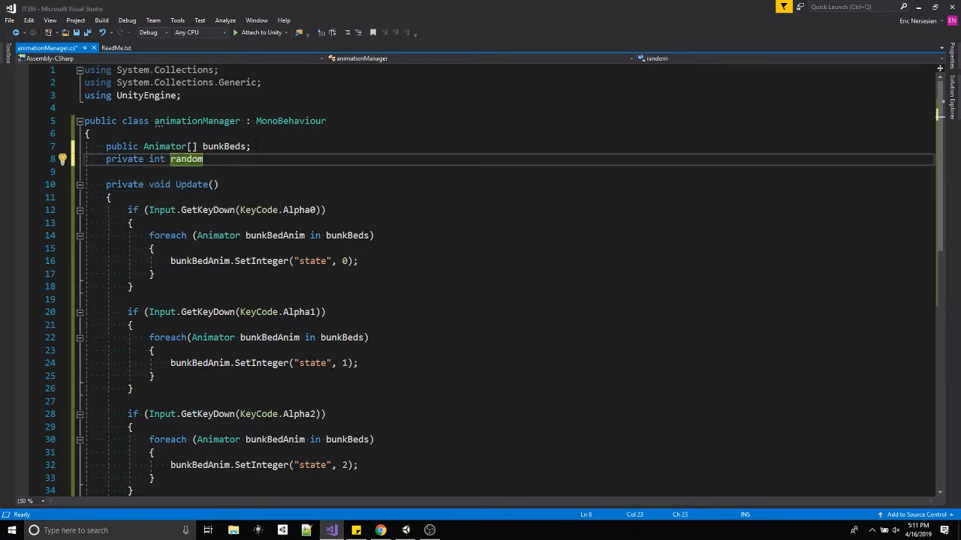
text(Fall;)
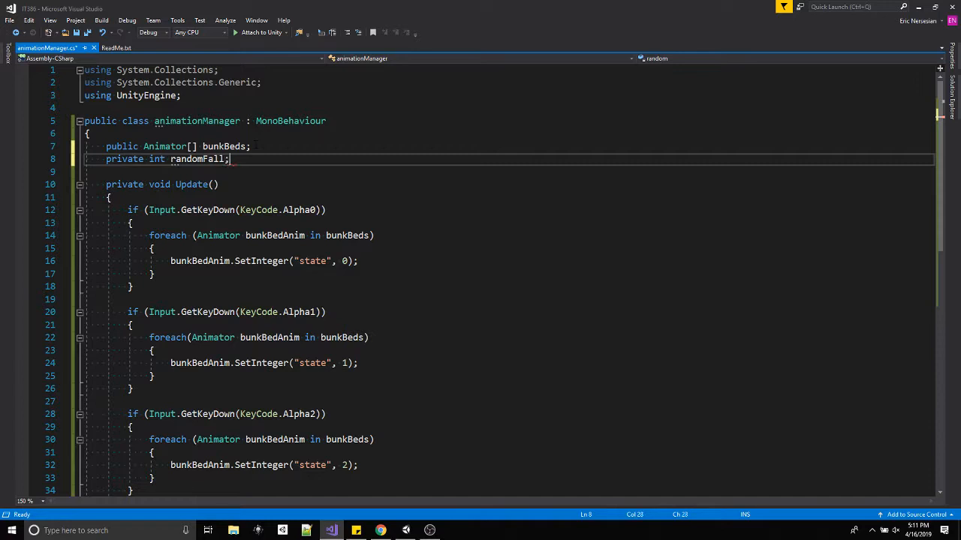
Comment out the whole Alpha3 key check with a block comment.
scroll(267, 244, down, 5)
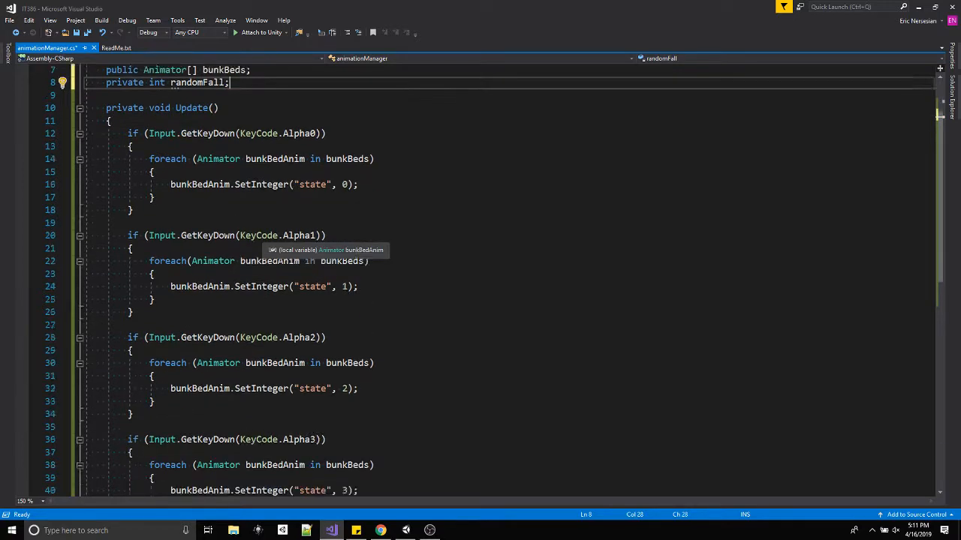
drag(152, 398, 84, 323)
click(128, 312)
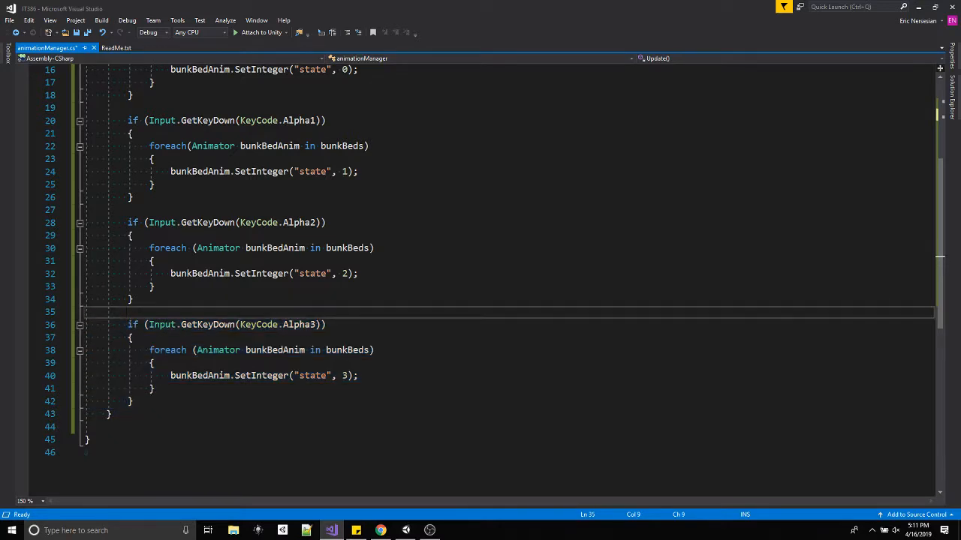
text(/*)
click(152, 399)
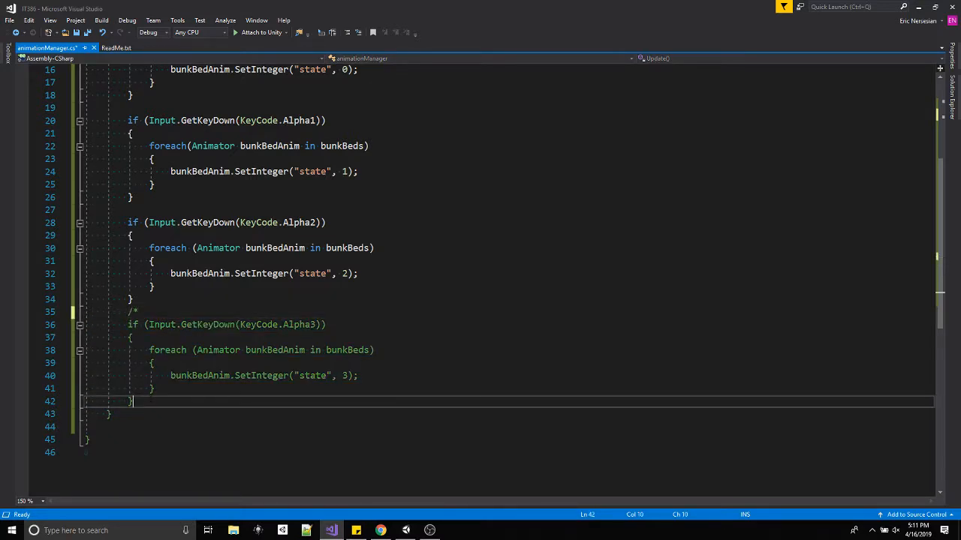
key(Return)
text(*/)
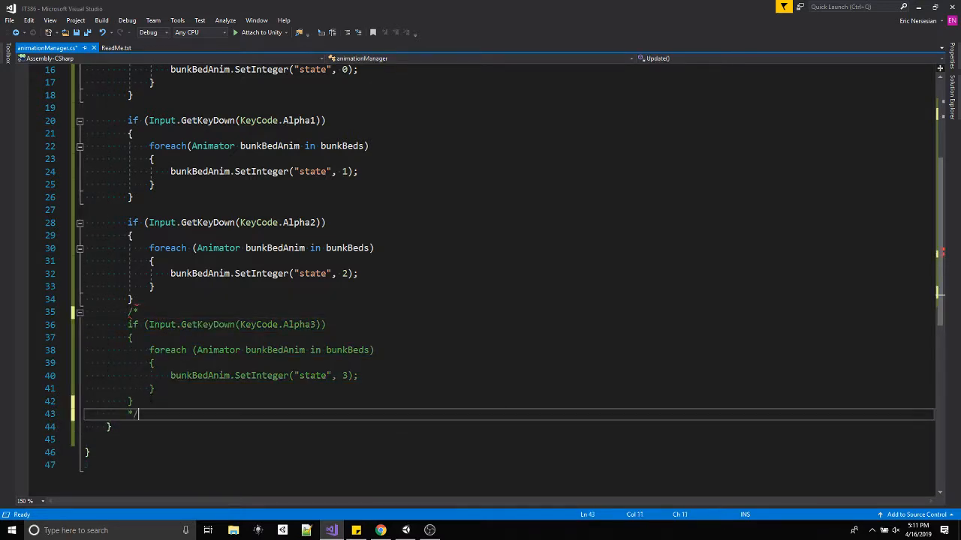
Start an assignment of Random.RandomRange to randomFall above the SetInteger call in the Alpha2 foreach loop.
click(159, 261)
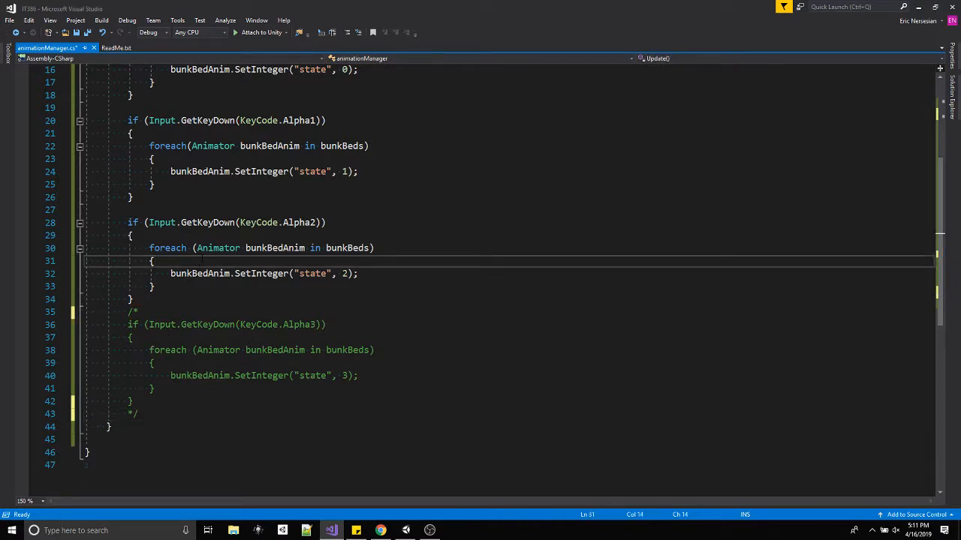
key(Return)
text(ranfom)
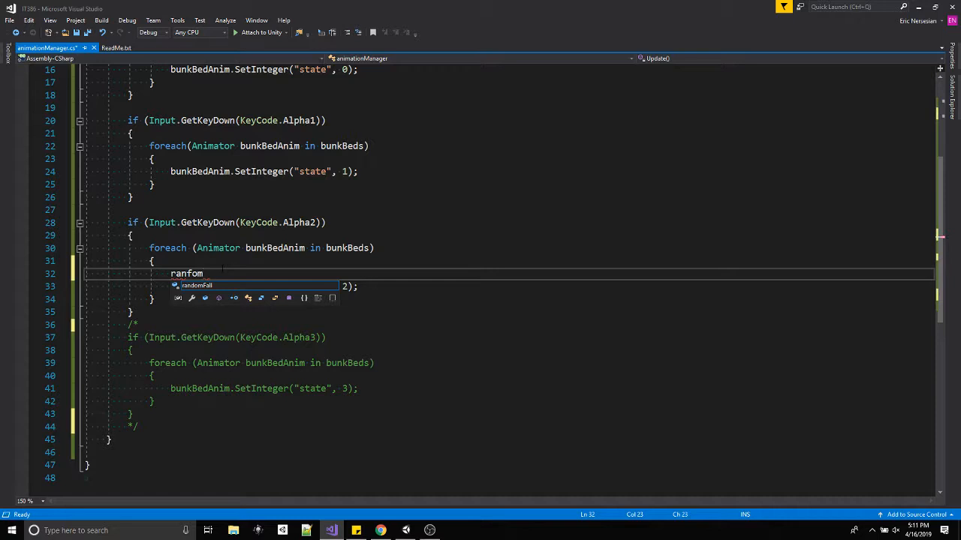
key(BackSpace)
key(Down)
key(Return)
text(= )
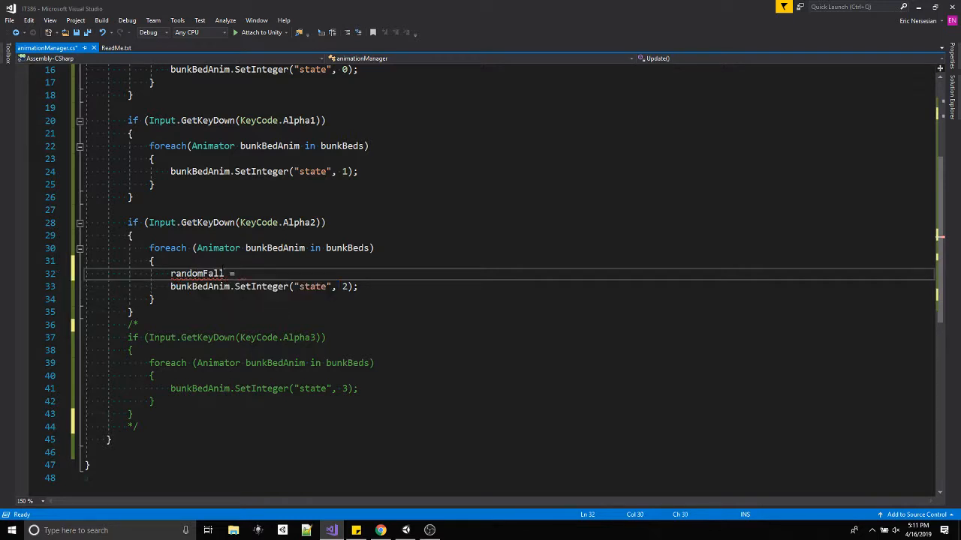
text(Random.Rando)
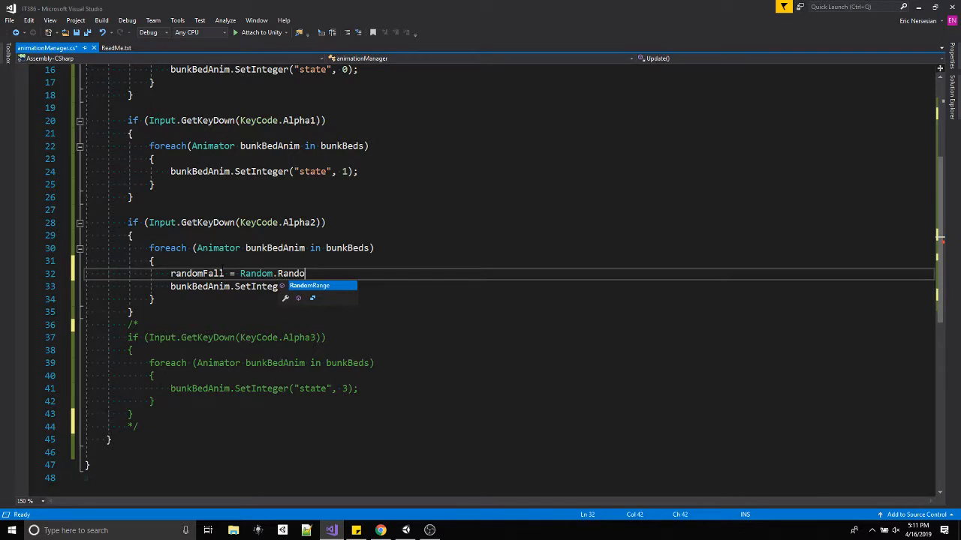
key(Return)
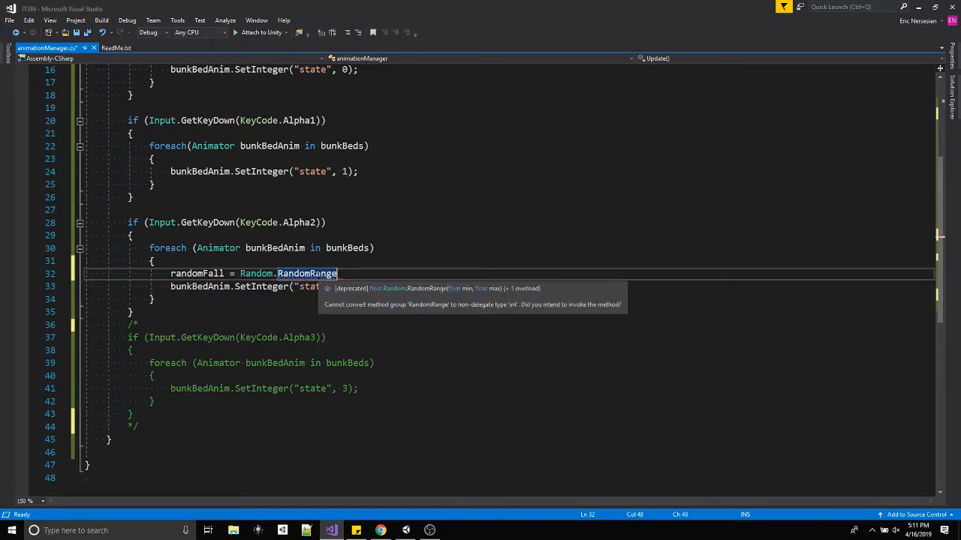
Change RandomRange to Range in the randomFall assignment and complete the call with the arguments 2.0f and 3.99f.
double_click(288, 278)
click(299, 275)
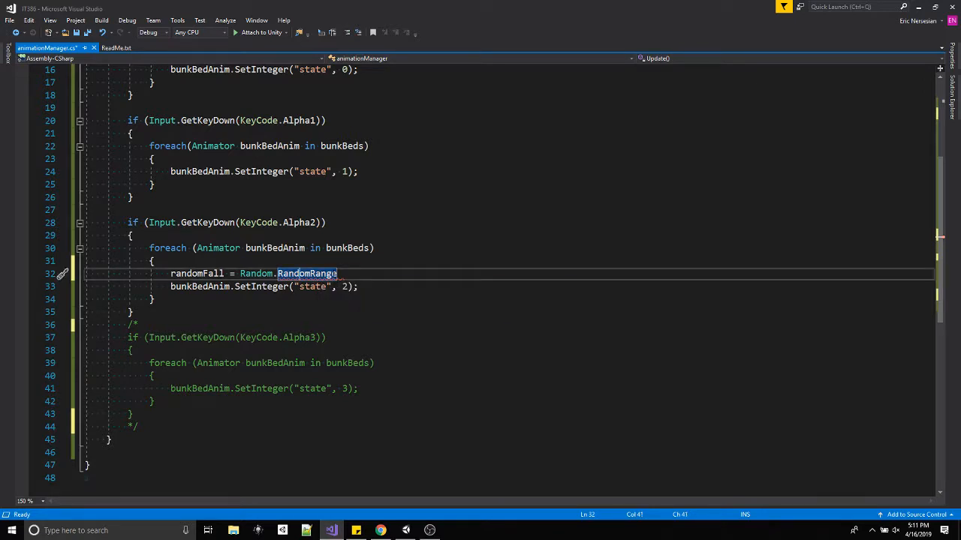
drag(310, 274, 279, 275)
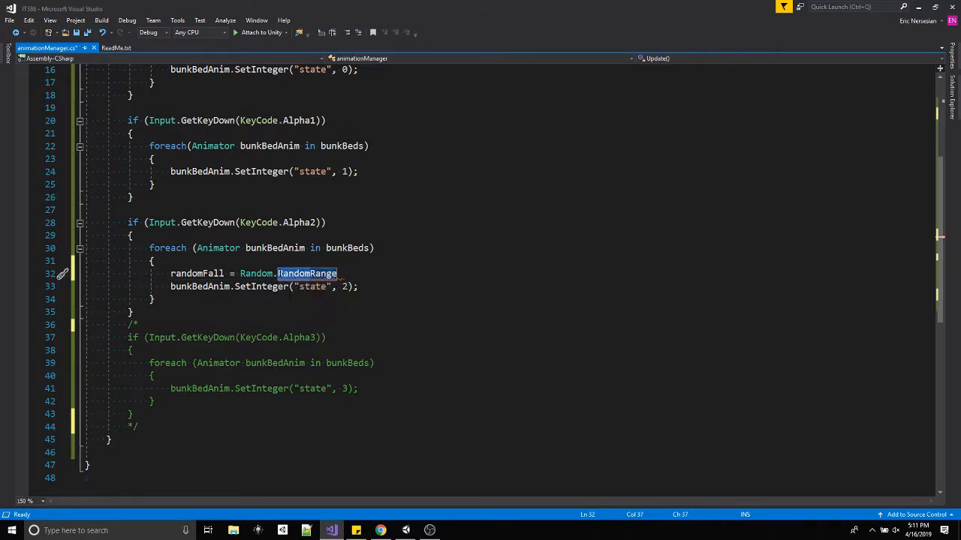
key(Delete)
key(Up)
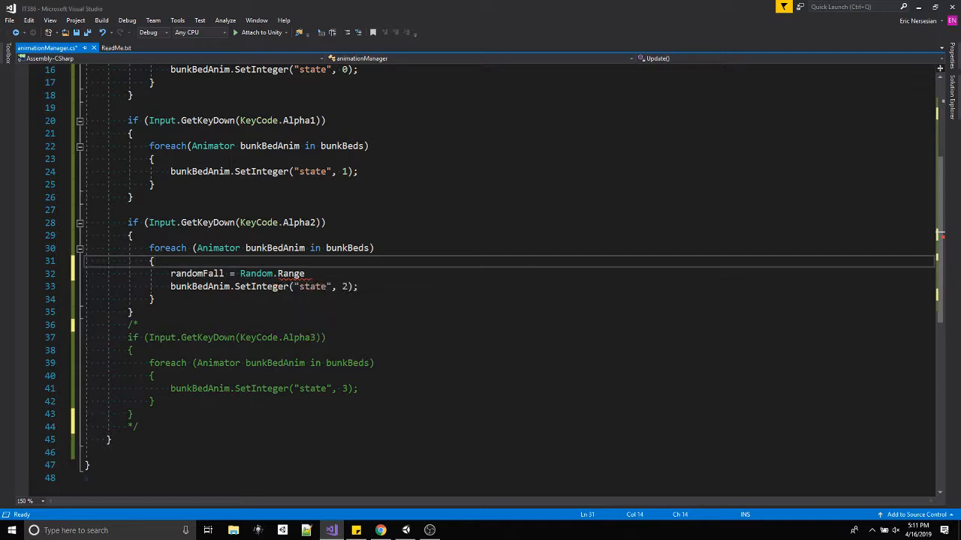
click(305, 274)
text(()
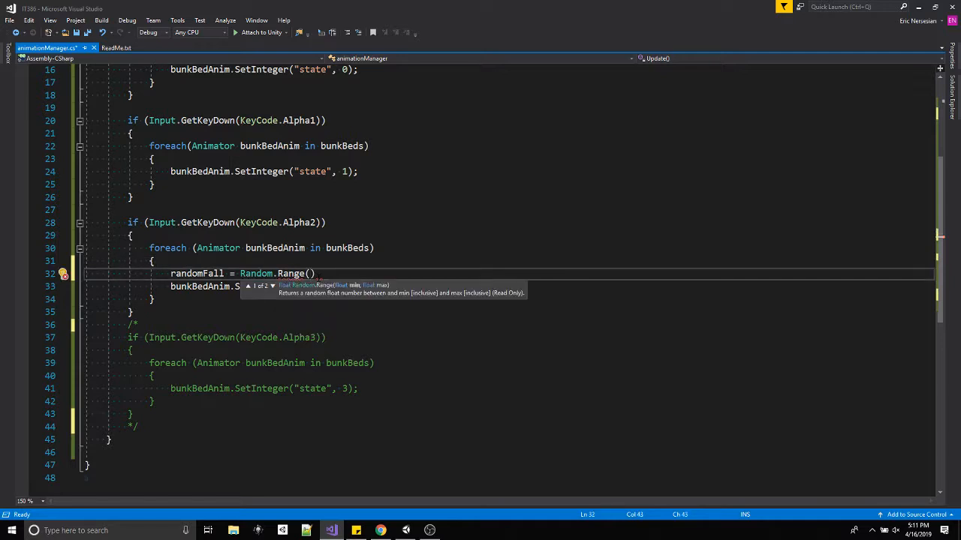
text(2.0f, 3.99f);)
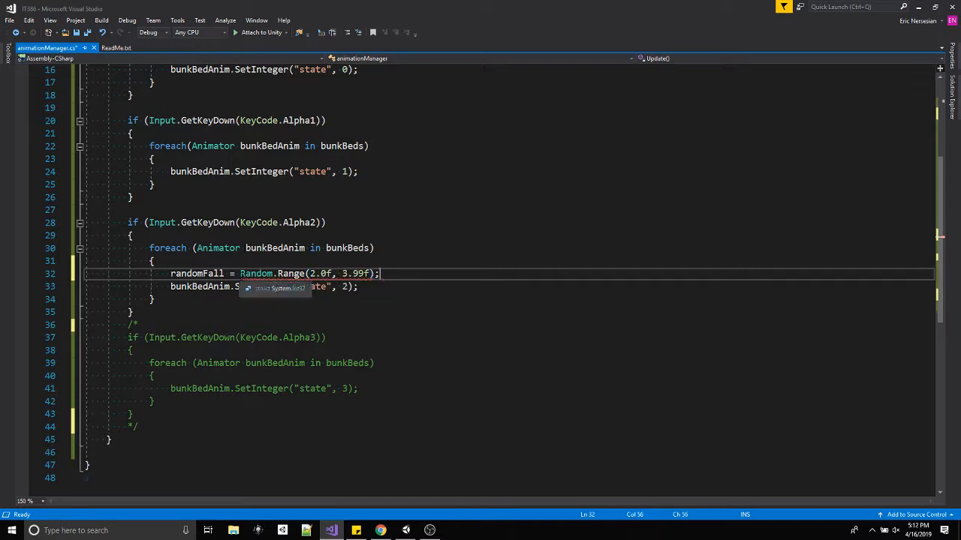
Cast the Random.Range result to int in the randomFall assignment.
click(240, 274)
text((int))
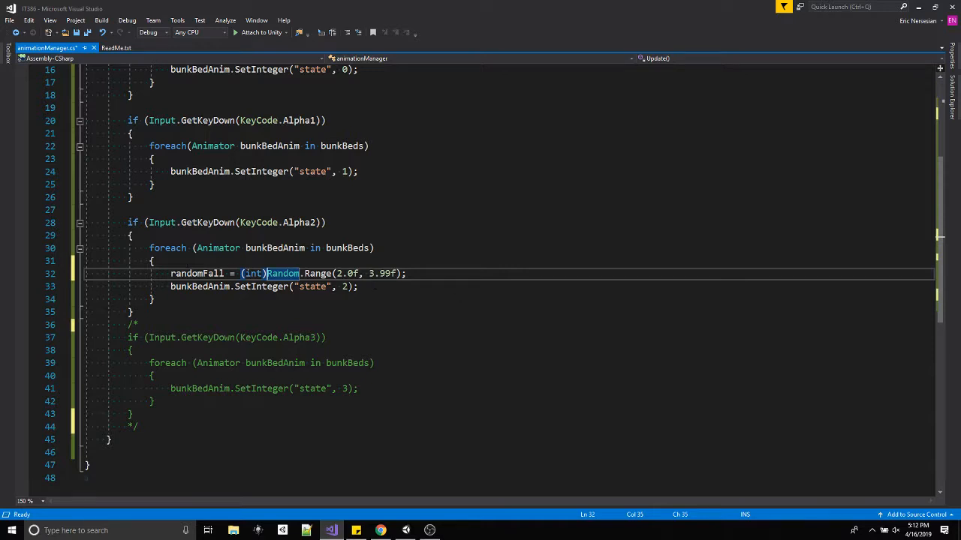
Pass randomFall as the state value in the Alpha2 block's SetInteger call, and save the script.
double_click(345, 287)
text(random)
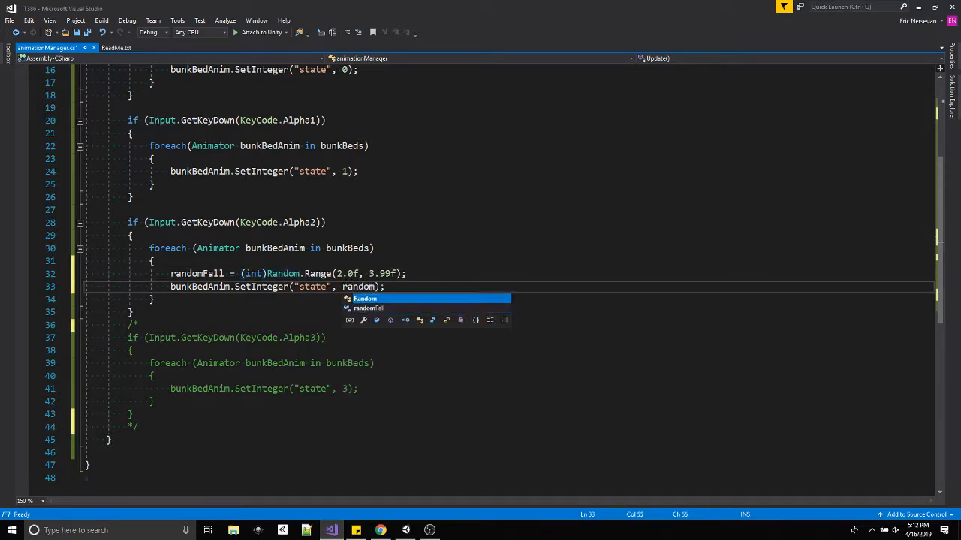
text(Fall)
key(ctrl+s)
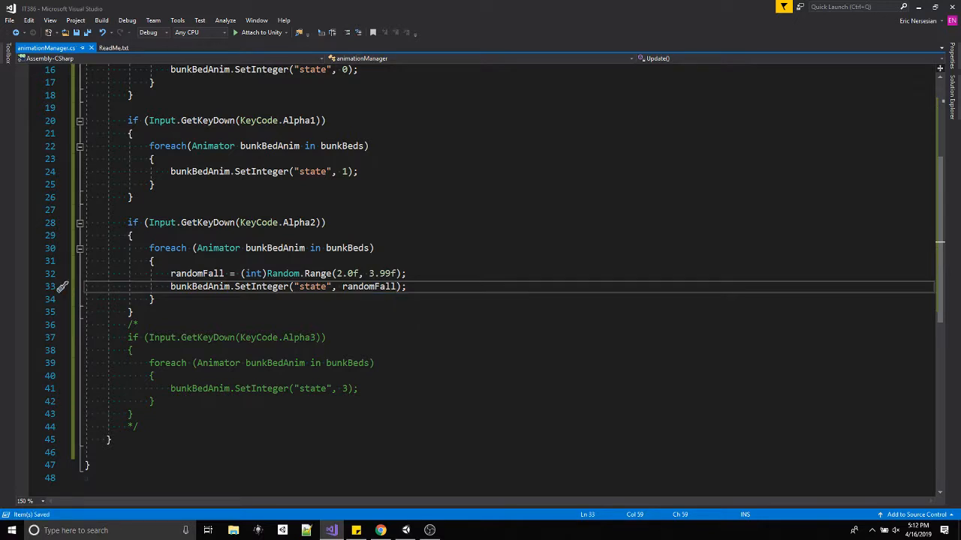
Switch to Unity, run the scene to test the edited script, and stop play mode.
click(403, 529)
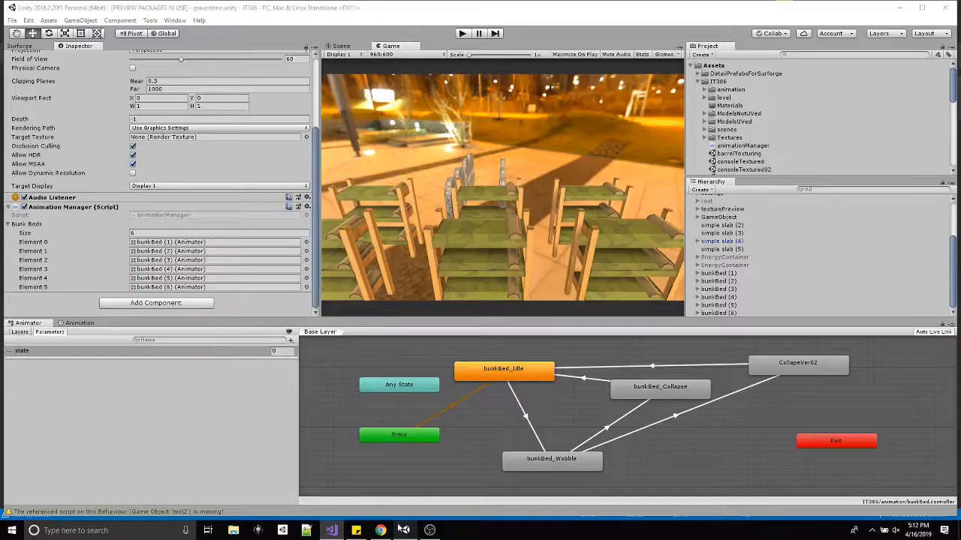
click(461, 34)
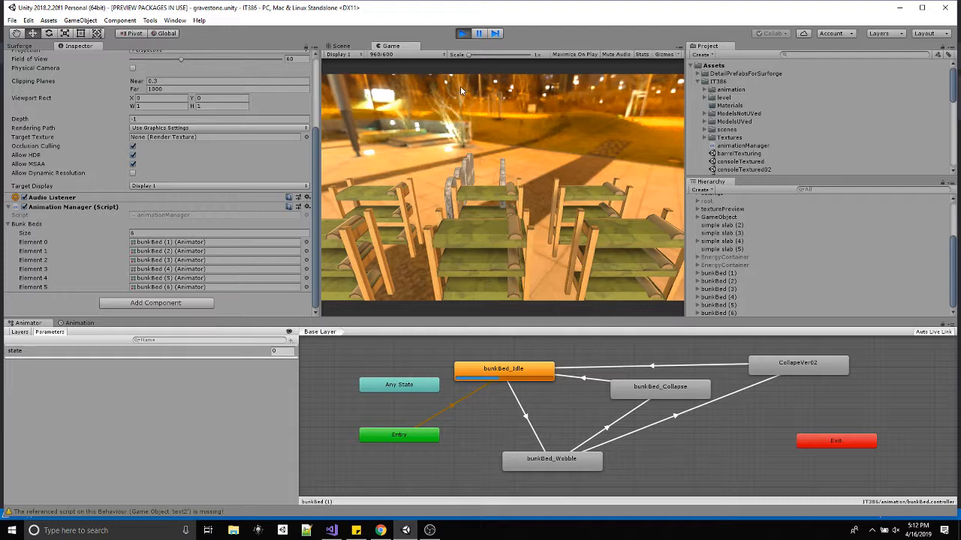
click(463, 34)
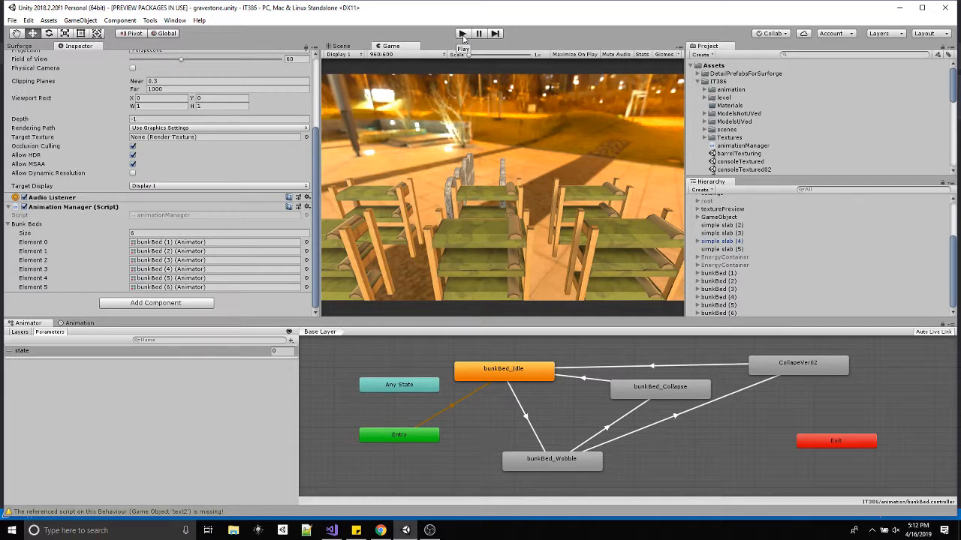
click(430, 530)
drag(26, 164, 568, 126)
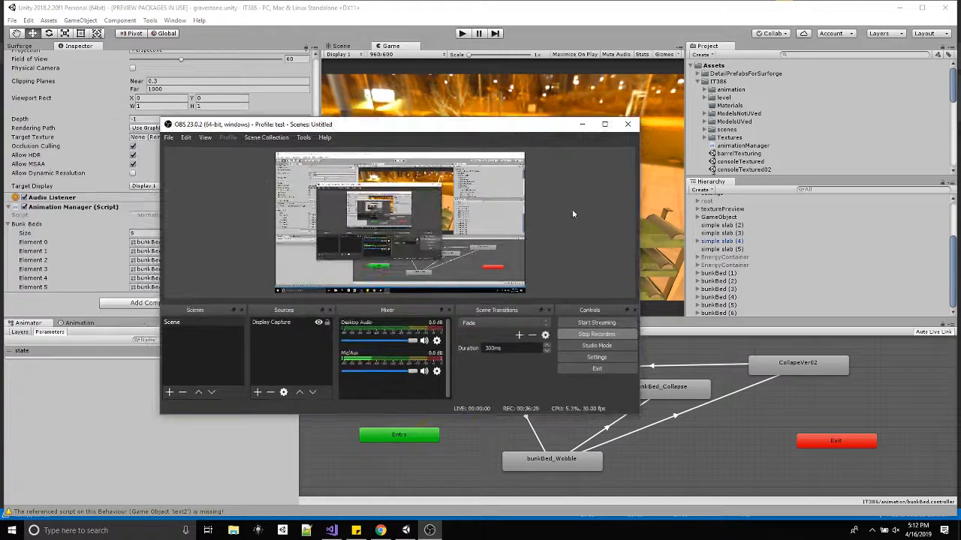